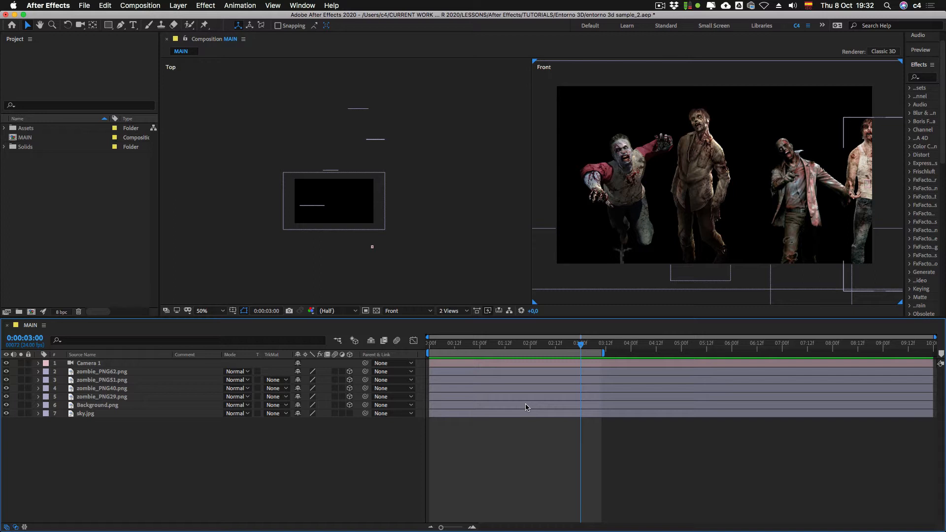
Step: Delete the existing camera layer and create a new One-Node Camera named Camera 1 with the 50mm preset
left_click(99, 363)
key("BackSpace")
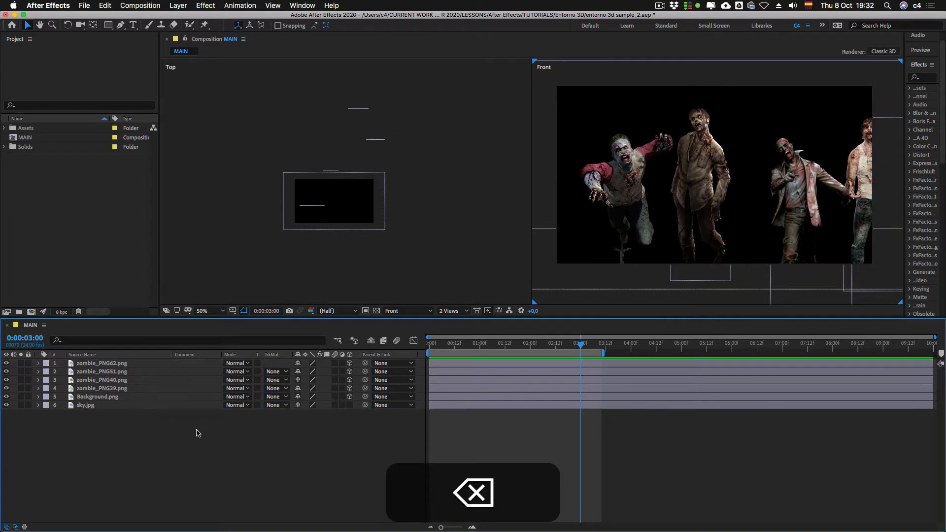
left_click(245, 431, "ctrl")
mouse_move(346, 425)
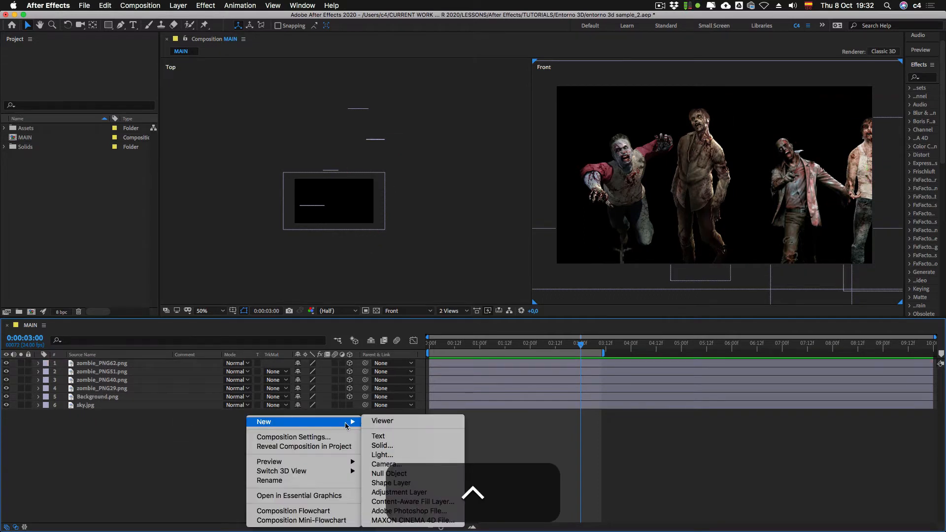
left_click(386, 464)
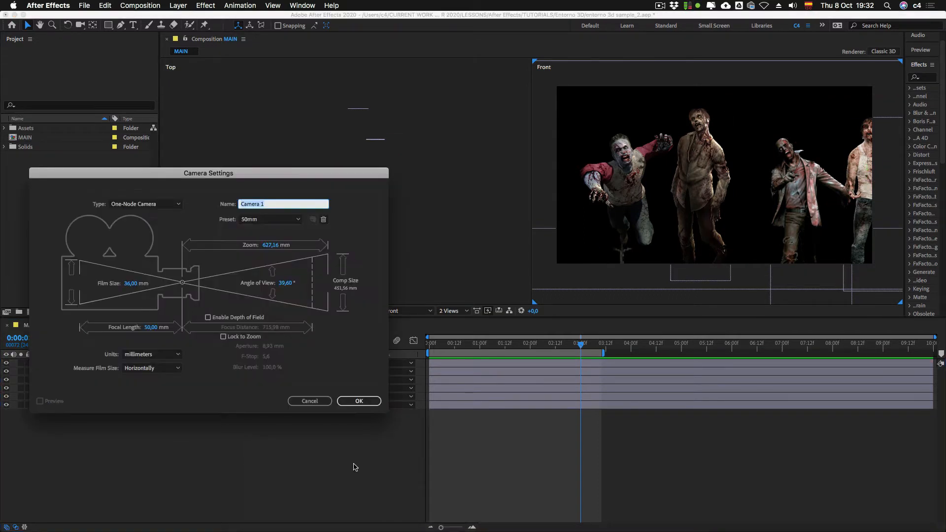
left_click_drag(271, 171, 532, 178)
left_click(401, 212)
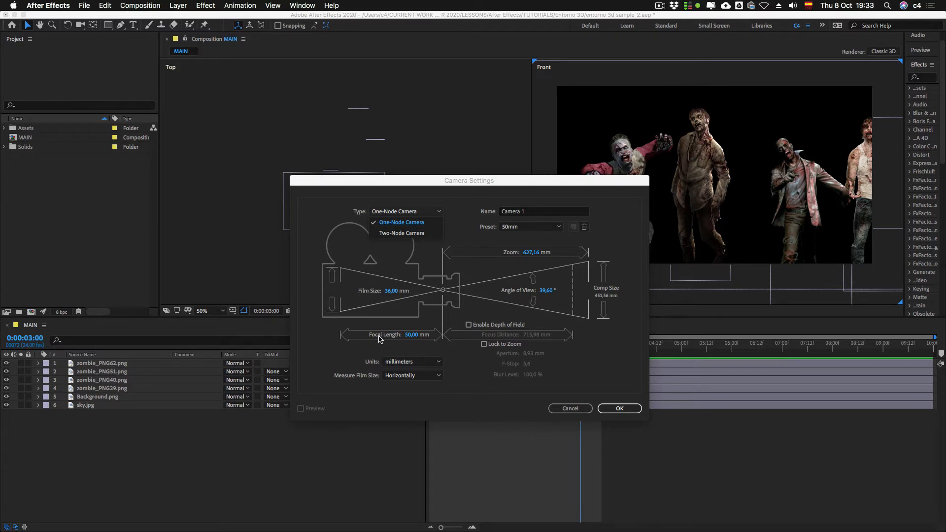
left_click(616, 409)
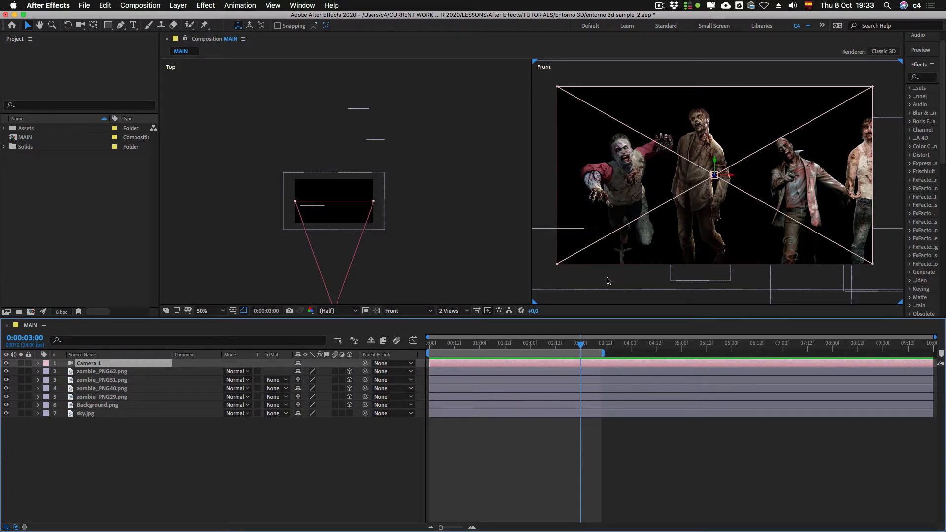
Step: View the scene through the Active Camera for comparison and return that view to Front
left_click(600, 301)
left_click(409, 311)
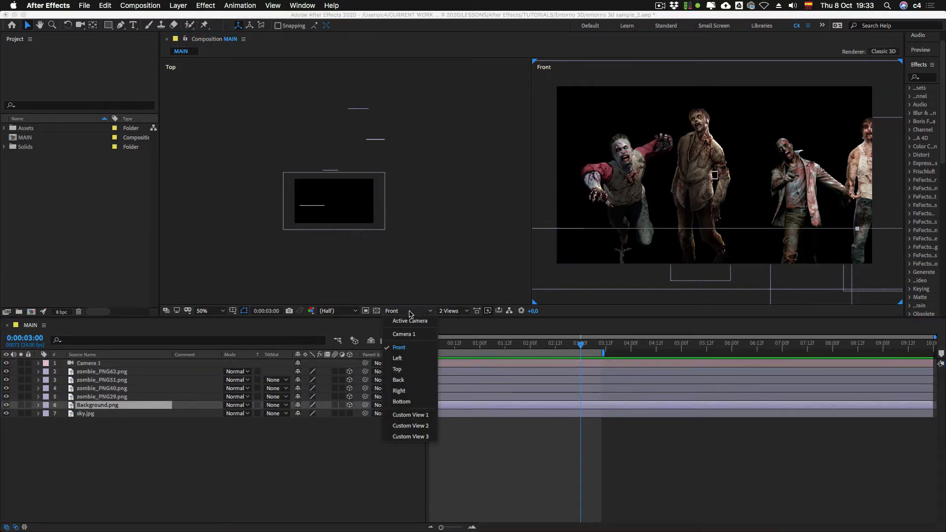
left_click(412, 312)
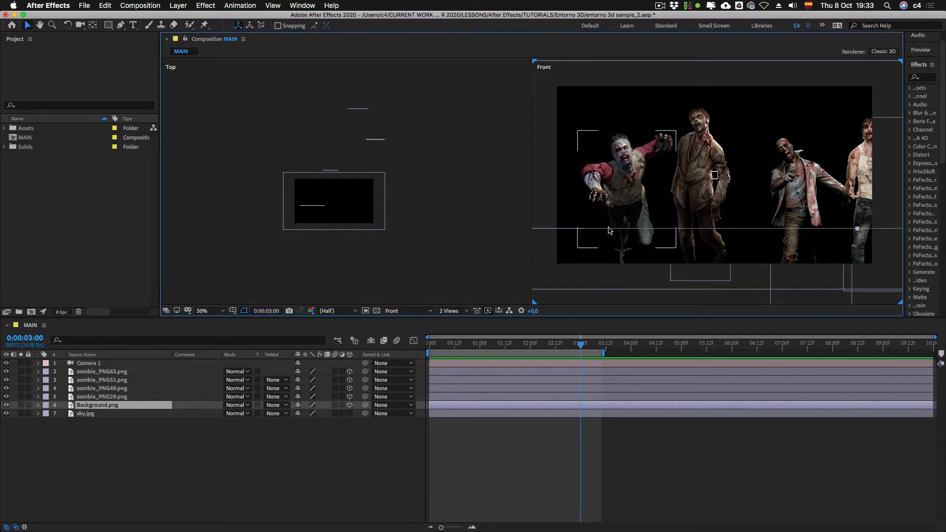
left_click(409, 311)
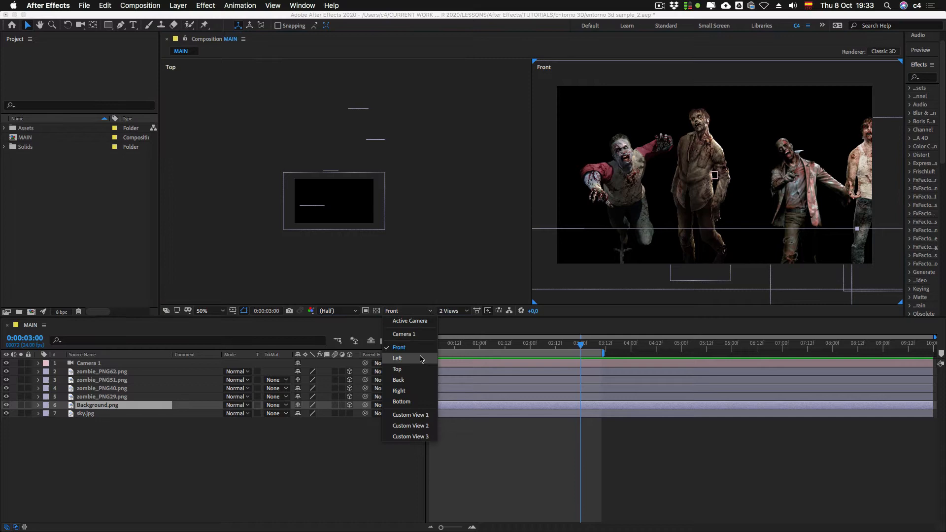
left_click(413, 322)
left_click(417, 310)
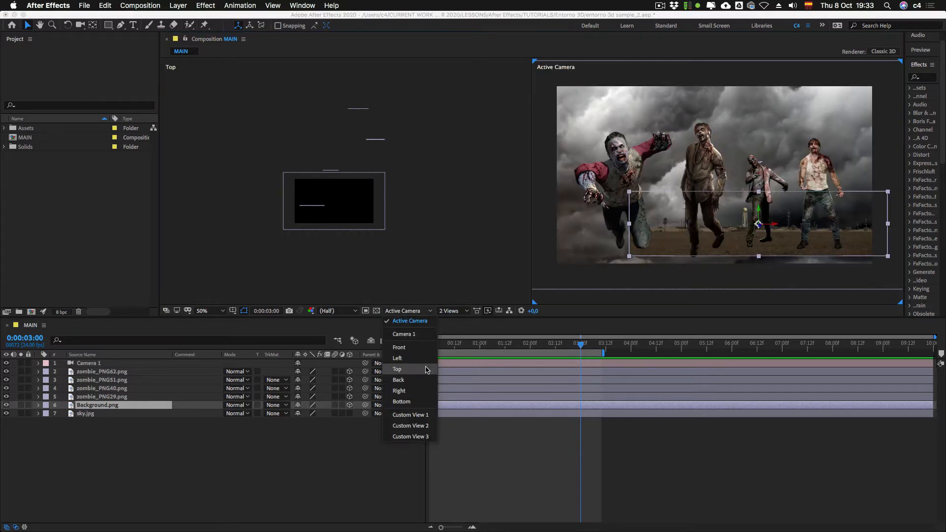
left_click(418, 348)
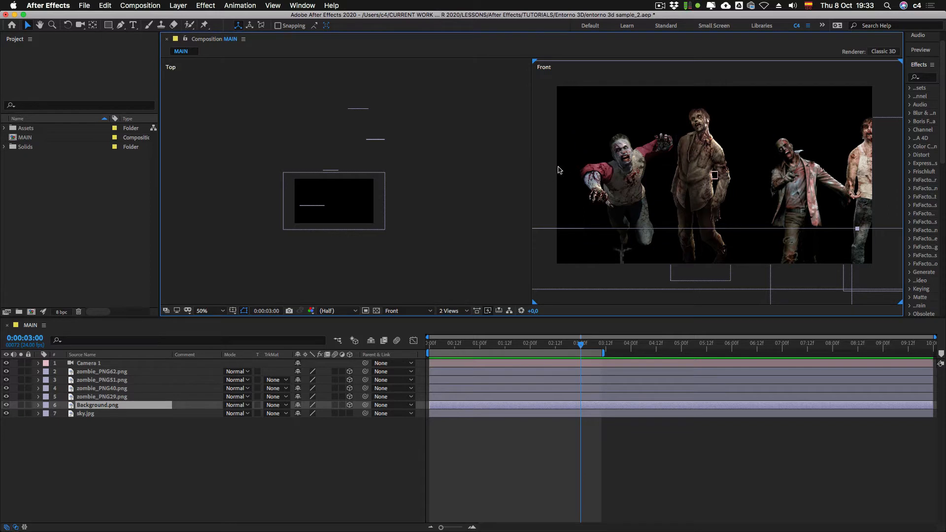
Step: Reposition the four zombie layers in the Front view so they stand side by side within the frame
left_click_drag(629, 177, 622, 157)
left_click_drag(699, 170, 692, 171)
left_click_drag(789, 178, 756, 174)
left_click_drag(855, 173, 828, 169)
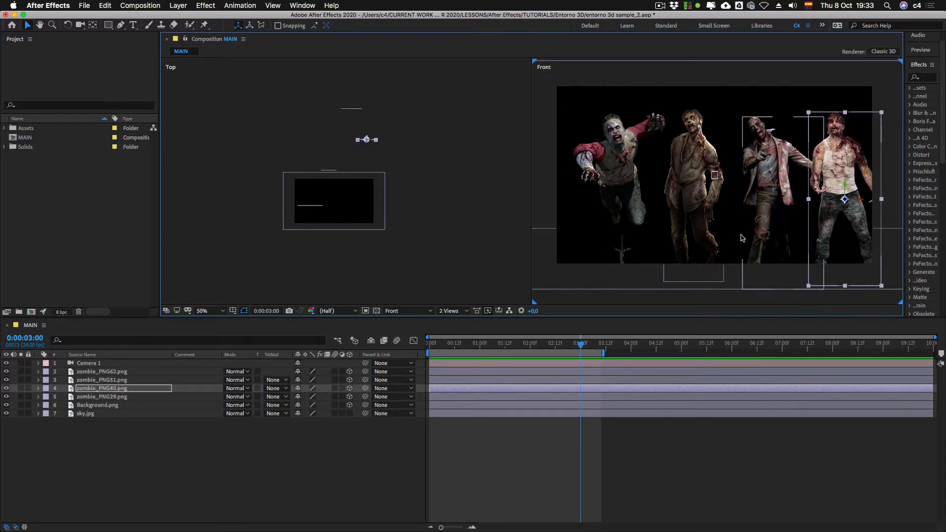
Step: Scale zombie_PNG29.png up slightly in the Front view and adjust its position to match its neighbours' head height
left_click(767, 206)
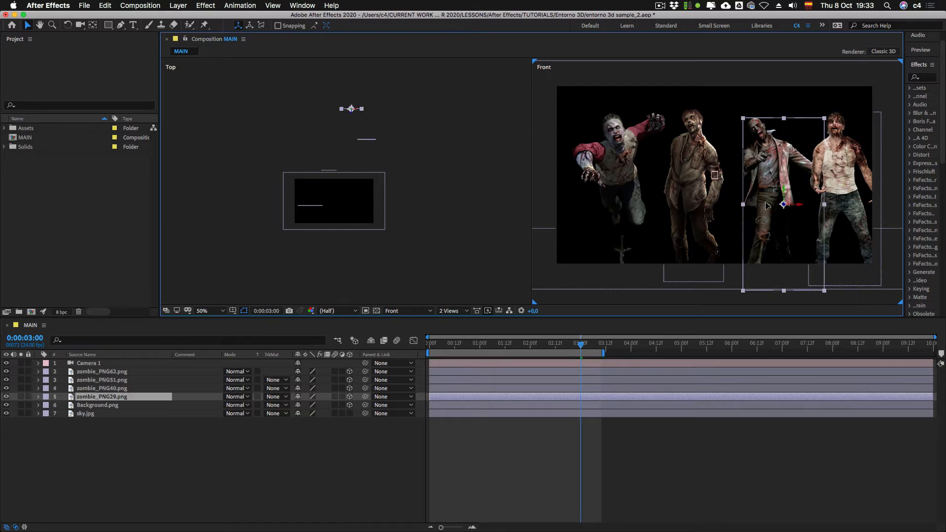
left_click_drag(767, 206, 767, 203)
left_click_drag(743, 116, 741, 115)
left_click_drag(775, 172, 774, 173)
left_click_drag(740, 114, 739, 112)
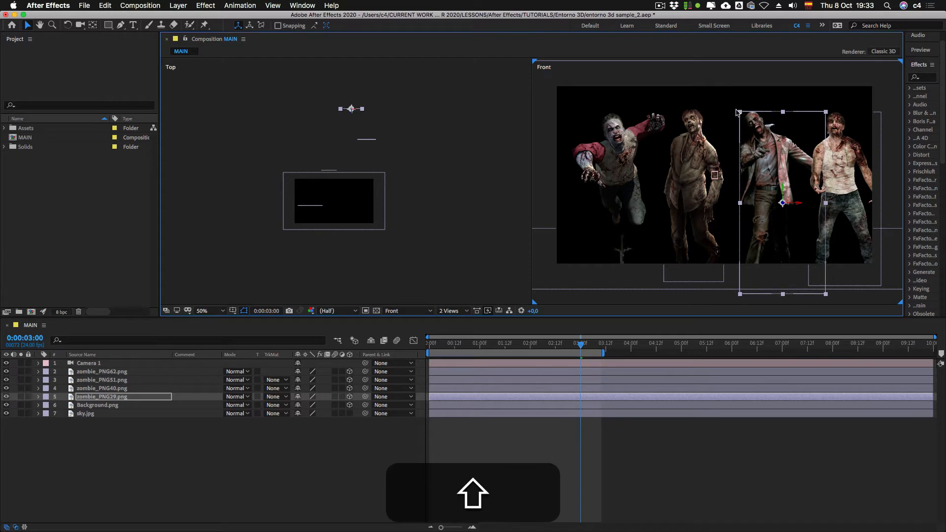
left_click_drag(778, 179, 781, 180)
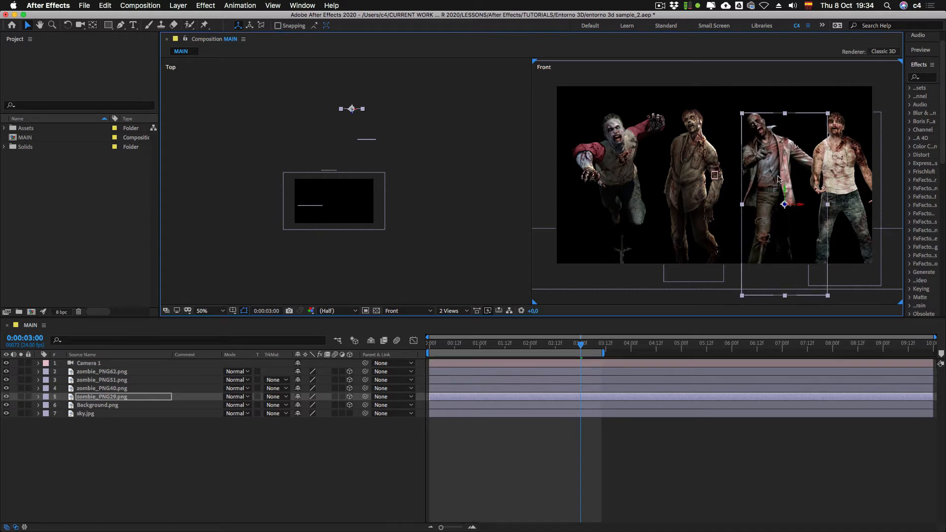
Step: Enlarge zombie_PNG51.png slightly in the Front view and move it a little right and down
left_click(692, 176)
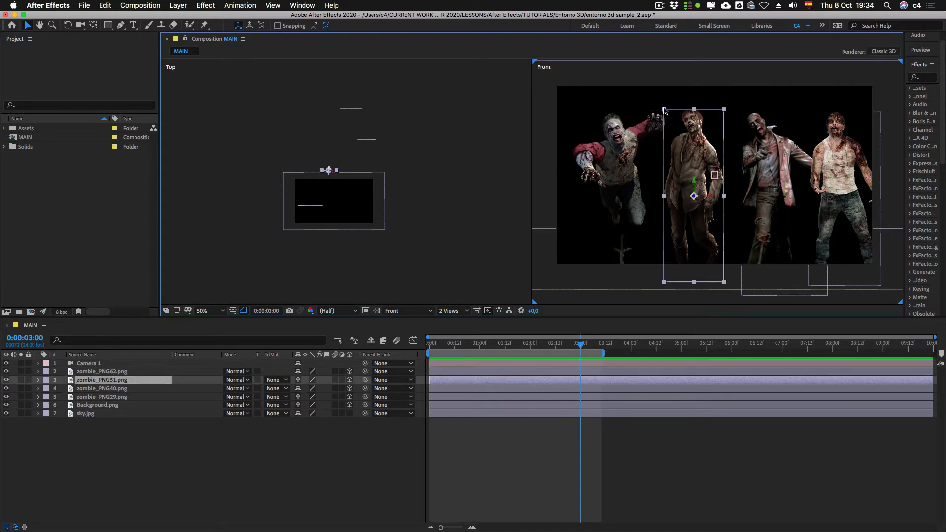
left_click_drag(663, 109, 662, 107)
left_click_drag(697, 173, 702, 178)
left_click(670, 287)
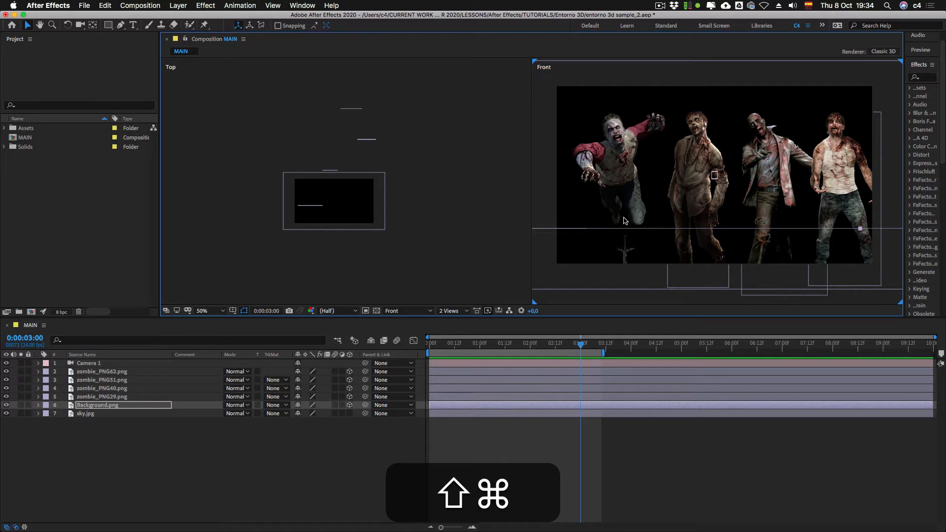
key("shift+super+z")
key("super+z")
Step: Scale zombie_PNG51.png down slightly, keeping its proportions, and shift it a little to the right in the Front view
left_click(668, 115, "shift")
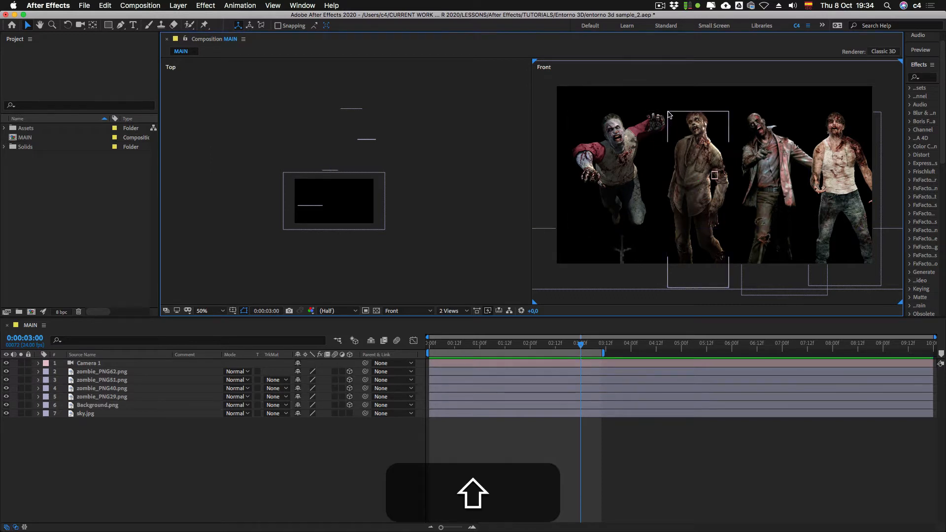
left_click(708, 143)
left_click(729, 114)
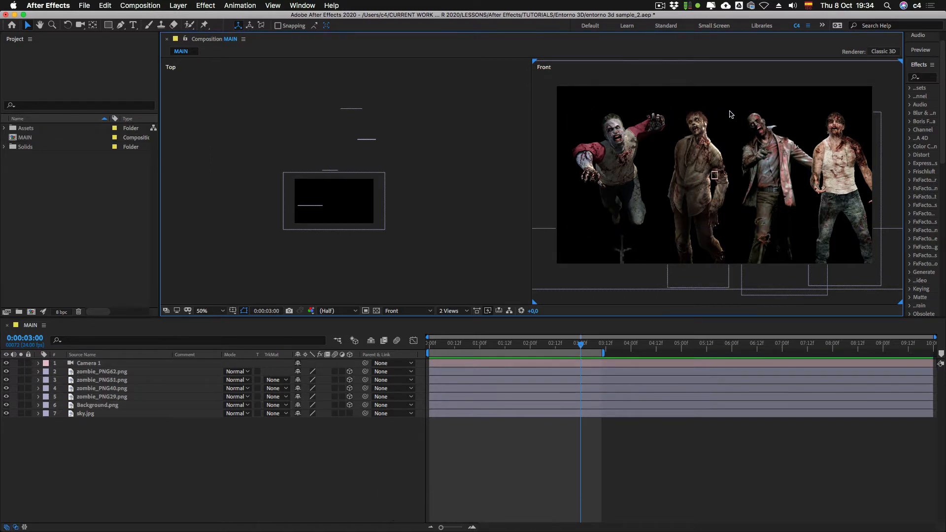
left_click(729, 115, "shift")
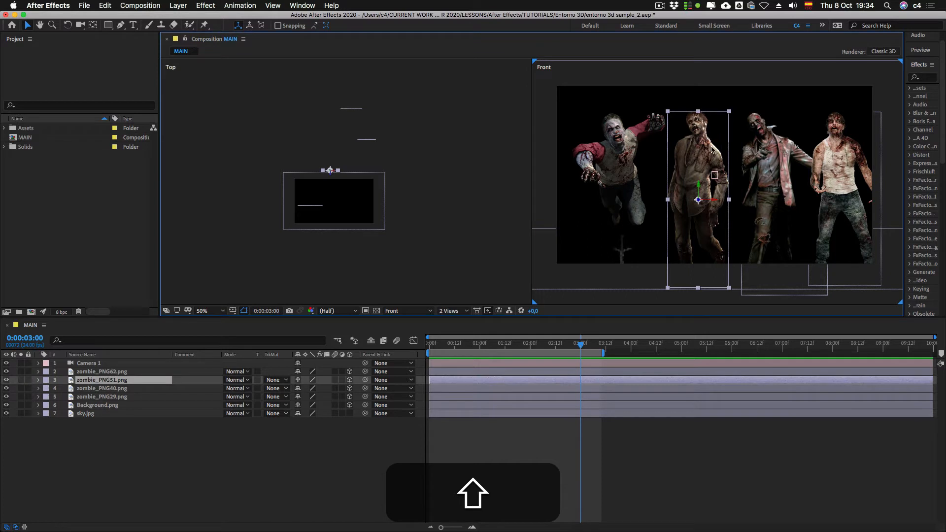
left_click(728, 117, "shift")
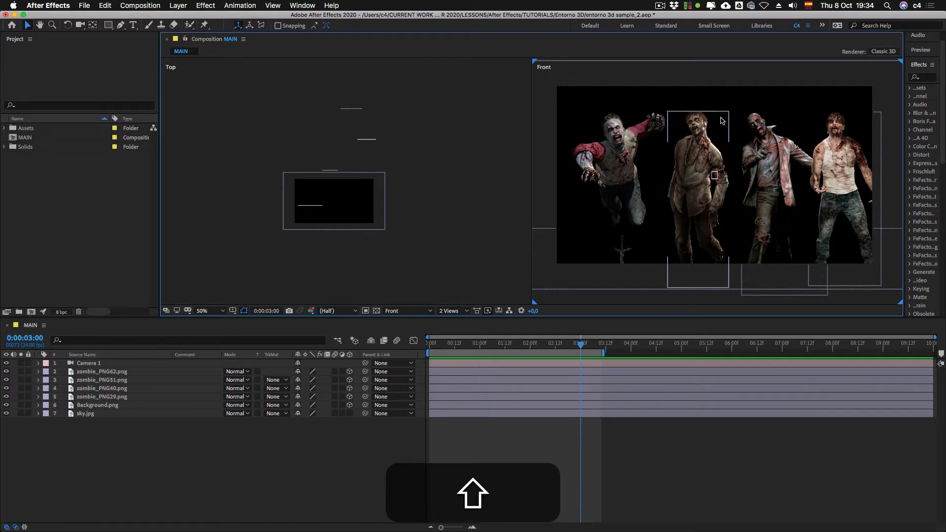
left_click(719, 122, "shift")
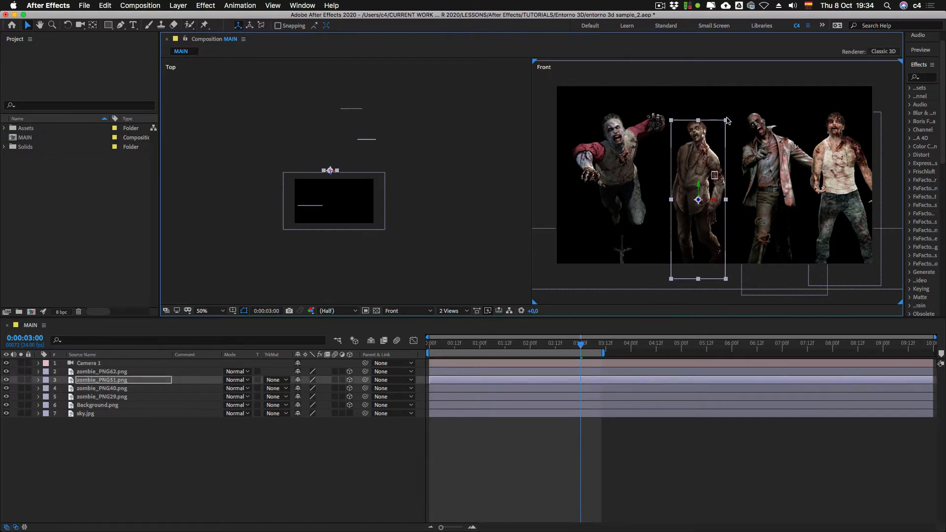
left_click_drag(733, 114, 736, 112)
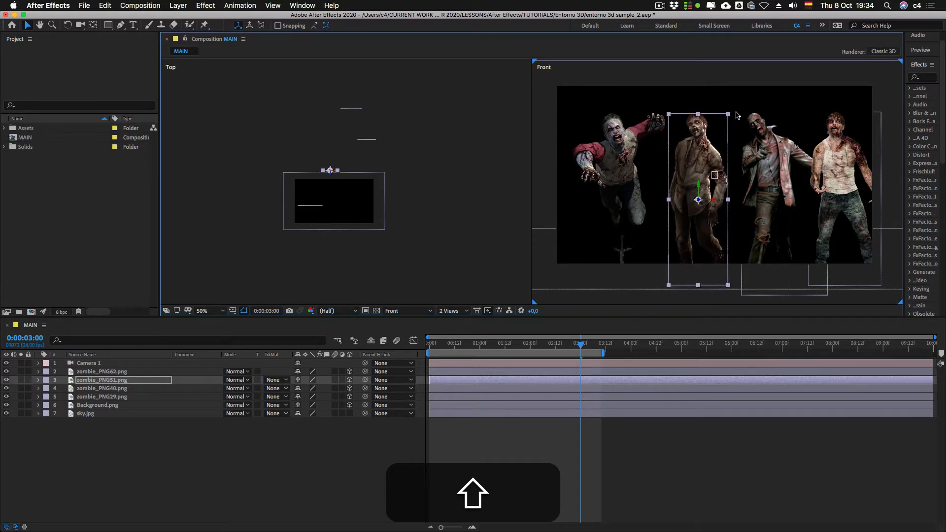
left_click_drag(691, 179, 696, 179)
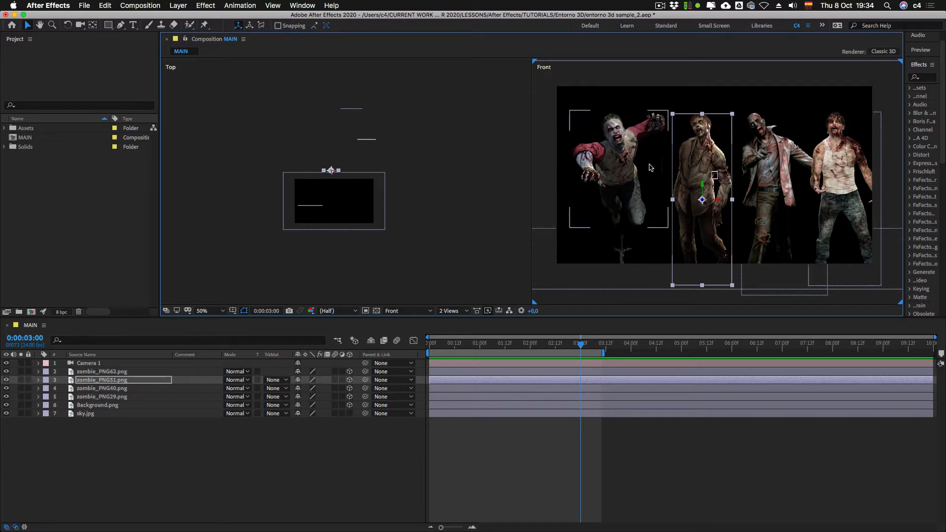
Step: Scale zombie_PNG62.png down slightly in the Front view and deselect it
left_click(616, 164)
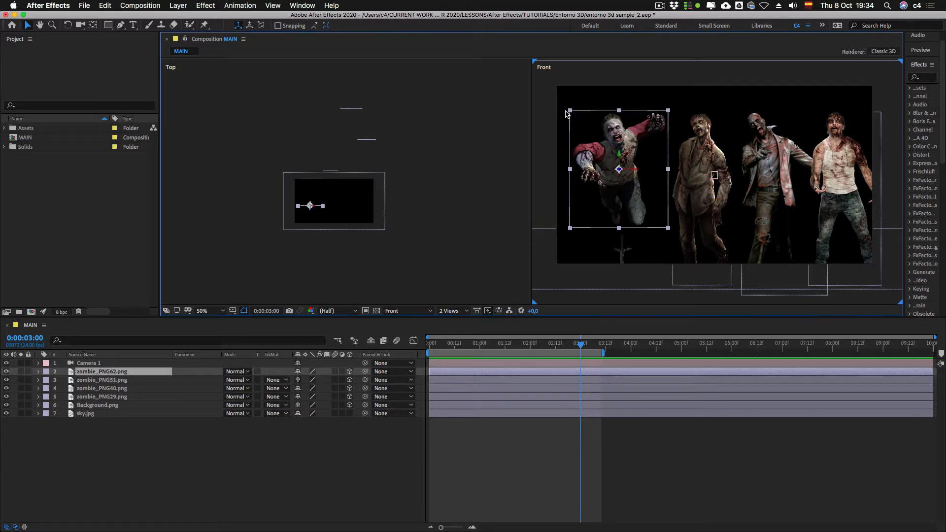
left_click_drag(571, 112, 615, 134)
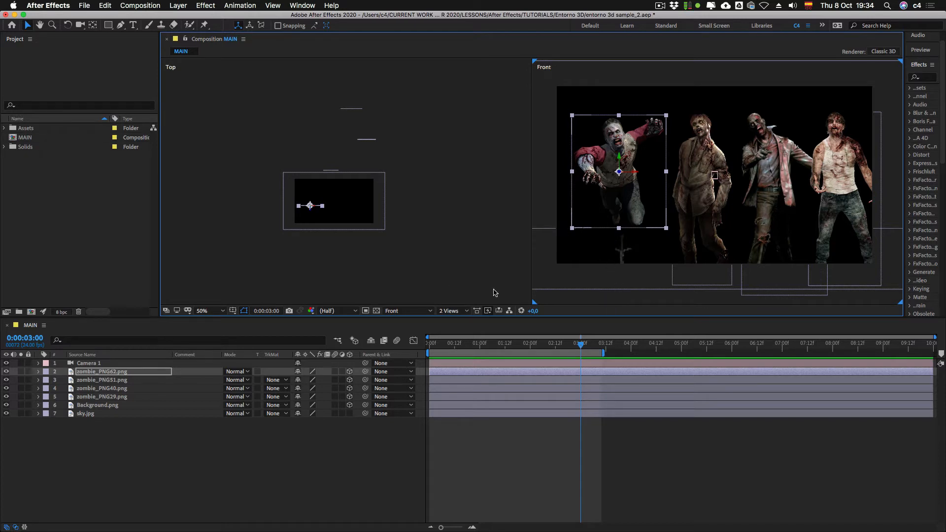
left_click(423, 271)
Step: Change the Front view to Active Camera and the Top view to Left
left_click(637, 304)
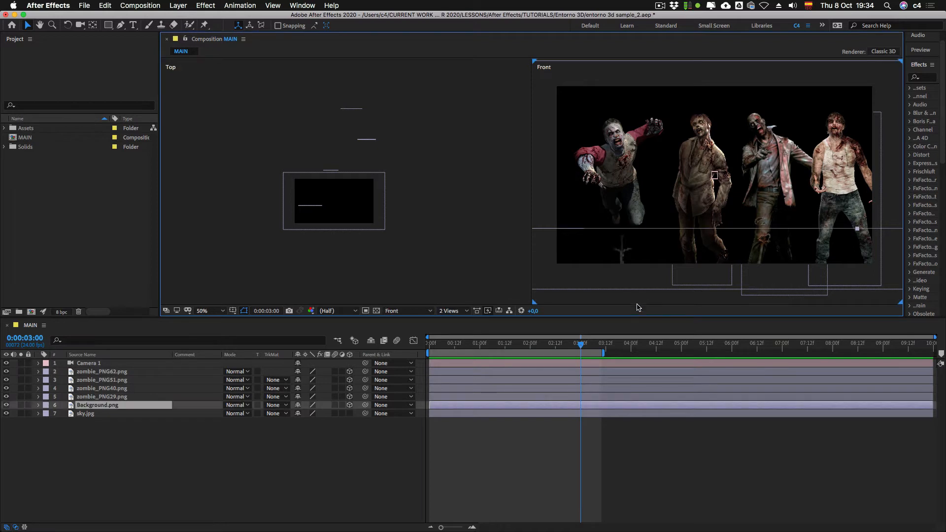
key("Escape")
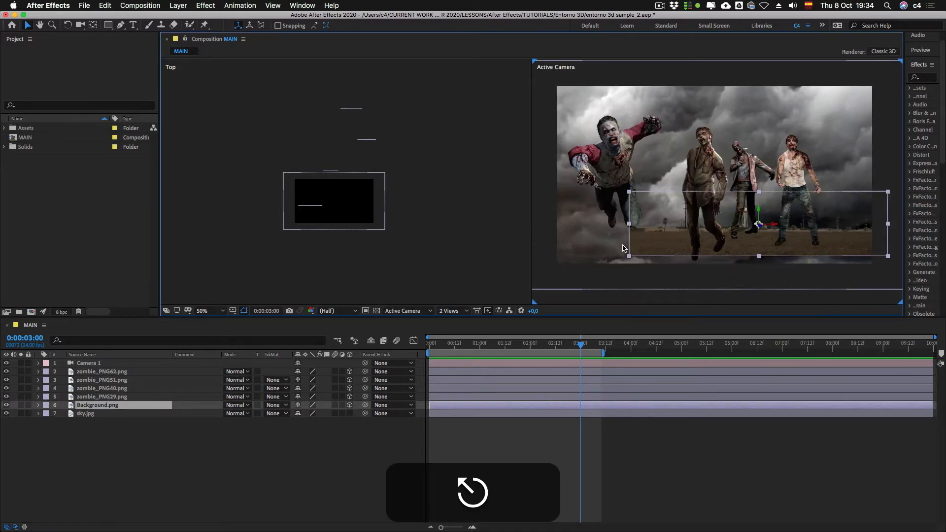
left_click(339, 270)
left_click(402, 310)
left_click(357, 280)
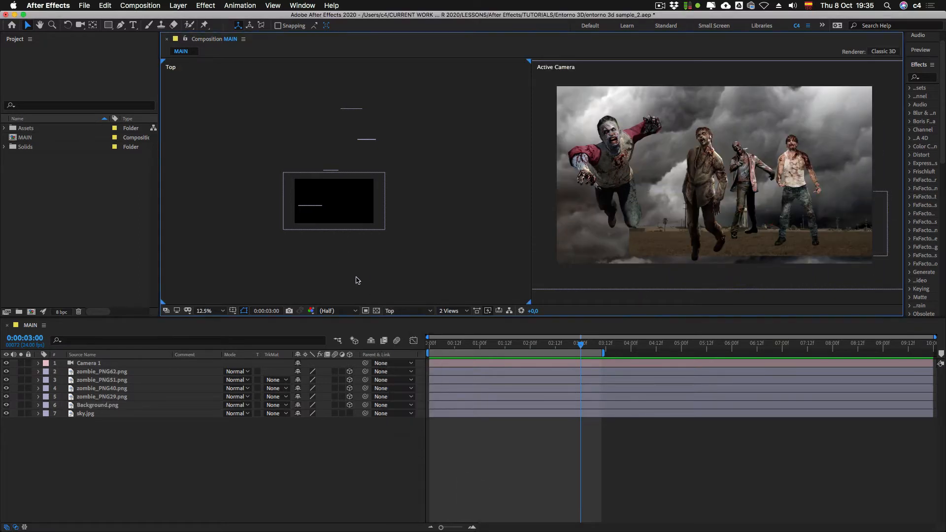
left_click(409, 312)
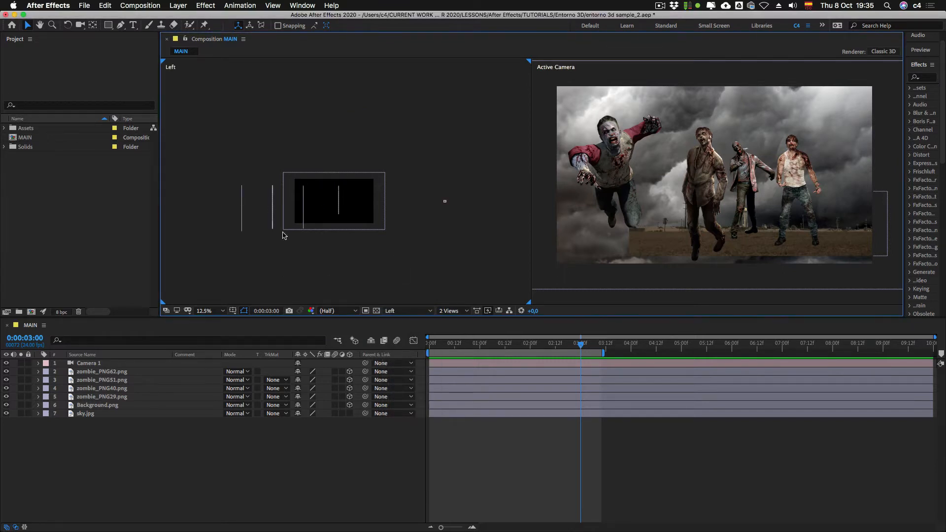
Step: Show the rulers in the Left view and place a horizontal guide at the height of the zombie layers' upper edges
key("space")
left_click_drag(319, 261, 393, 250)
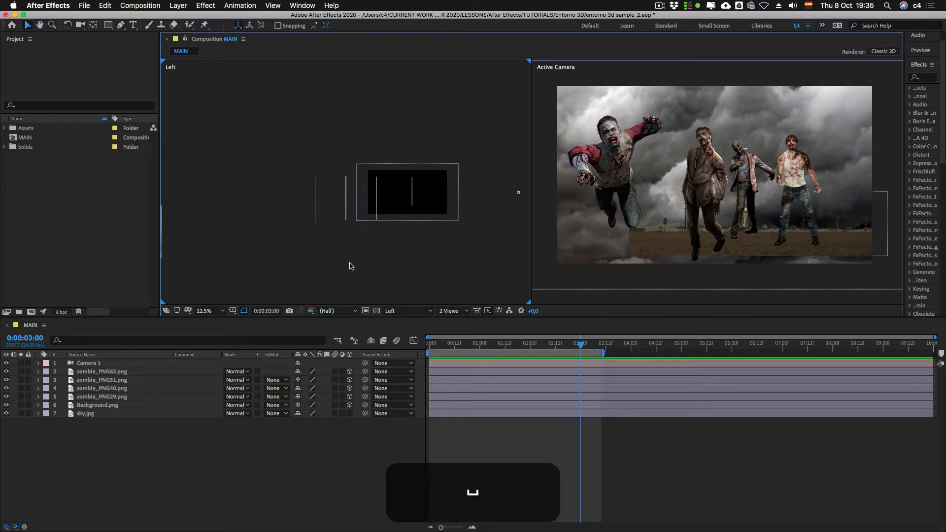
key("period")
key("space")
left_click_drag(448, 272, 369, 252)
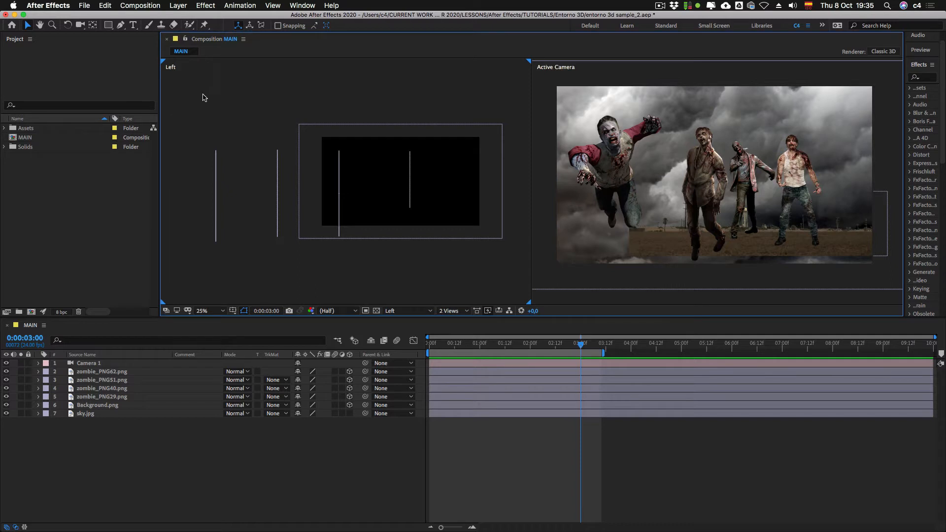
key("super+r")
left_click_drag(228, 62, 230, 152)
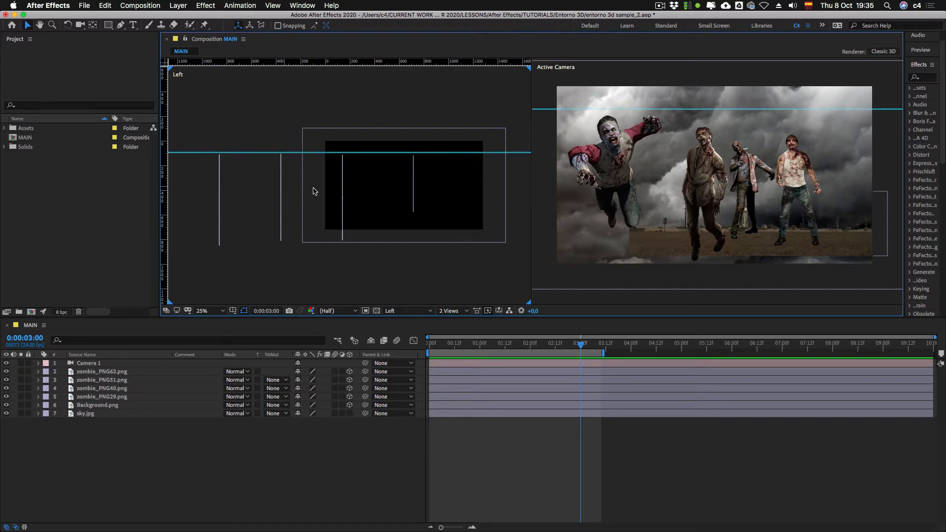
Step: Raise zombie_PNG51.png and zombie_PNG62.png slightly to the guide in the Left view, and remove the guide
left_click(343, 187)
left_click_drag(344, 192, 344, 190)
left_click(414, 185)
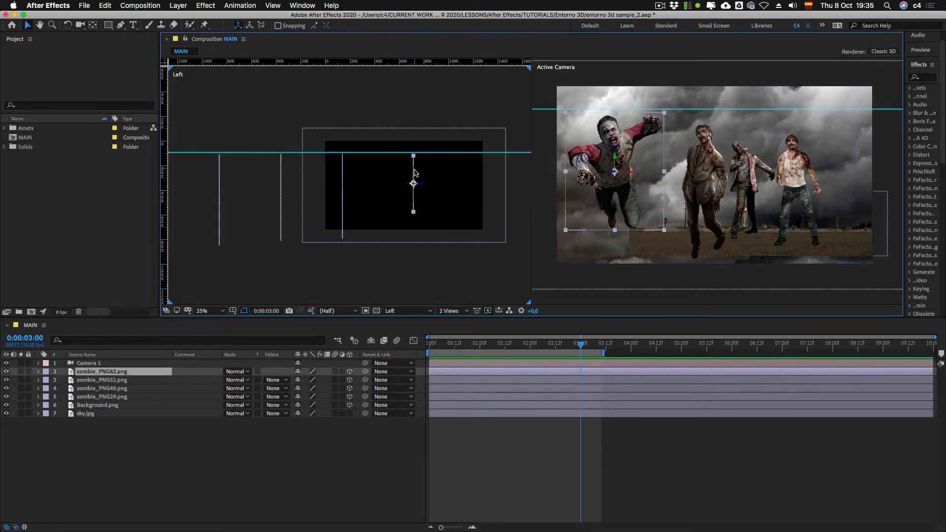
left_click_drag(415, 178, 415, 177)
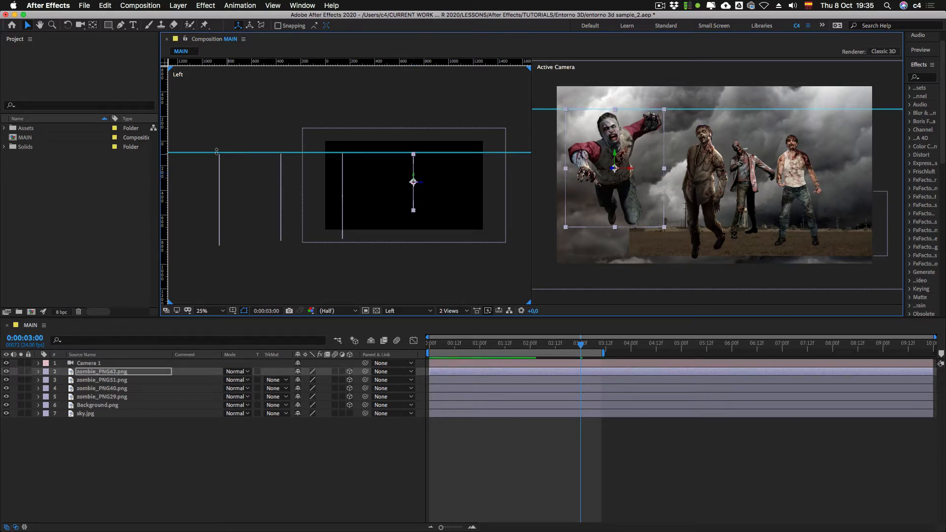
left_click_drag(193, 153, 192, 61)
key("comma")
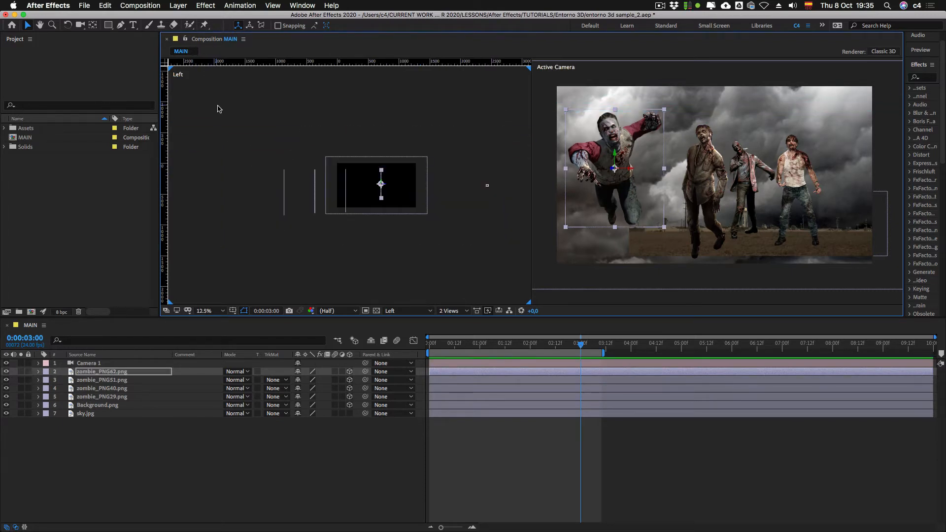
Step: Hide the rulers in the Left view, deselect zombie_PNG62.png and enlarge the side view of the layers
key("super+r")
key("super+comma")
key("period")
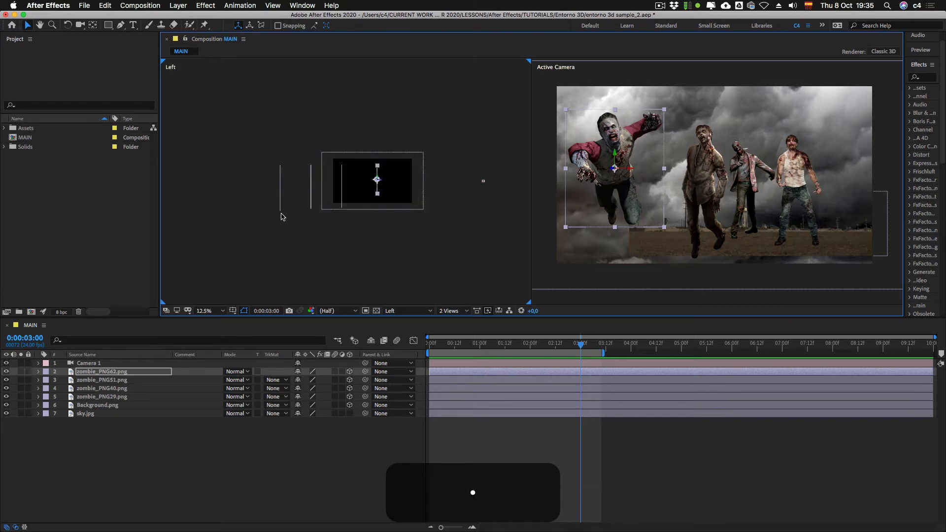
key("period")
left_click(381, 263)
key("space")
left_click_drag(460, 266, 445, 275)
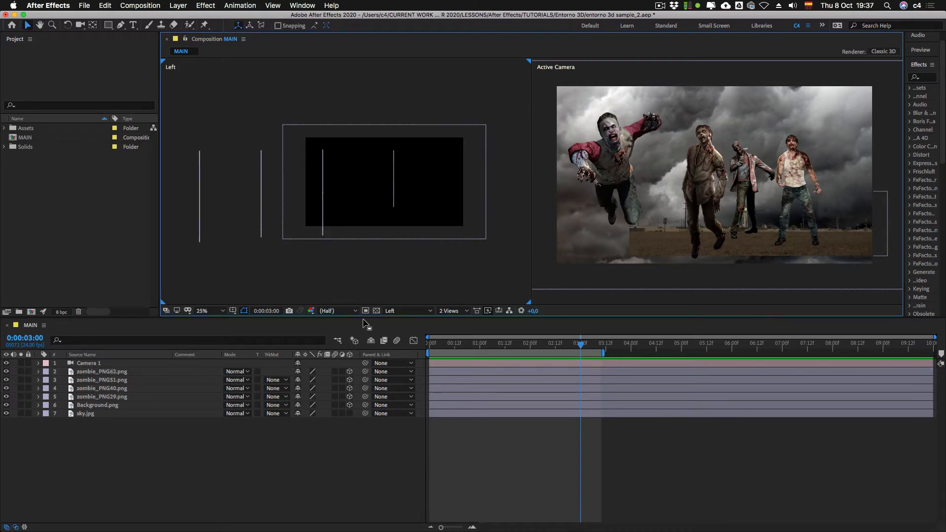
Step: Switch from two views to a single Active Camera view and make the composition viewer taller
left_click(449, 311)
left_click(453, 321)
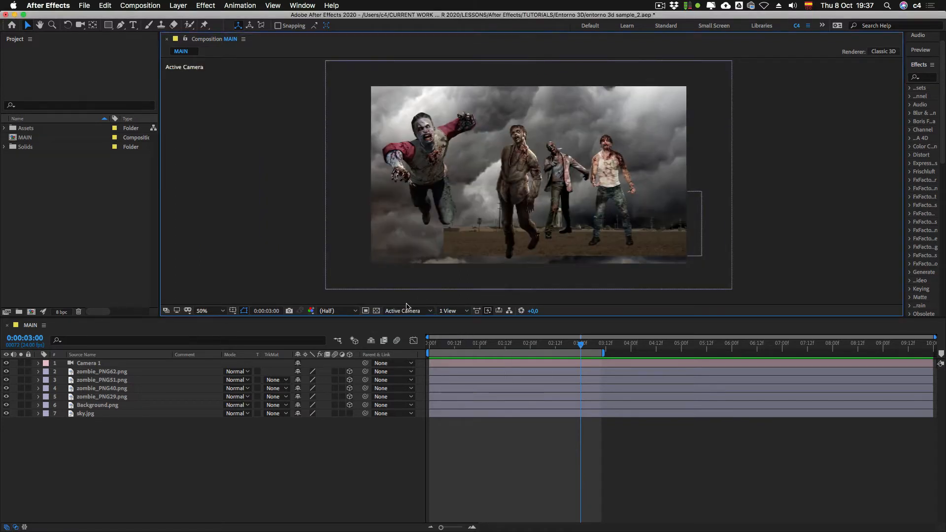
left_click_drag(517, 318, 515, 345)
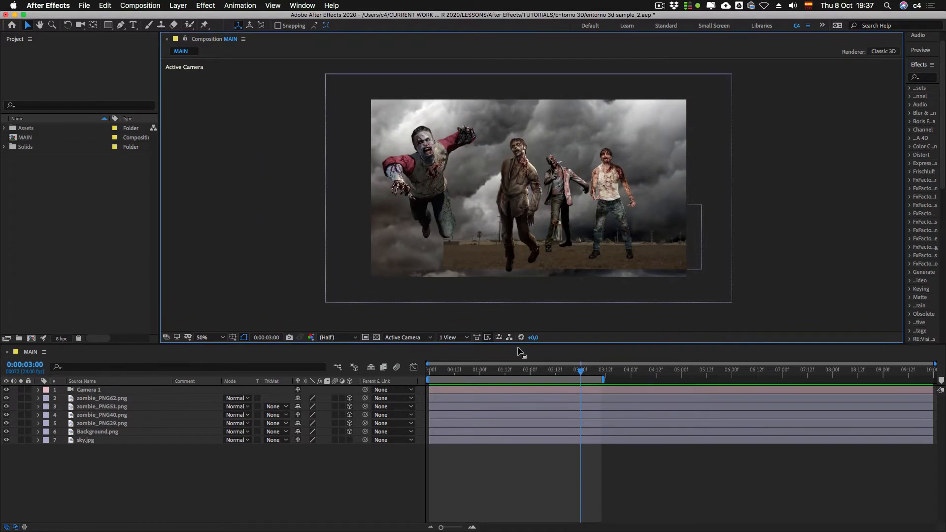
Step: Reveal the Position property of Camera 1 and deselect the layer
left_click(91, 391)
key("p")
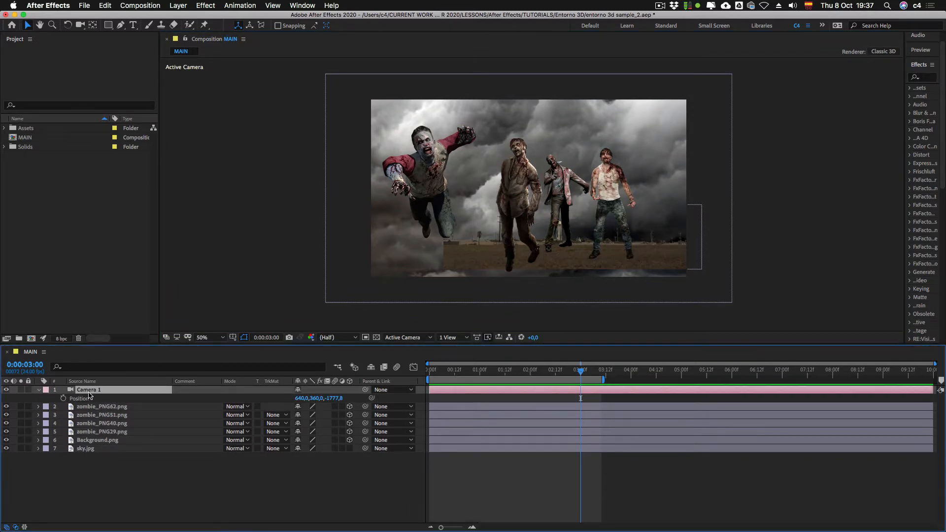
left_click(176, 472)
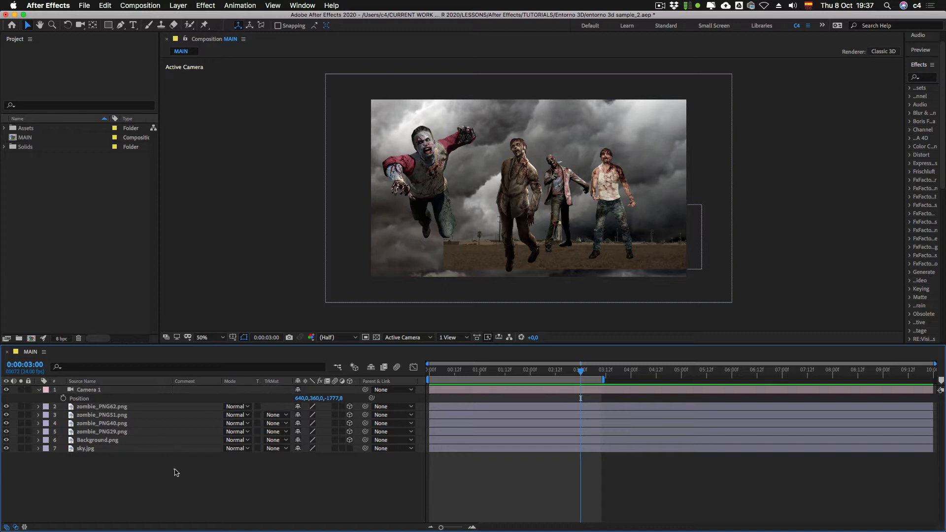
Step: Delete the unused Null 1 from the Solids folder in the project
left_click(5, 146)
left_click(22, 157)
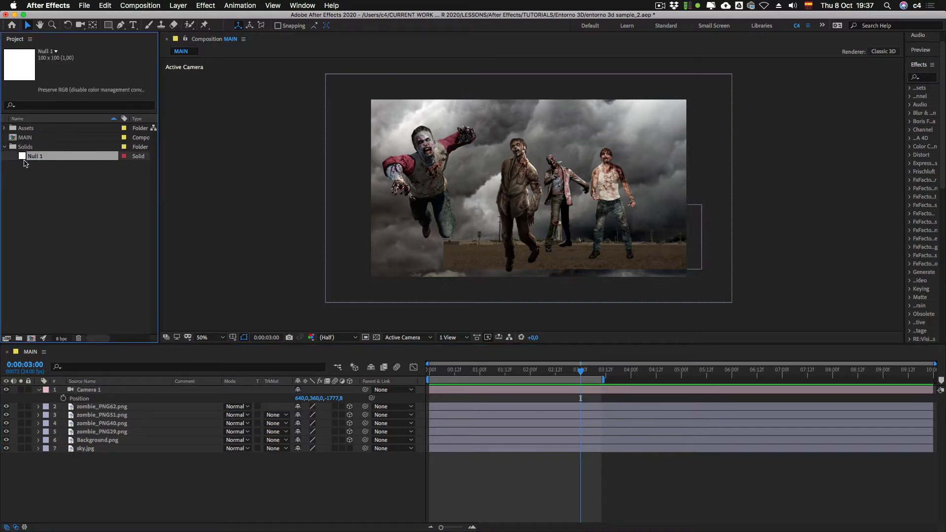
key("BackSpace")
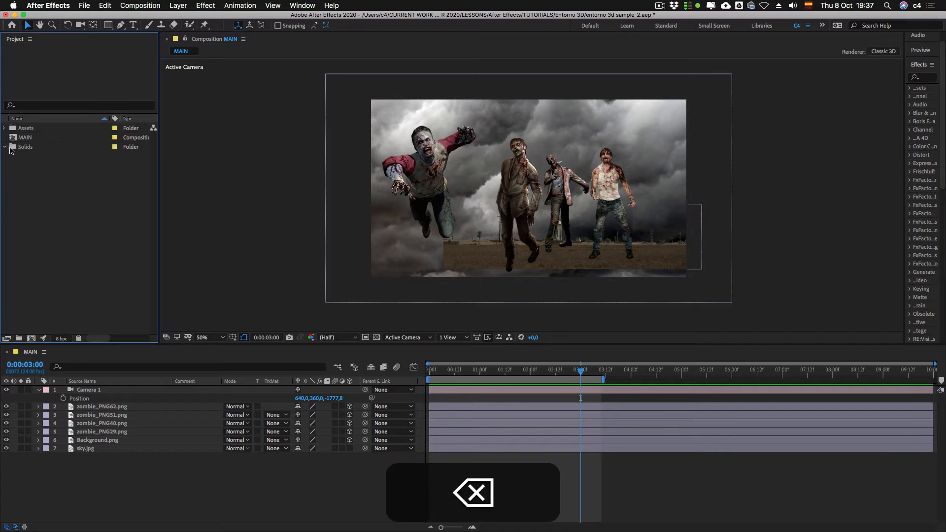
Step: Add a new null object to the MAIN composition and make it a 3D layer
left_click(230, 487, "ctrl")
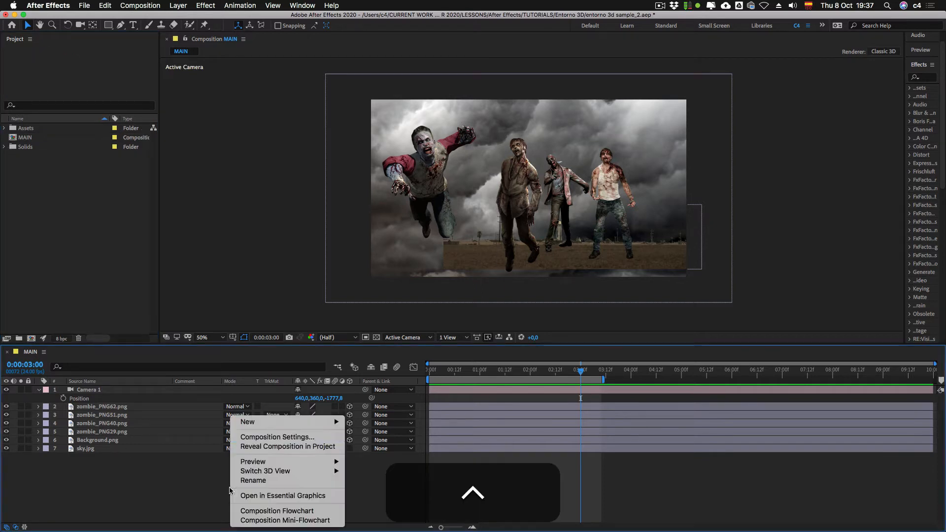
mouse_move(250, 427)
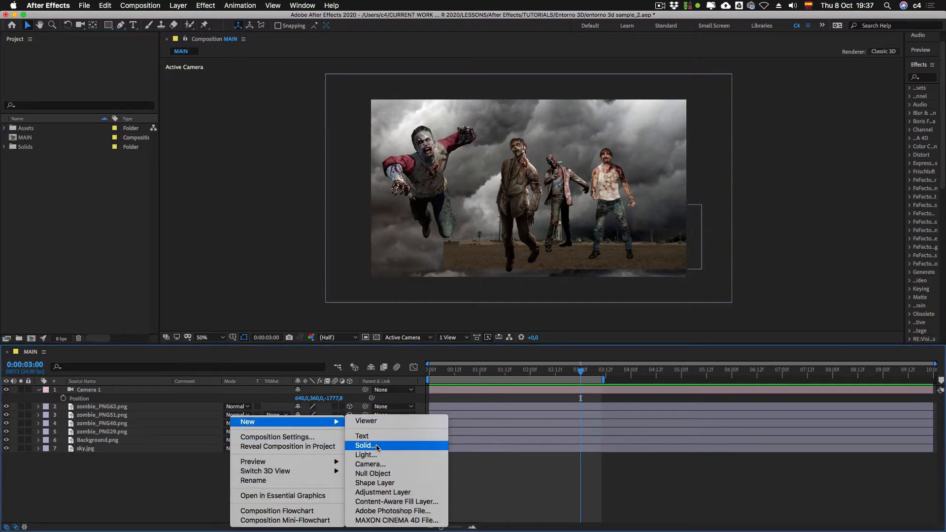
left_click(381, 474)
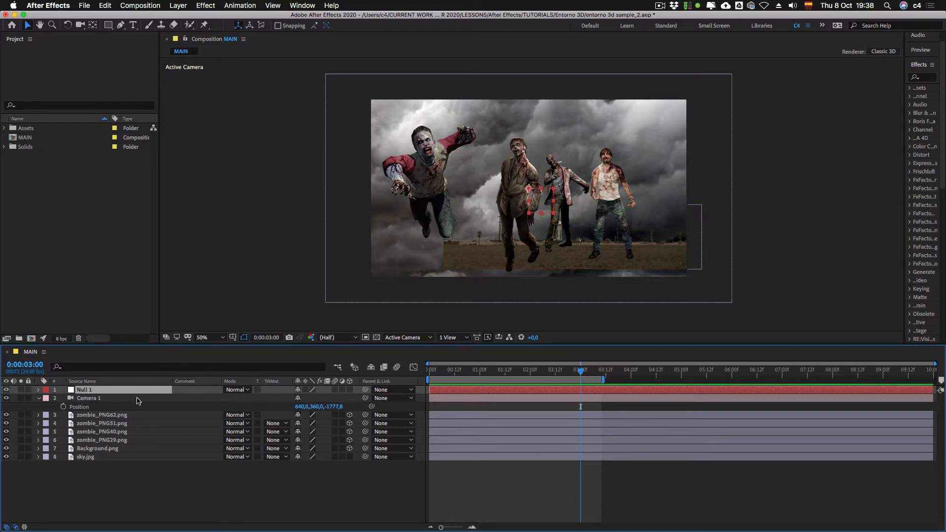
left_click(349, 389)
Step: Collapse the properties of Camera 1 and parent the camera to Null 1
left_click(38, 399)
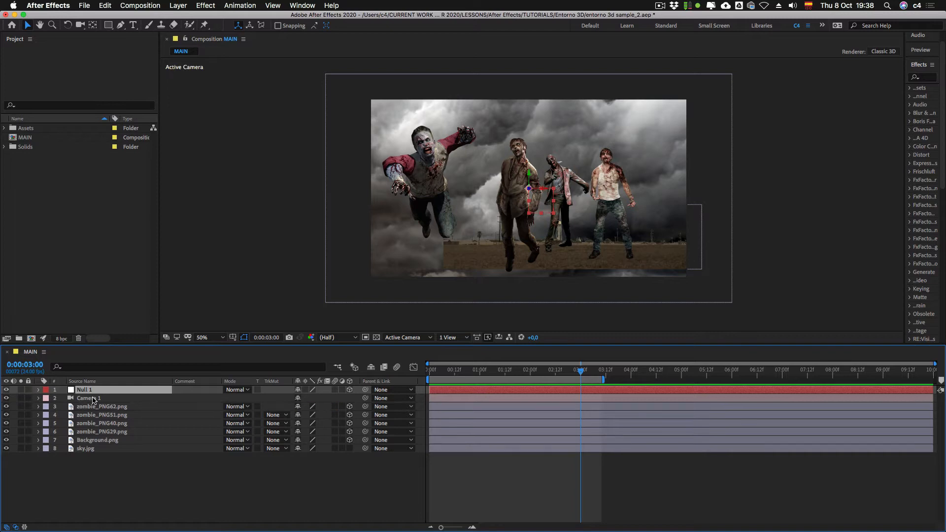
left_click(123, 398)
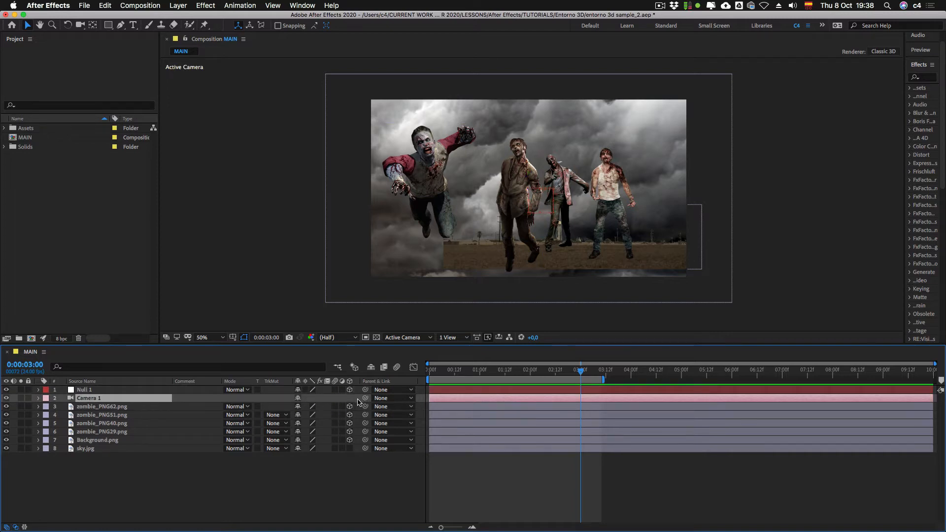
left_click_drag(364, 398, 106, 391)
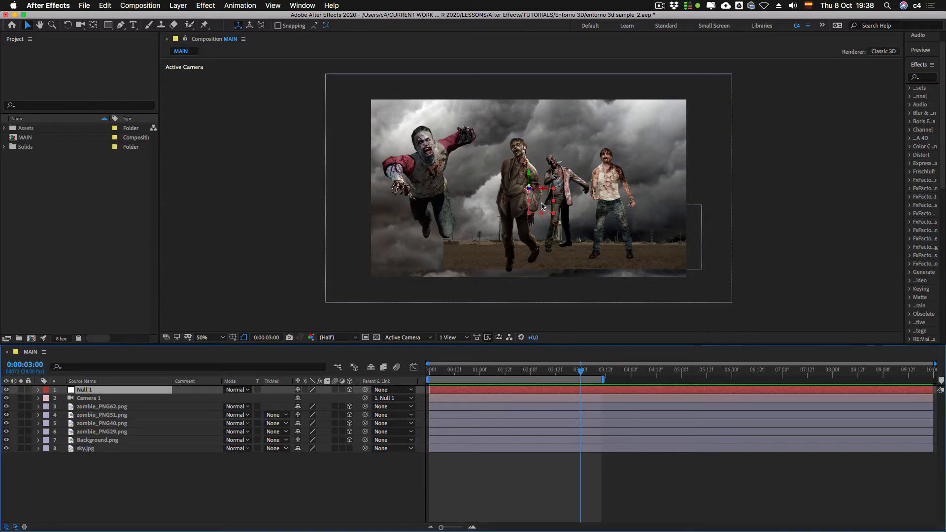
Step: Try moving Null 1 with the parented camera in the Active Camera view, and undo the move
left_click_drag(540, 199, 542, 237)
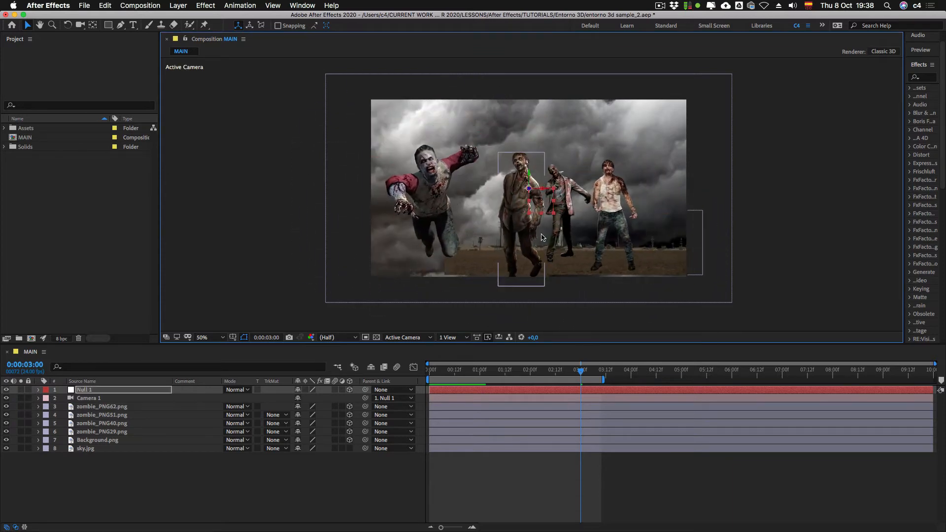
key("super+z")
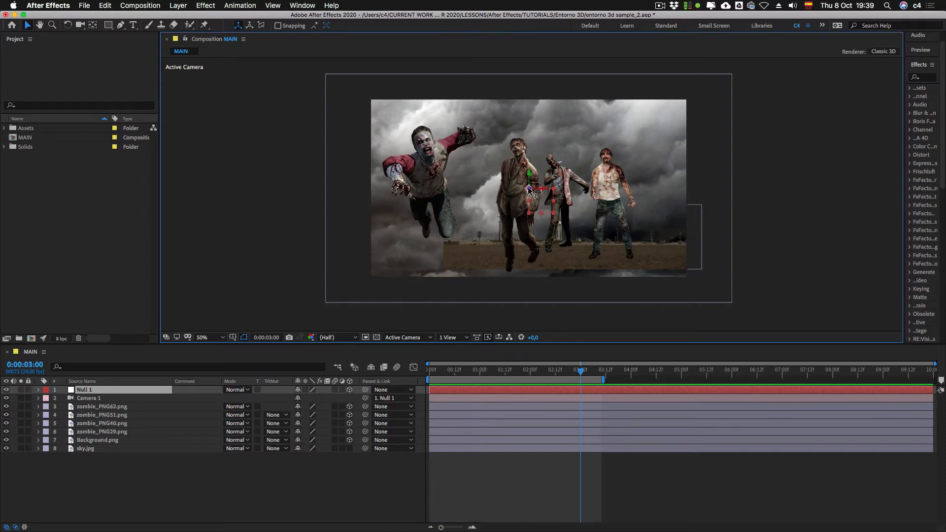
Step: Orbit around the scene in Custom View 1 to examine the null and camera placement, and return to Active Camera
left_click(450, 337)
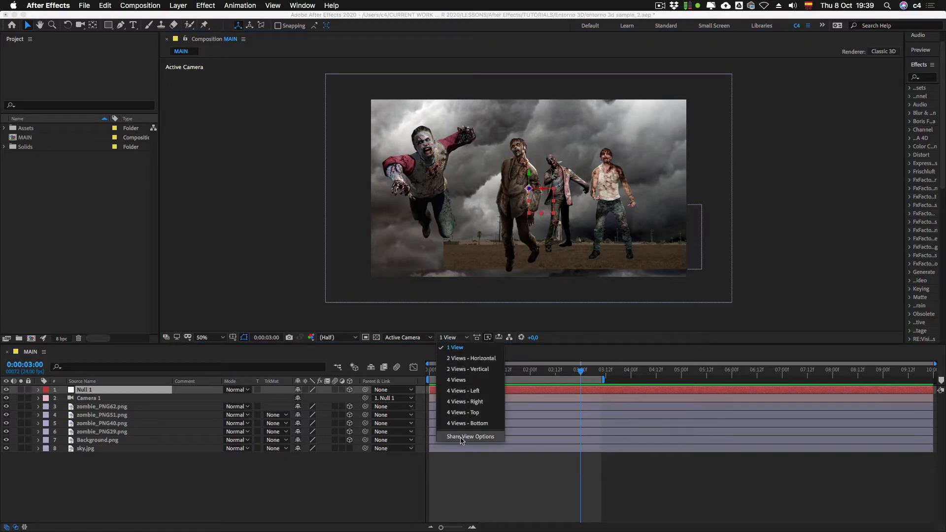
left_click(402, 337)
left_click(403, 442)
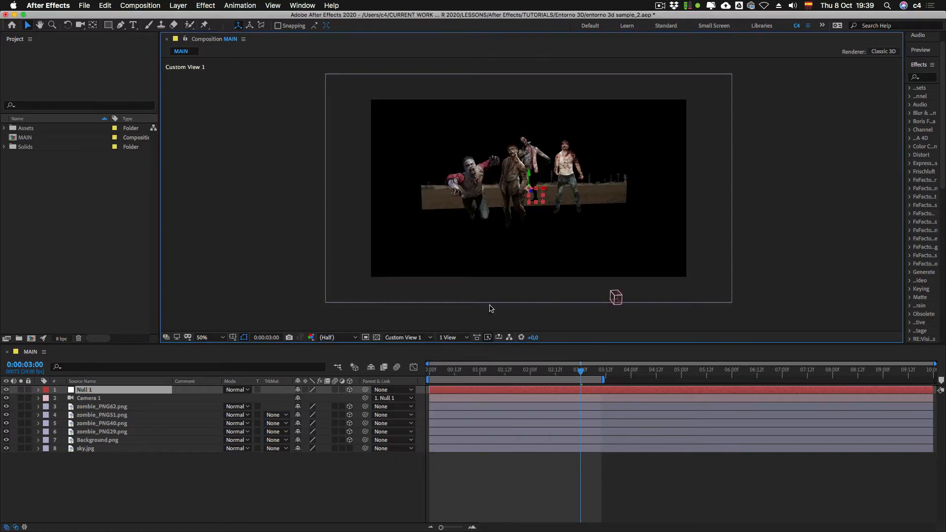
key("c")
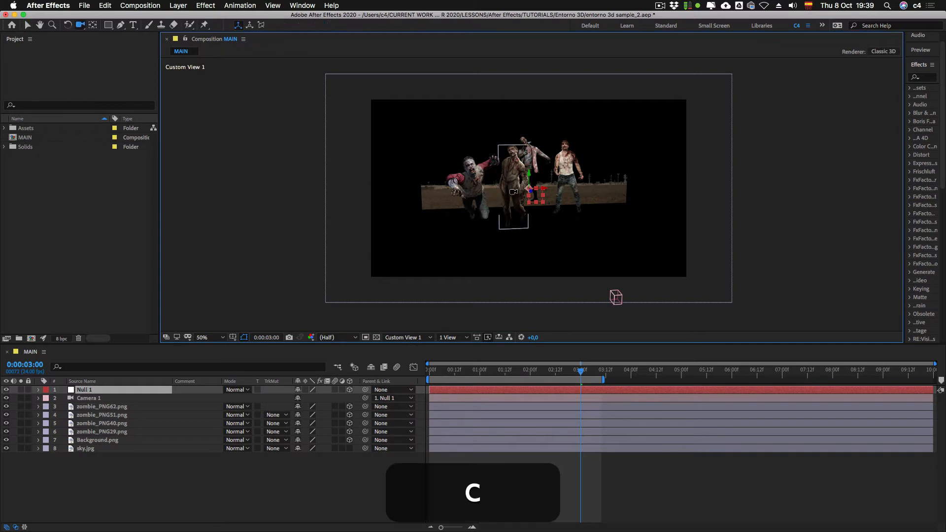
left_click_drag(513, 191, 474, 232)
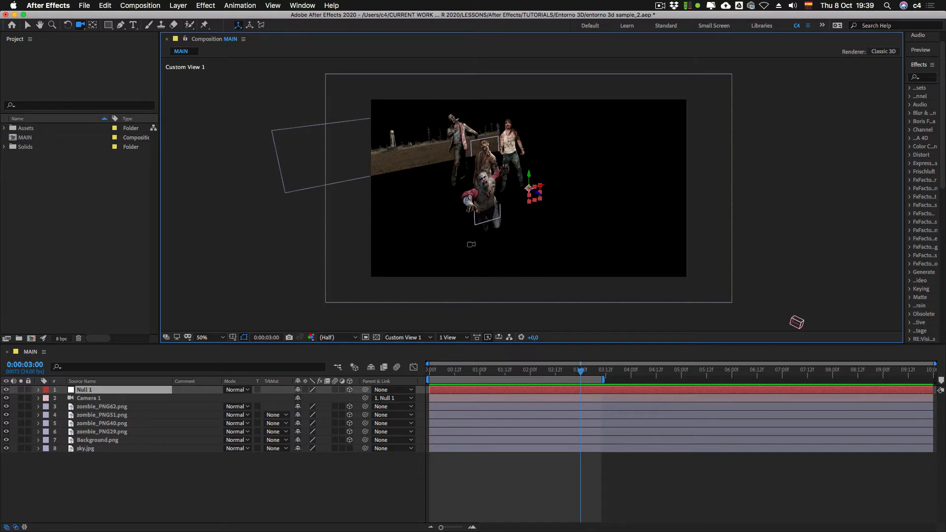
key("Escape")
key("v")
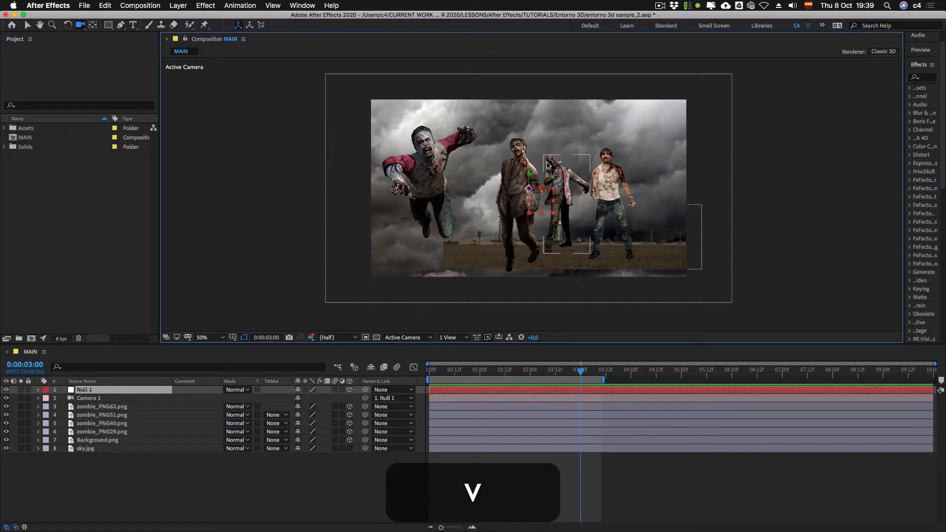
Step: Move Null 1 in depth to a Z position of 325, undoing the trial changes to its X and Y position
left_click_drag(528, 189, 447, 176)
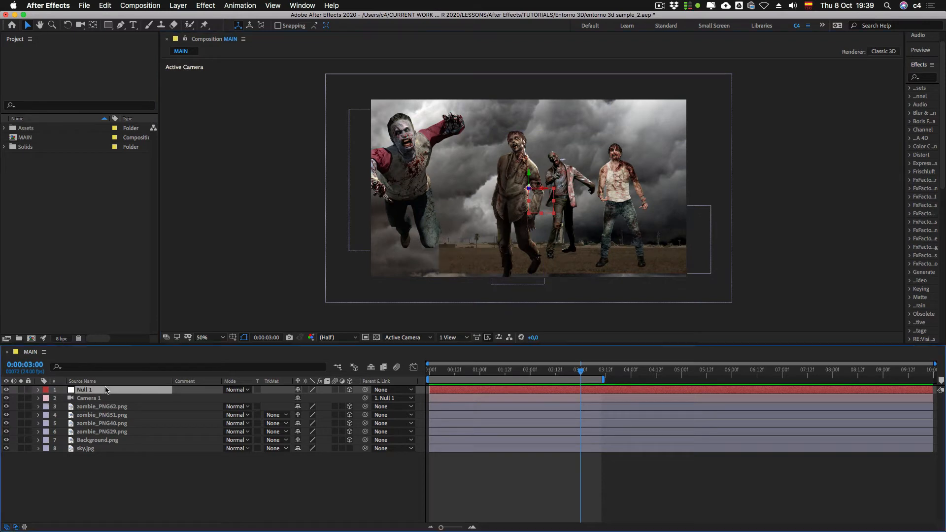
key("p")
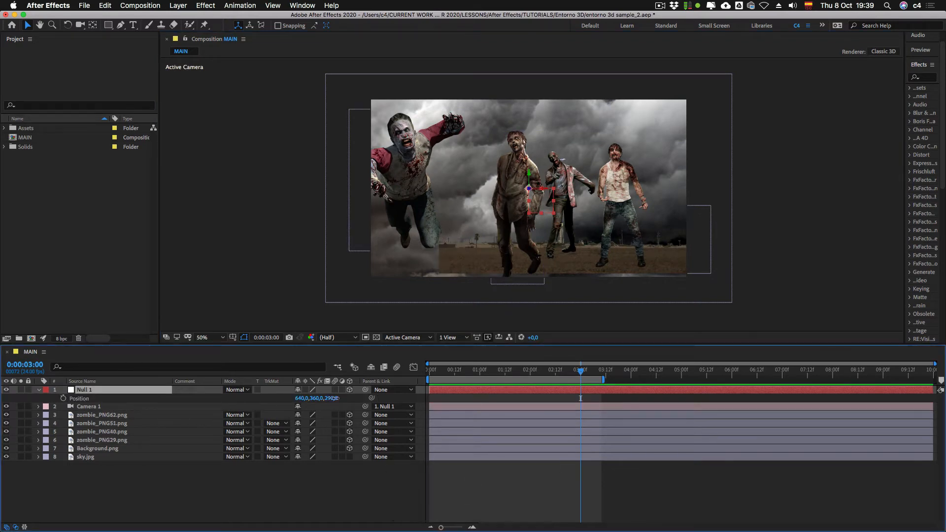
mouse_move(331, 398)
left_mouse_down()
mouse_move(479, 401)
mouse_move(291, 399)
mouse_move(304, 410)
mouse_move(358, 400)
mouse_move(276, 401)
mouse_move(324, 402)
left_mouse_up()
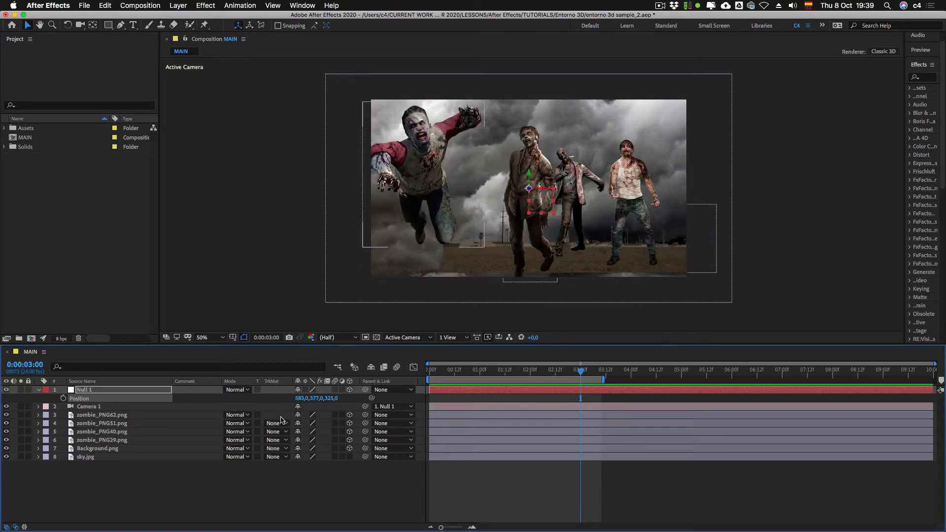
key("super+z")
key("super+z")
Step: Switch to the Left view, try raising Null 1 with the parented camera, and undo the move
left_click(449, 337)
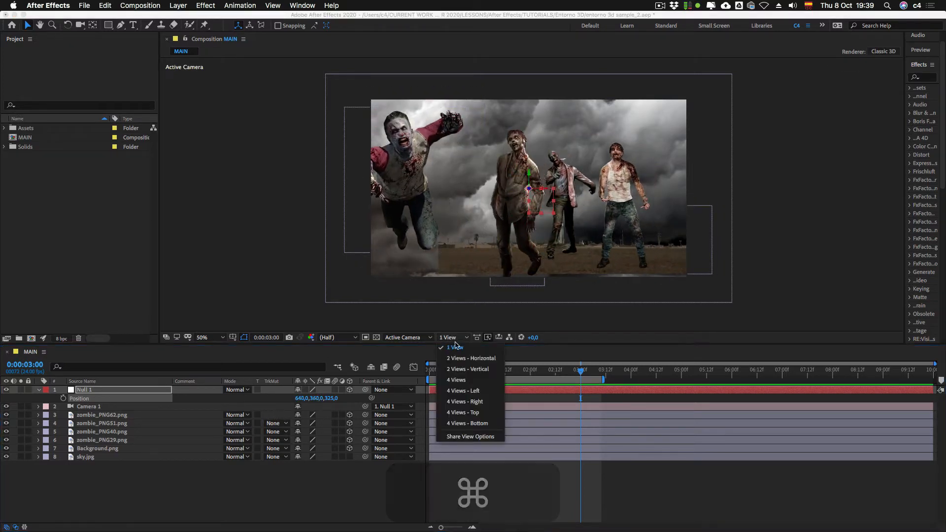
left_click(404, 348)
left_click(402, 337)
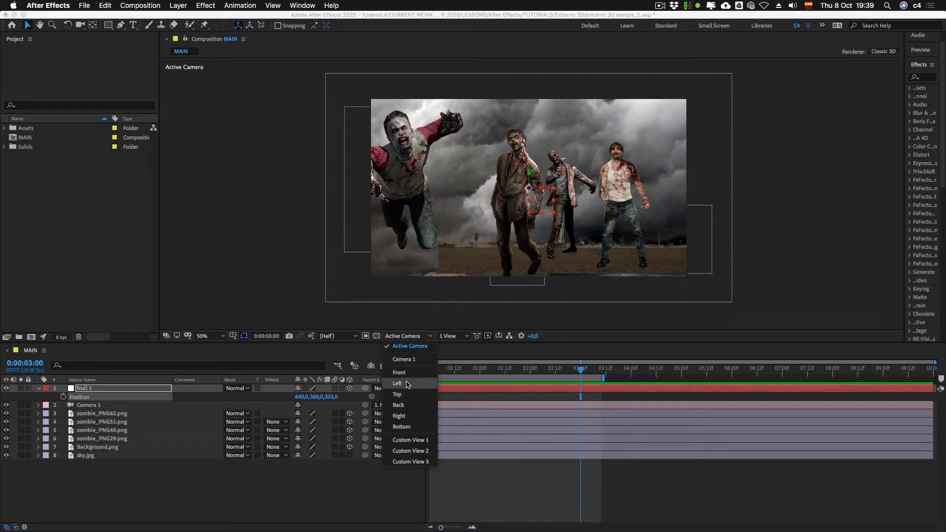
left_click(407, 384)
key("comma")
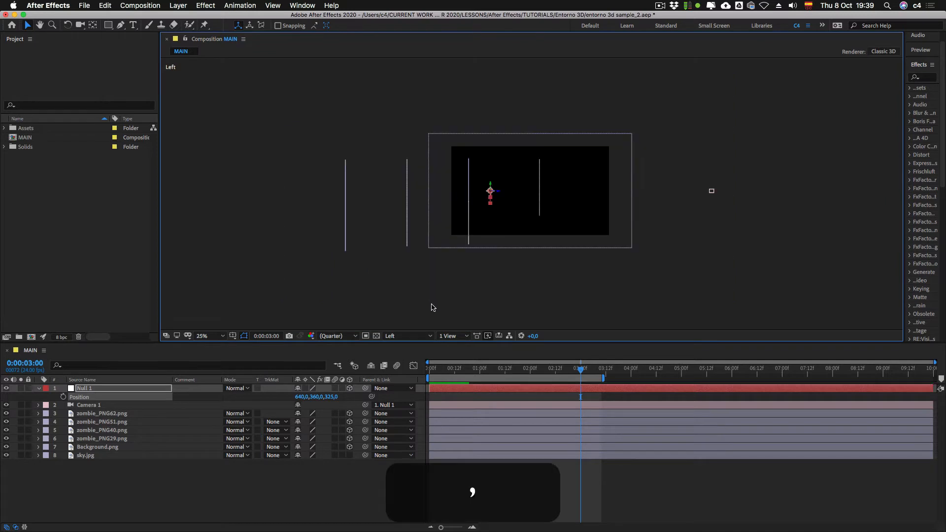
left_click(94, 405)
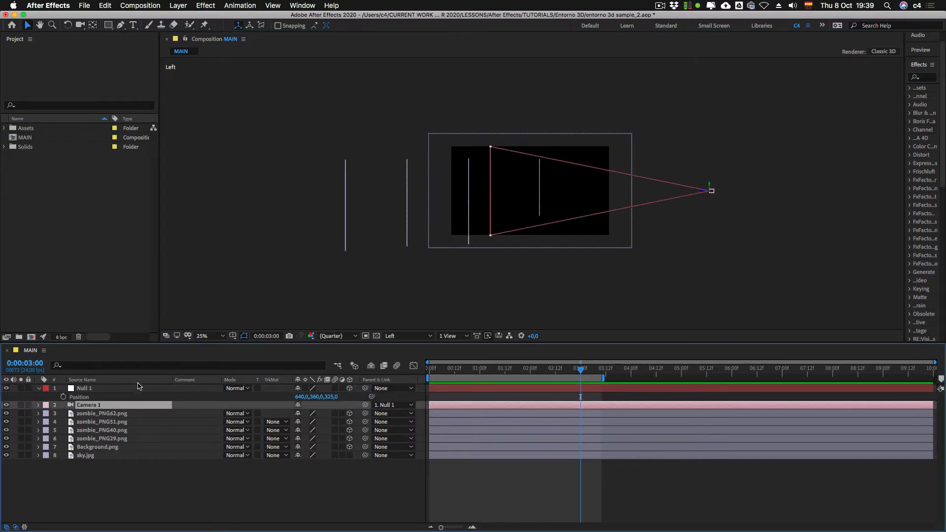
left_click(91, 389)
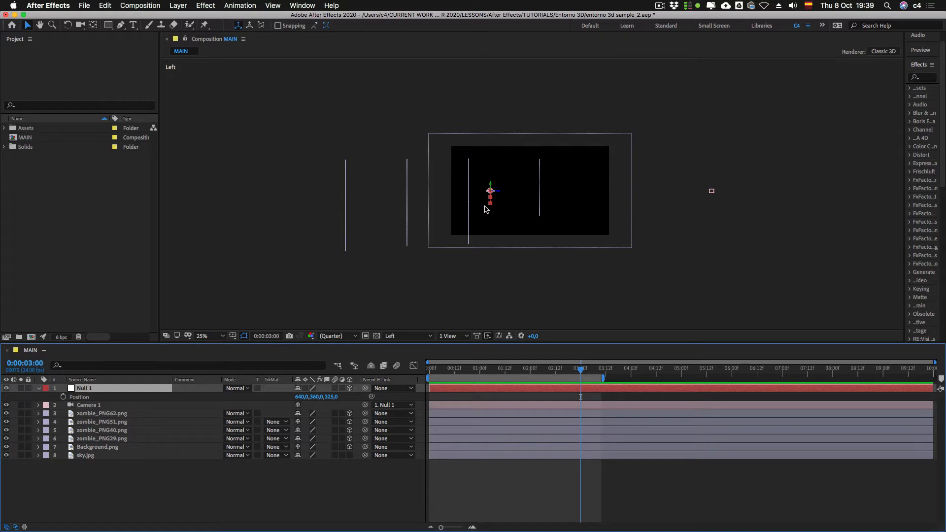
mouse_move(490, 187)
left_mouse_down()
mouse_move(490, 158)
mouse_move(487, 217)
mouse_move(490, 175)
left_mouse_up()
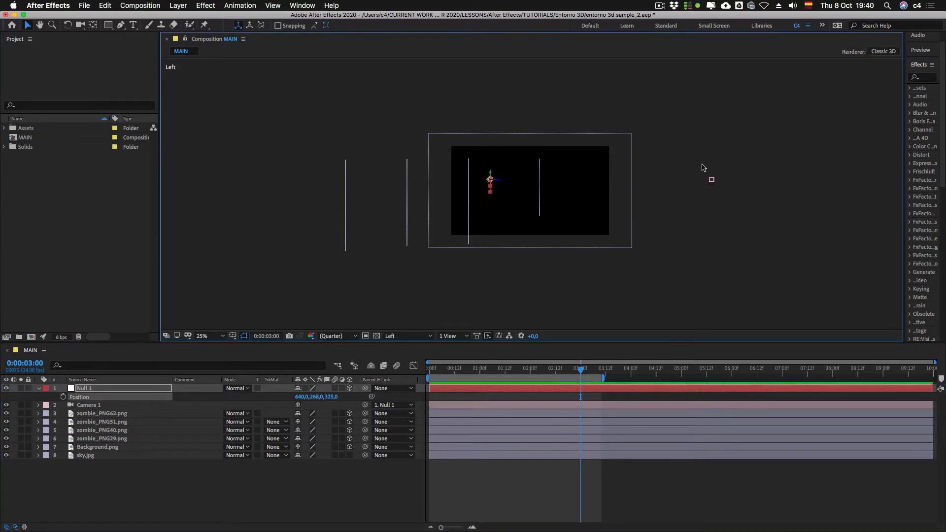
key("super+z")
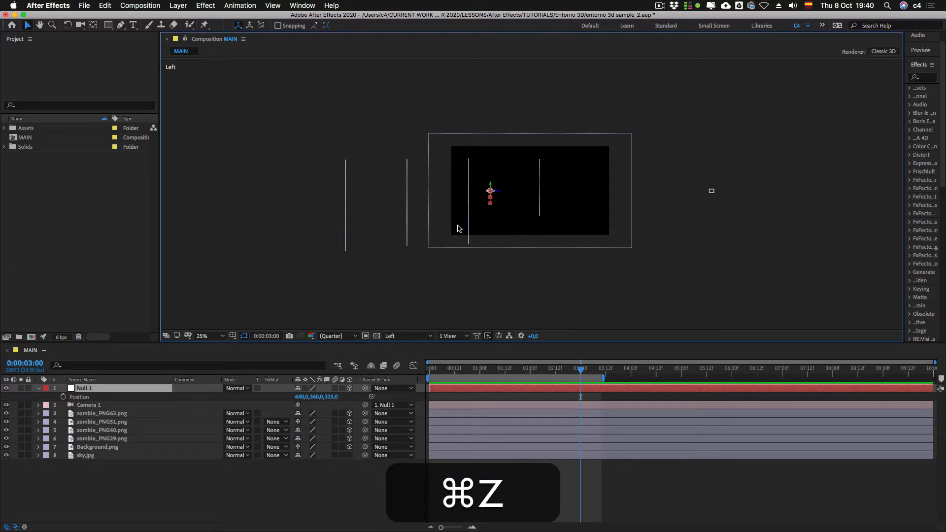
Step: Reveal only the Position property of Null 1 in the Active Camera view and move the playhead to 0:00:00:00
left_click(38, 388)
left_click(122, 475)
left_click(98, 390)
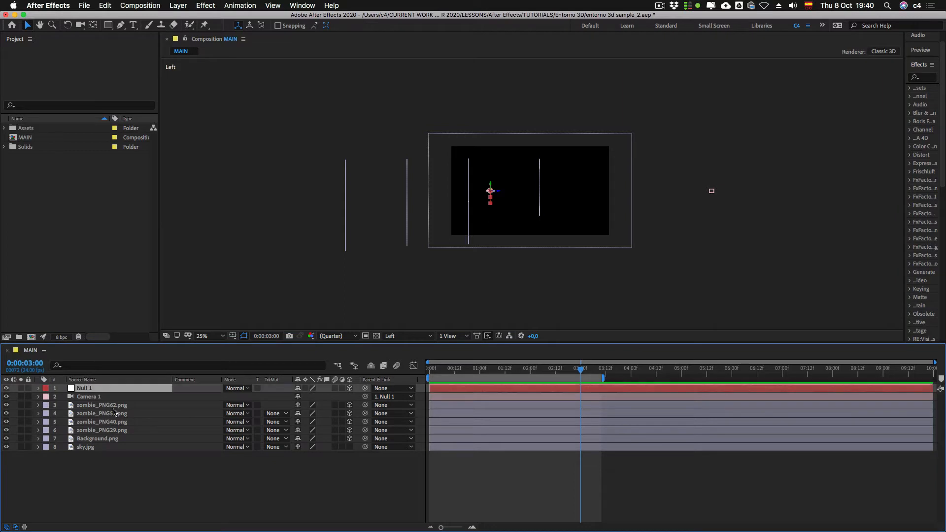
key("p")
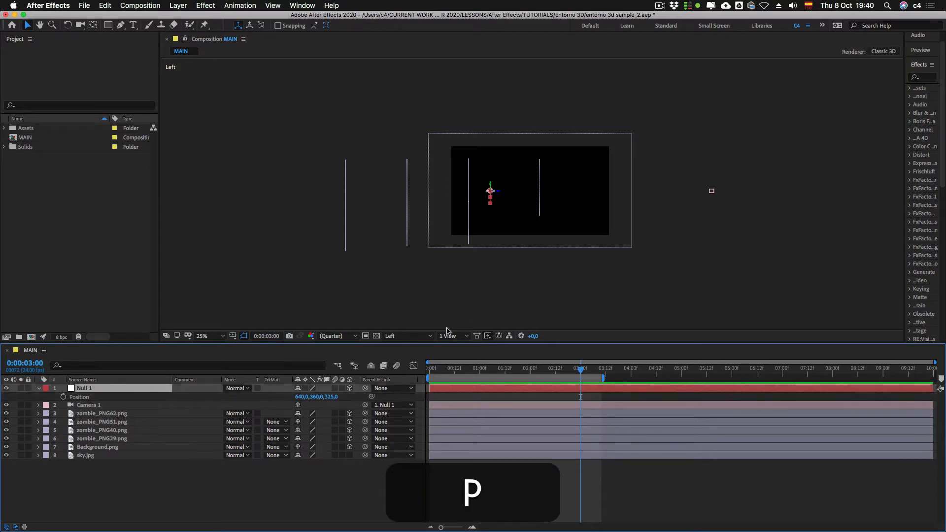
key("Escape")
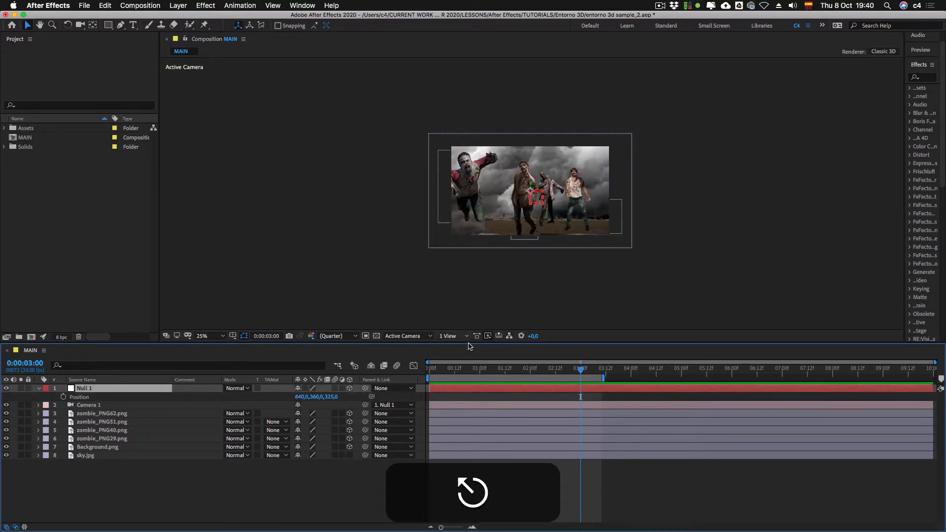
left_click(471, 369)
key("Home")
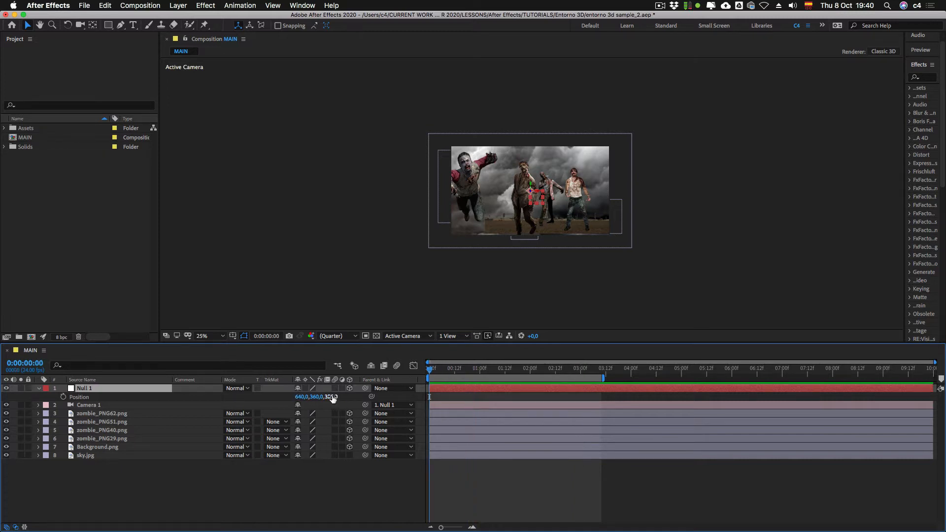
Step: Move Null 1 with its parented camera to about X 902, Y 288 and Z 2062, among the zombies
left_click_drag(331, 396, 945, 365)
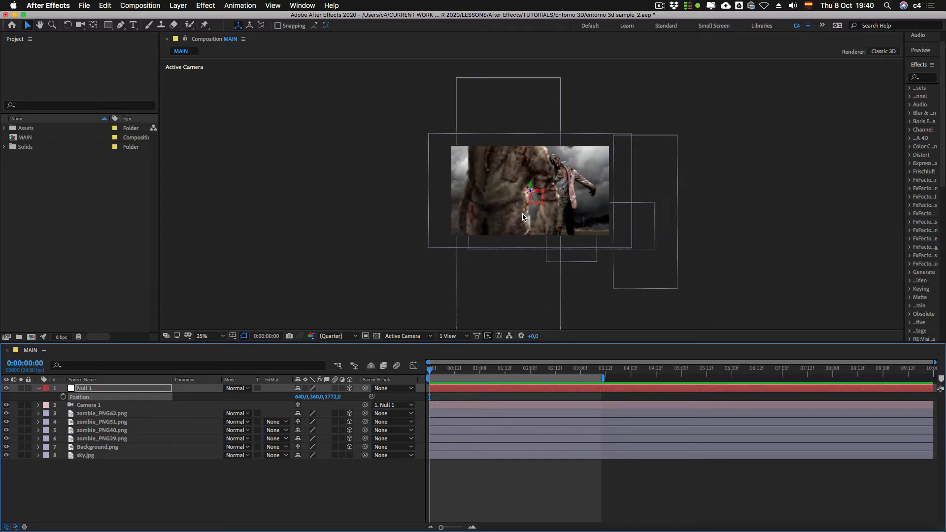
key("period")
left_click_drag(542, 201, 541, 182)
left_click_drag(553, 178, 551, 200)
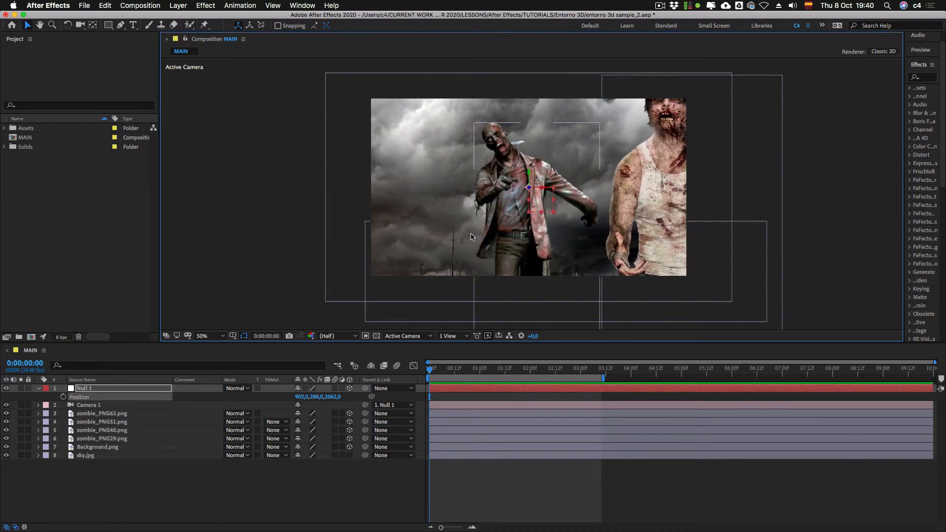
Step: Check the layer arrangement in the Top view and return to the Active Camera view
left_click(404, 336)
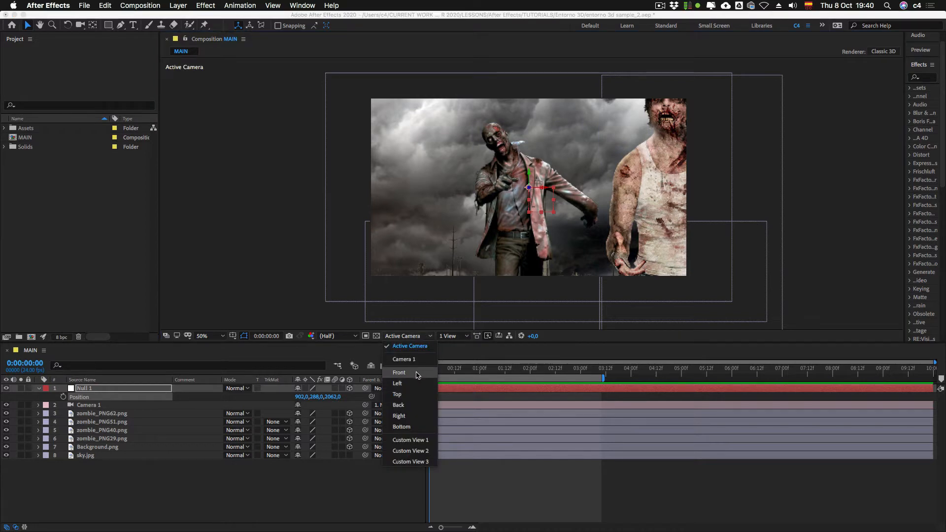
left_click(417, 394)
left_click(397, 335)
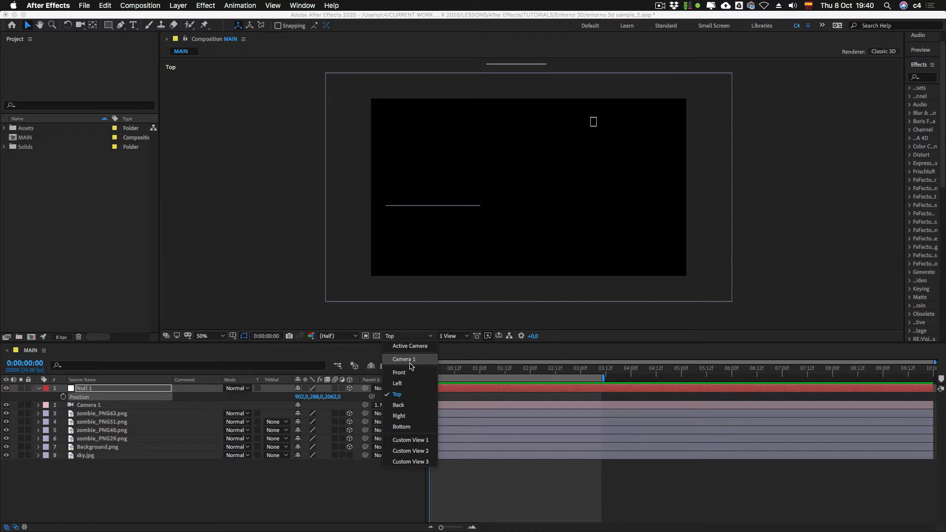
key("Escape")
left_click(456, 325)
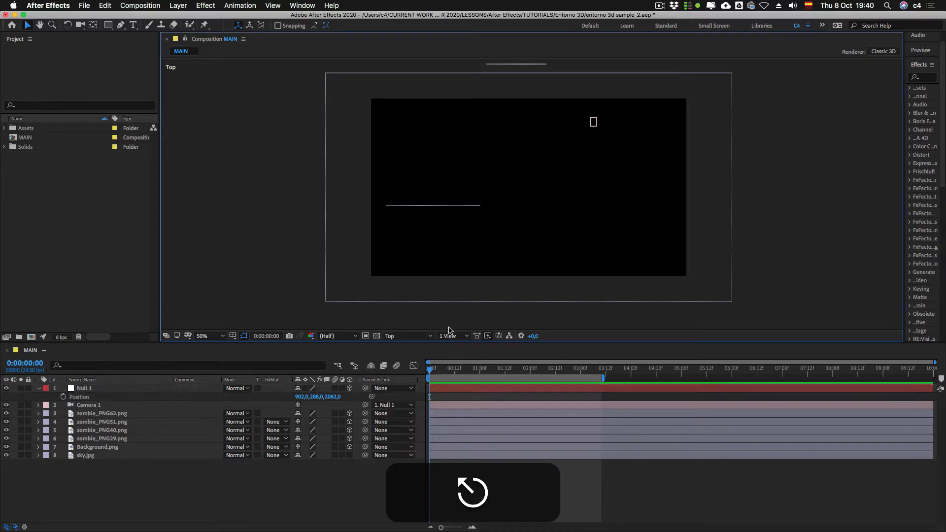
key("Escape")
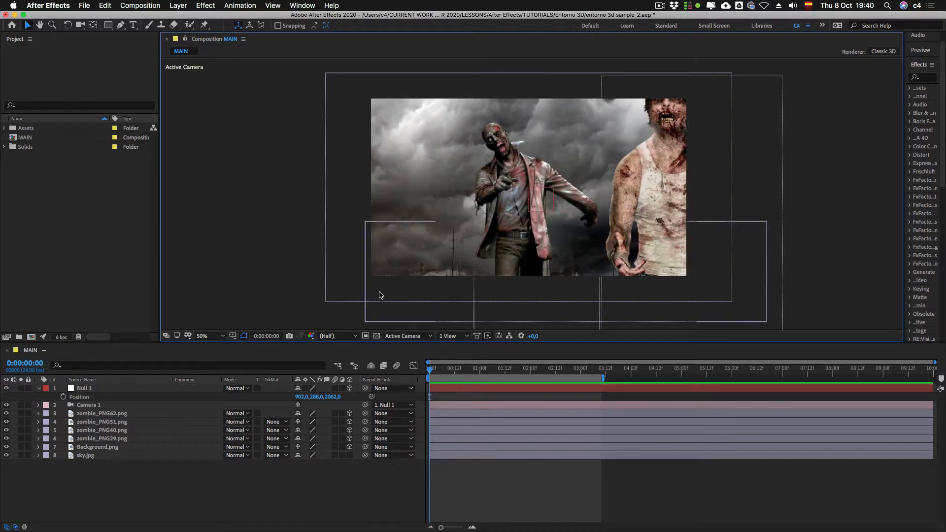
Step: Change Camera 1's lens preset to 35mm in its camera settings
key("comma")
double_click(101, 405)
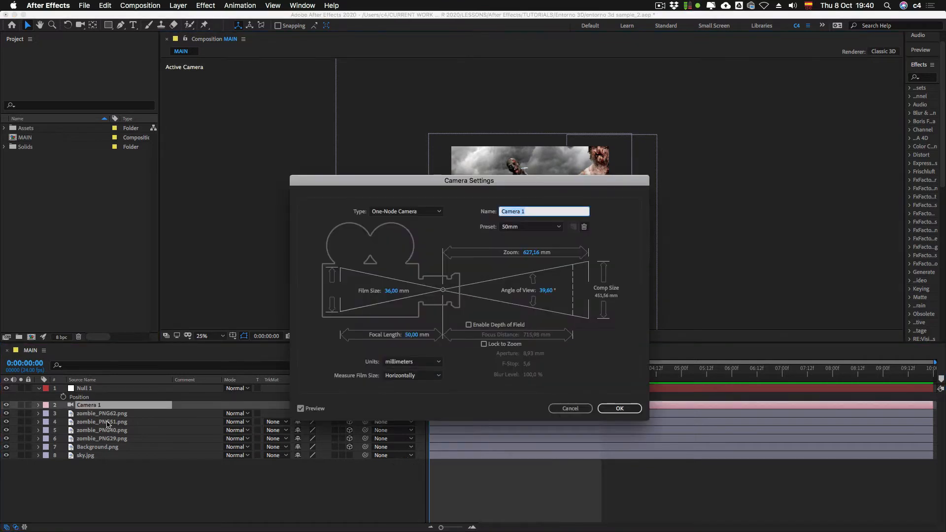
left_click_drag(429, 182, 346, 164)
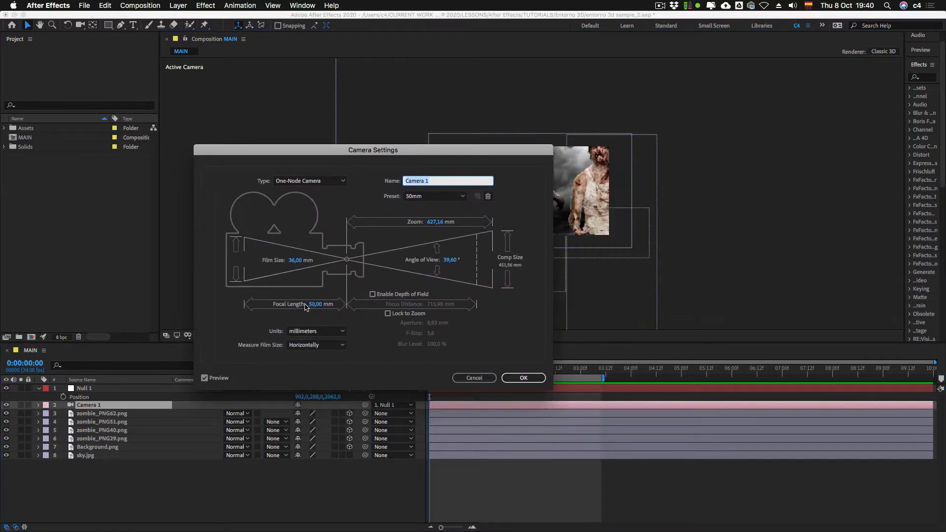
left_click(425, 196)
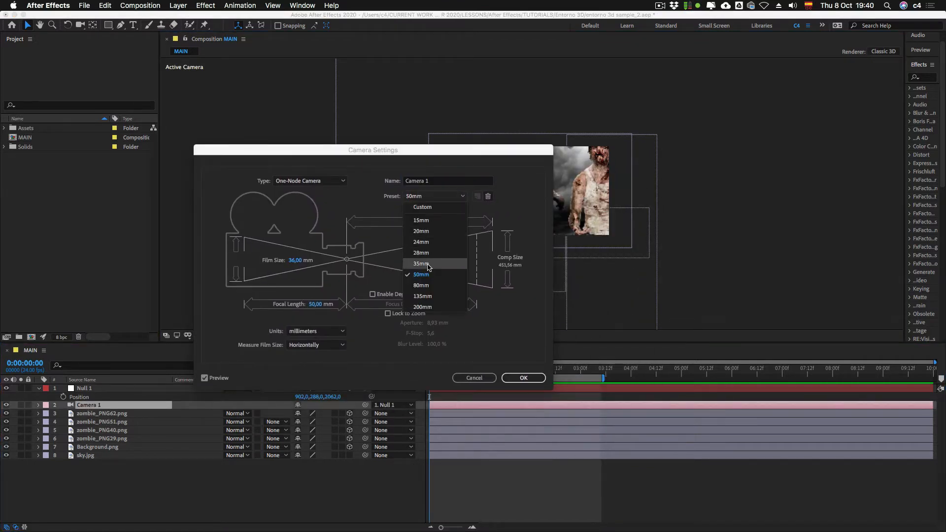
left_click(435, 297)
key("Return")
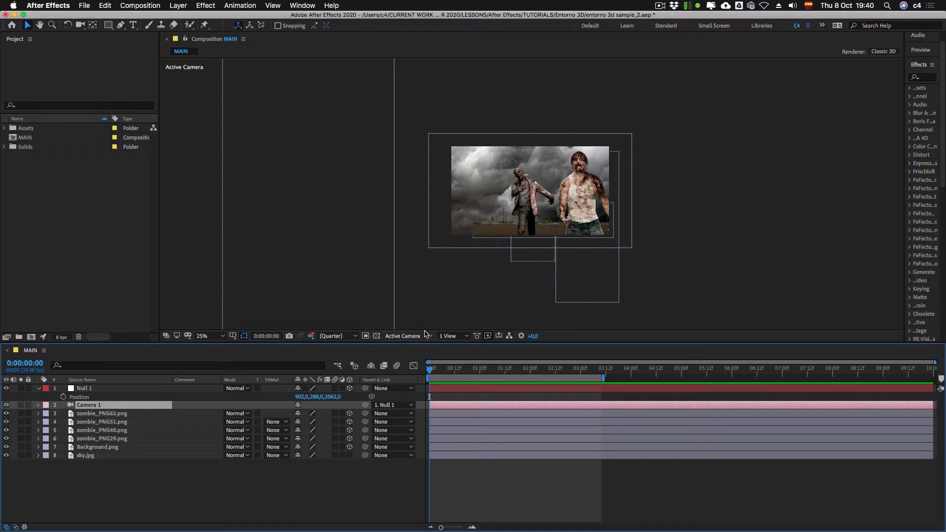
Step: Move Null 1 to about 793.4, 299.4, 2500 to frame the jacketed zombie, and start Position keyframing at 0:00:00:00
key("period")
left_click(89, 388)
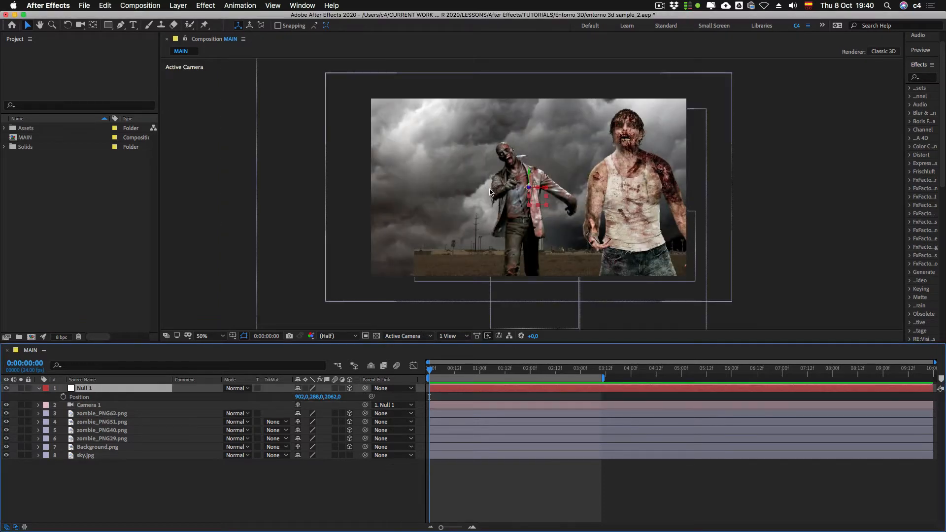
left_click_drag(528, 187, 496, 248)
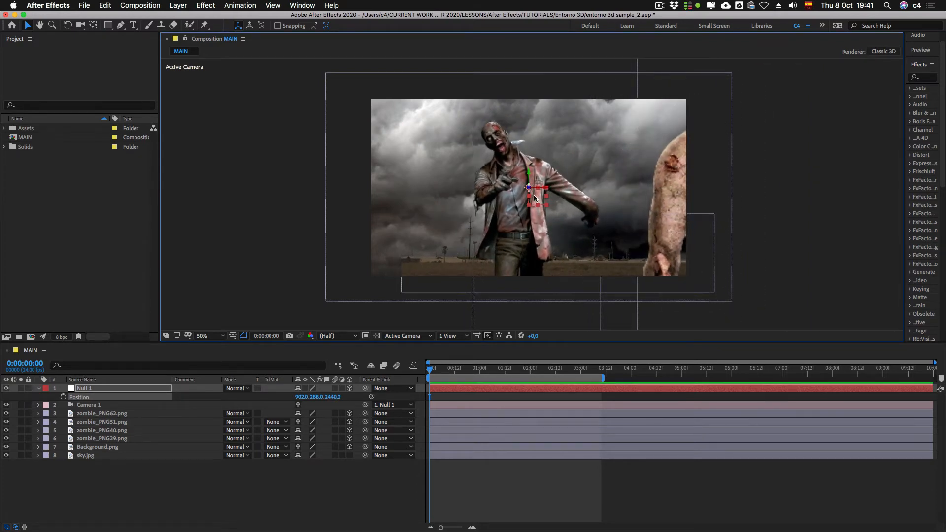
mouse_move(534, 194)
left_mouse_down()
mouse_move(542, 196)
mouse_move(521, 194)
left_mouse_up()
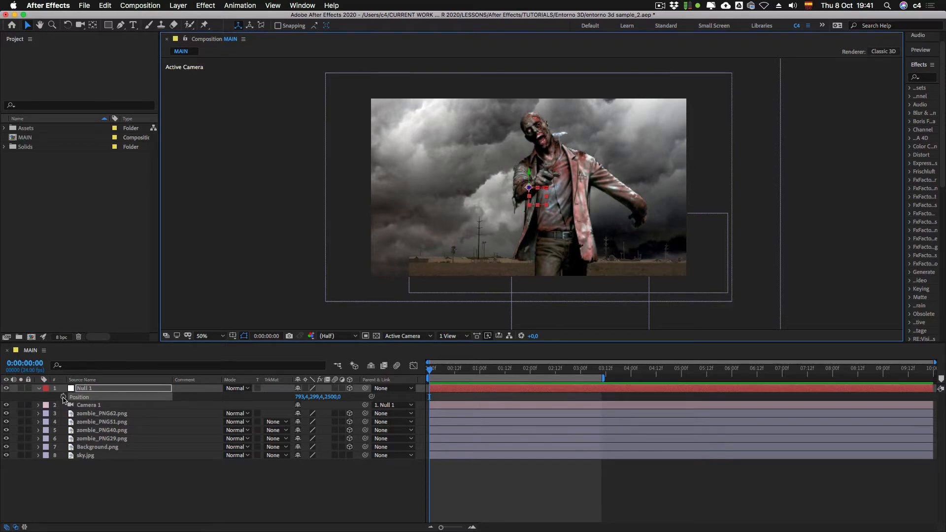
left_click(63, 397)
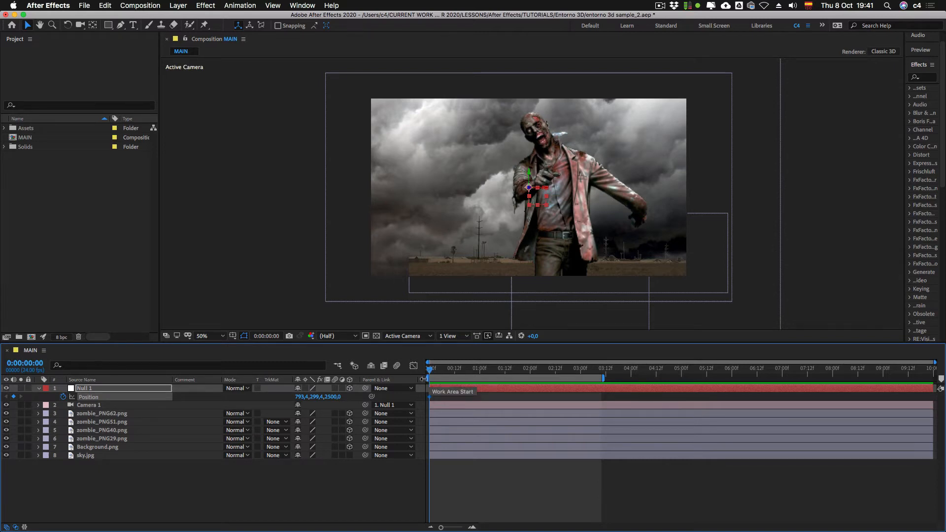
Step: Pull Null 1 back in depth to Z 2250 at 0:00:02:02 to add a second Position keyframe
key("shift")
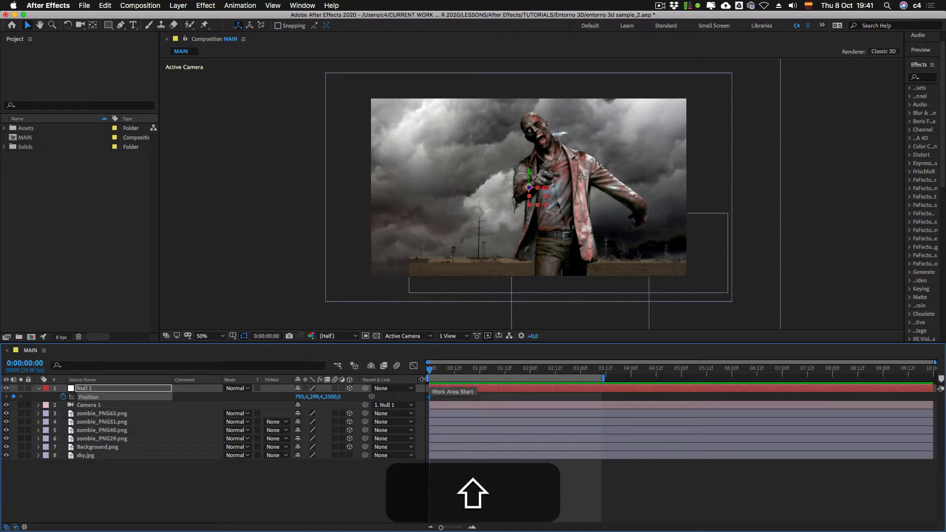
key("shift")
key("shift+Page_Down")
key("shift+Page_Down")
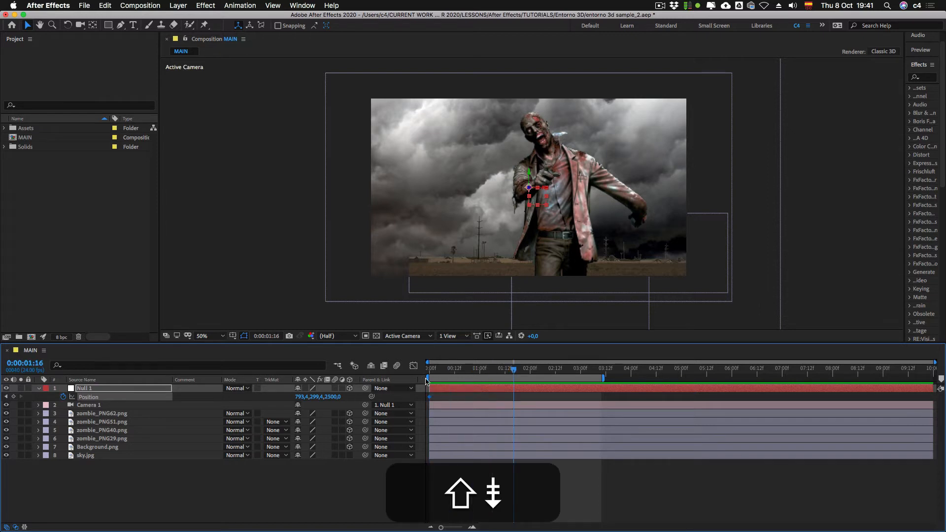
key("shift+Page_Down")
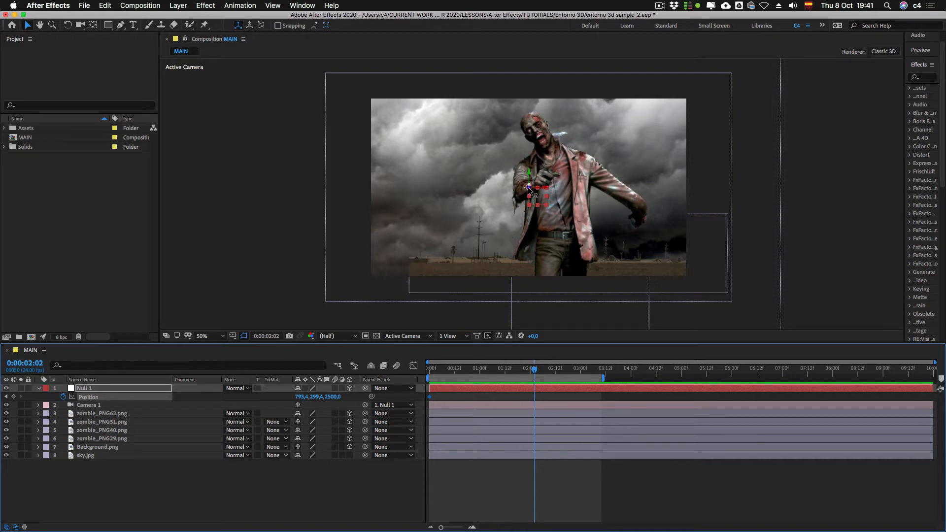
left_click_drag(529, 189, 587, 211)
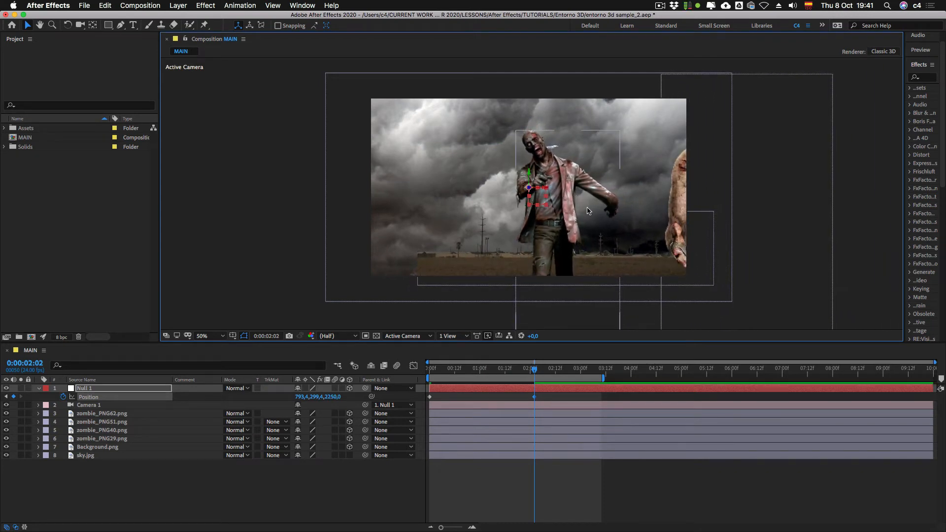
mouse_move(534, 371)
left_mouse_down()
mouse_move(434, 371)
mouse_move(535, 371)
left_mouse_up()
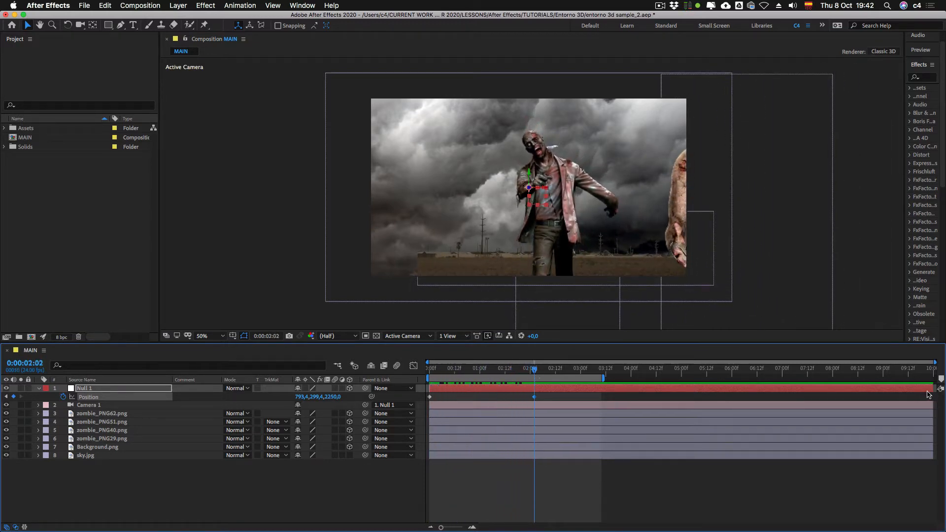
Step: Trim the end of the Null 1 layer to the second Position keyframe and scrub through the camera move
left_click_drag(926, 389, 535, 392)
left_click(450, 527)
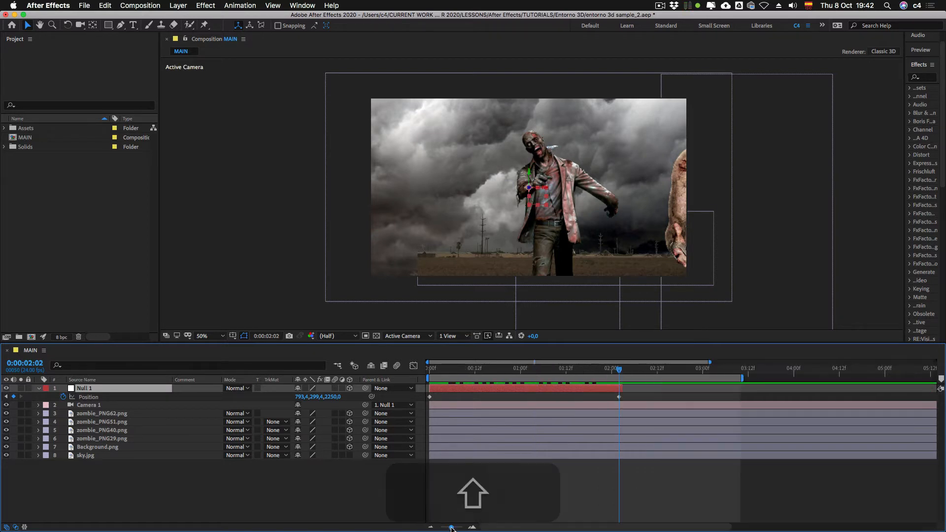
left_click_drag(619, 370, 537, 398)
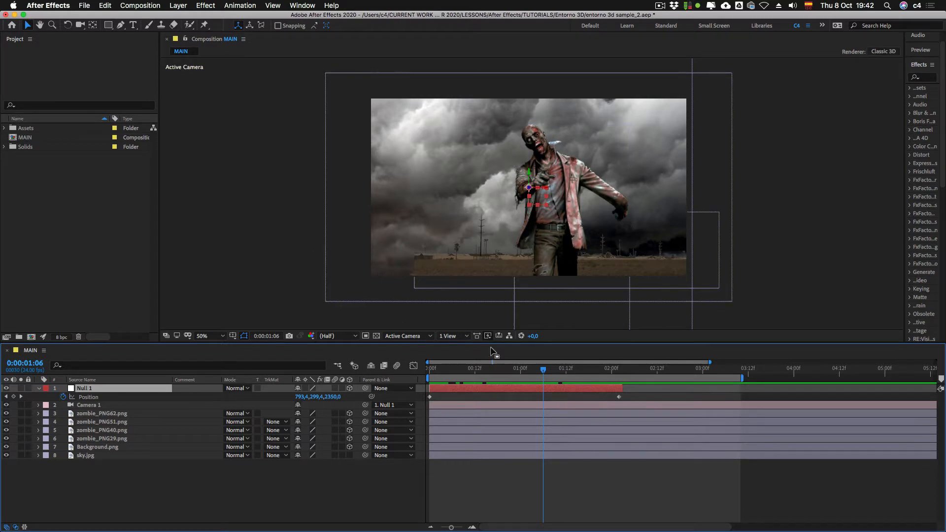
left_click_drag(527, 372, 615, 373)
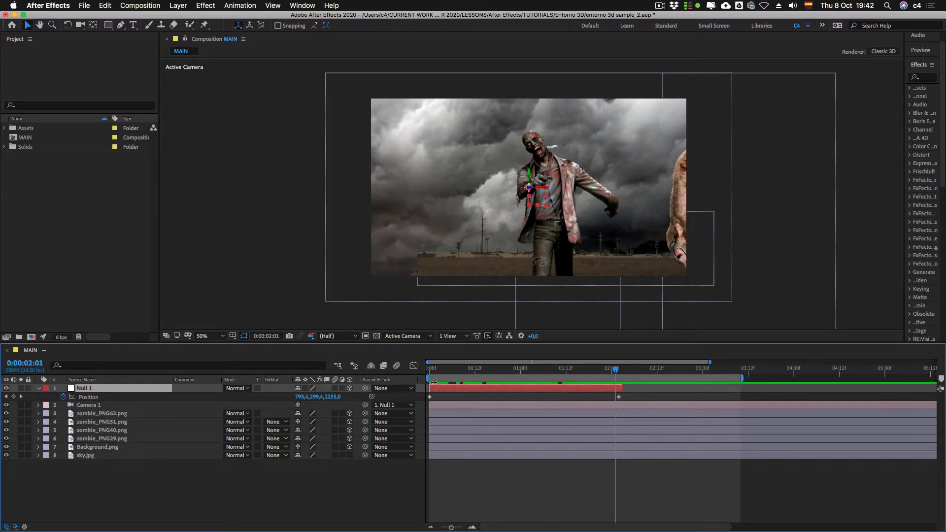
Step: Extend the end of the Null 1 layer to the end of the work area
left_click_drag(614, 373, 719, 390)
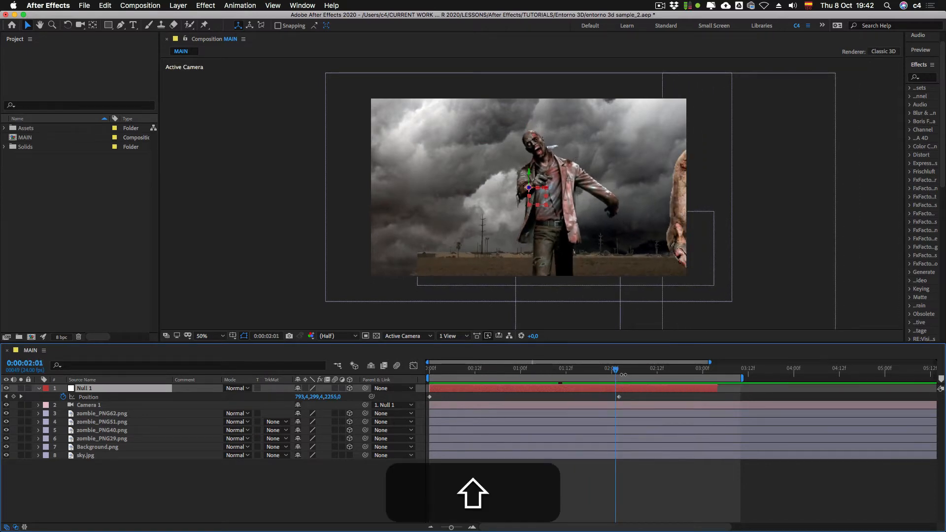
left_click(618, 370, "shift")
key("shift+Page_Down")
key("shift+Page_Down")
key("shift+Page_Down")
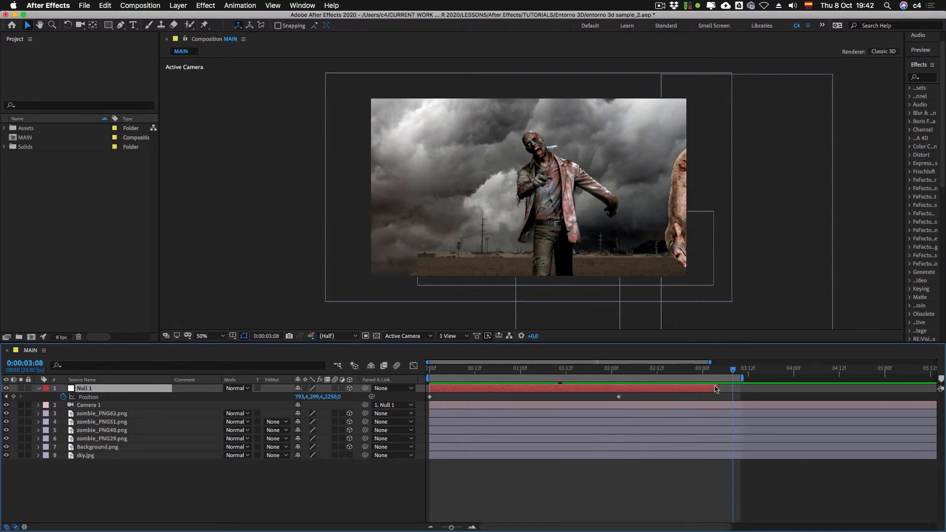
left_click_drag(718, 389, 740, 389)
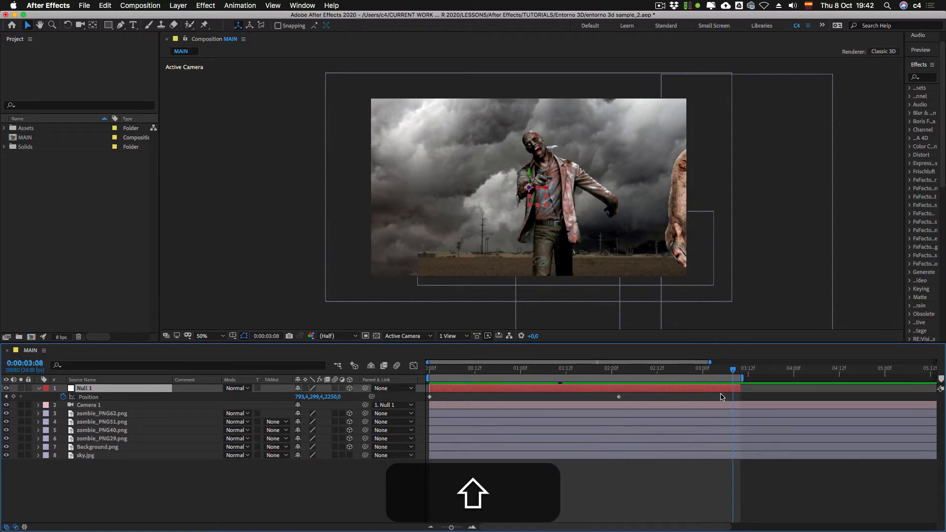
Step: Move Null 1 to about 1119.1, 282.3, 2040 at 0:00:02:22 to frame the zombie in the white shirt, and preview the camera animation
key("shift+Page_Up")
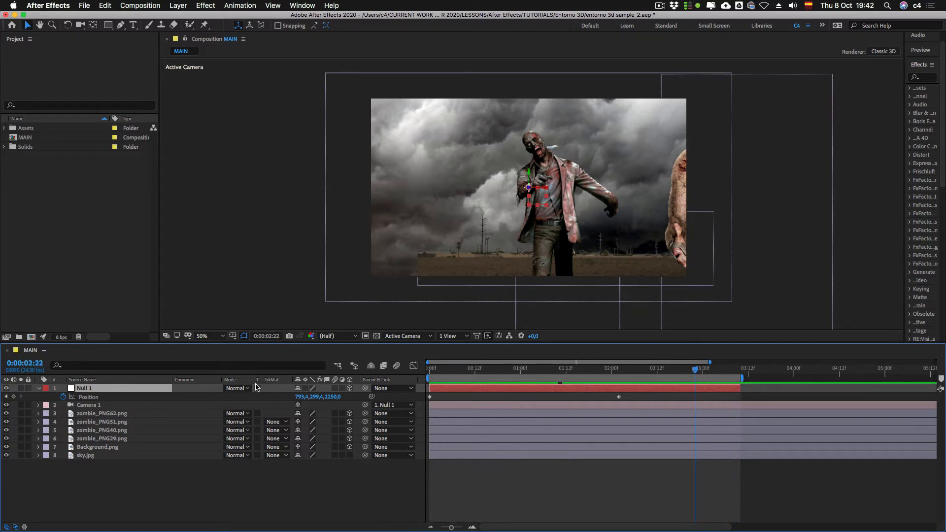
mouse_move(541, 193)
left_mouse_down()
mouse_move(588, 194)
mouse_move(536, 197)
left_mouse_up()
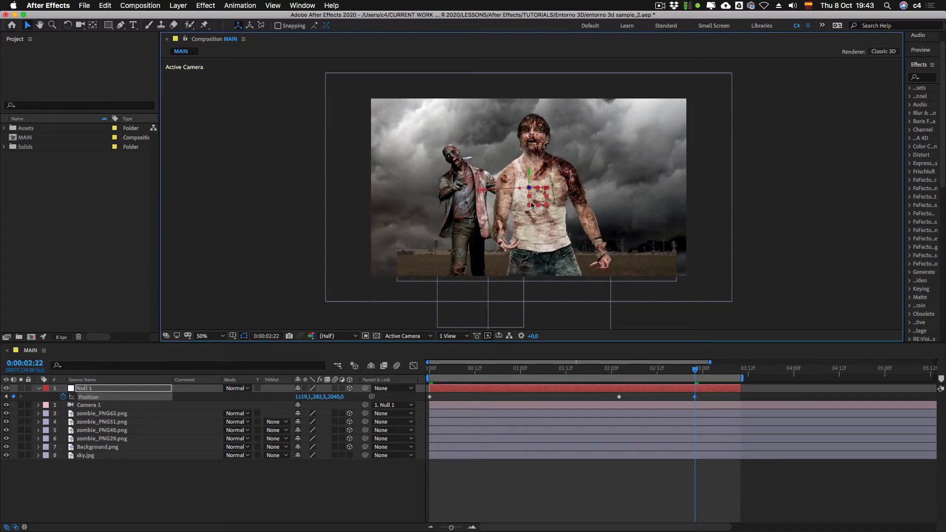
left_click_drag(687, 375, 513, 376)
key("0")
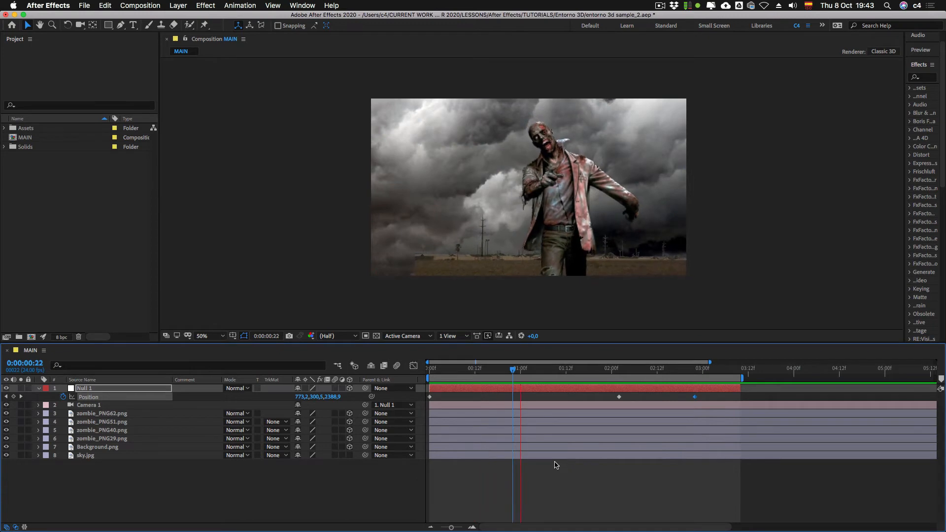
key("0")
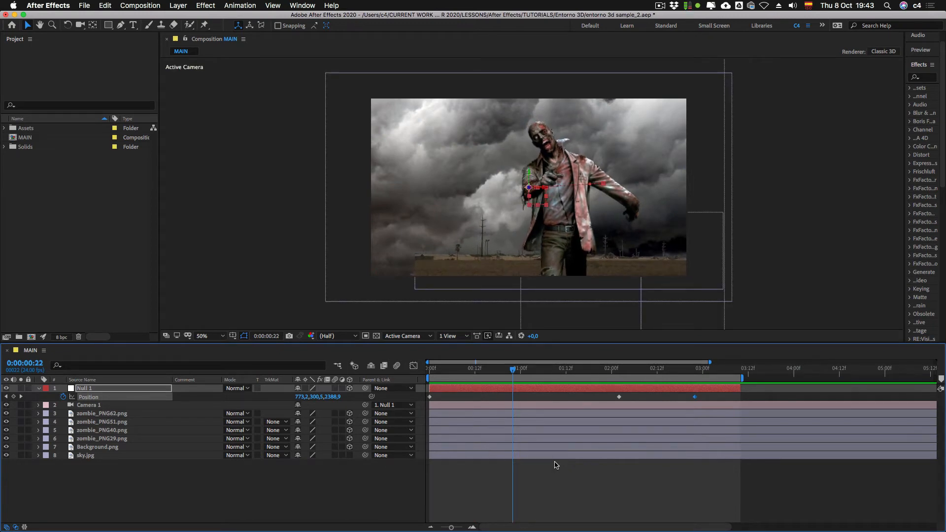
Step: Select all of Null 1's Position keyframes, clear the selection, and save the project
left_click_drag(707, 399, 424, 407)
left_click(568, 480)
key("super+s")
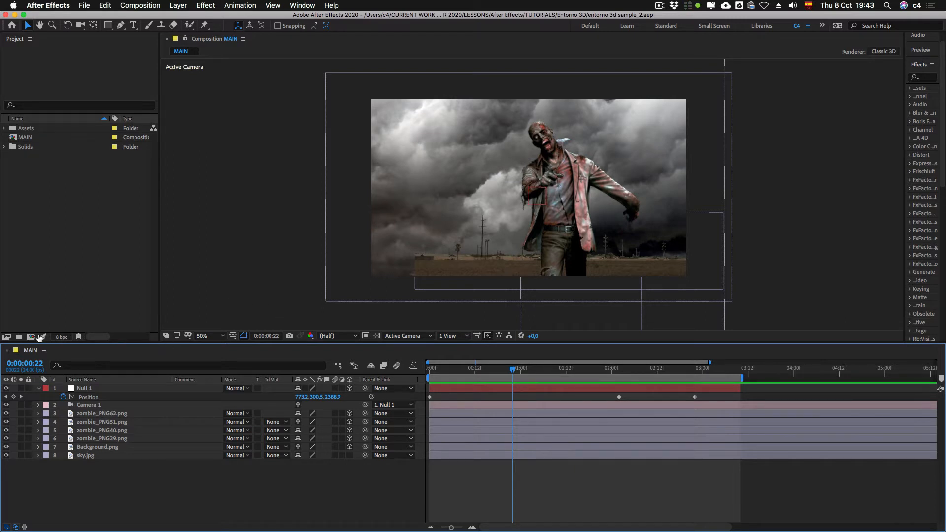
Step: Create a new composition named ejemplo
left_click(40, 337)
type("ejemplo")
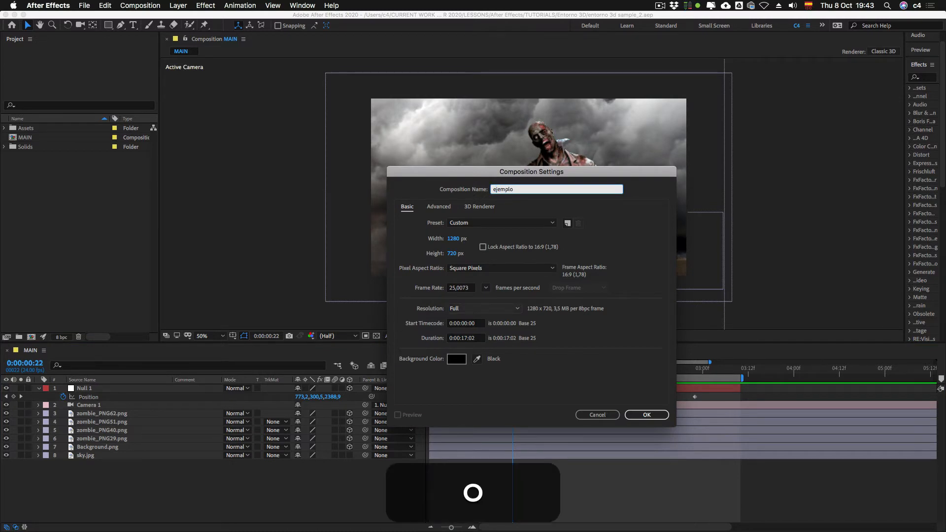
key("Return")
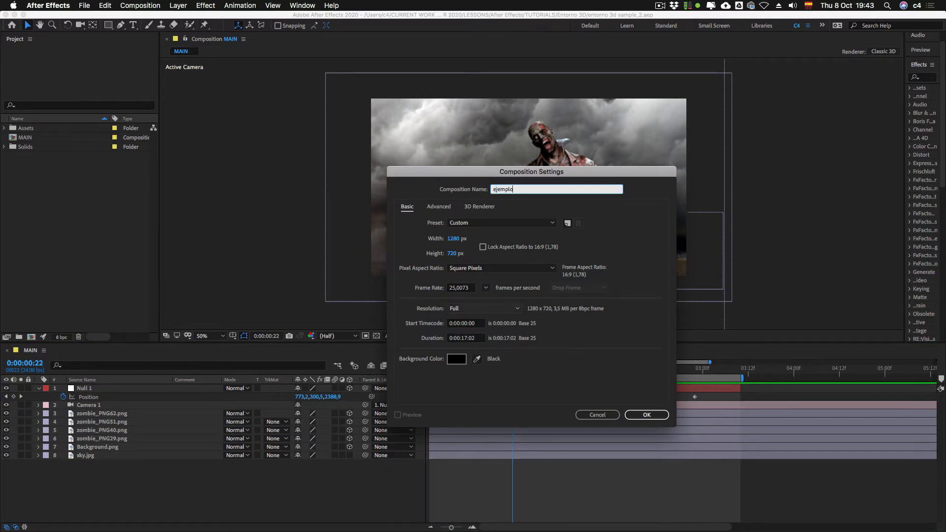
left_click(108, 25)
left_click_drag(440, 167, 492, 218)
key("shift+super+z")
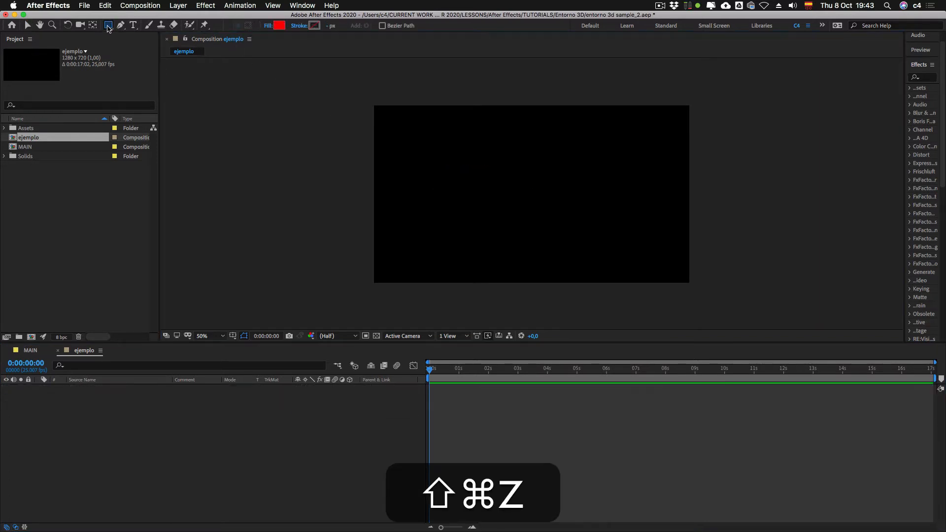
Step: Draw a red circle with the Ellipse tool in the upper-left area of the composition and centre its anchor point
left_click_drag(108, 25, 129, 48)
left_click_drag(440, 152, 500, 212)
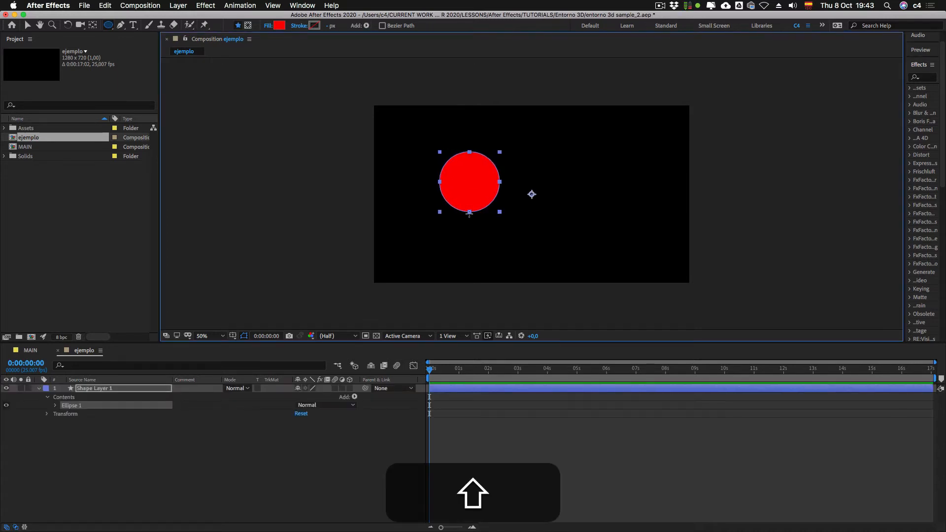
key("alt+super+Home")
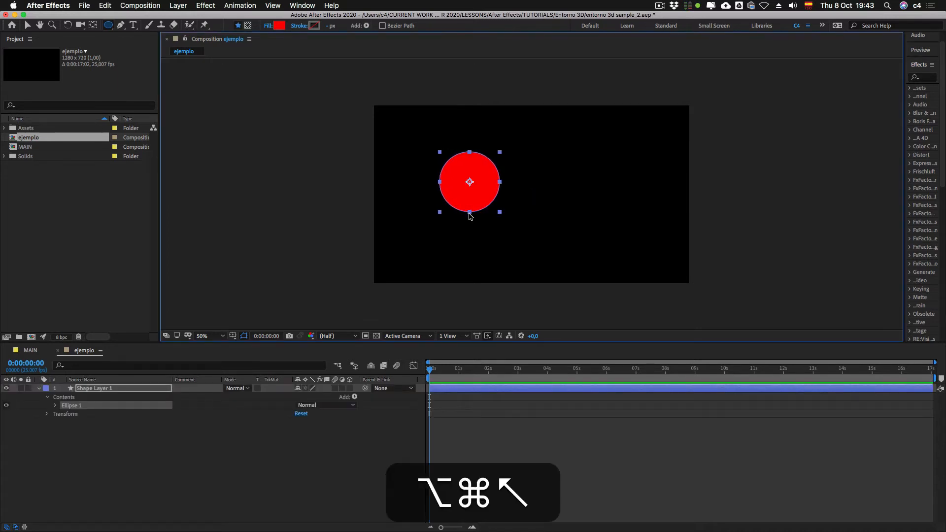
Step: Shrink the red circle and move it to about 254, 322 near the composition's left side
left_click(27, 26)
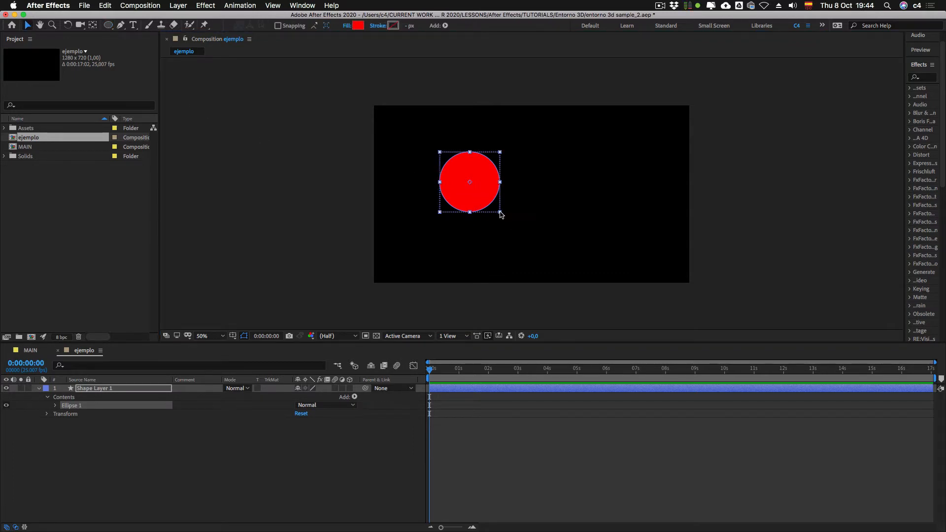
left_click_drag(500, 215, 435, 195)
left_click(39, 389)
left_click(90, 417)
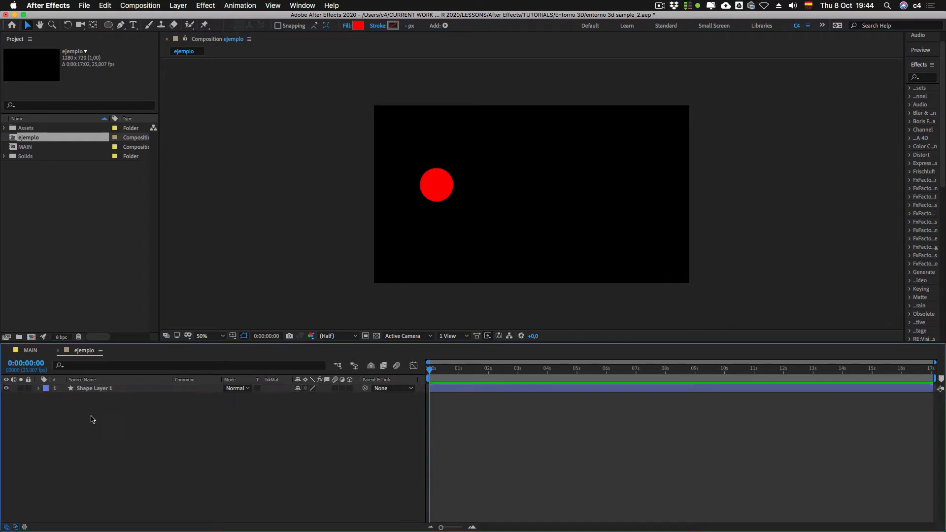
Step: Centre the anchor point of Shape Layer 1 on the circle
left_click(105, 389)
left_click(138, 448)
left_click(111, 388)
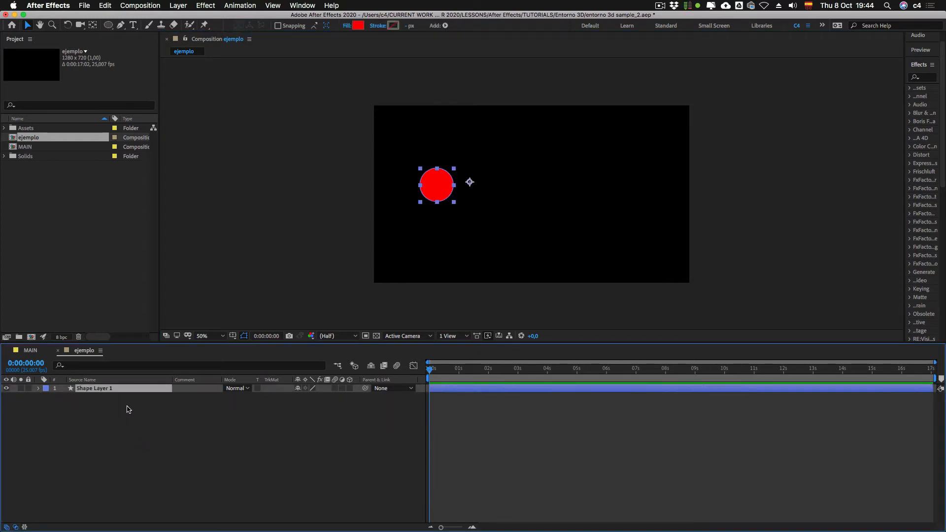
key("alt+super+Home")
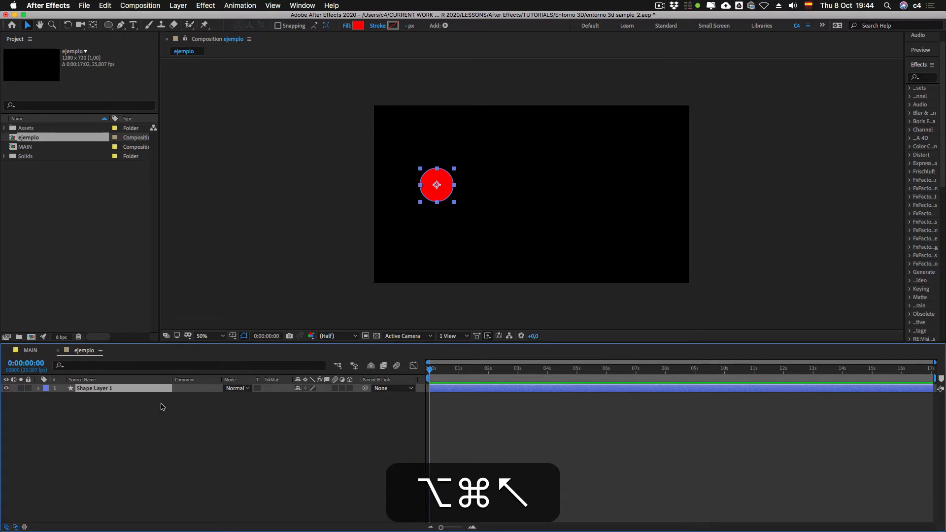
left_click(124, 401)
left_click(122, 388)
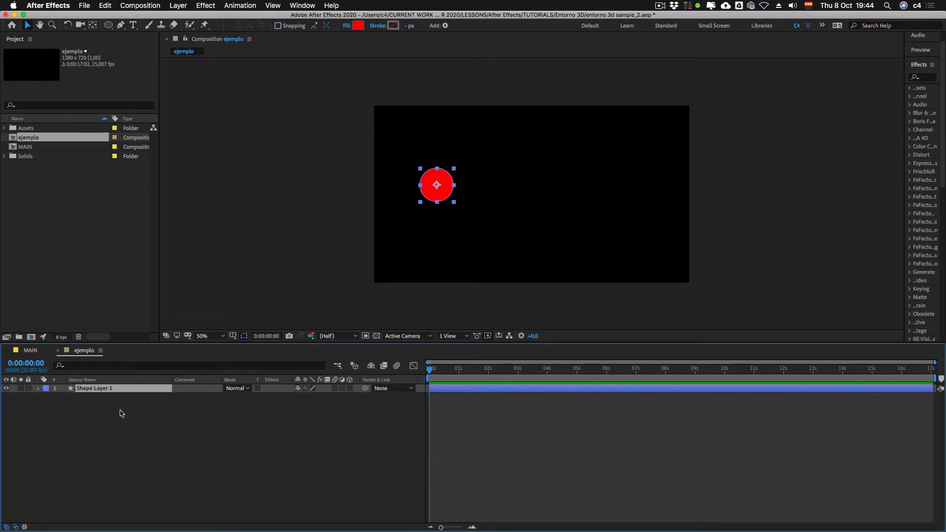
left_click(122, 412)
Step: Add Null 1 from the Solids folder above Shape Layer 1 and set its opacity to 0%
left_click(4, 157)
left_click(23, 168)
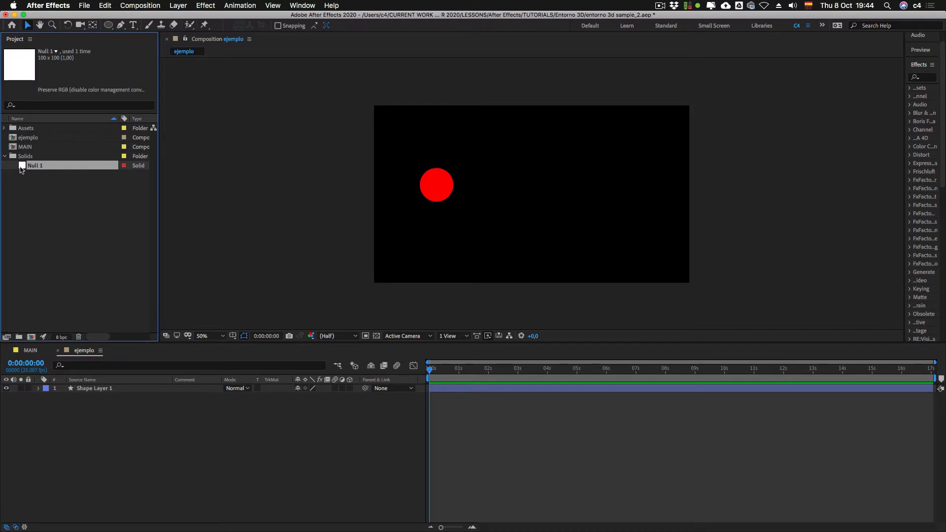
left_click_drag(20, 168, 75, 393)
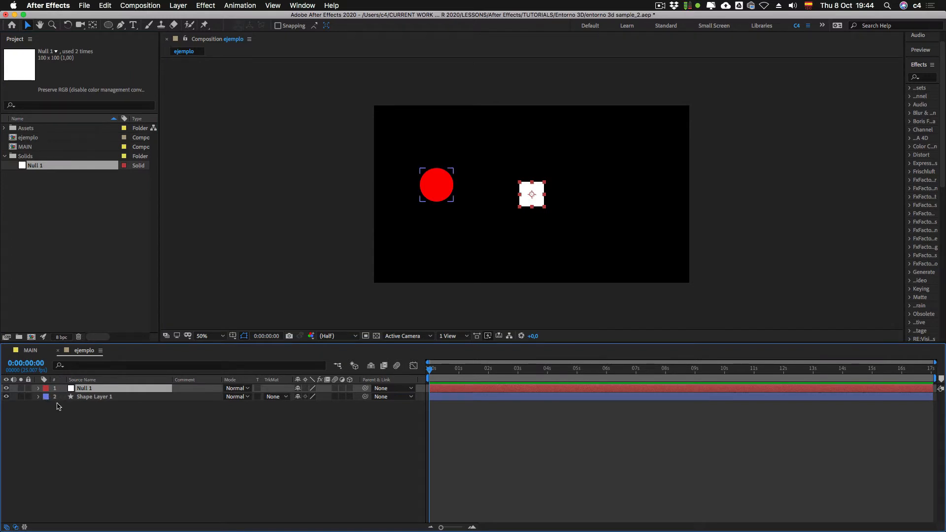
key("t")
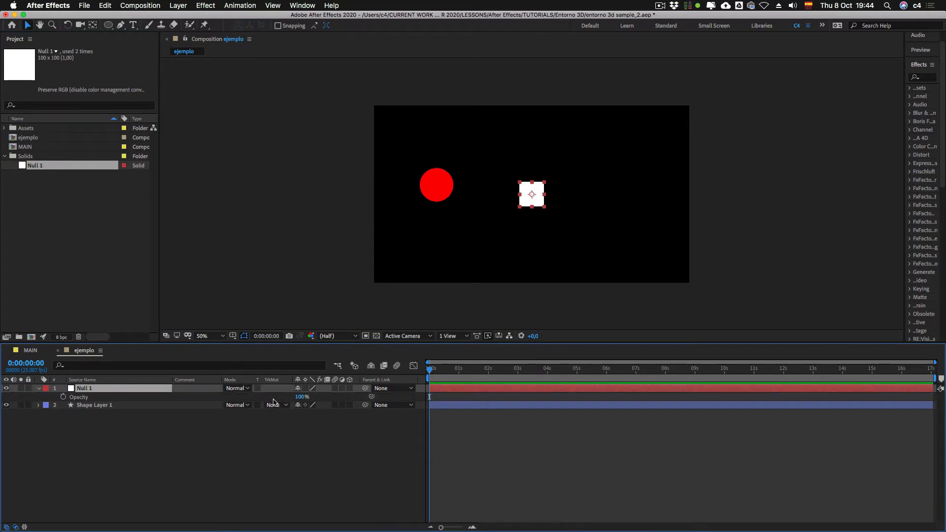
left_click_drag(300, 398, 251, 399)
left_click(222, 445)
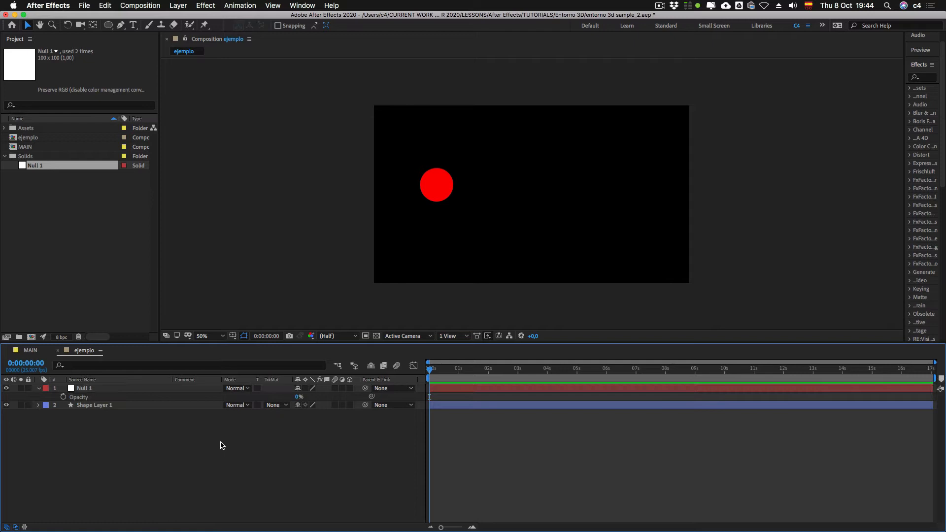
Step: Delete the Null 1 layer from the ejemplo composition
left_click(94, 390)
key("BackSpace")
left_click(121, 412)
Step: Create a new null object and place it over the red circle
left_click(133, 412, "ctrl")
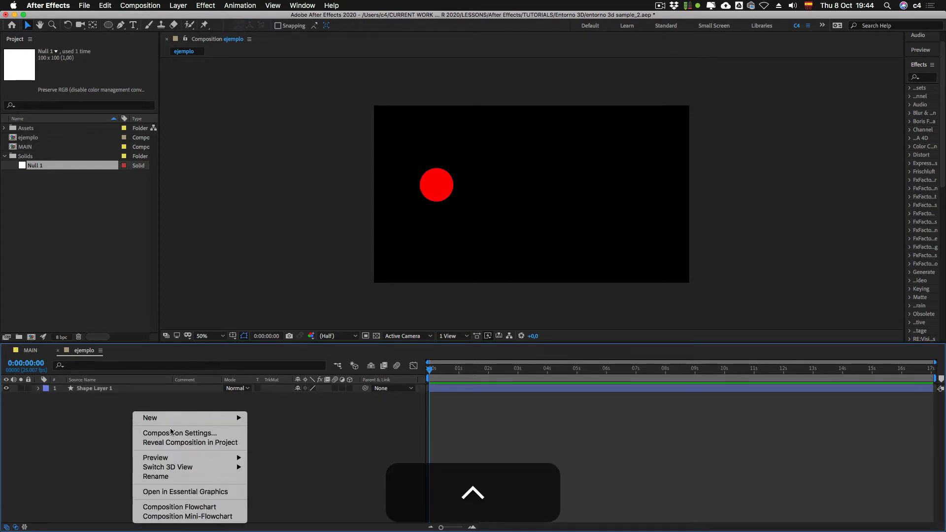
mouse_move(180, 418)
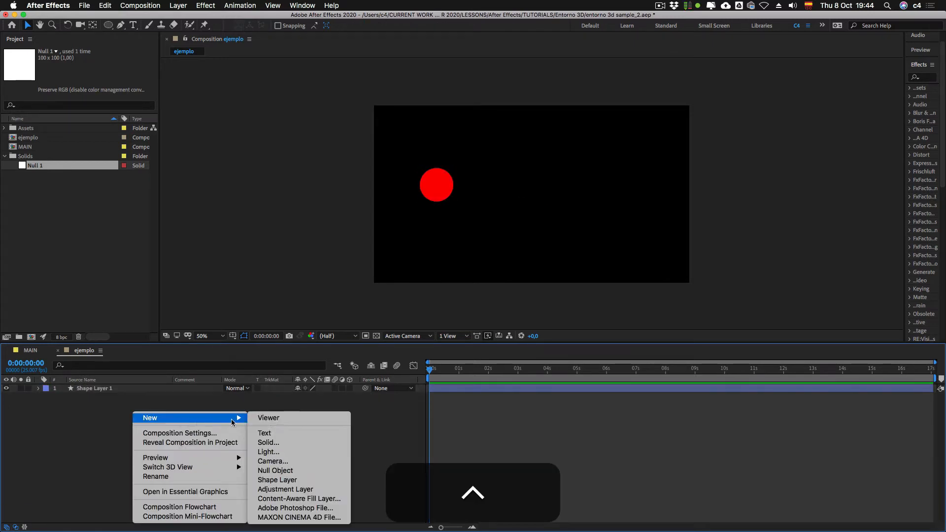
left_click(281, 471)
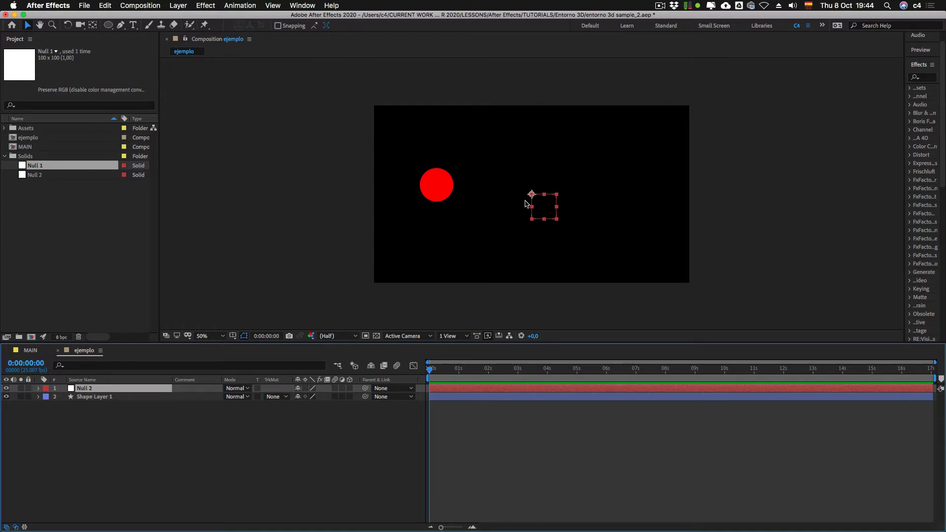
left_click_drag(531, 196, 425, 173)
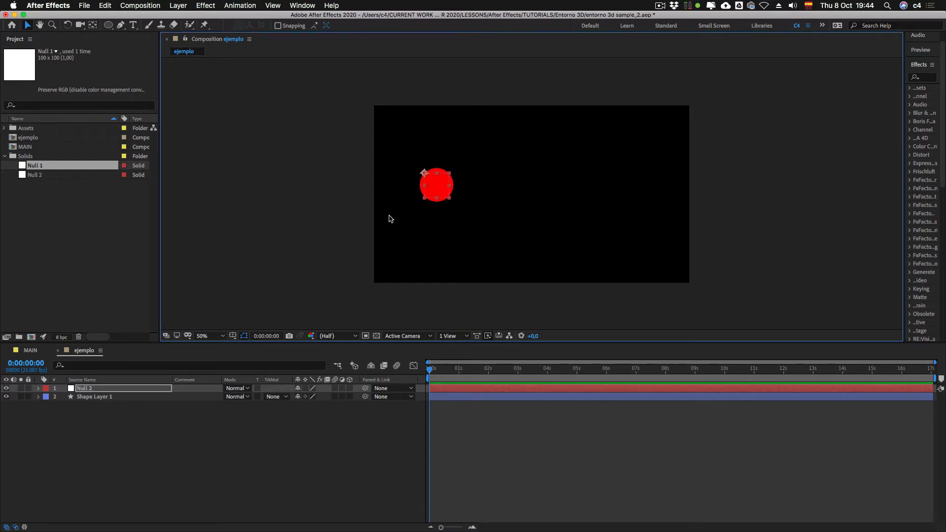
Step: Change the circle's fill colour to light blue 00B1FA
left_click(95, 397)
left_click(359, 26)
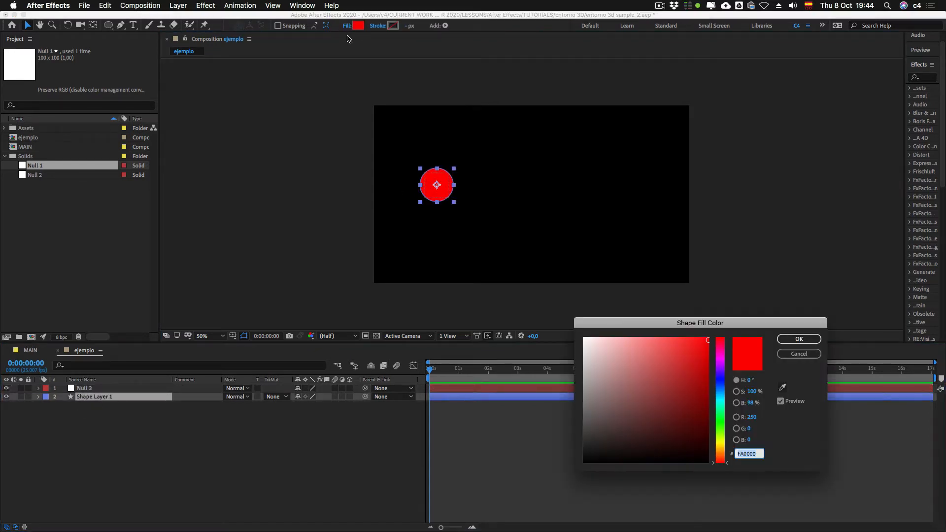
left_click(721, 393)
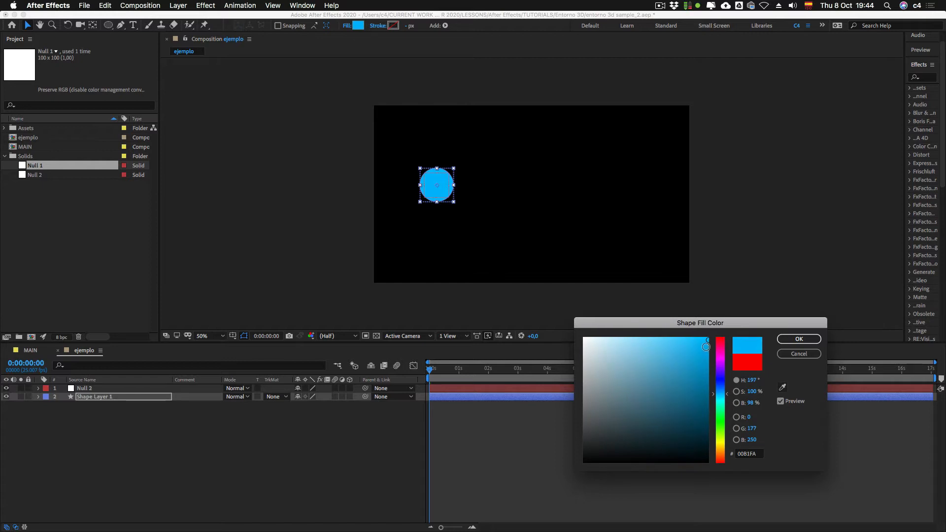
left_click(798, 339)
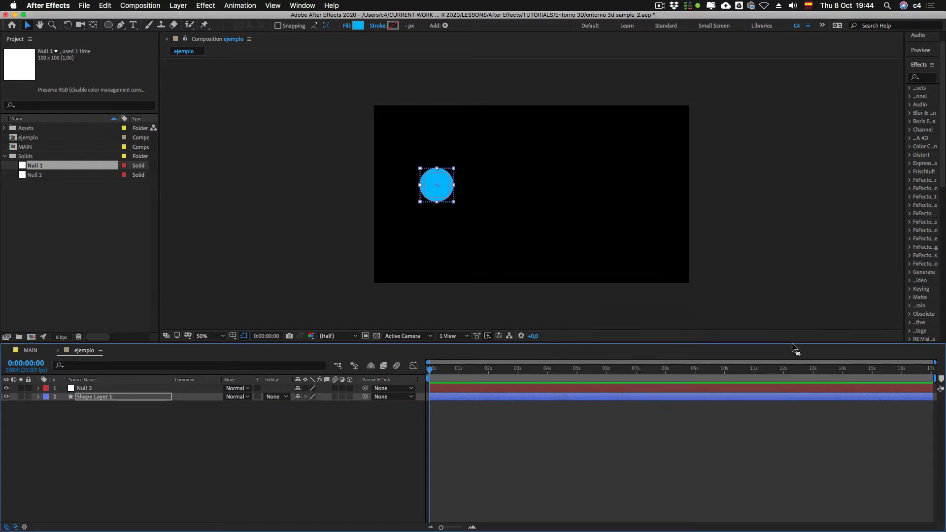
Step: Move Null 2 to about 258, 326 at the circle's centre and reveal both layers' Position properties
left_click(93, 387)
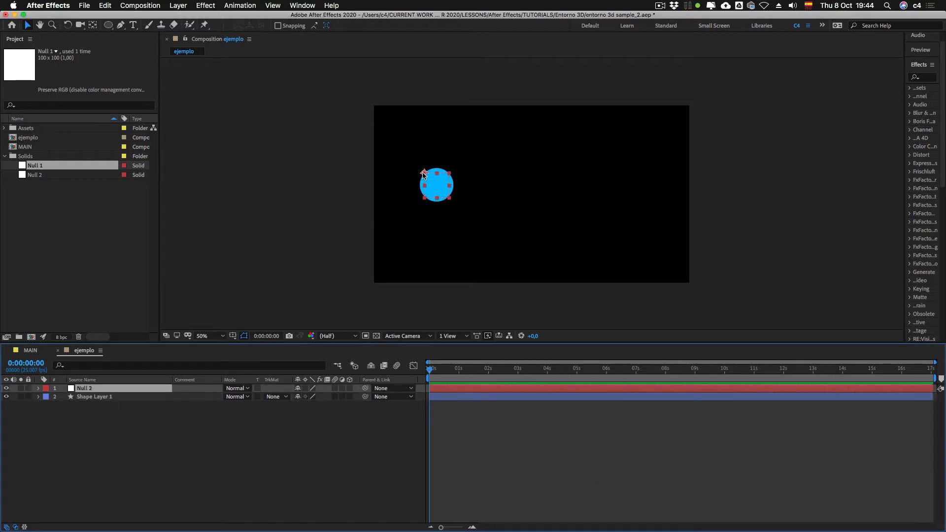
left_click_drag(424, 174, 437, 187)
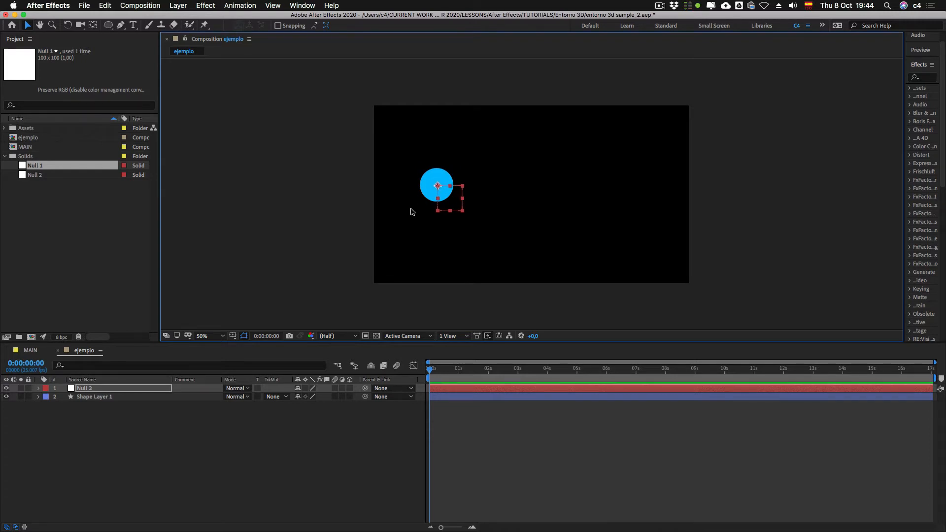
left_click(96, 397)
key("p")
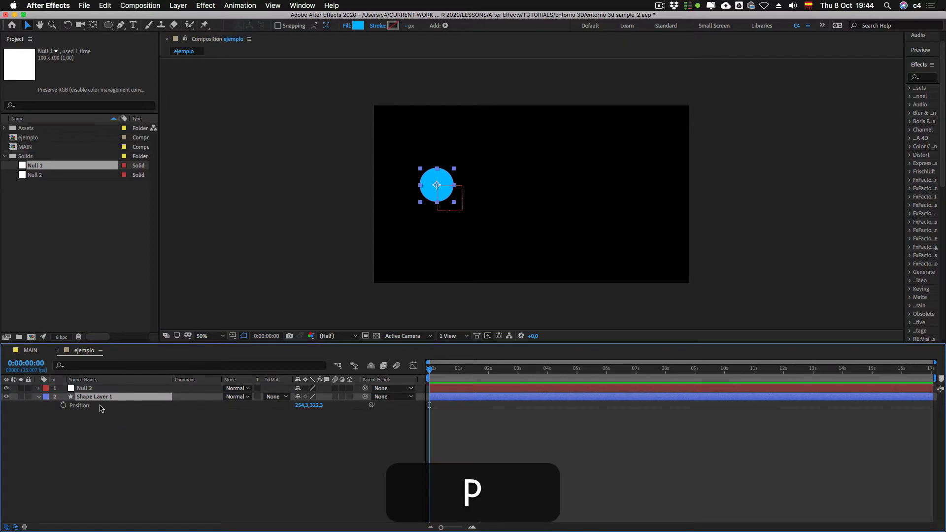
left_click(86, 390)
key("p")
Step: Copy Shape Layer 1's Position value onto Null 2's Position and collapse both layers
left_click(81, 415)
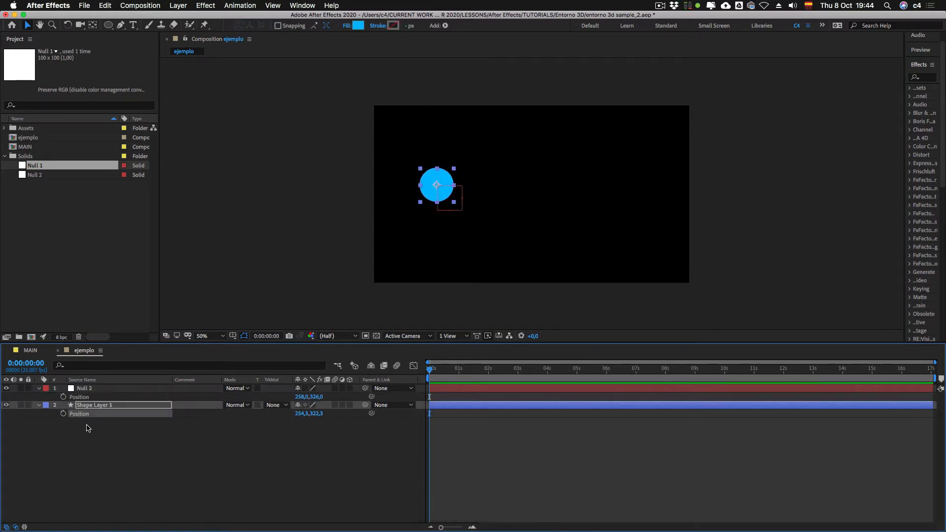
key("cmd+c")
left_click(80, 397)
key("cmd+v")
left_click(139, 454)
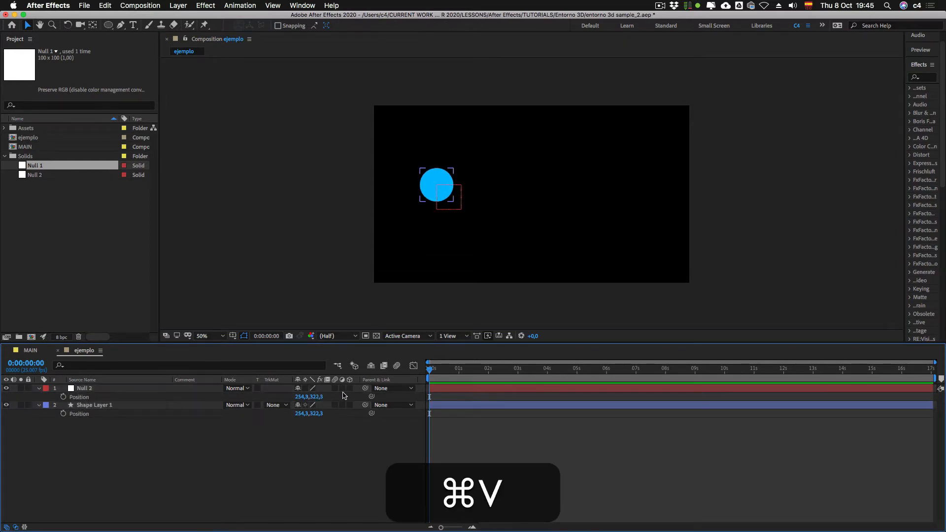
left_click(36, 405)
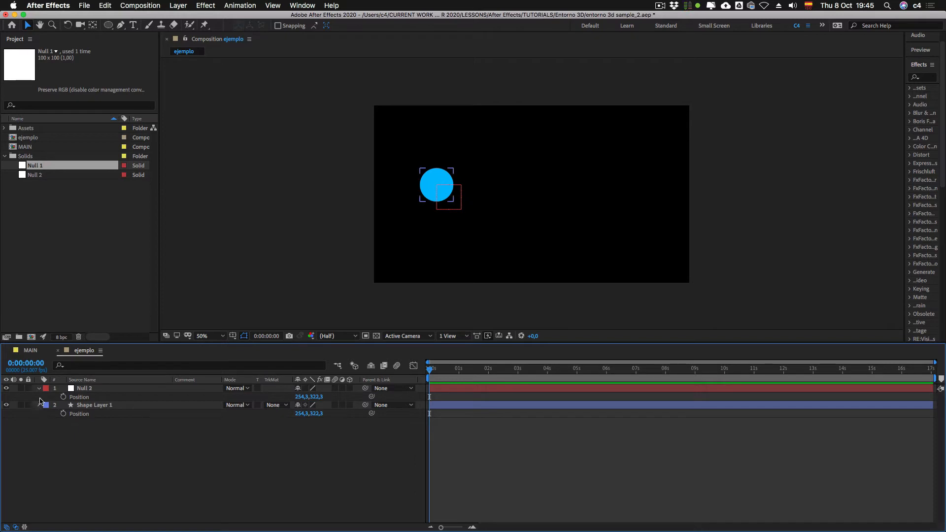
left_click(39, 404)
left_click(39, 388)
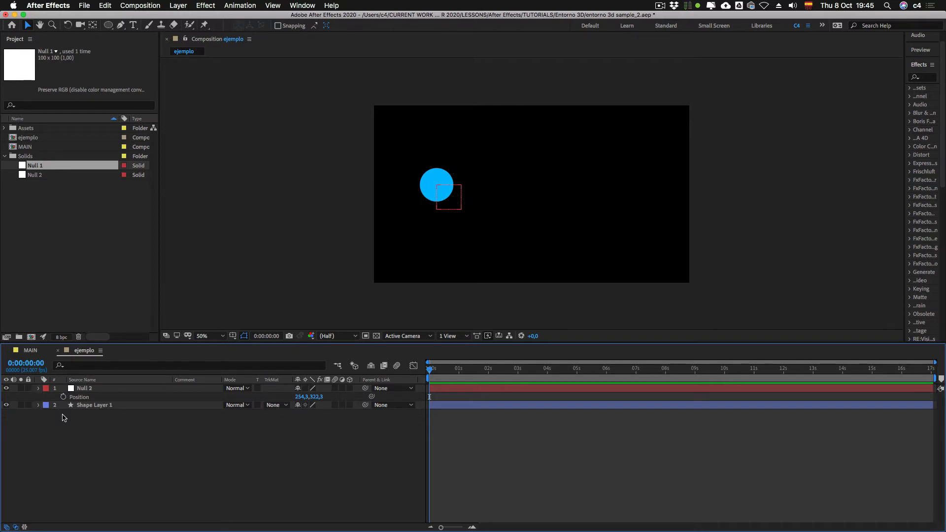
Step: Parent Shape Layer 1 to Null 2, glancing at the MAIN composition beforehand
left_click(99, 401)
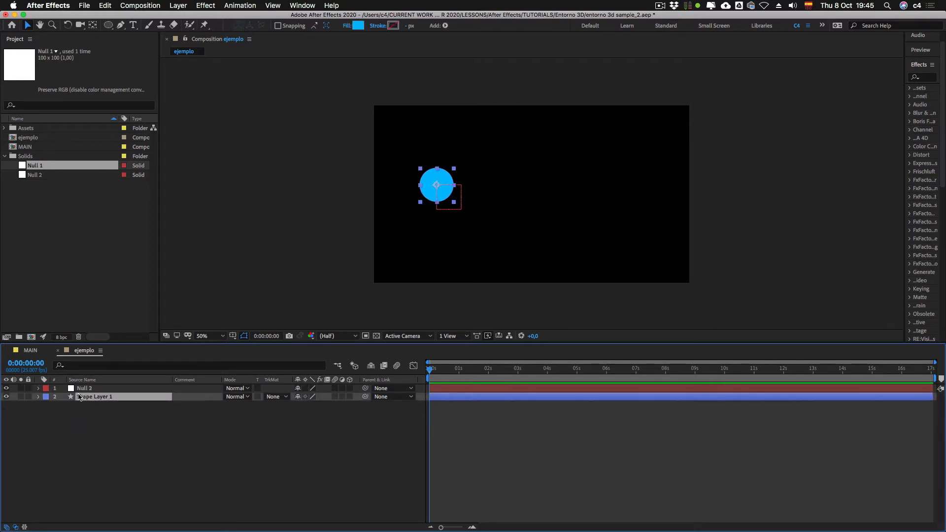
left_click(44, 354)
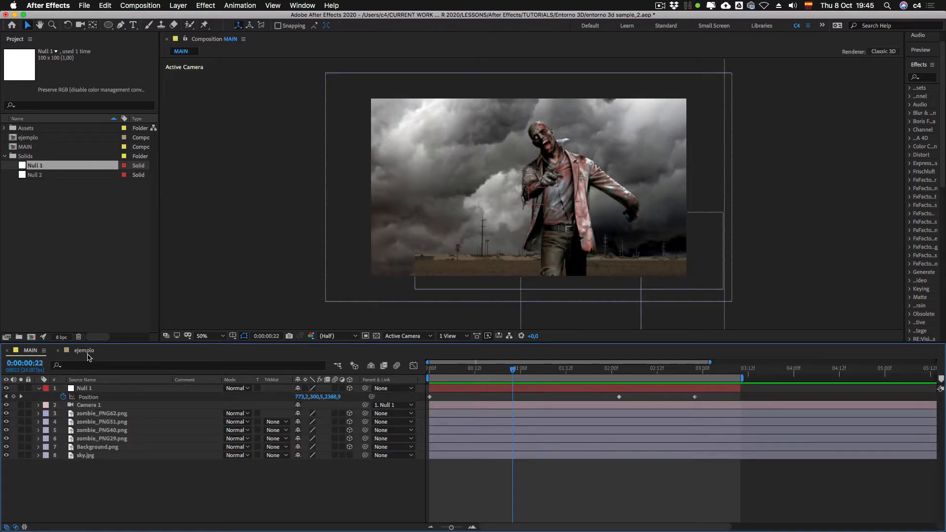
left_click(84, 350)
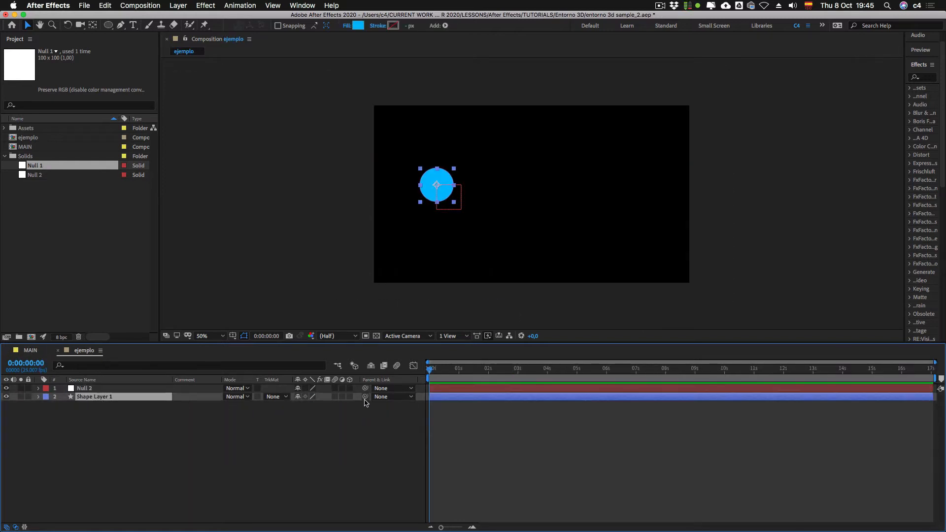
mouse_move(365, 396)
left_mouse_down()
mouse_move(78, 392)
mouse_move(90, 400)
left_mouse_up()
left_click(101, 420)
Step: Test the parenting by shifting Null 2's X position to about 423.3, and undo the move
left_click(85, 388)
key("p")
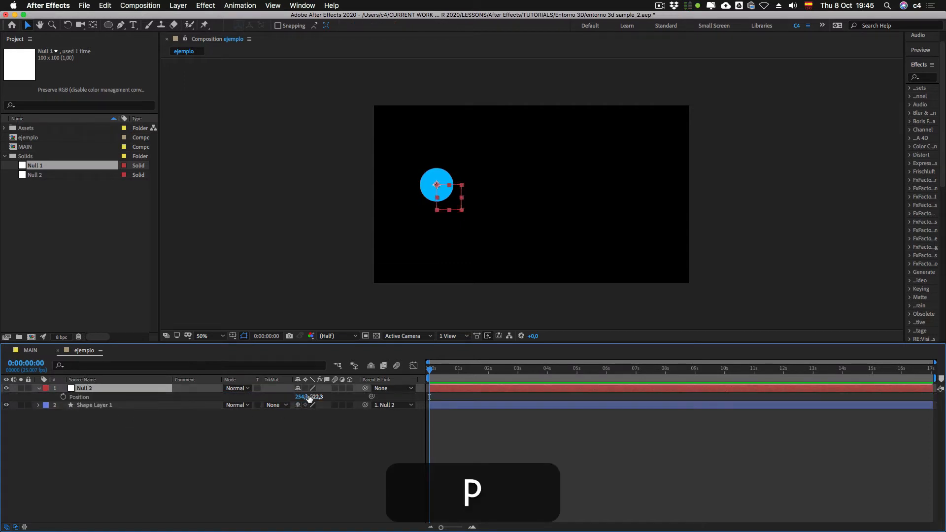
left_click_drag(309, 397, 249, 414)
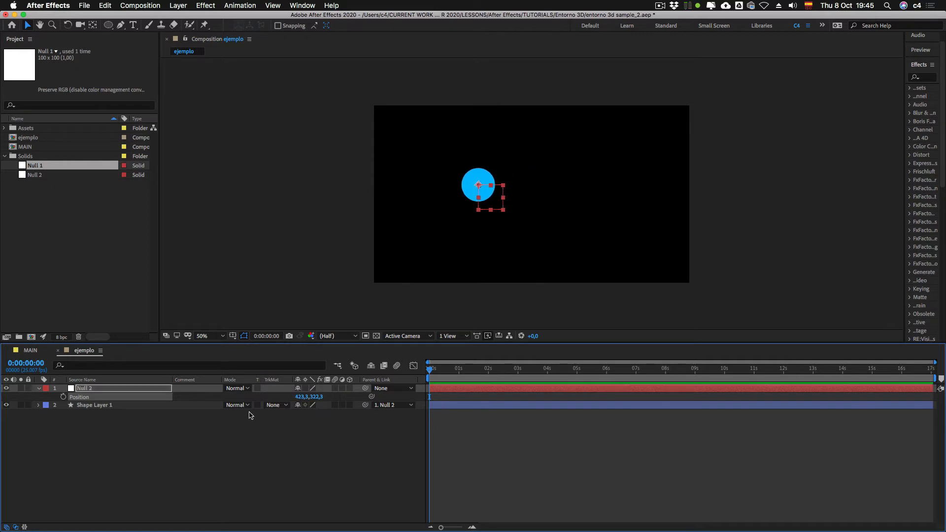
key("super+z")
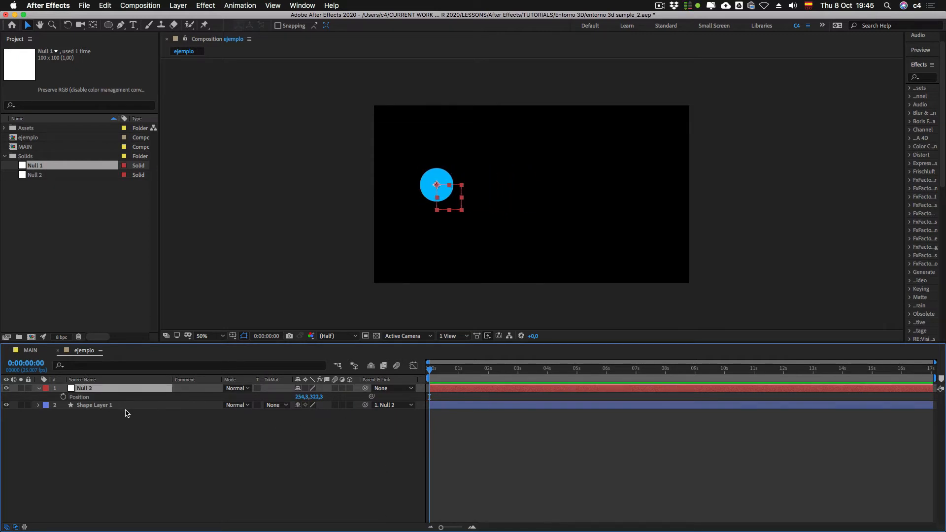
Step: Keyframe Null 2's Position at 0:00:00:00 and set its X position to about 950.3 at 0:00:01:24
left_click(63, 397)
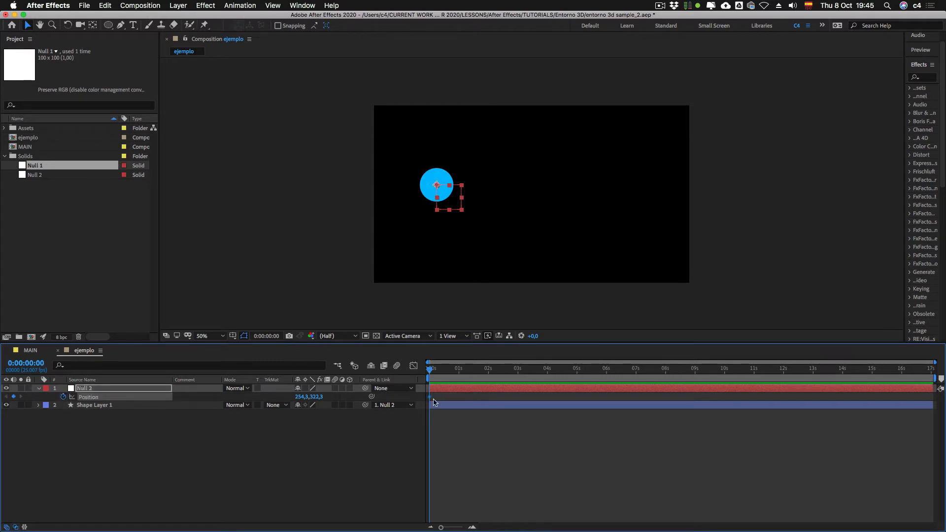
key("shift")
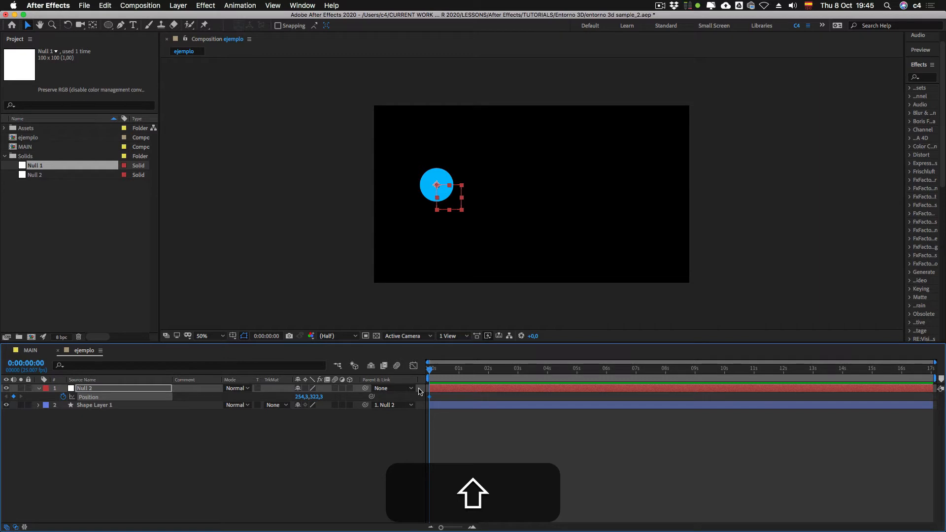
key("shift+Page_Down")
key("shift+Page_Down")
key("shift+Page_Down")
key("shift+Page_Down")
key("shift+Page_Down")
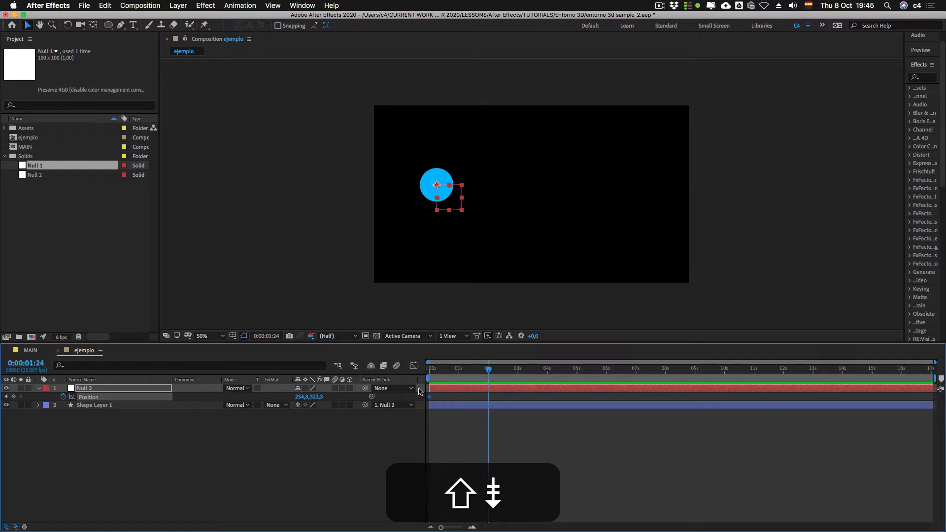
left_click(454, 526)
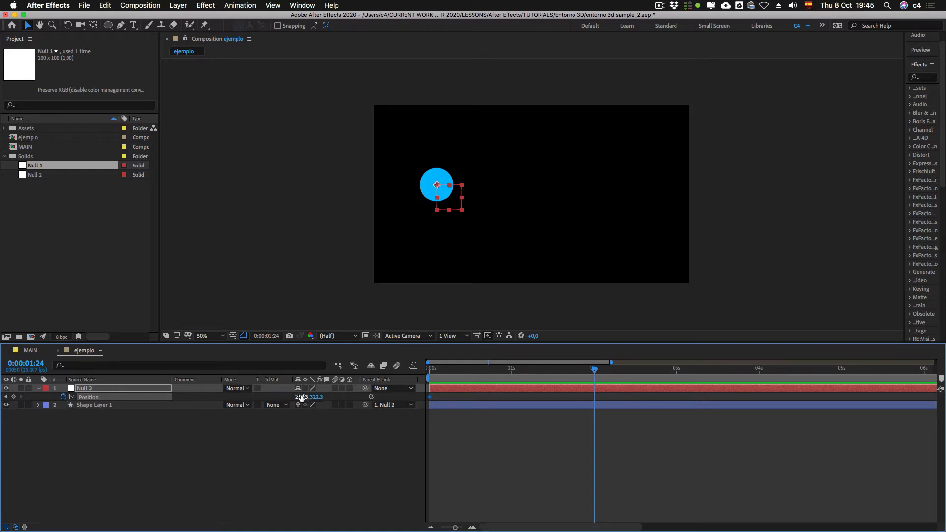
left_click_drag(307, 397, 648, 402)
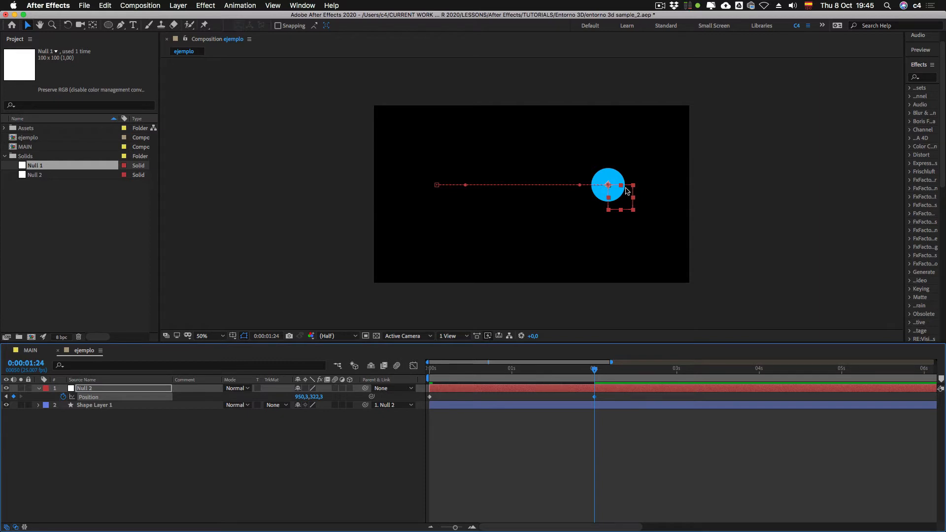
Step: Trim Null 2's layer at 0:00:02:01 by splitting it there and deleting the later half
left_click_drag(609, 394, 414, 401)
mouse_move(593, 369)
left_mouse_down()
mouse_move(430, 377)
mouse_move(596, 375)
left_mouse_up()
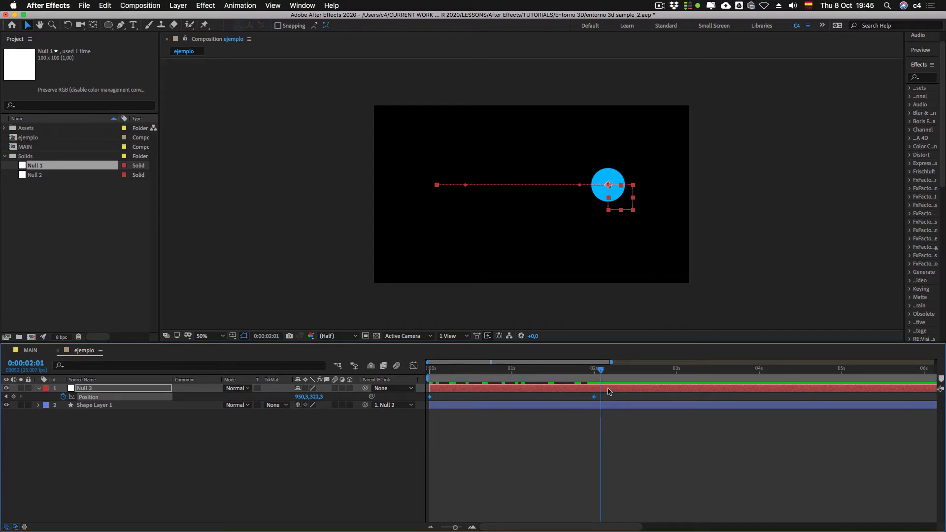
left_click(608, 391)
key("shift+super+d")
key("shift+super+BackSpace")
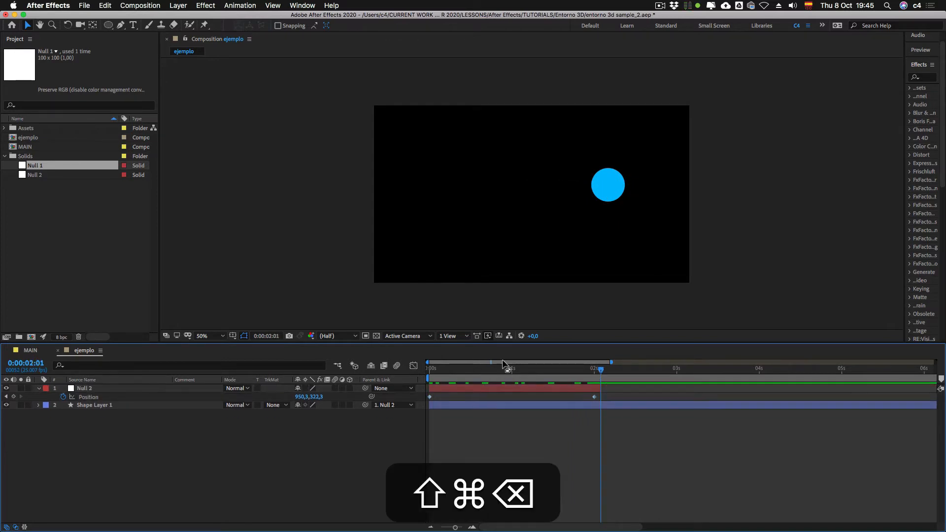
key("BackSpace")
Step: Extend Null 2's layer to about 0:00:04:15 and set its Y position to about 565.3 at 0:00:03:24
left_click_drag(597, 371, 810, 410)
key("shift")
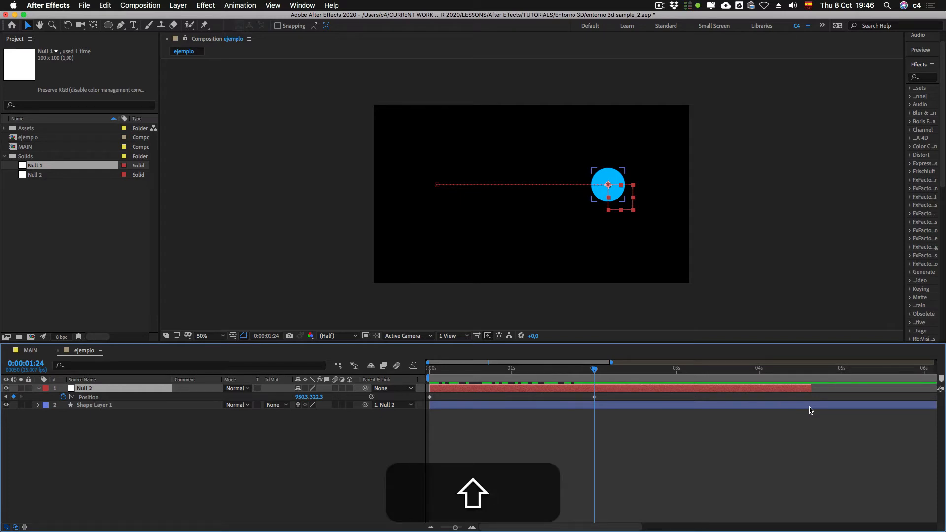
key("shift+Page_Down")
key("shift+Page_Down")
key("shift+Page_Down")
key("shift+Page_Down")
key("shift+Page_Down")
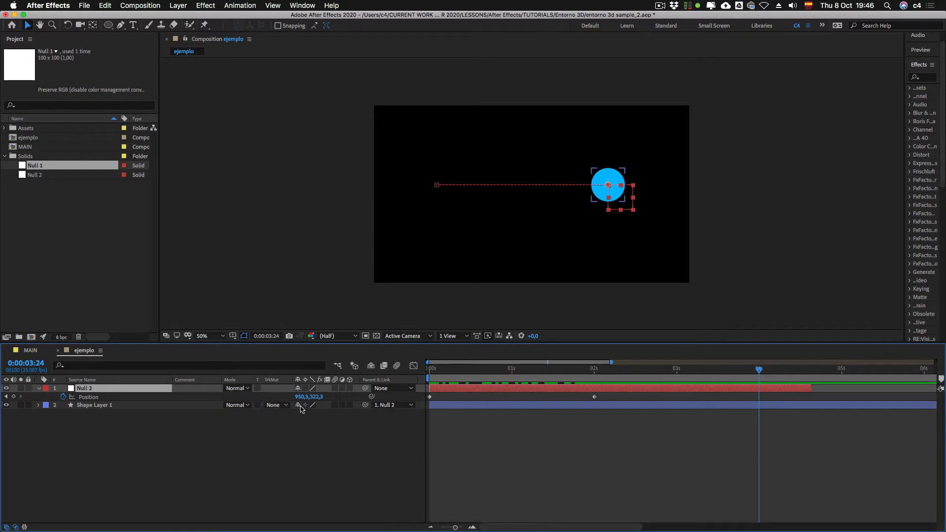
left_click_drag(314, 397, 427, 404)
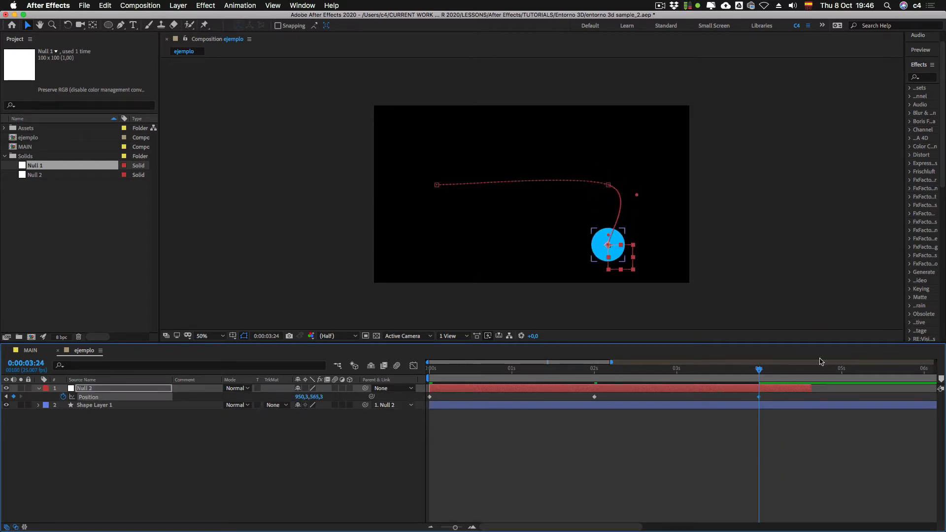
Step: End the work area at 0:00:04:24 and trim the ejemplo composition to it
left_click(841, 370)
key("n")
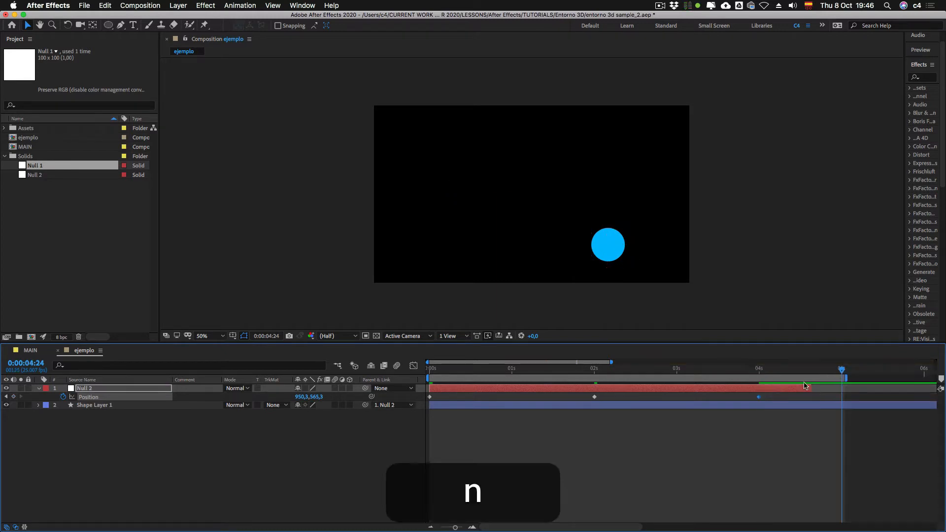
left_click(816, 377, "ctrl")
left_click(765, 408)
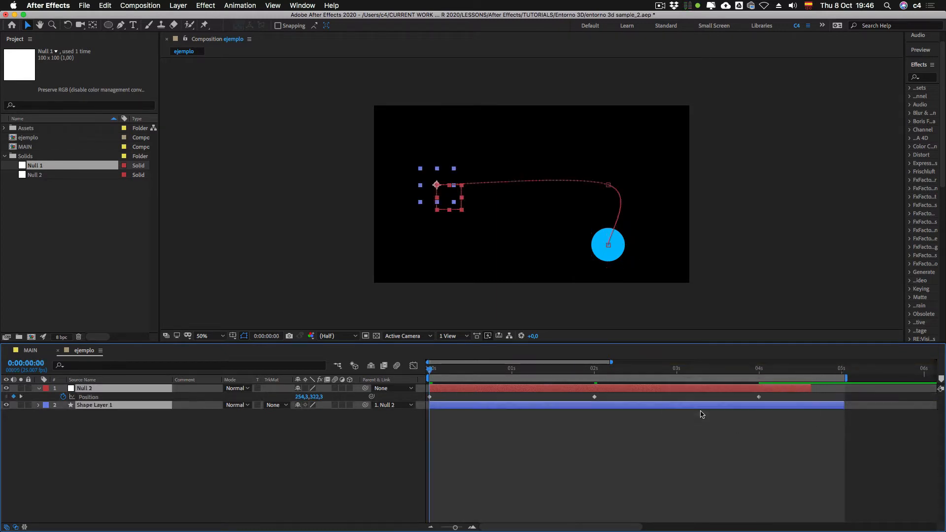
Step: Preview the circle's movement through Null 2's three position keyframes
left_click(525, 454)
key("KP_0")
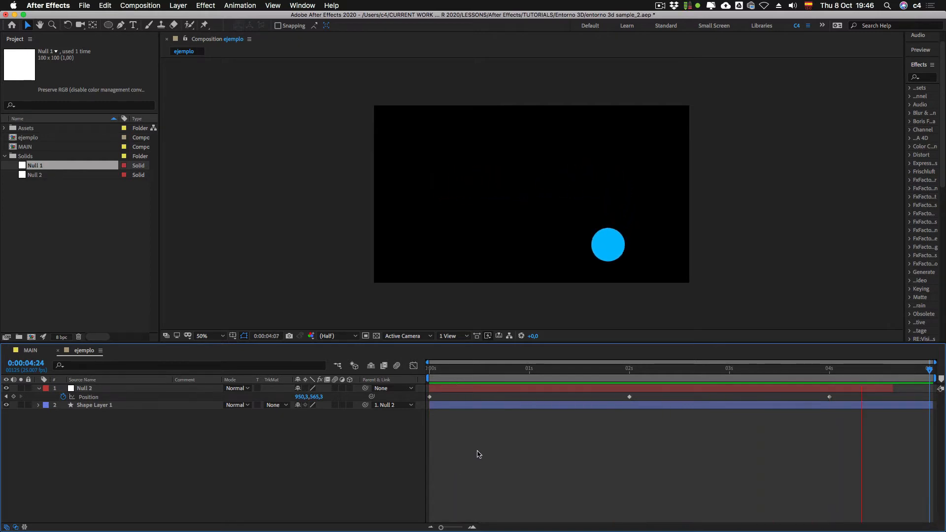
key("KP_0")
Step: Set the spatial interpolation of all Null 2 Position keyframes to Linear
left_click_drag(618, 371, 664, 371)
left_click(660, 388)
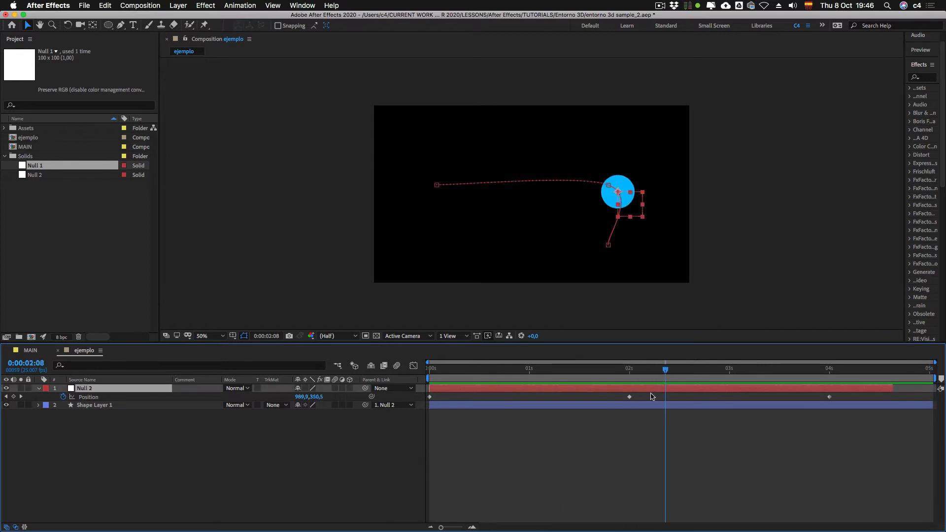
left_click_drag(842, 400, 420, 412)
left_click(631, 399, "ctrl")
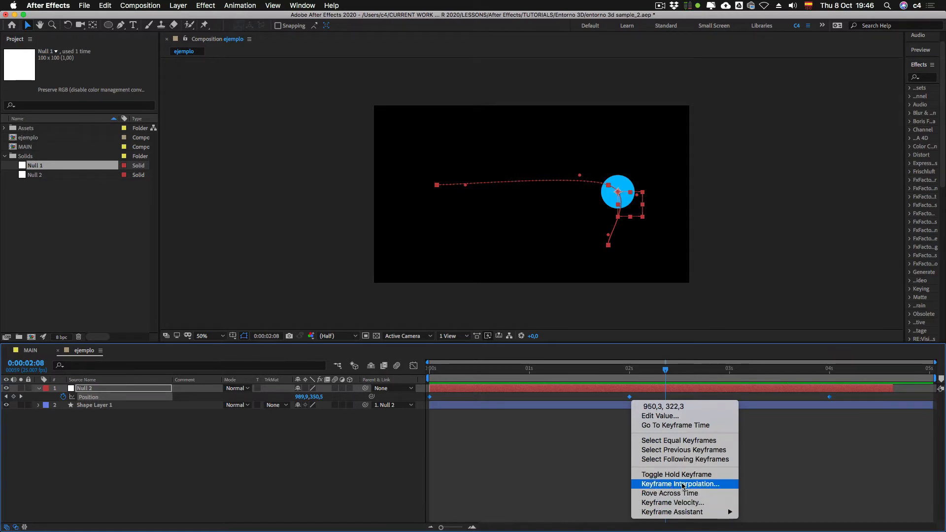
left_click(682, 485)
left_click(423, 199)
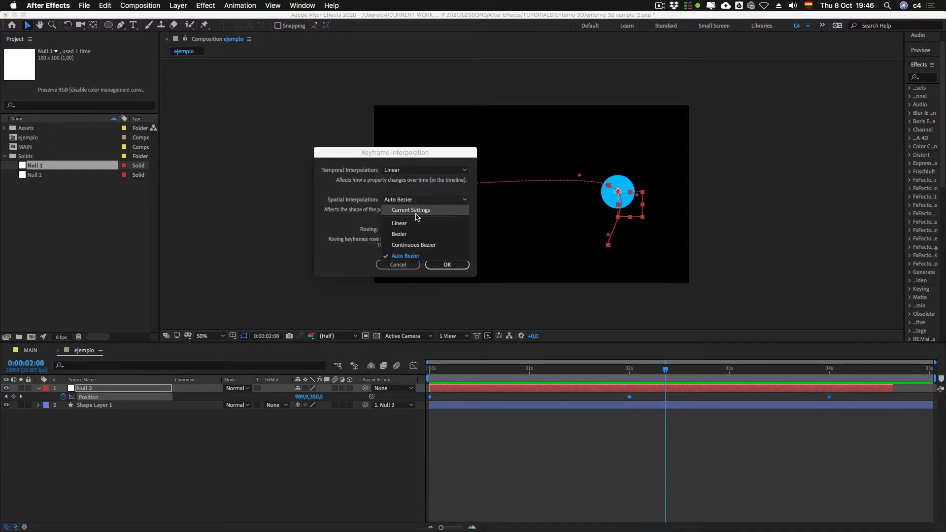
left_click(413, 221)
left_click(447, 265)
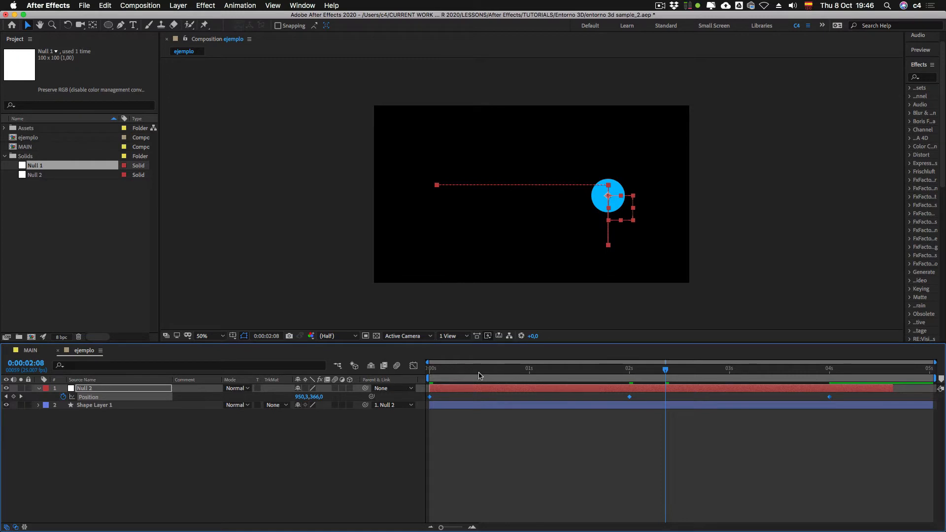
Step: Preview the circle's straightened motion path from 0:00:00:00
left_click_drag(470, 371, 427, 371)
left_click(520, 476)
key("0")
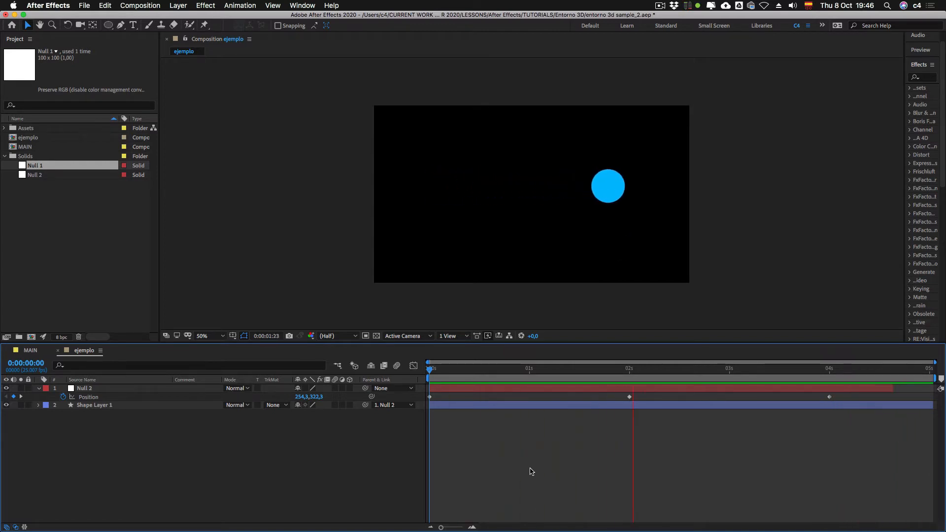
key("0")
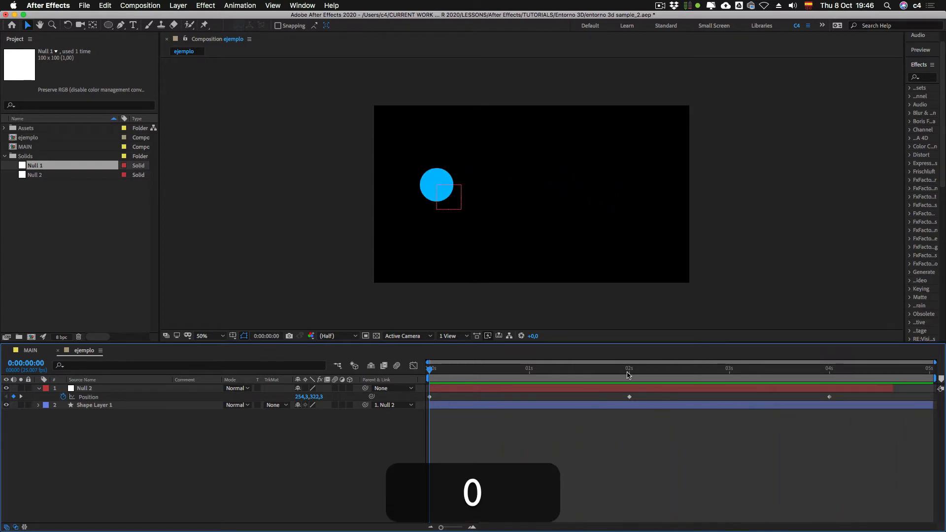
Step: Delete Null 2's last Position keyframe, near four seconds, and trim its layer to end just after 0:00:01:24
left_click(629, 370)
left_click(829, 396)
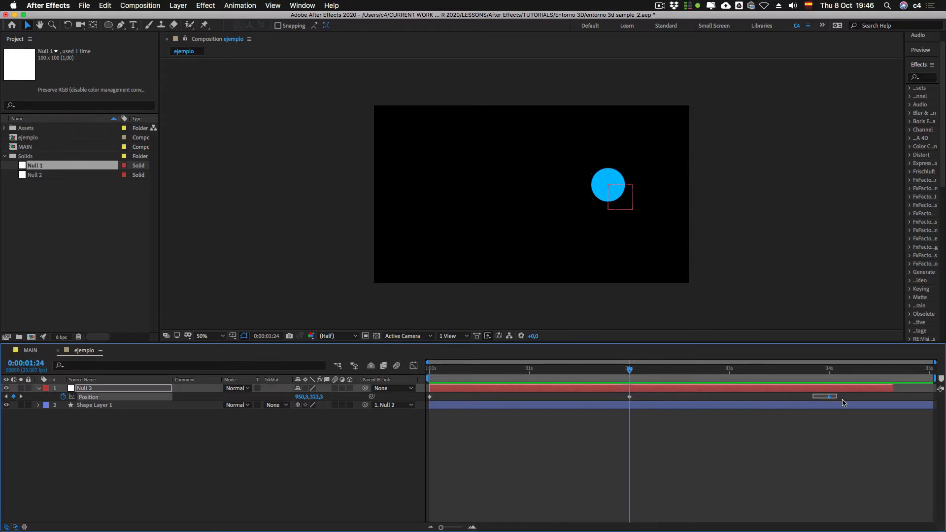
key("BackSpace")
left_click_drag(641, 394, 634, 400)
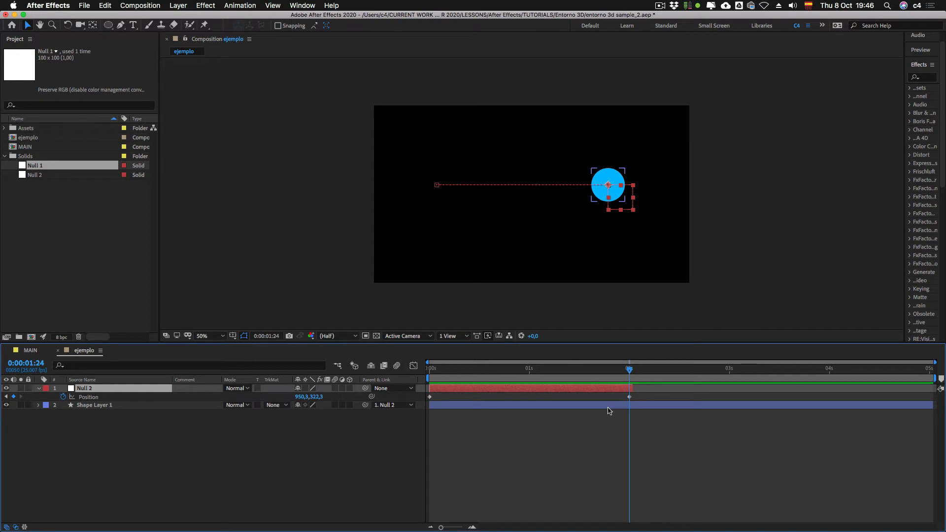
Step: Duplicate Null 2 in ejemplo and reveal the copy's Position keyframes, glancing at the MAIN composition beforehand
left_click(33, 351)
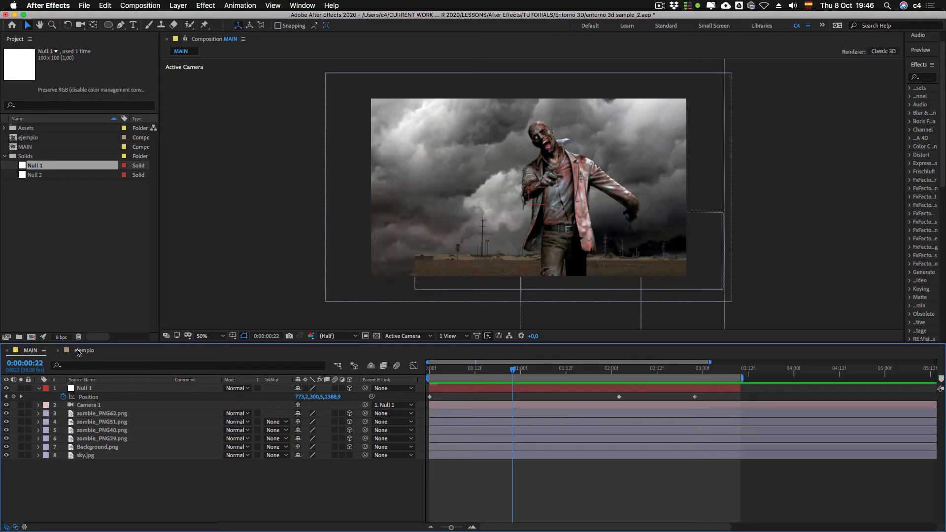
left_click(82, 351)
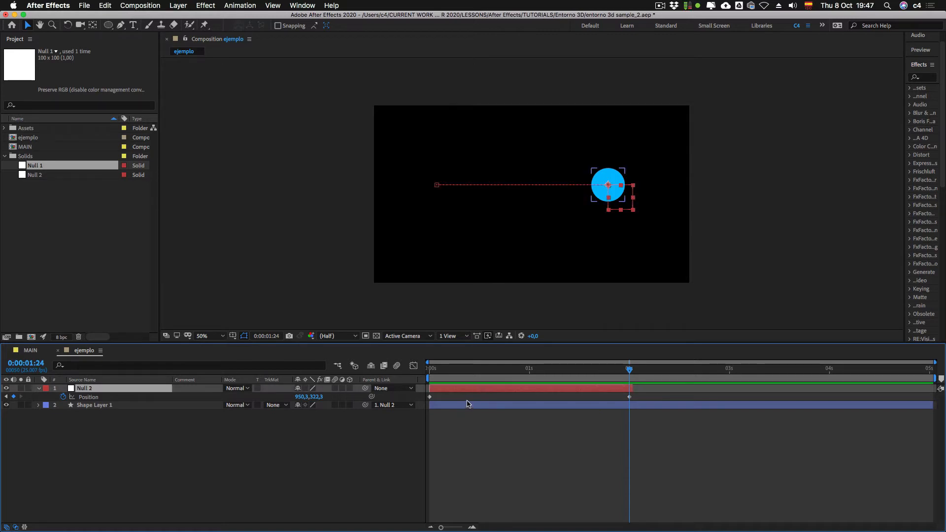
key("cmd+d")
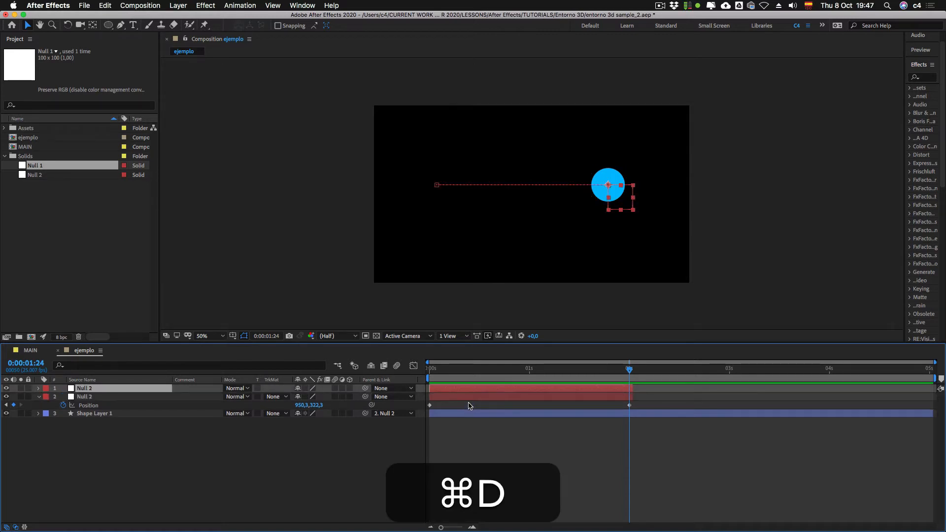
key("cmd+u")
key("u")
Step: Remove the Position keyframes from the duplicated null and slide its layer to start at 0:00:01:24
left_click(63, 397)
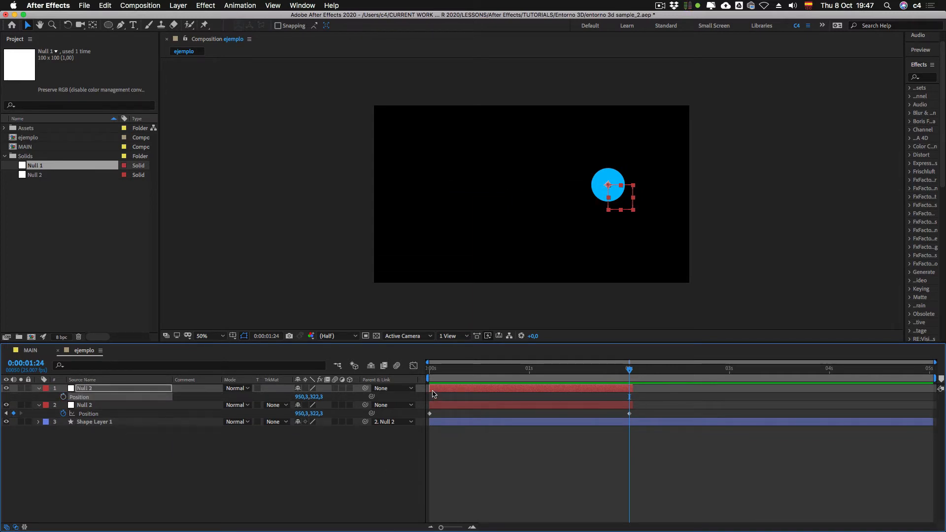
left_click_drag(432, 393, 635, 401)
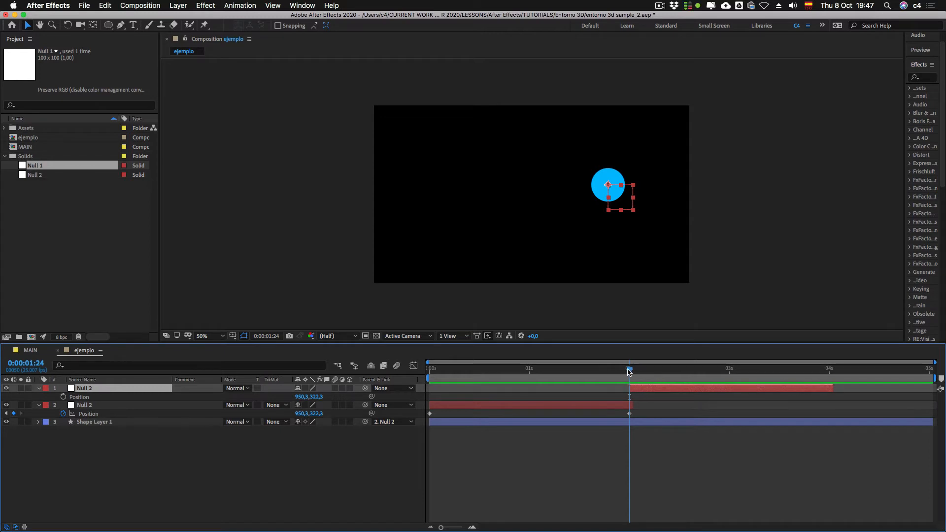
left_click_drag(573, 369, 718, 379)
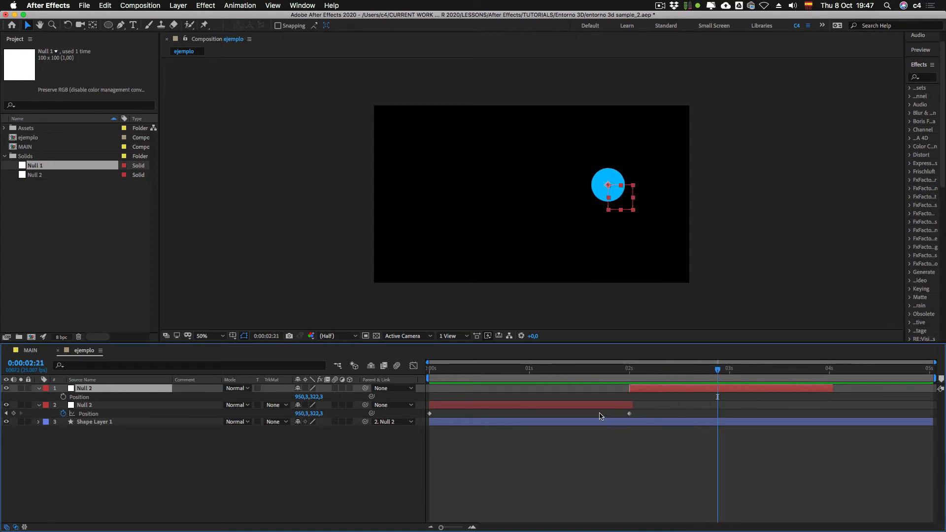
Step: Rename Shape Layer 1 as Criculo
left_click(95, 425)
key("Return")
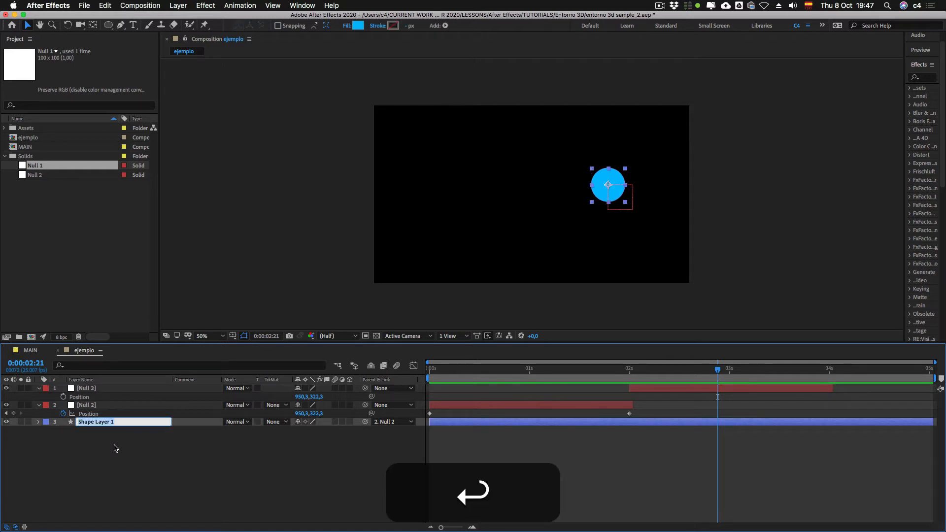
type("Criculo")
key("Return")
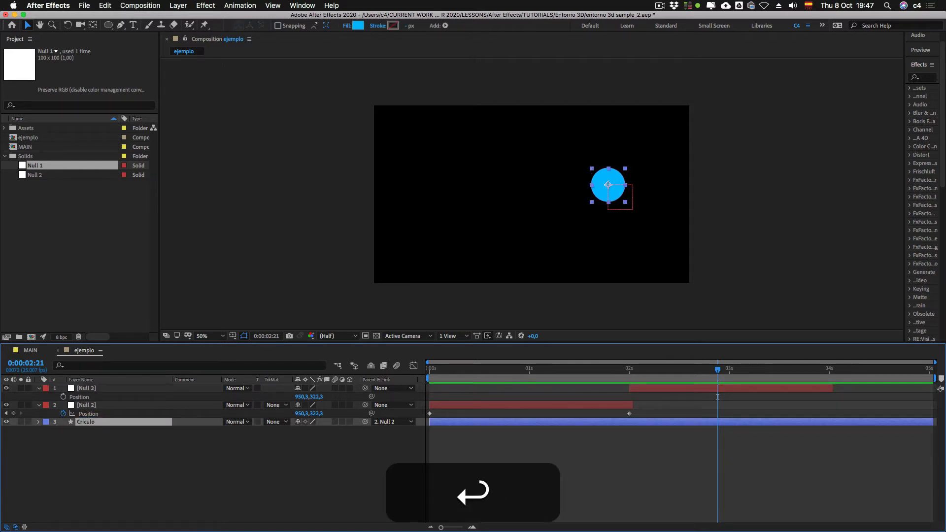
Step: Rename the original keyframed null as 01 and its duplicate as 02
left_click(85, 407)
key("Return")
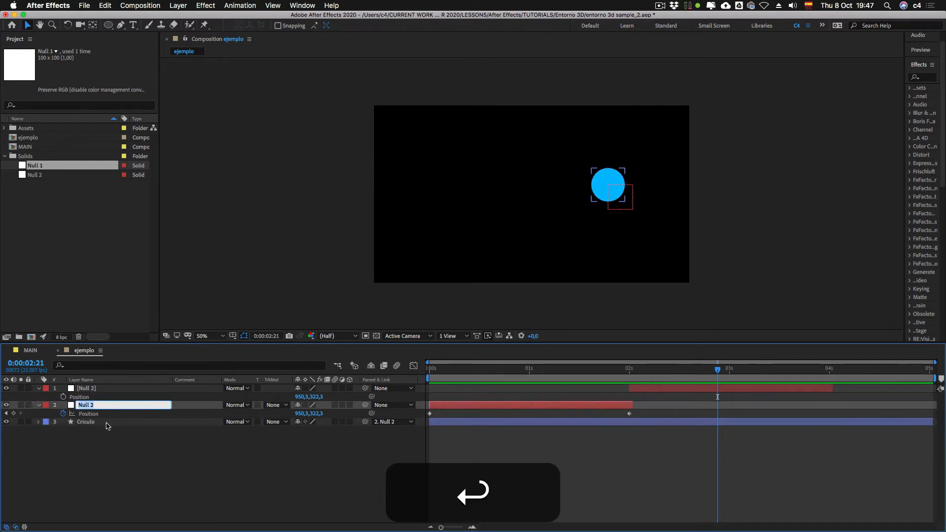
type("01")
key("KP_Enter")
left_click(418, 393)
key("Return")
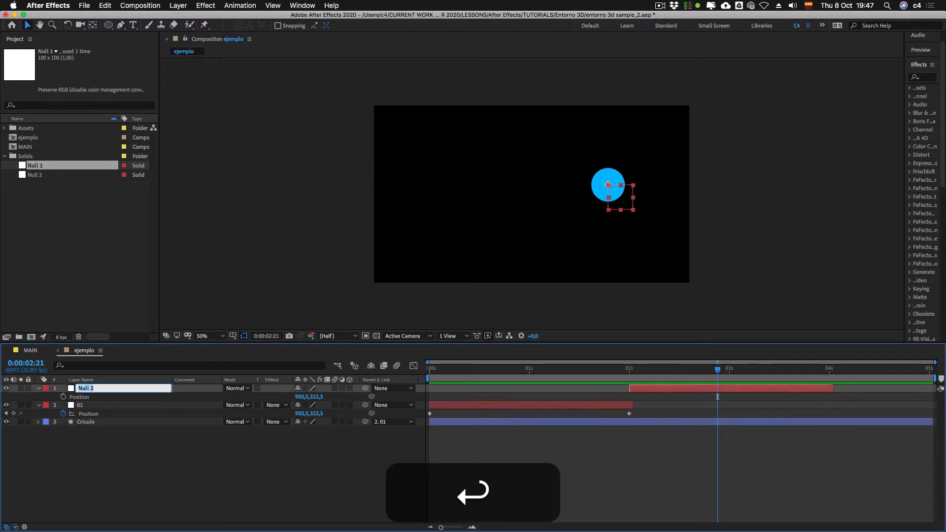
type("02")
key("KP_Enter")
Step: Parent null 01 to null 02
left_click(124, 464)
left_click(85, 405)
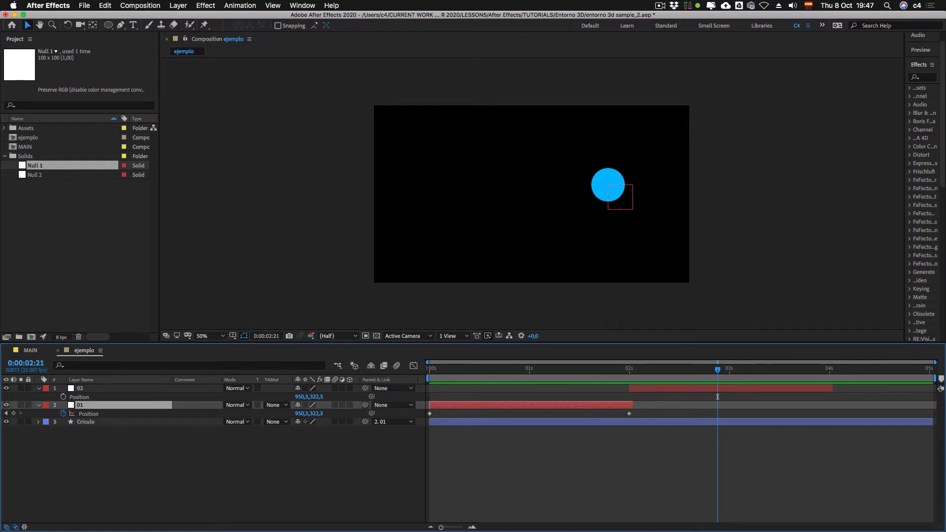
left_click_drag(365, 405, 103, 388)
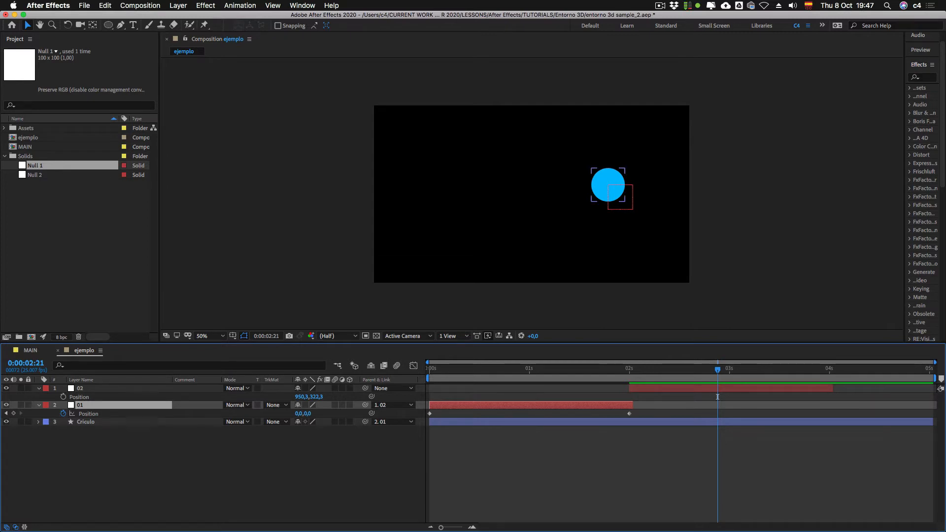
Step: Keyframe null 02's Position at 0:00:01:24 and set its Y position to about 575.3 at 0:00:03:24
left_click_drag(717, 370, 629, 369)
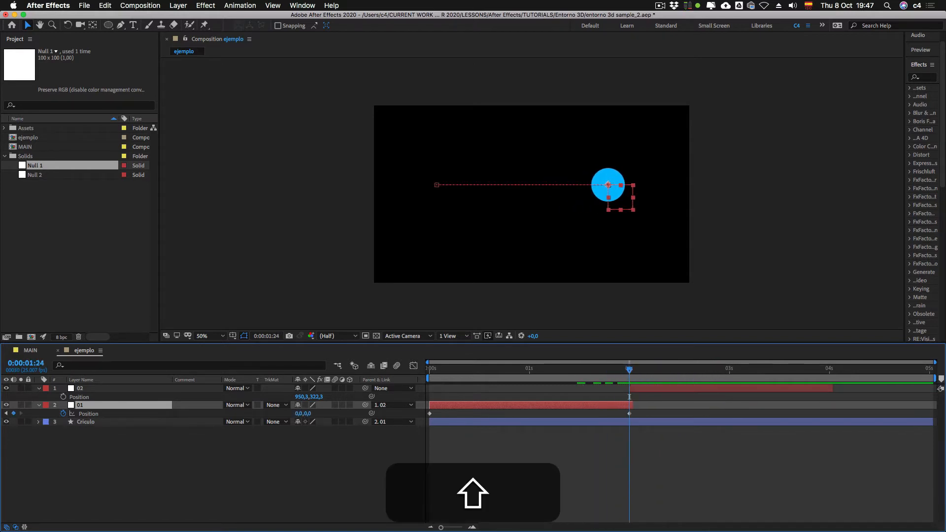
left_click(394, 458)
left_click(63, 397)
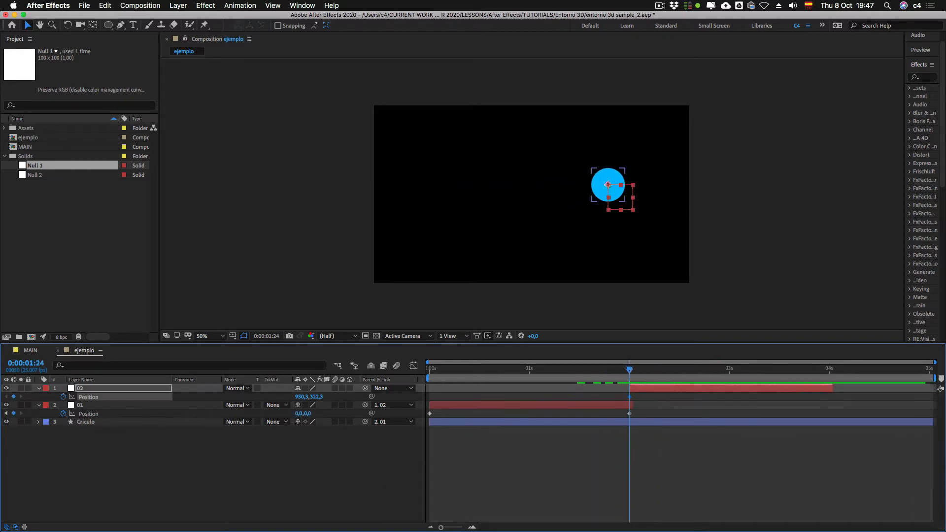
key("space")
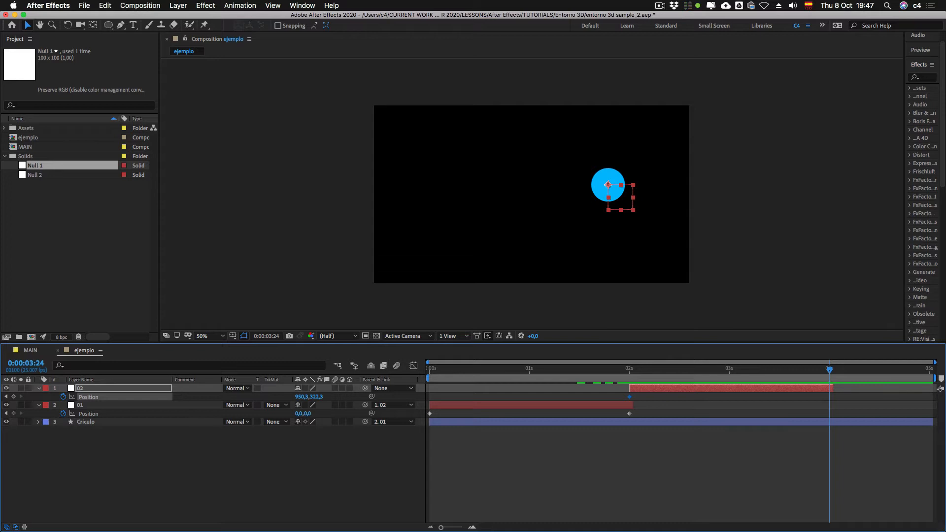
left_click_drag(316, 396, 431, 396)
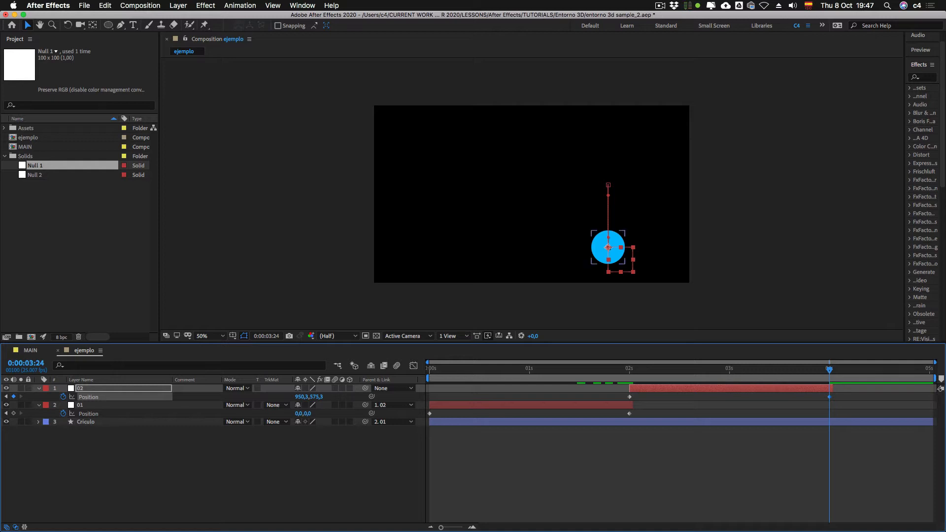
Step: Preview the chained null animation of the circle from 0:00:00:00
left_click(489, 484)
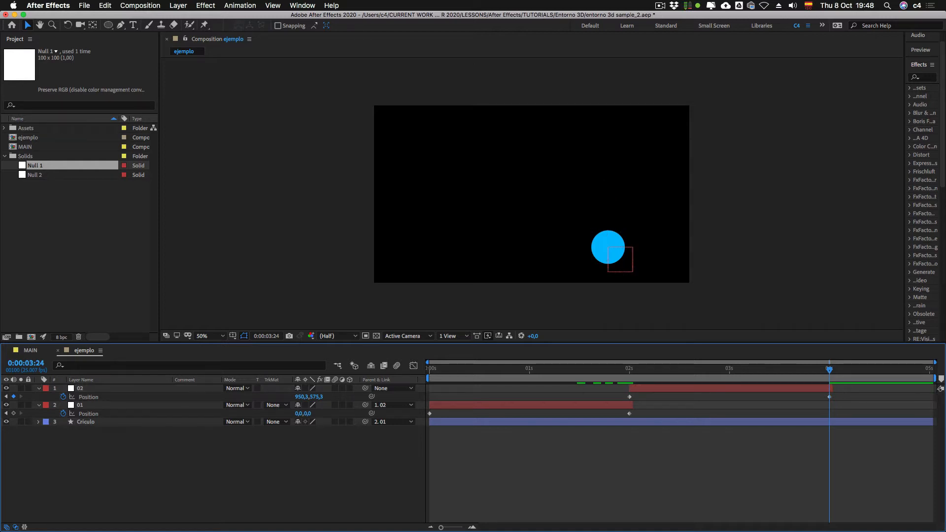
left_click_drag(829, 369, 429, 369)
key("KP_0")
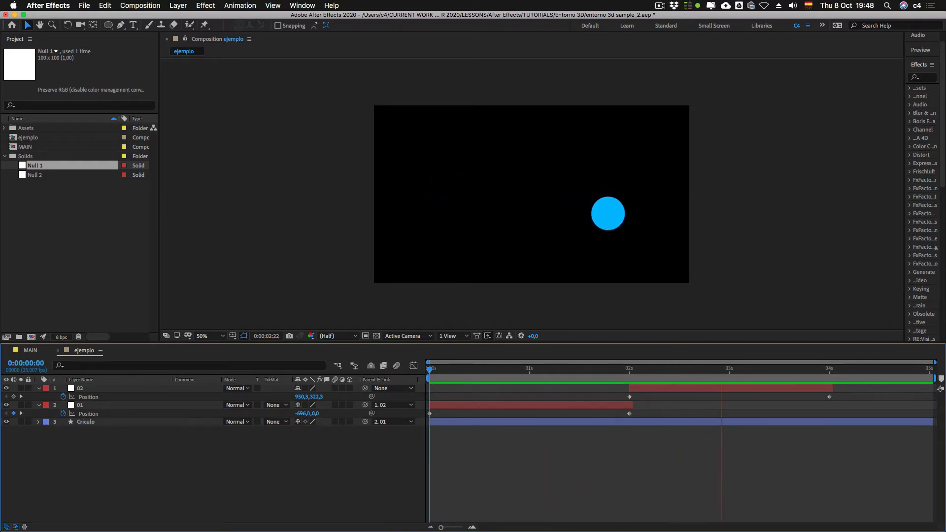
key("KP_0")
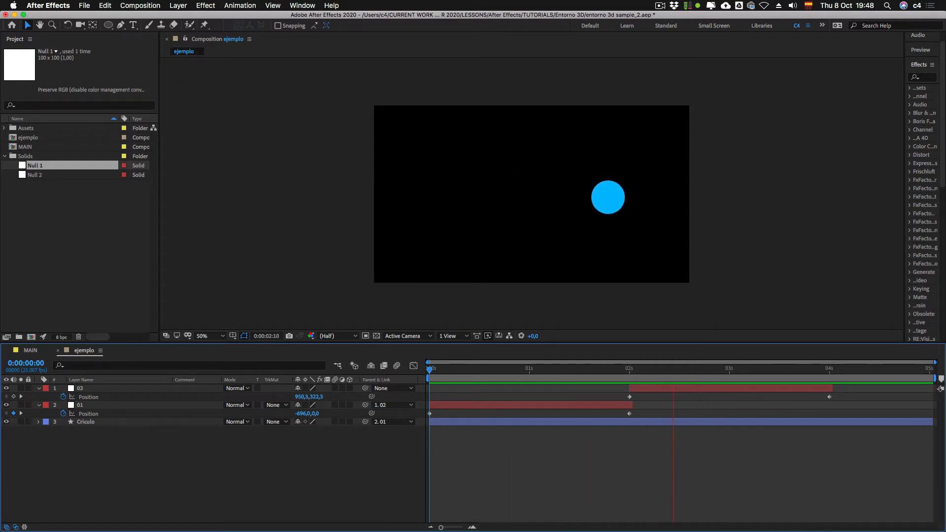
Step: Shift null 02's layer and its keyframes earlier to start shortly after 0:00:01:00, overlapping null 01's movement
key("KP_0")
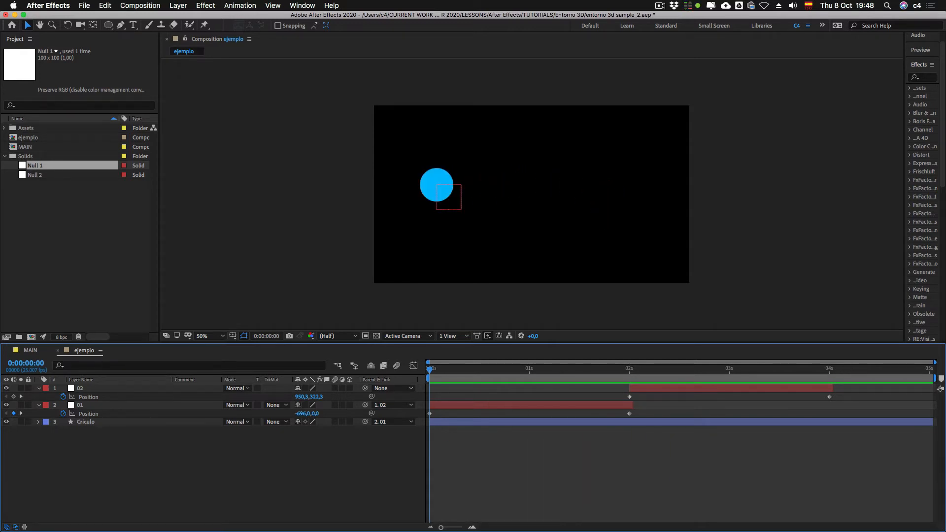
left_click_drag(617, 369, 622, 388)
left_click(710, 388)
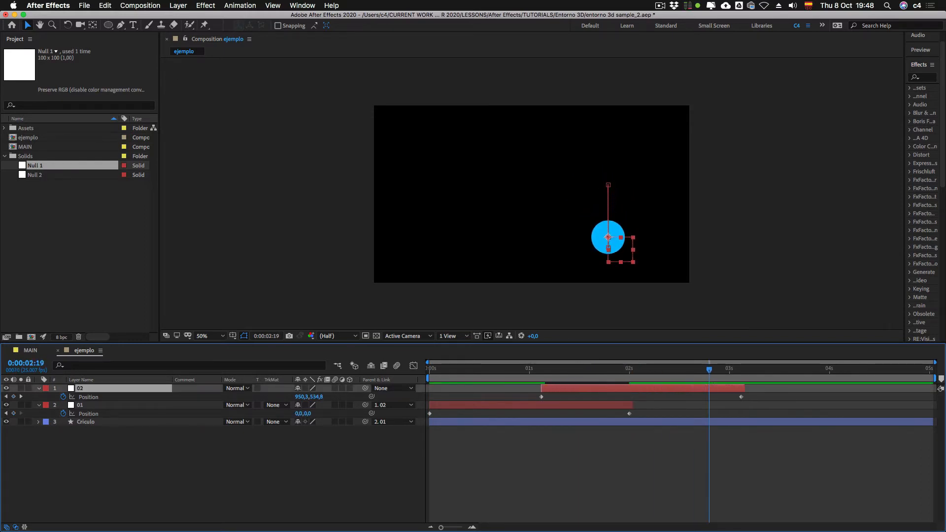
Step: Preview the overlapping movements of nulls 01 and 02 on the circle from 0:00:00:00
left_click_drag(539, 370, 593, 370)
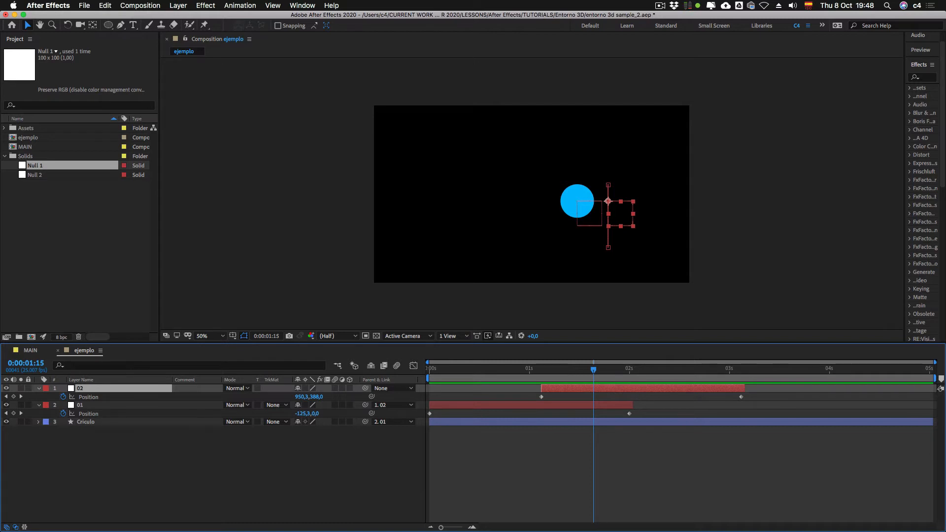
left_click_drag(593, 370, 429, 369)
key("KP_0")
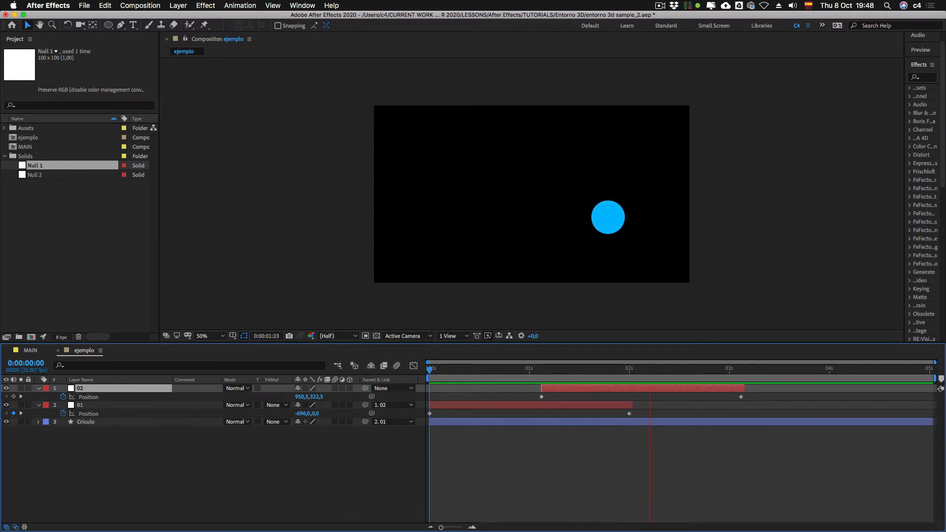
key("KP_0")
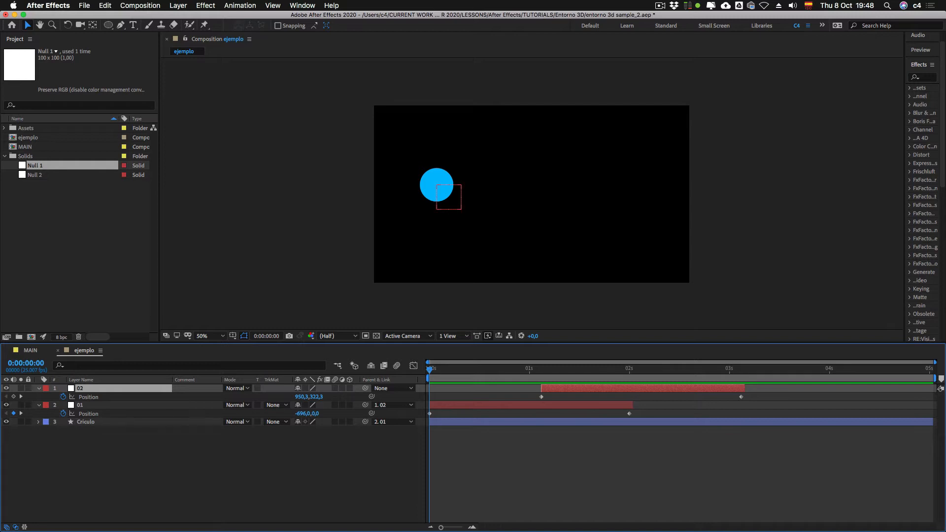
Step: Apply Easy Ease to all Position keyframes of nulls 01 and 02 and preview the motion
key("ctrl+Down")
left_click_drag(428, 396, 761, 422)
key("F9")
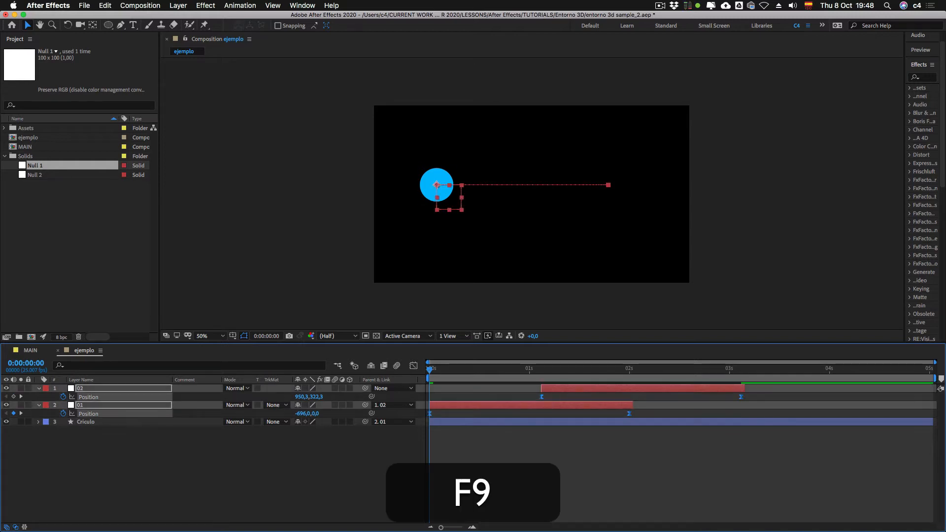
key("space")
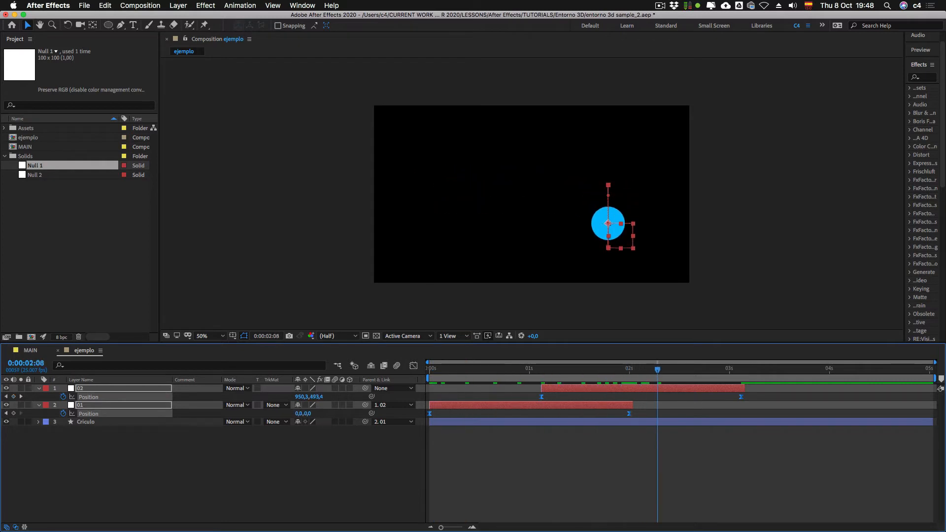
Step: Reshape the Position speed curves in the Graph Editor so null 01 peaks early and null 02 peaks late
key("shift+F3")
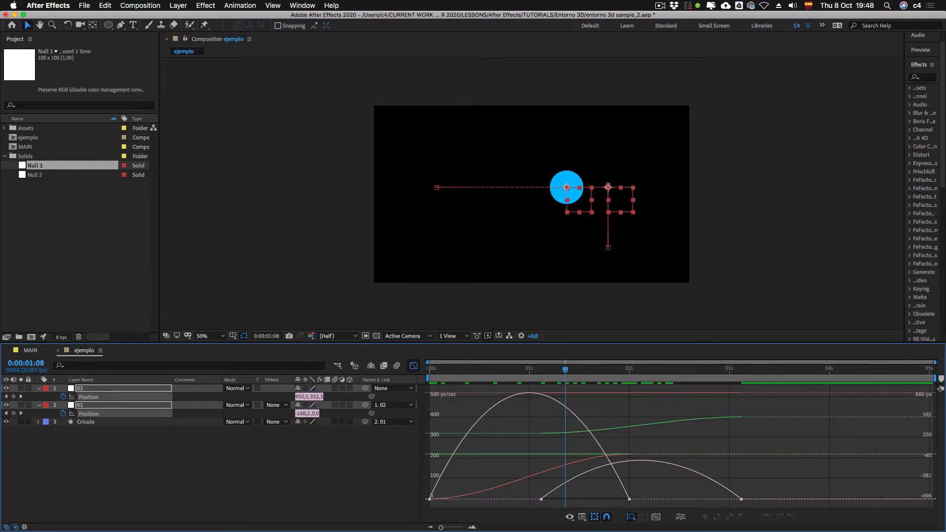
left_click_drag(439, 491, 426, 503)
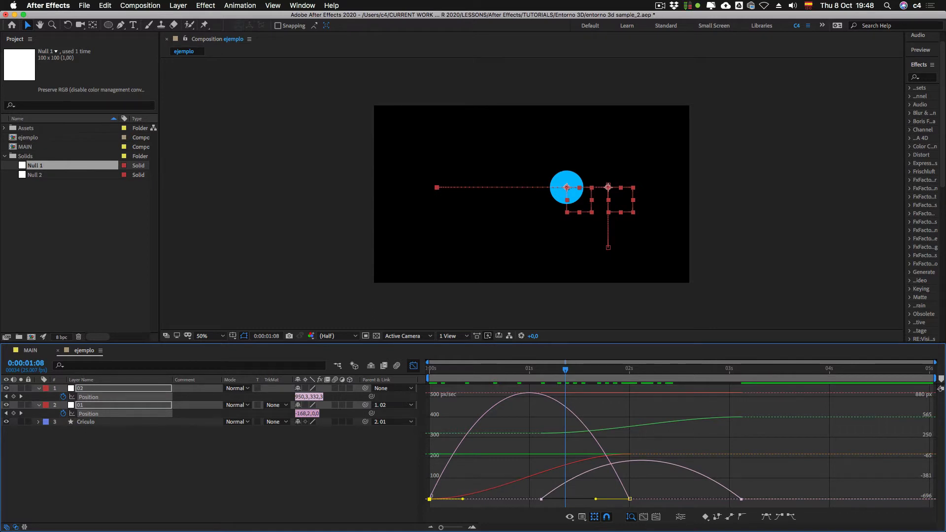
left_click_drag(595, 499, 635, 499)
left_click(541, 499)
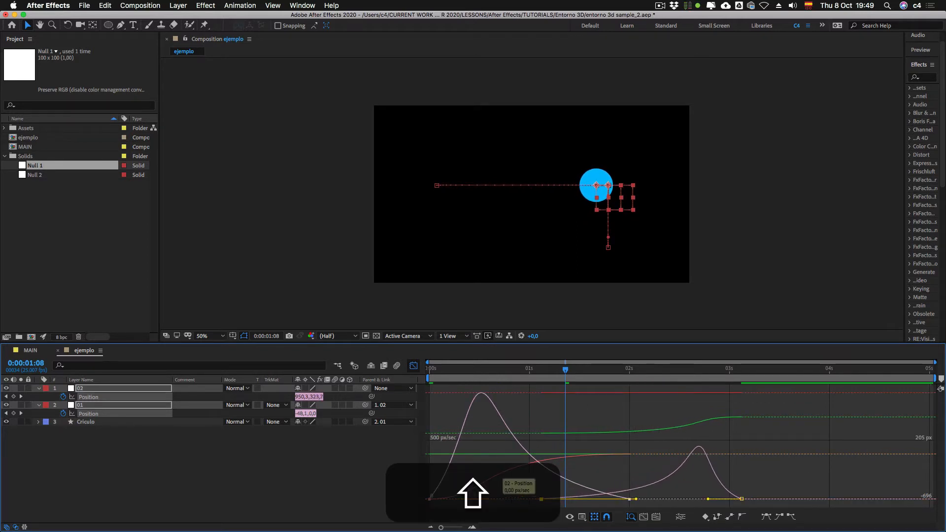
Step: Preview the circle with the reshaped speed curves from 0:00:00:00 and return to the layer bar view
key("0")
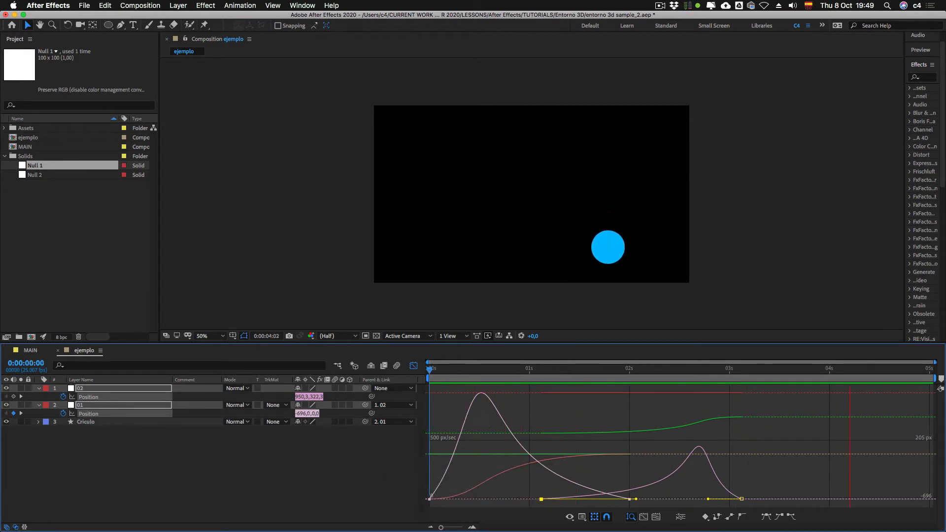
key("shift+F3")
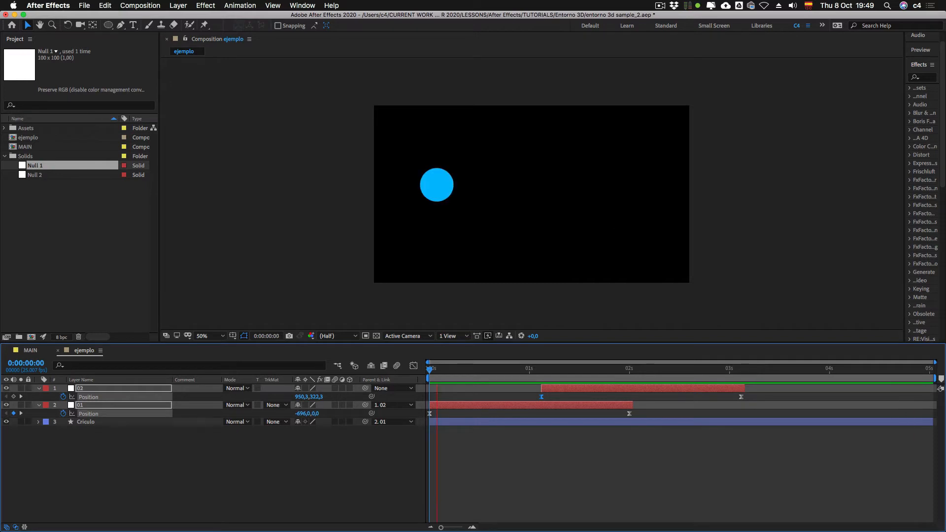
key("0")
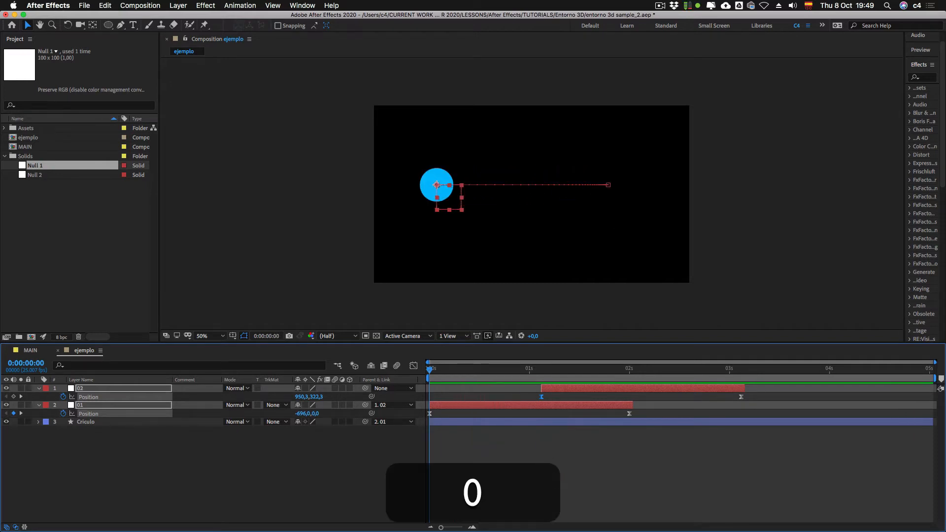
left_click(89, 414, "shift")
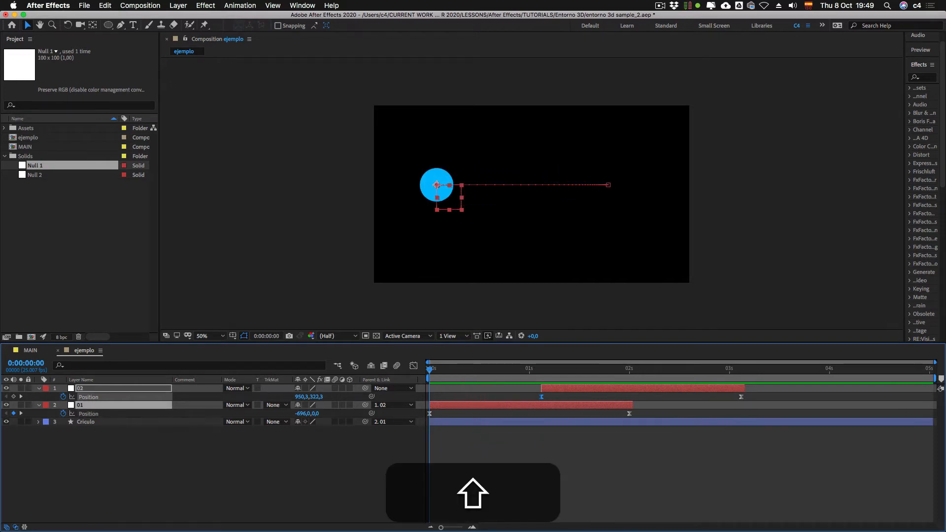
left_click_drag(754, 385, 427, 418)
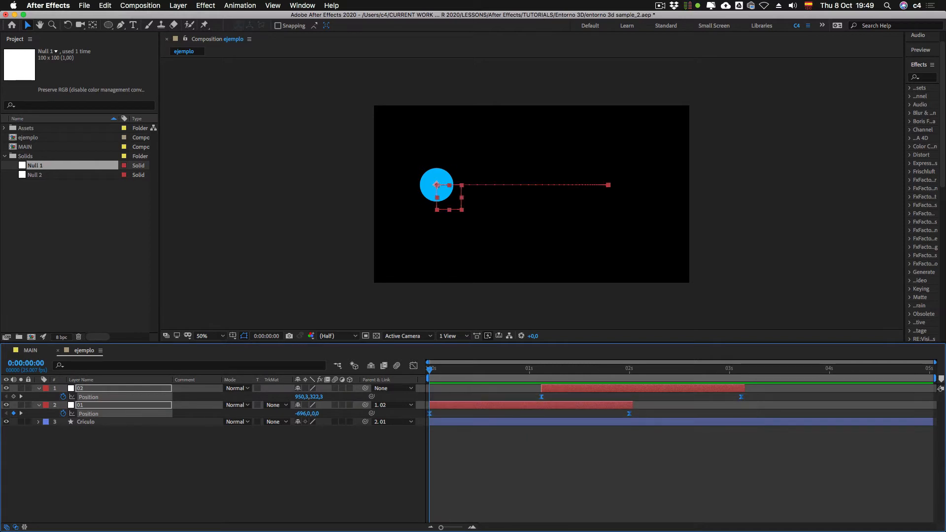
left_click(629, 413, "ctrl")
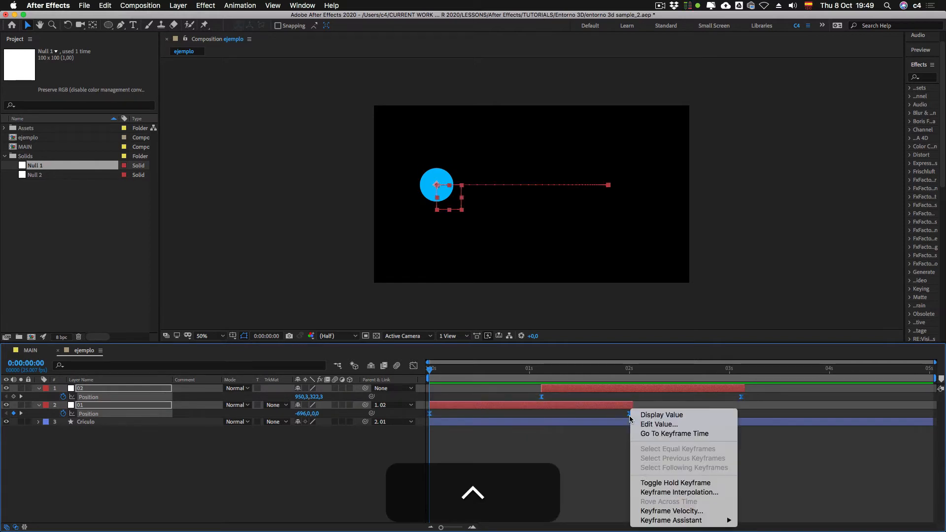
left_click(663, 495)
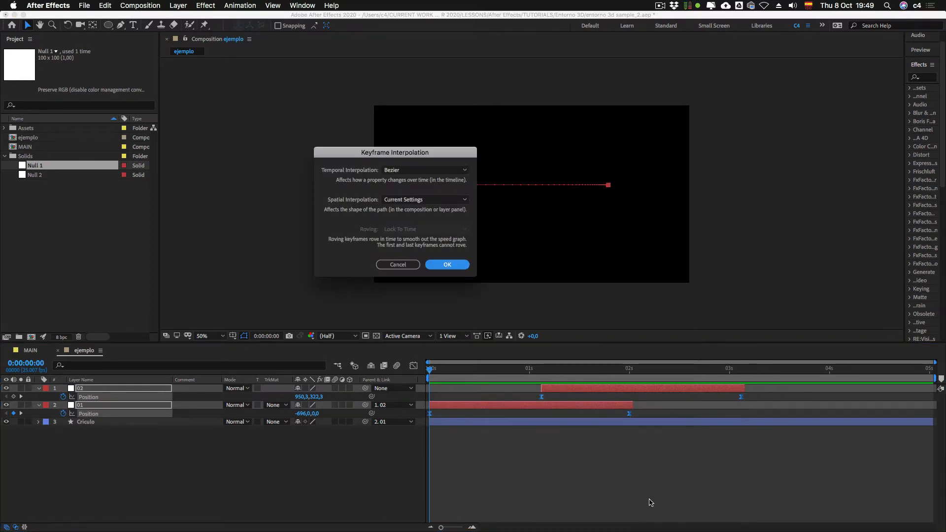
left_click_drag(363, 151, 245, 148)
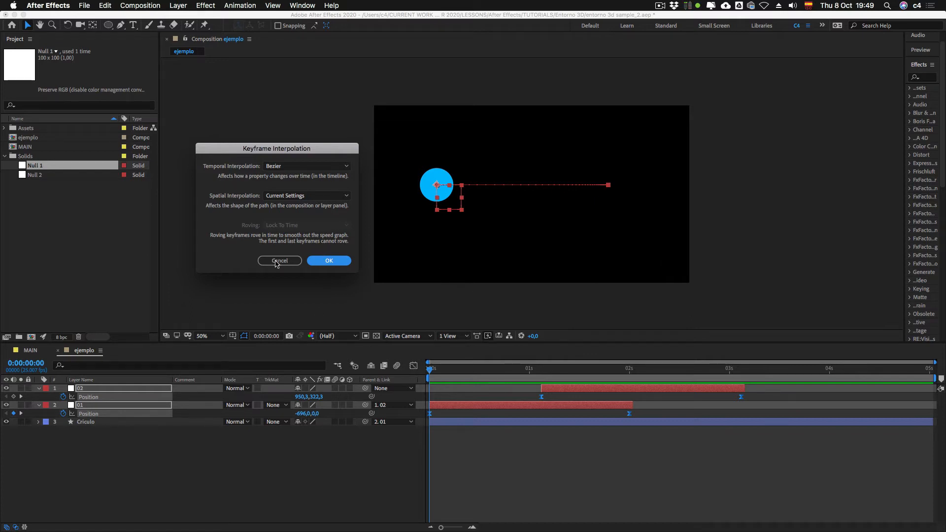
left_click(279, 260)
Step: Examine null 01's speed curve in the Graph Editor and return to the layer bar view
left_click(413, 365)
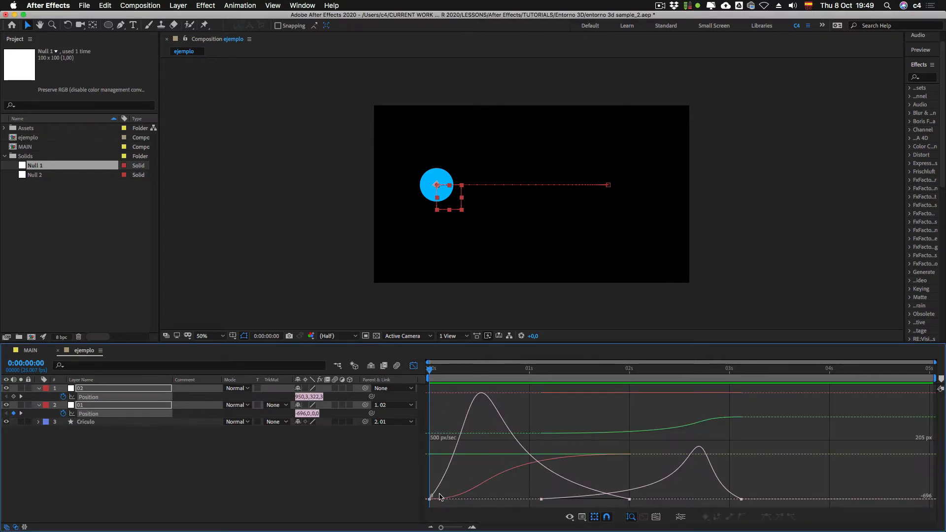
left_click(439, 497)
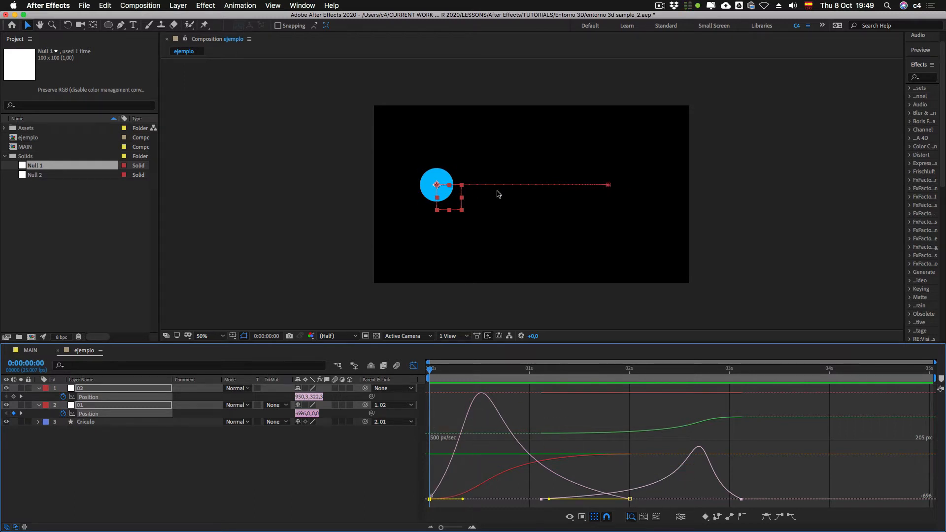
left_click(413, 365)
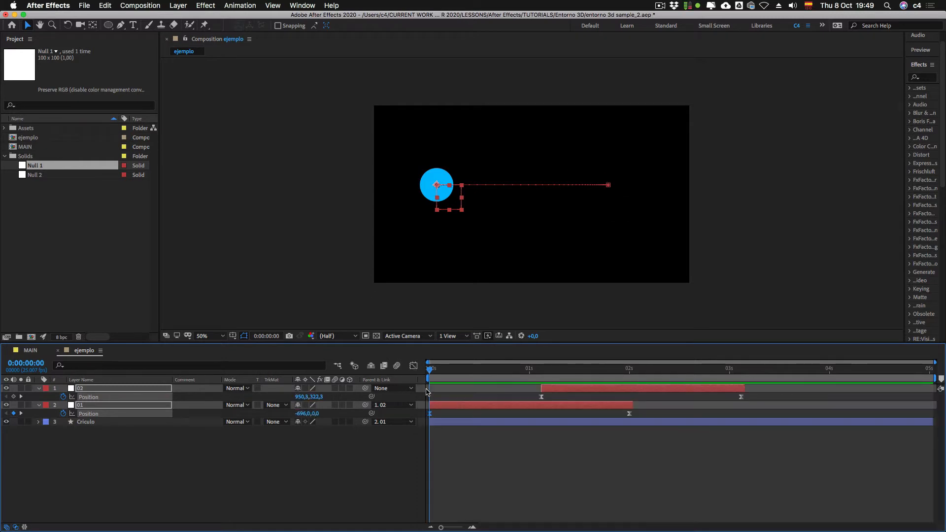
Step: Set the Spatial Interpolation of all Position keyframes on nulls 01 and 02 to Bezier
left_click_drag(755, 396, 427, 422)
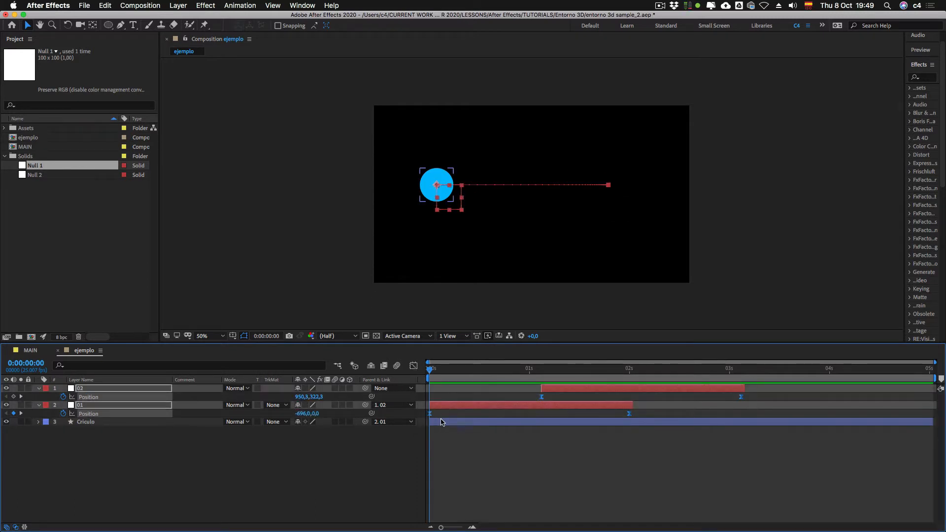
left_click(541, 397, "ctrl")
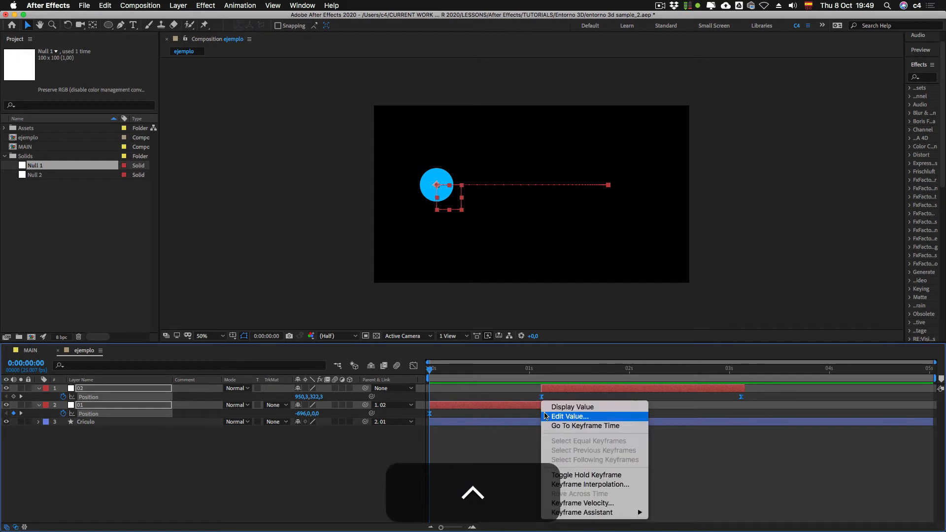
left_click(581, 484)
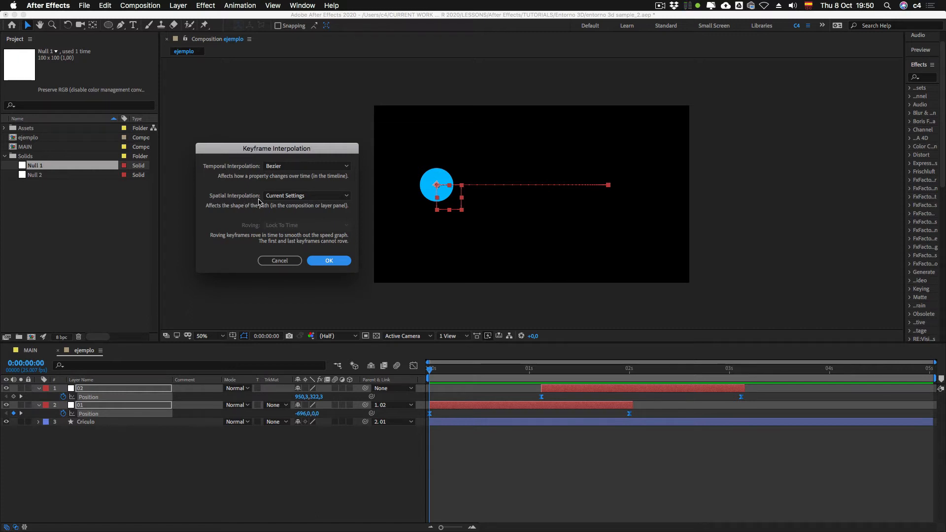
left_click(296, 196)
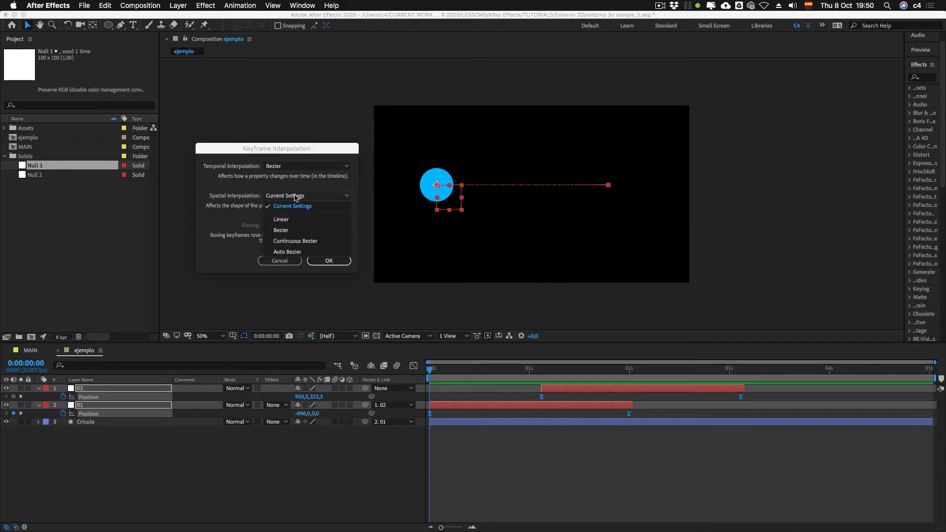
left_click(300, 230)
left_click(328, 261)
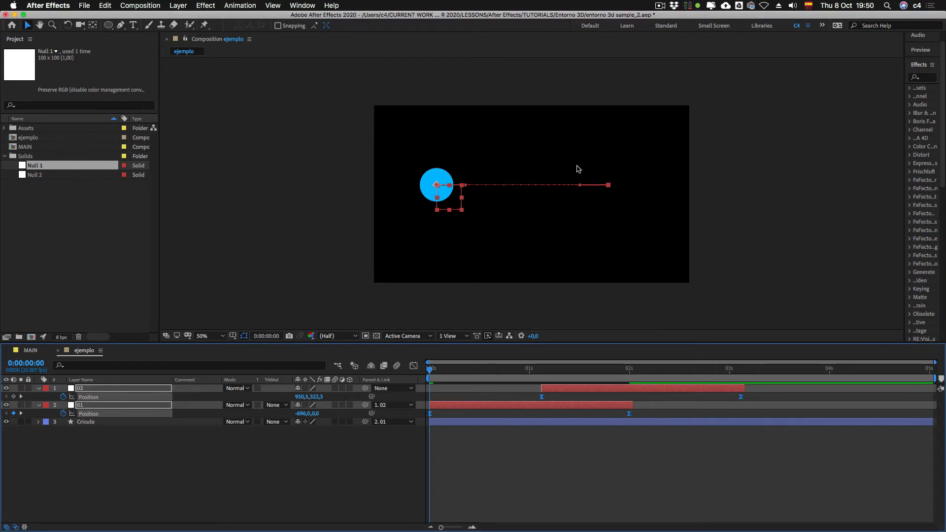
Step: Bend null 01's motion path into an upward arc with its end keyframe's Bezier handle and preview it
left_click_drag(580, 185, 549, 172)
left_click_drag(546, 186, 546, 153)
key("space")
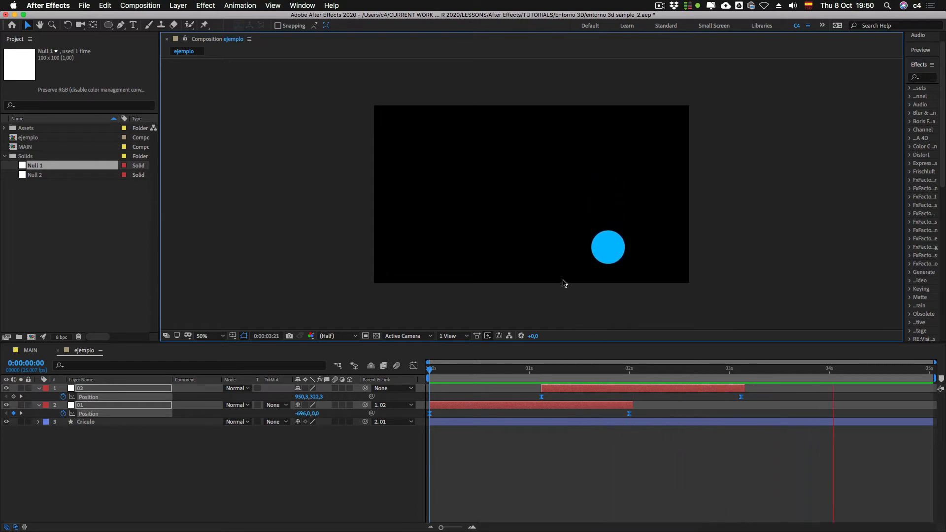
key("space")
Step: Shorten the work area to end shortly before 0:00:04:00 and go to 0:00:01:07
key("Page_Down")
key("Page_Down")
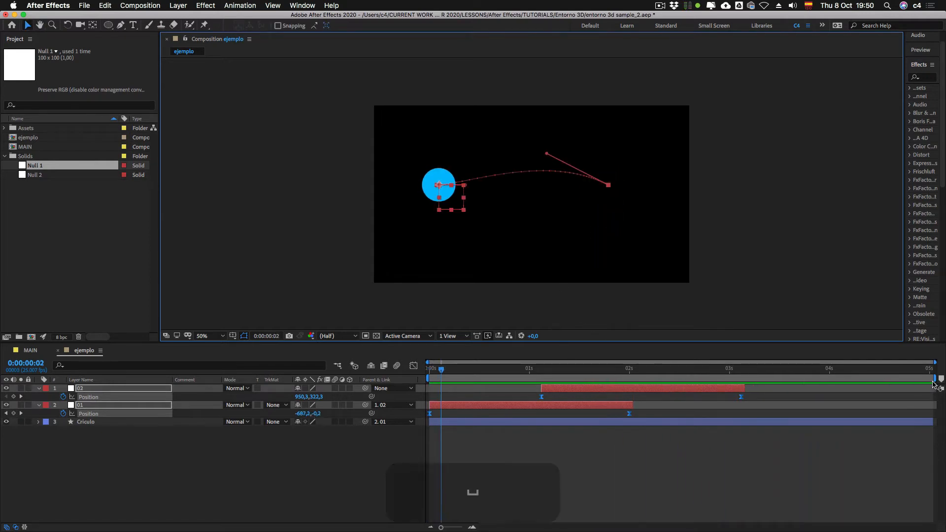
left_click_drag(936, 378, 805, 378)
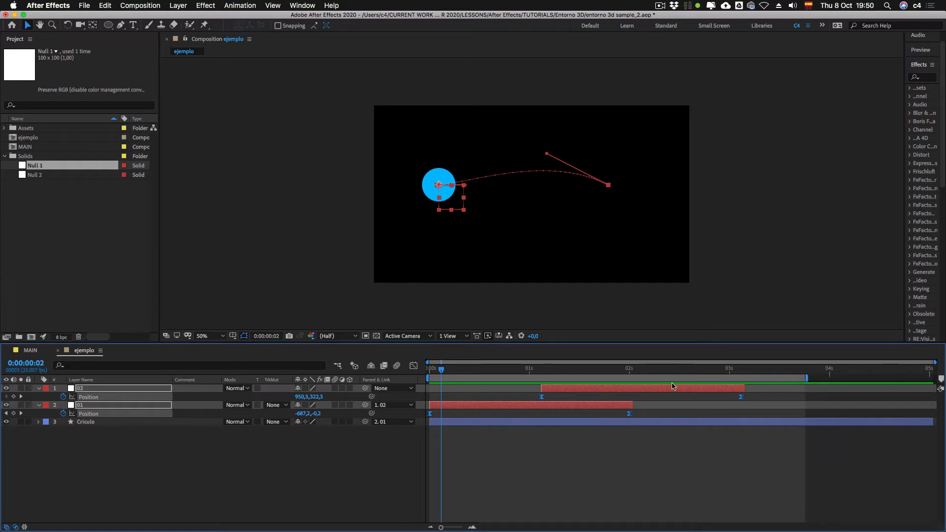
left_click(560, 370)
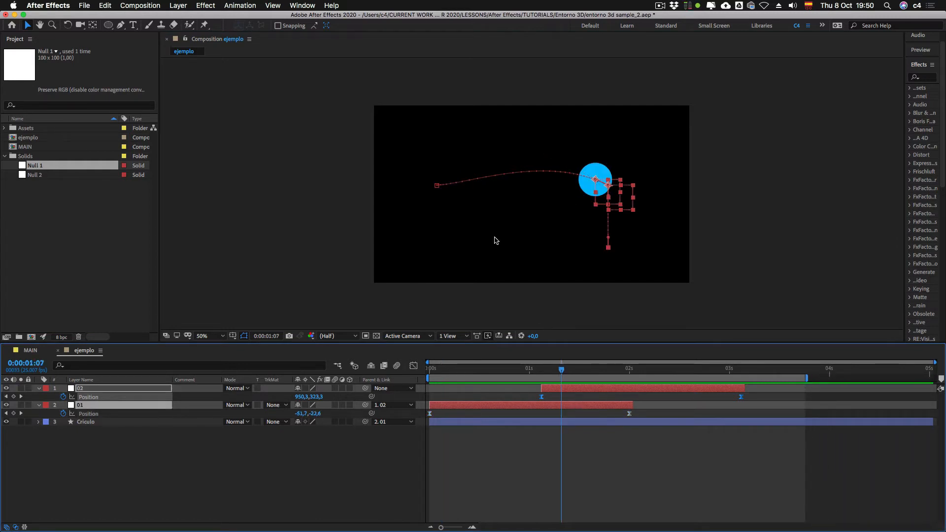
Step: Undo the work area change and the bending of null 01's motion path
key("super+z")
key("super+z")
key("super+z")
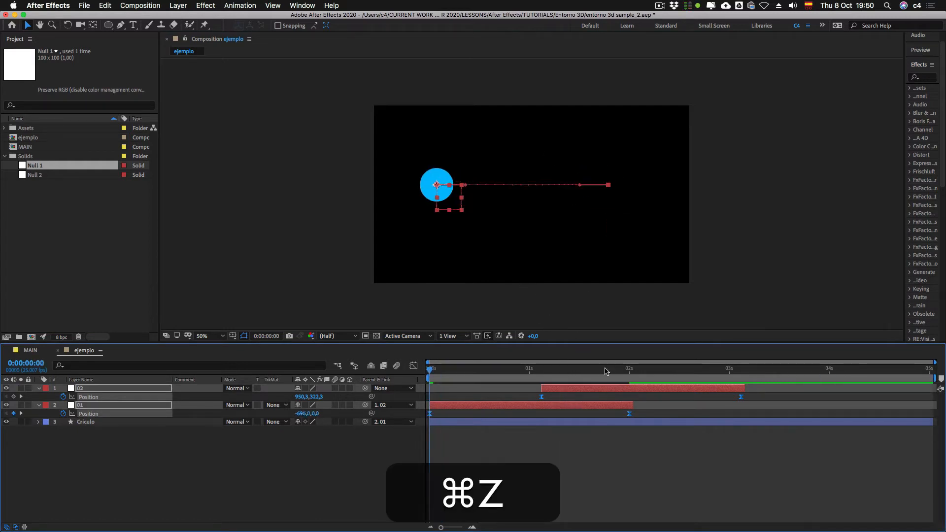
key("super+z")
Step: Curve null 02's vertical motion path to the right using its first keyframe's Bezier handle, with the time at 0:00:02:19
left_click_drag(619, 369, 650, 373)
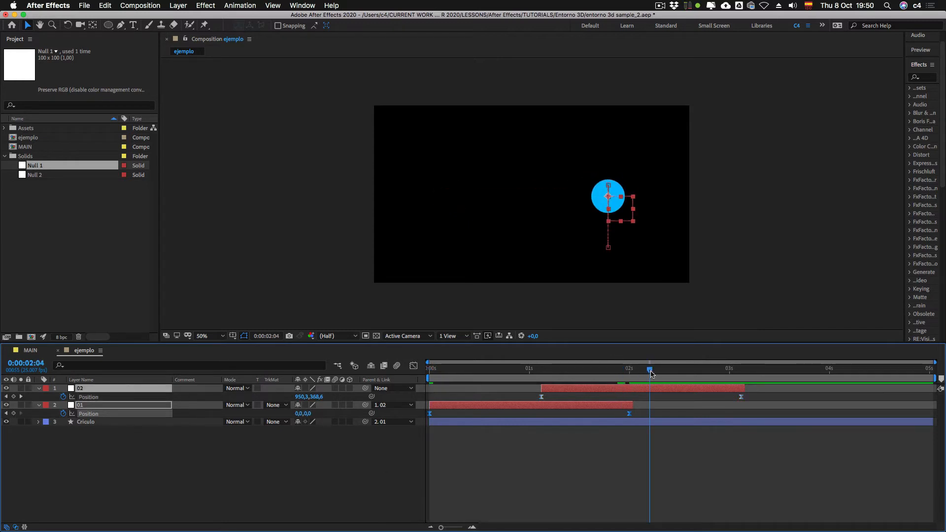
left_click(607, 186)
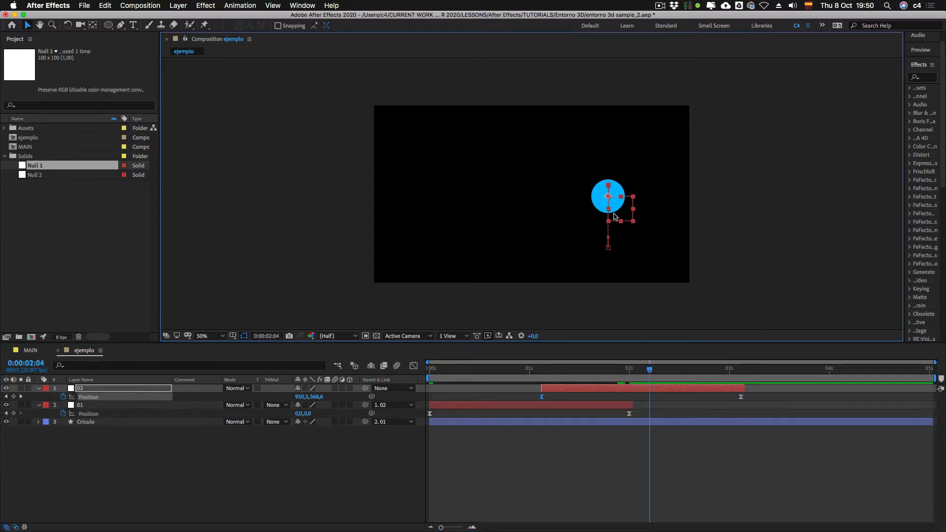
left_click_drag(661, 373, 709, 375)
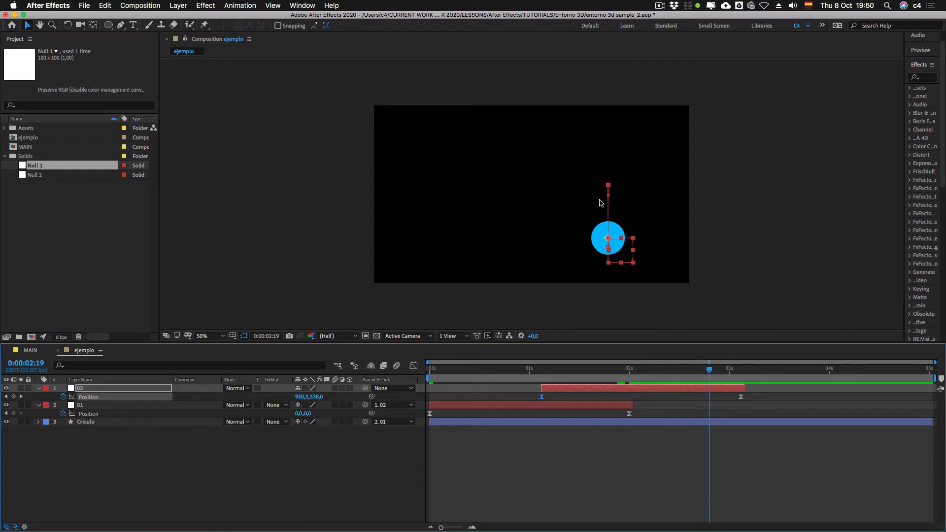
left_click_drag(610, 198, 622, 210)
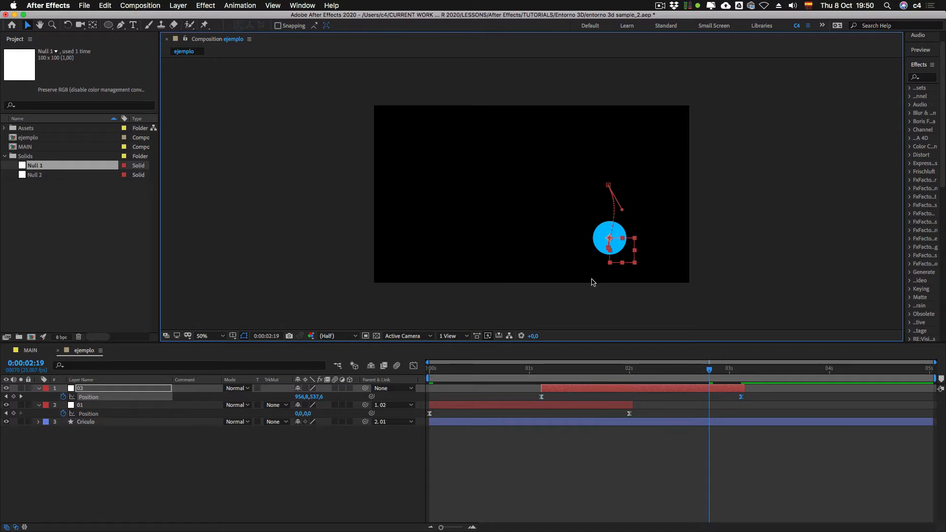
Step: Bend null 01's horizontal motion path upward near its end using the last keyframe's Bezier handle, with the time at 0:00:00:16
left_click(605, 370)
left_click(612, 410)
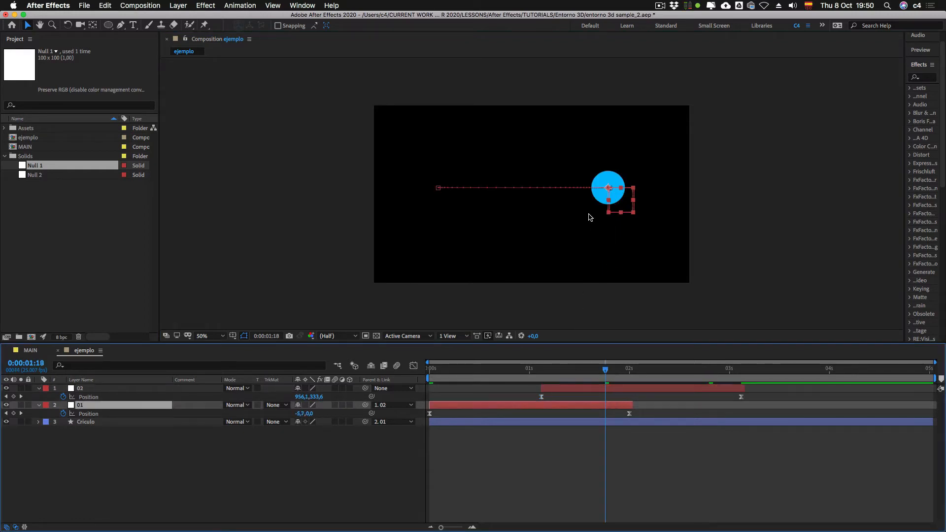
left_click_drag(548, 372, 497, 369)
left_click(609, 185)
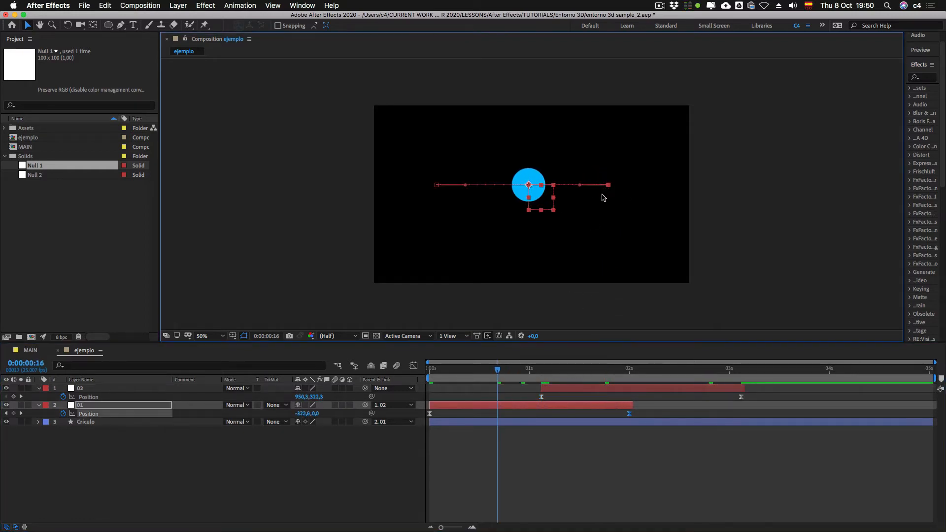
left_click_drag(580, 185, 556, 163)
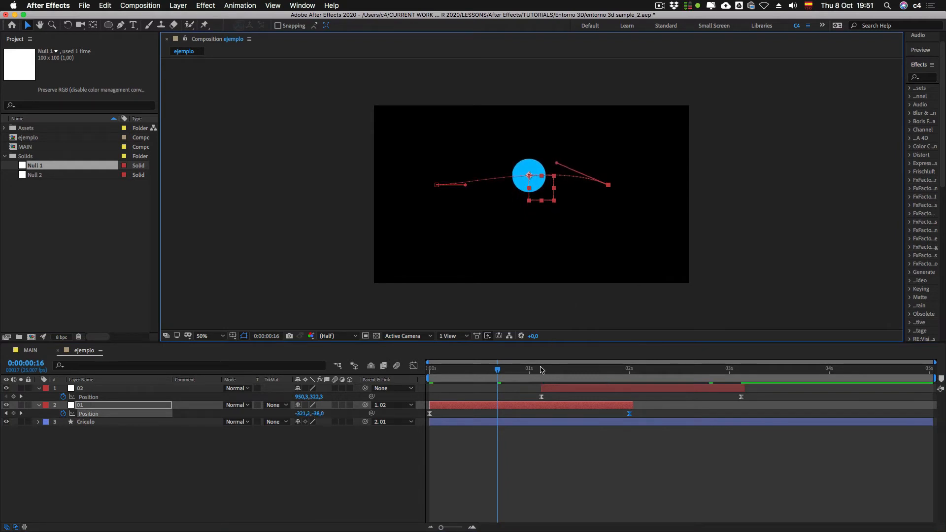
Step: Show the motion paths of nulls 01 and 02 together and scrub through their overlap to 0:00:01:15
left_click_drag(534, 372, 557, 370)
left_click(614, 390, "shift")
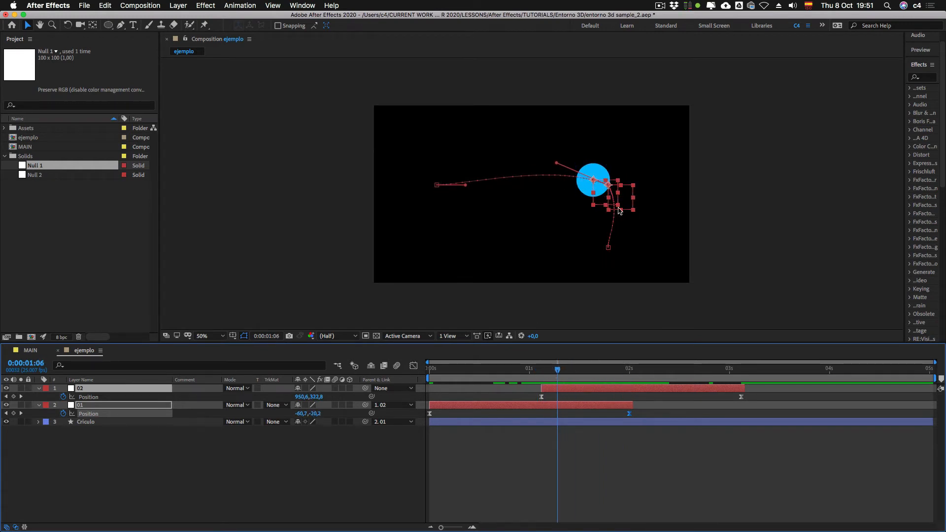
mouse_move(570, 375)
left_mouse_down()
mouse_move(682, 372)
mouse_move(502, 370)
mouse_move(694, 370)
mouse_move(513, 370)
mouse_move(656, 370)
mouse_move(542, 373)
mouse_move(622, 372)
mouse_move(562, 372)
mouse_move(596, 373)
mouse_move(580, 377)
left_mouse_up()
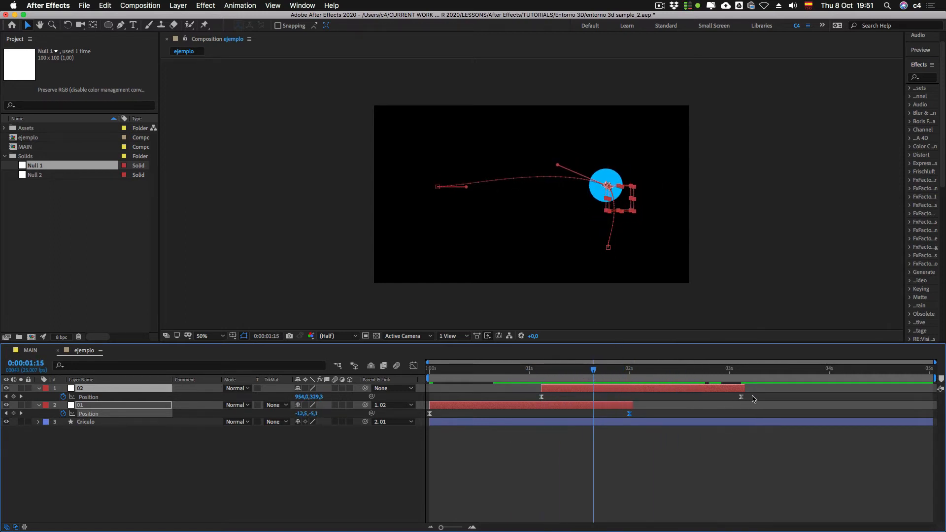
Step: Set the spatial interpolation of all Position keyframes on nulls 01 and 02 to Linear
left_click_drag(753, 398, 431, 419)
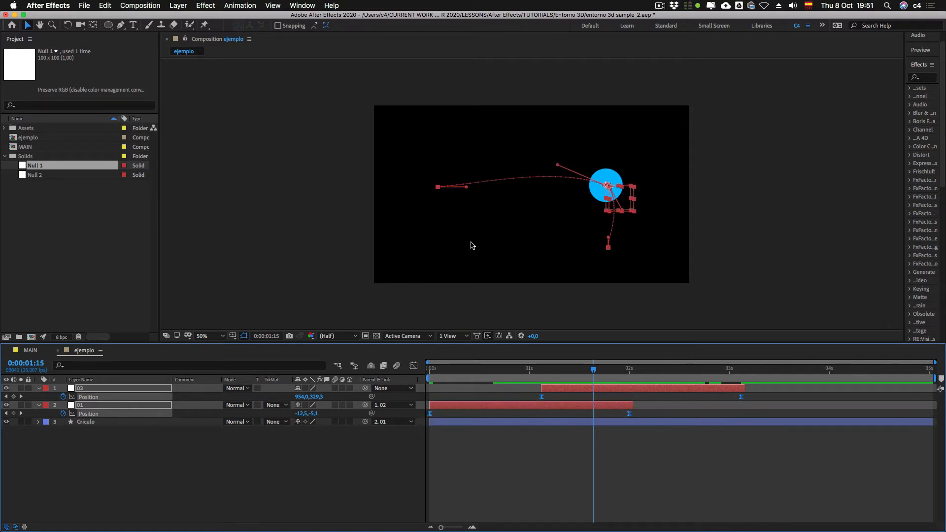
left_click(630, 417, "ctrl")
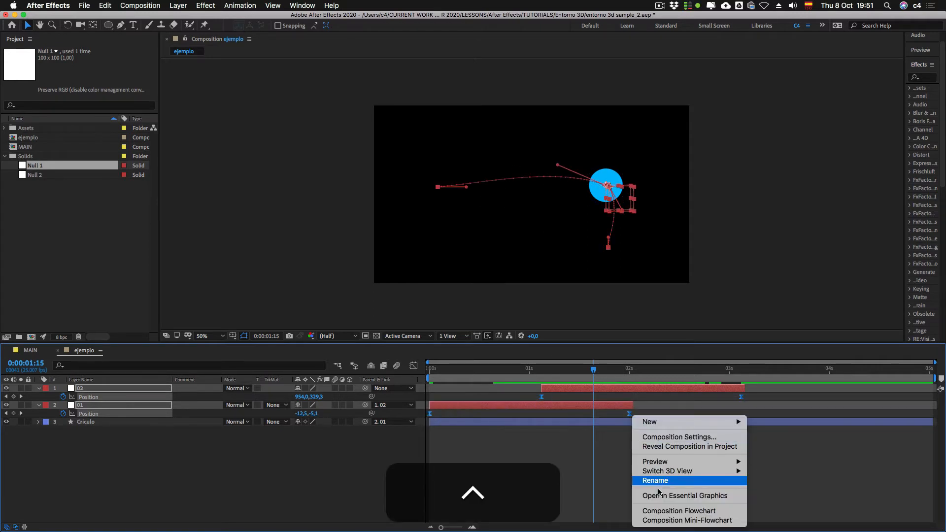
left_click(628, 414, "ctrl")
left_click(627, 415, "ctrl")
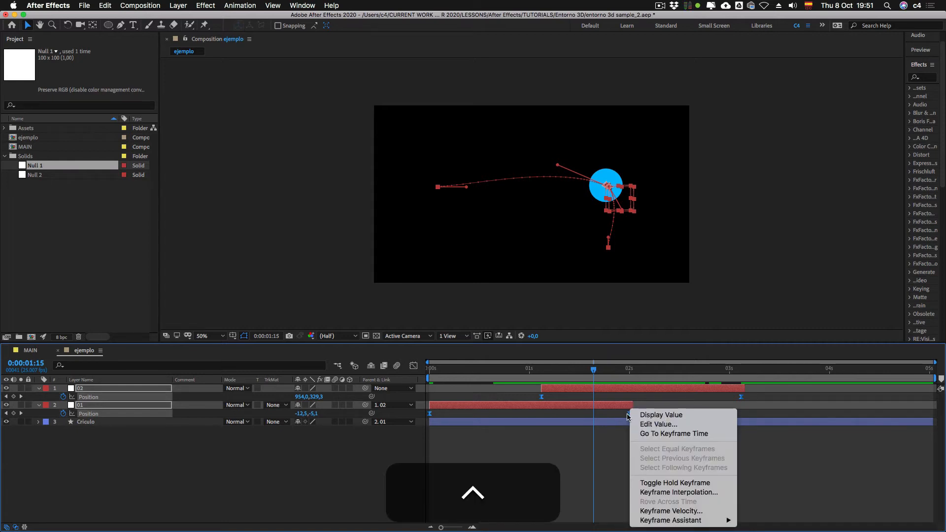
left_click(671, 493)
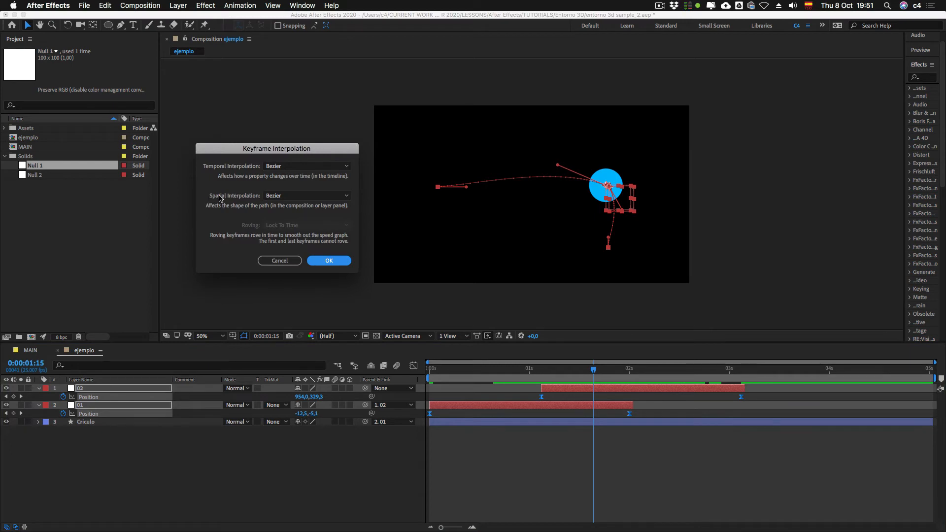
left_click(290, 199)
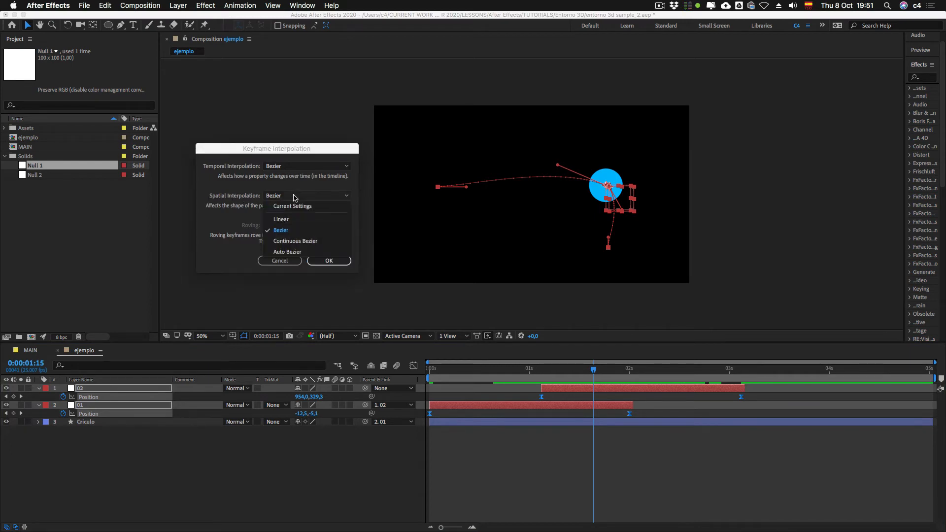
left_click(296, 218)
left_click(329, 261)
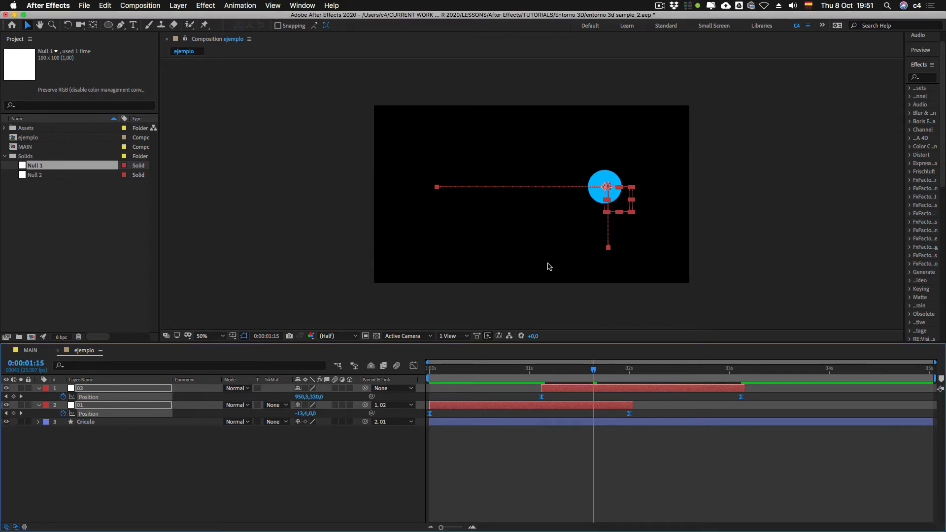
Step: Slide null 02's layer earlier to start at about 0:00:00:07 and preview the overlapping movement from the first frame
left_click_drag(605, 372, 420, 375)
left_click(607, 475)
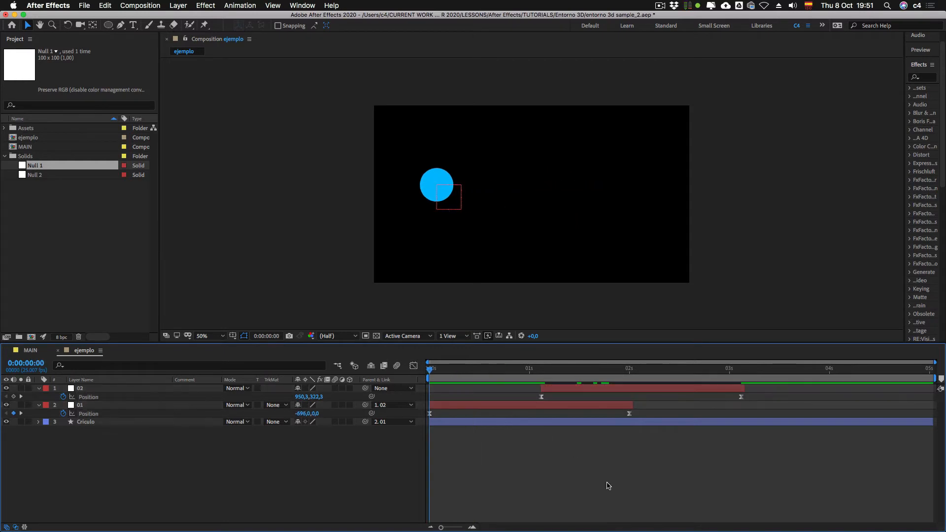
left_click_drag(555, 389, 532, 401)
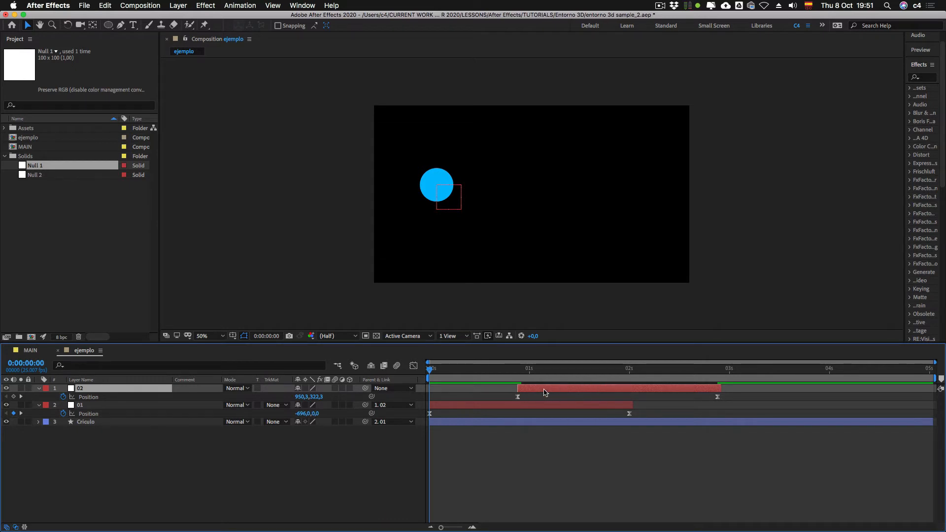
left_click_drag(525, 392, 468, 392)
key("0")
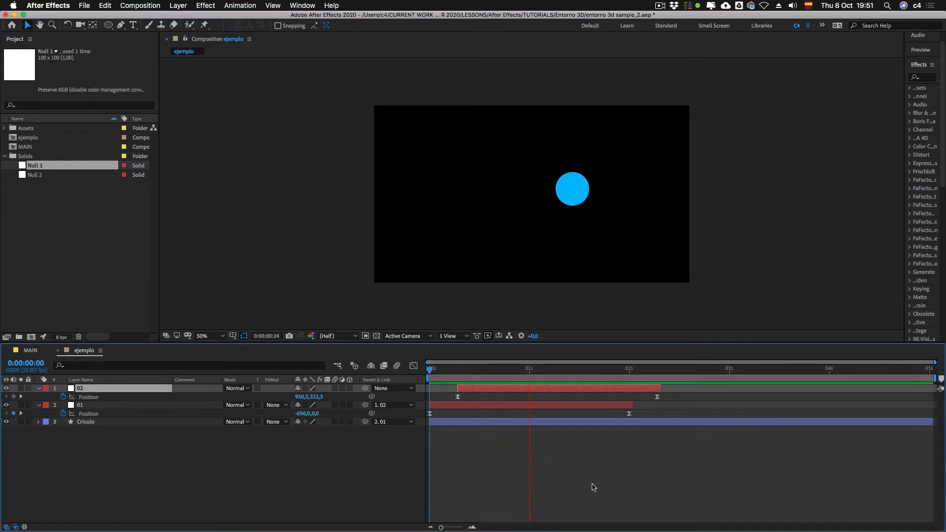
key("0")
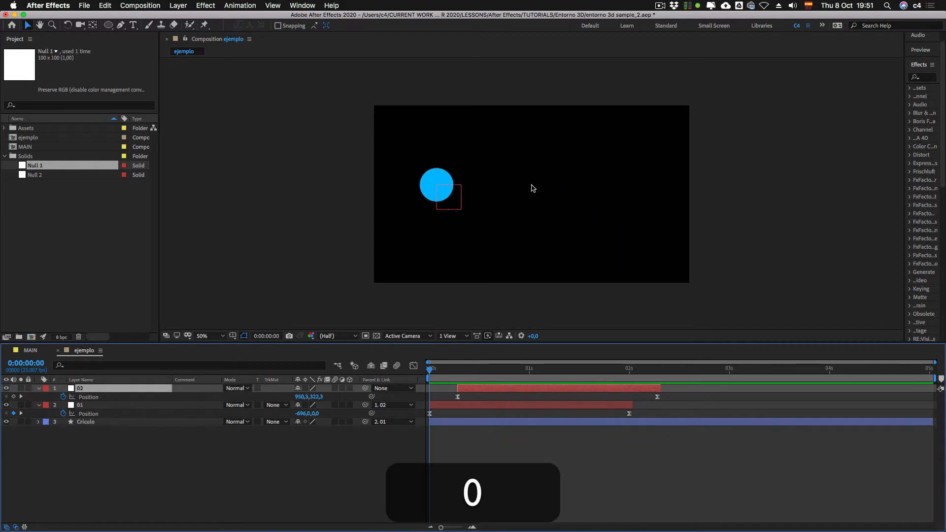
key("0")
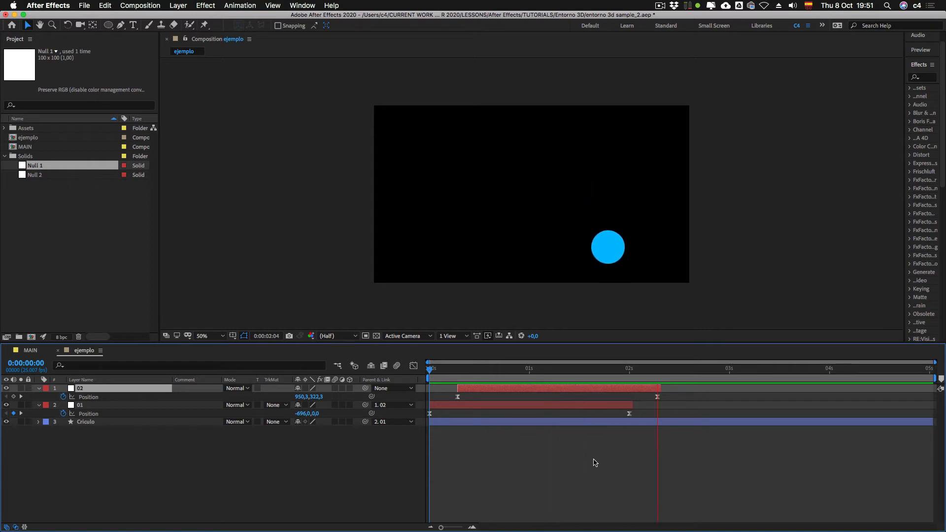
key("0")
Step: Examine the Position curves of nulls 01 and 02 together in the Graph Editor, and return to the layer bars
left_click(413, 365)
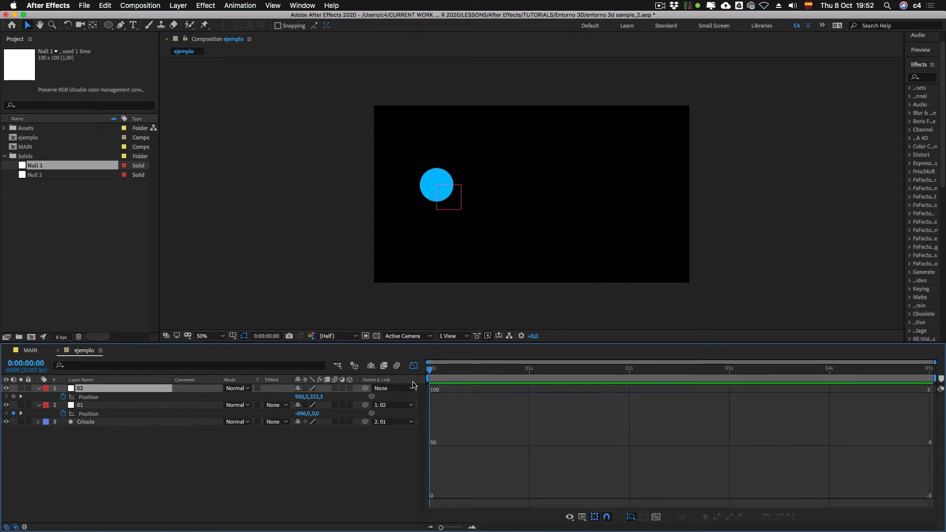
left_click(94, 414)
left_click(94, 397, "super")
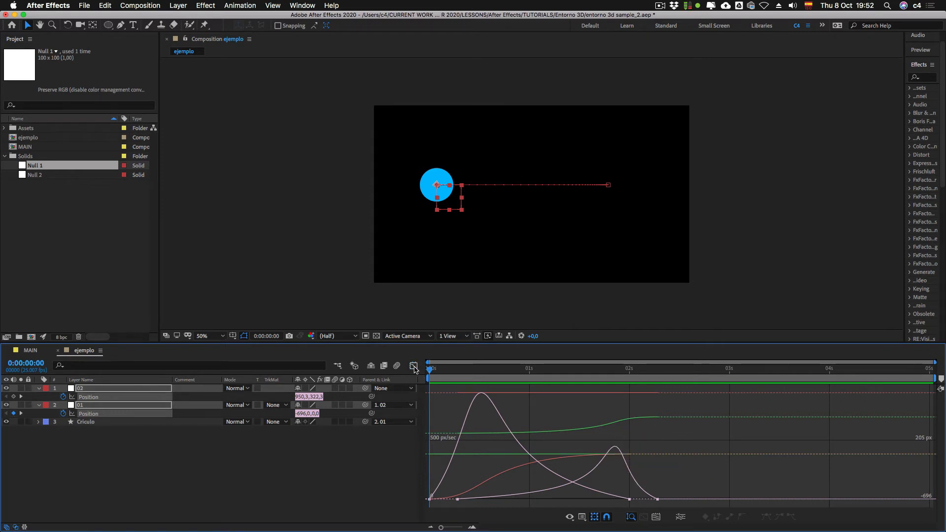
left_click(415, 368)
mouse_move(487, 389)
left_mouse_down()
mouse_move(557, 389)
mouse_move(486, 390)
left_mouse_up()
left_click(550, 445)
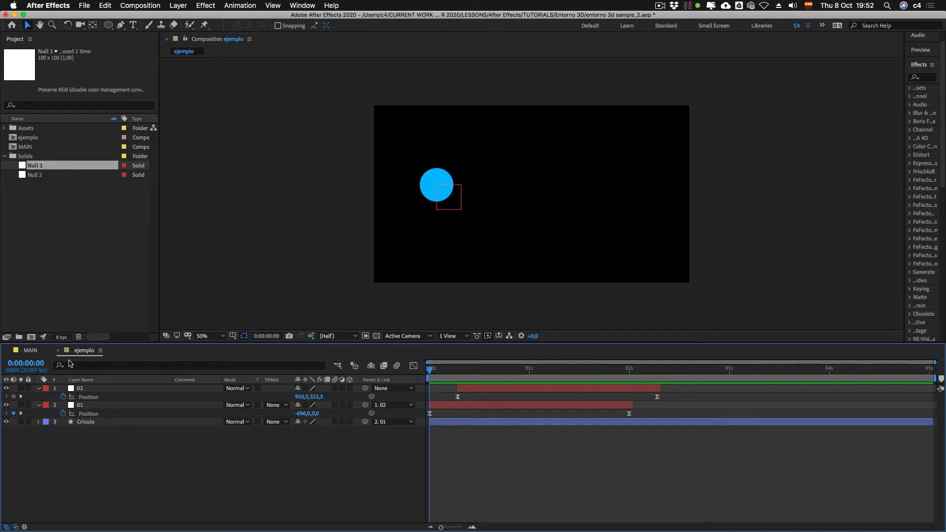
Step: Switch to the MAIN composition and reveal Camera 1's Position property
left_click(30, 351)
left_click(89, 405)
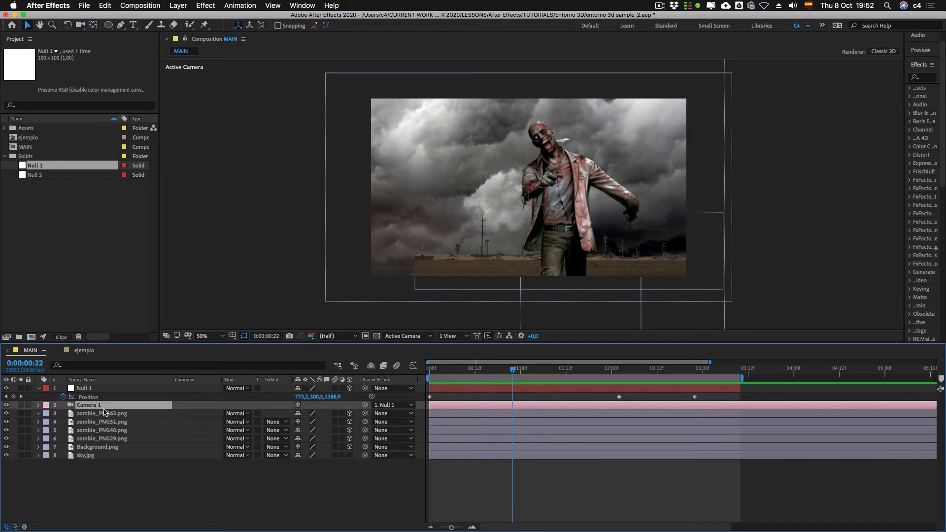
key("p")
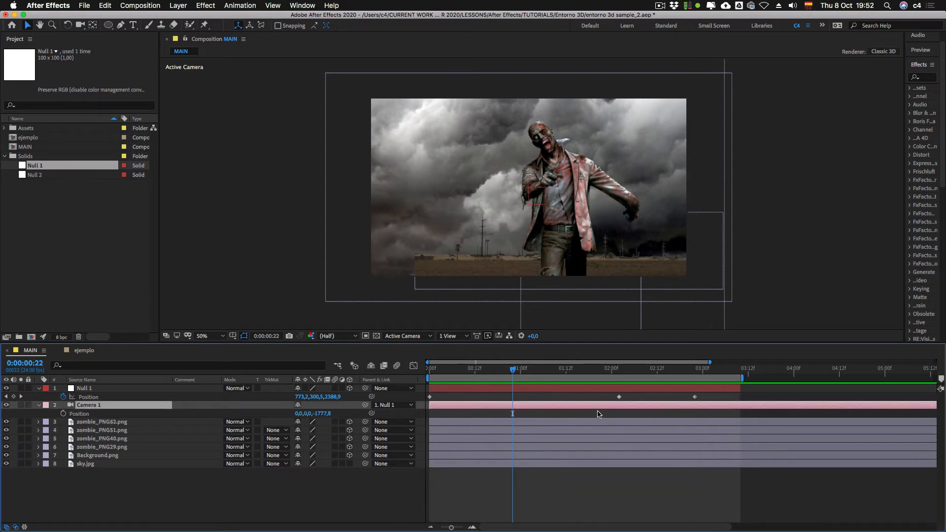
Step: In the ejemplo composition, slide null 02's layer to start at 0:00:02:00, where null 01's movement ends, and preview it
left_click(83, 351)
left_click_drag(490, 390, 654, 393)
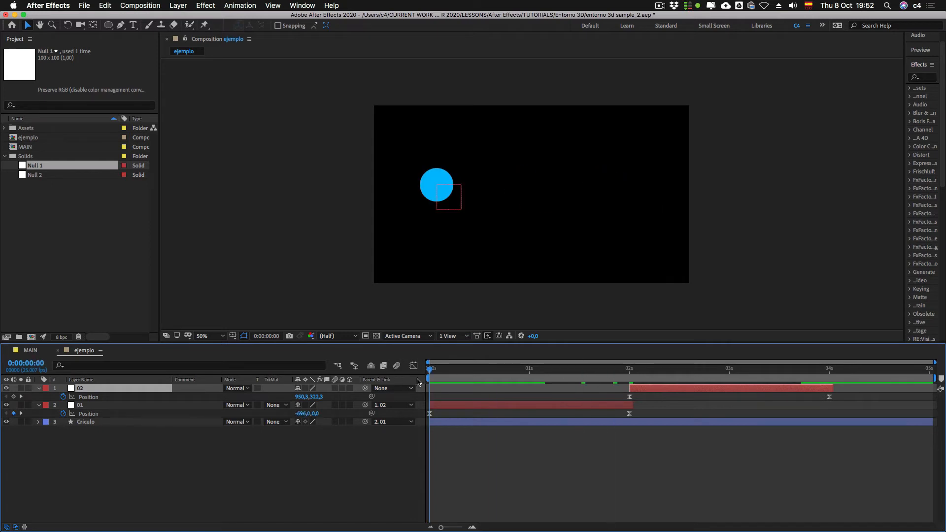
key("0")
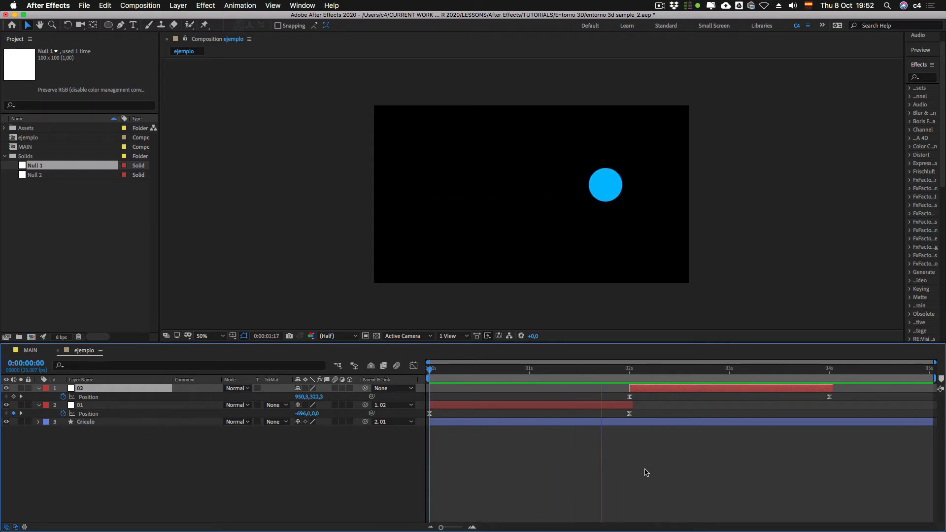
key("0")
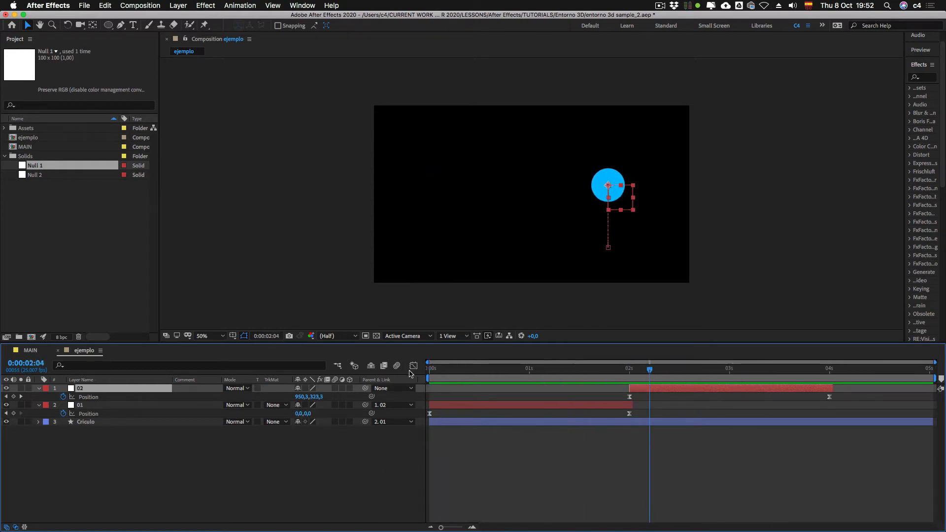
Step: Display the Position graphs of both nulls in the Graph Editor to examine their consecutive speed curves
left_click(413, 366)
left_click(165, 398)
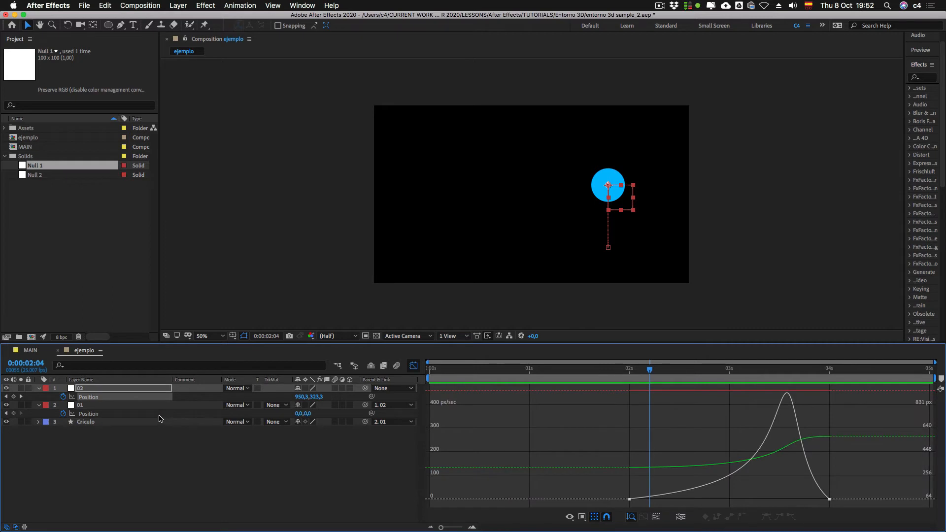
left_click(162, 415)
left_click(158, 397, "shift")
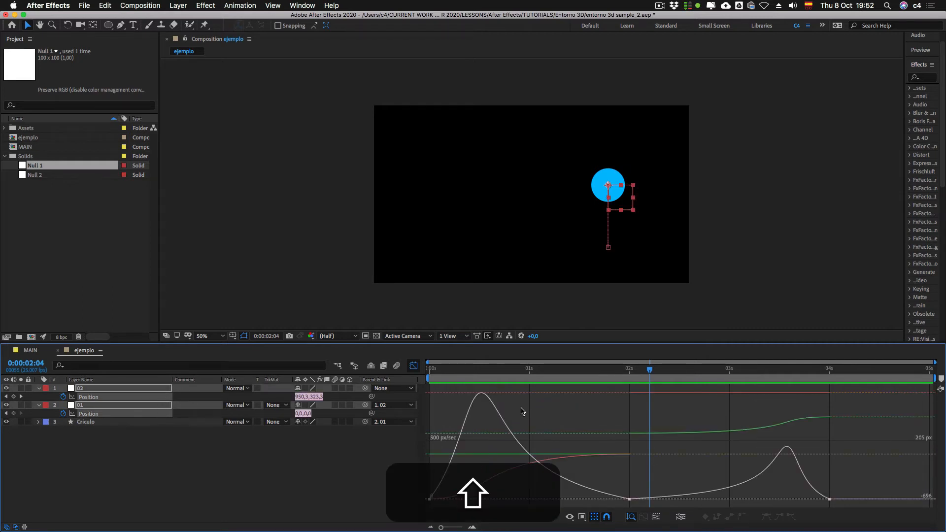
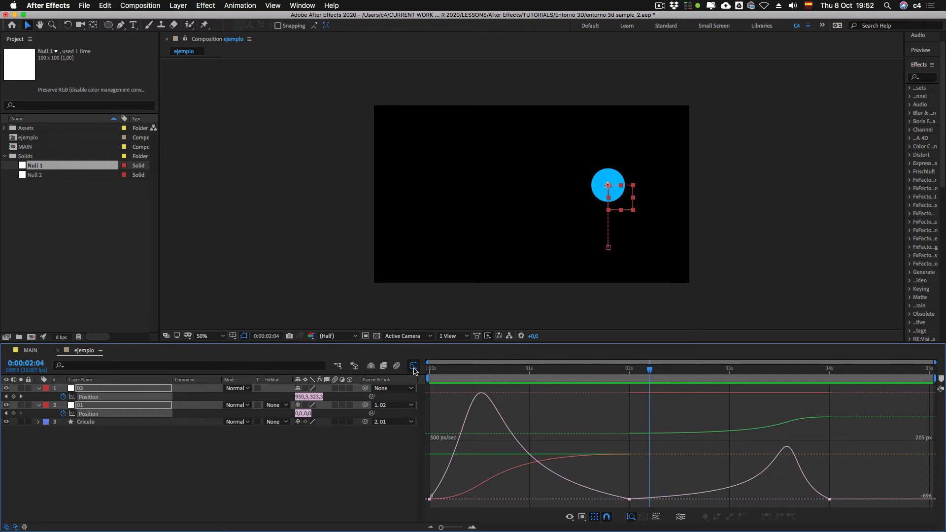
Step: Leave the Graph Editor, slide null 02's layer to start at about 0:00:01:03 so it overlaps null 01, and preview the motion
left_click(414, 366)
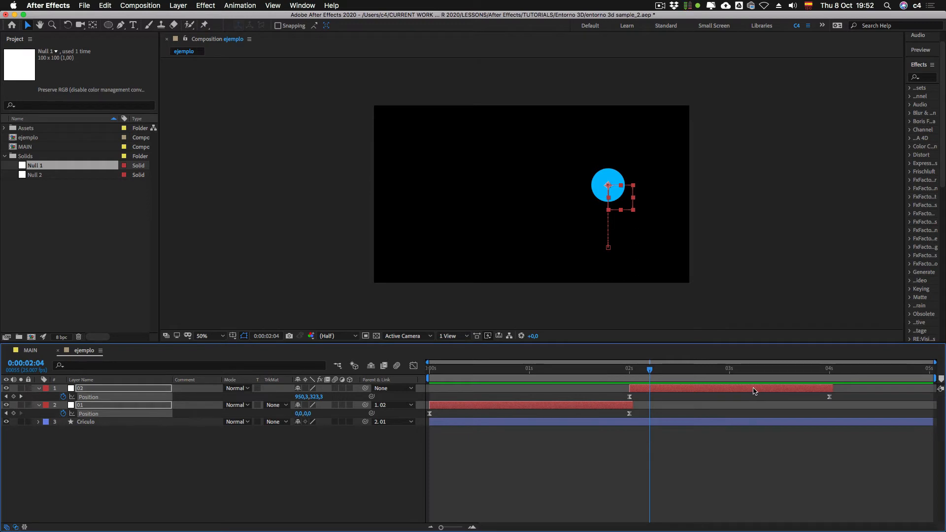
left_click_drag(753, 389, 615, 388)
key("super+z")
left_click(688, 454)
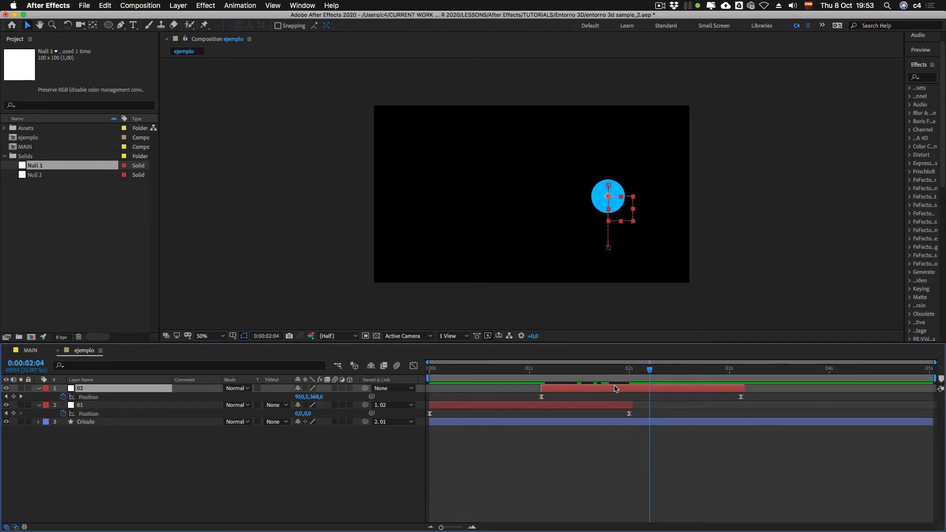
left_click(427, 370)
key("0")
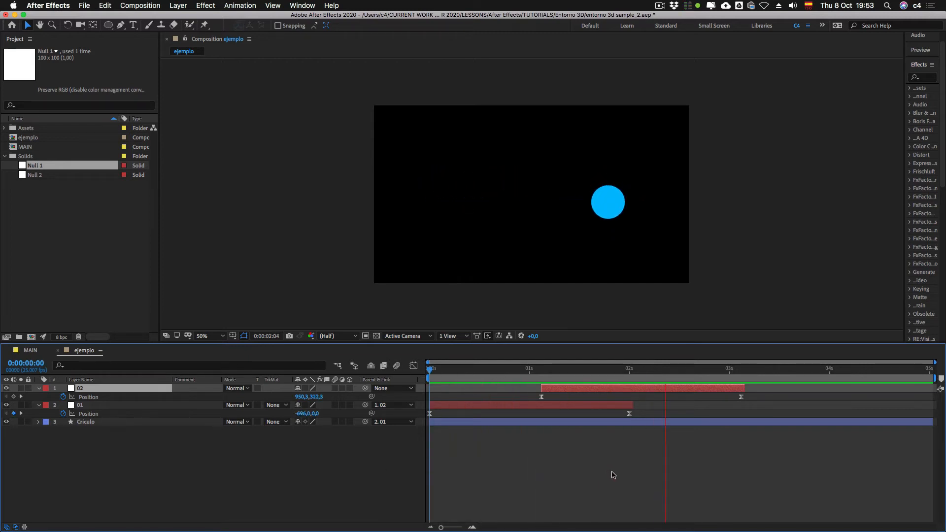
key("0")
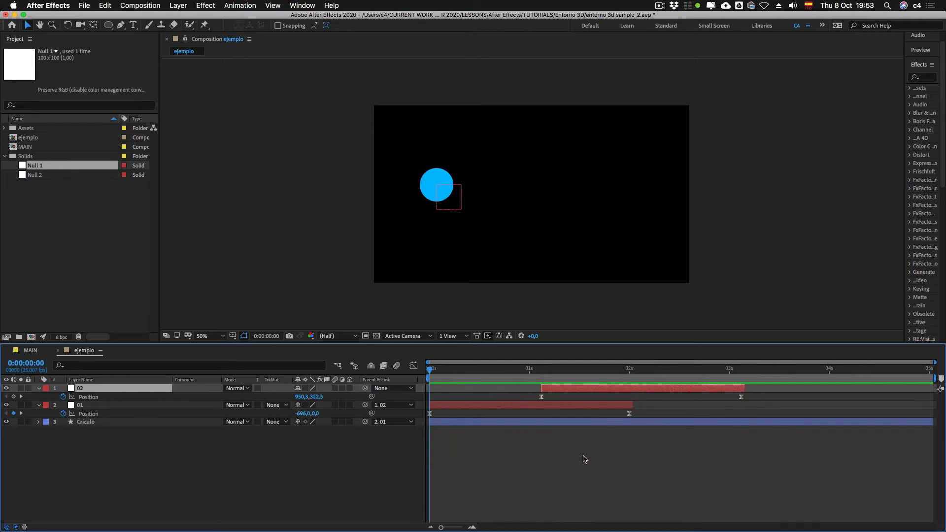
Step: In the MAIN composition, delete Null 1's last Position keyframe and return to the start of the timeline
left_click(31, 350)
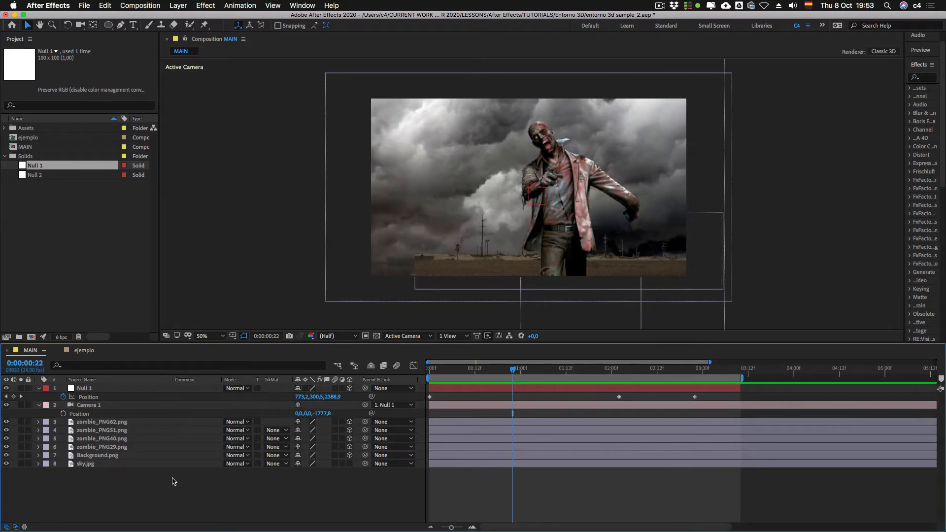
left_click_drag(493, 367, 646, 371)
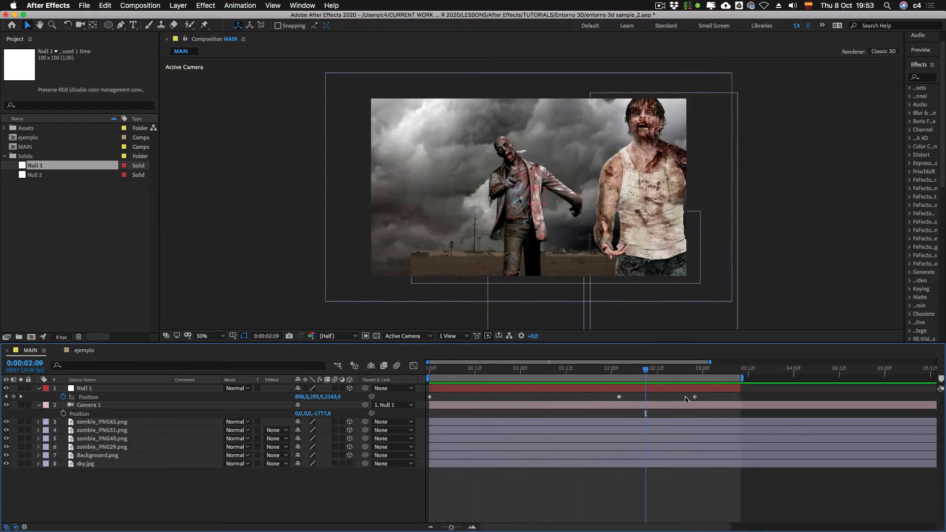
left_click(695, 397)
key("BackSpace")
key("Home")
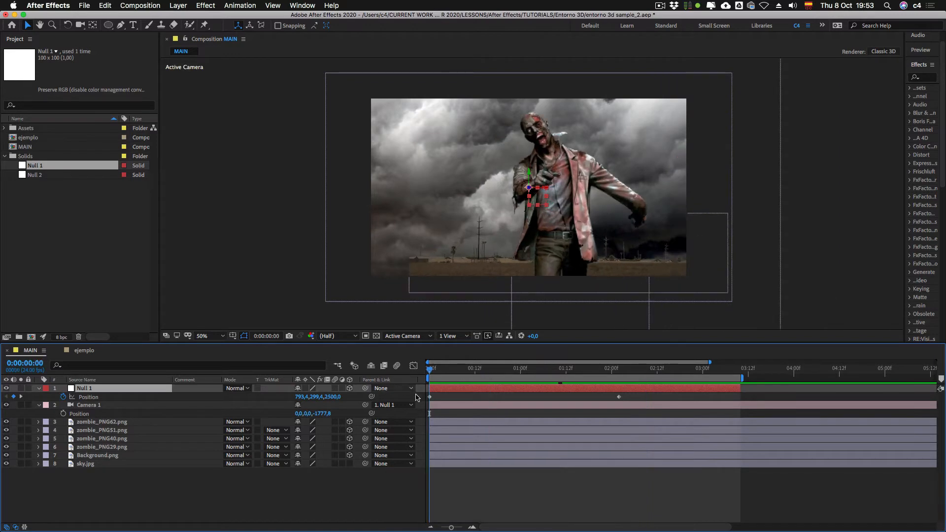
Step: Rename the Null 1 layer as Mov 01
key("Return")
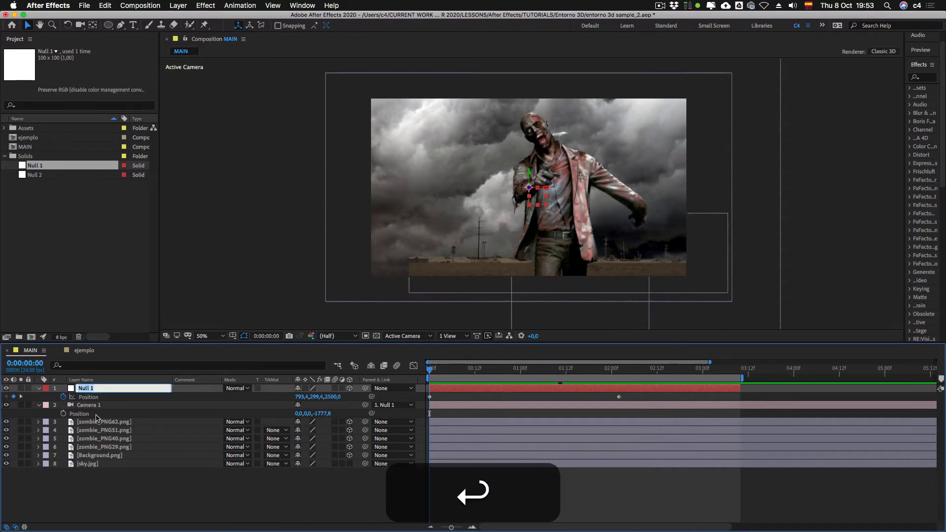
type("MOv 01")
key("BackSpace")
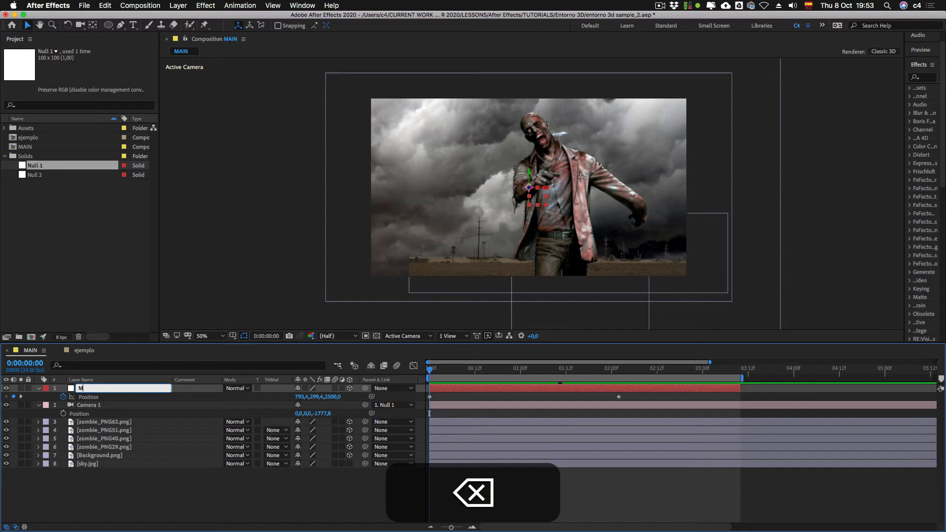
type("ov 021")
key("BackSpace")
type("1")
key("Return")
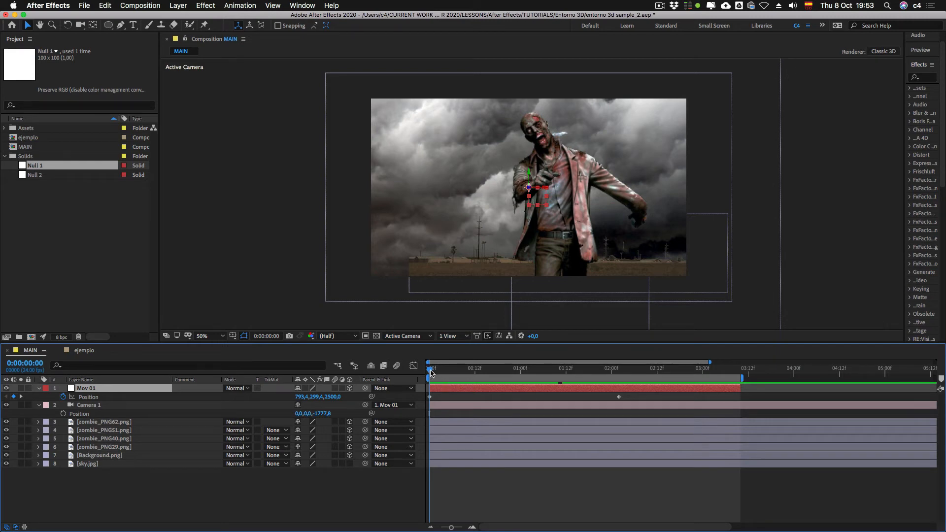
Step: Set Mov 01's Y position to 274 at both keyframes, 0:00:00:00 and 0:00:02:02
mouse_move(431, 372)
left_mouse_down()
mouse_move(618, 371)
mouse_move(418, 374)
left_mouse_up()
left_click_drag(316, 398, 307, 398)
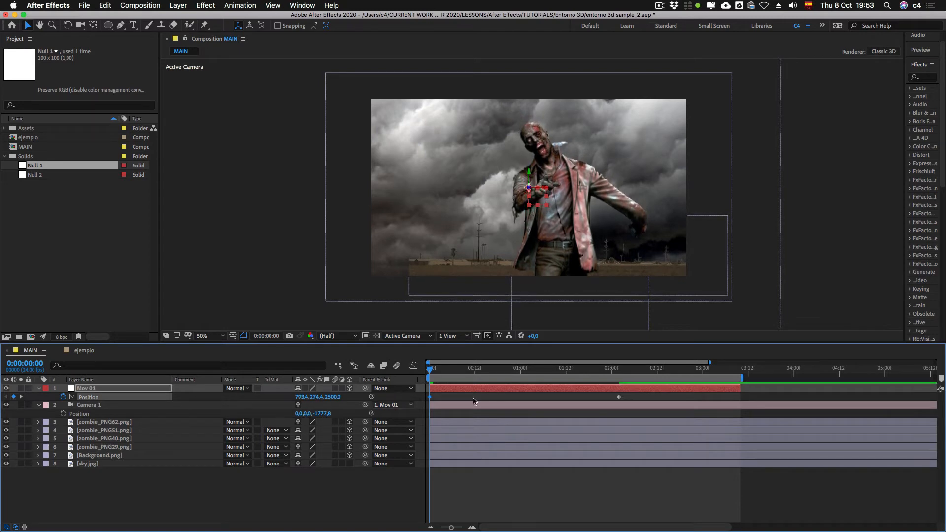
left_click(618, 372, "shift")
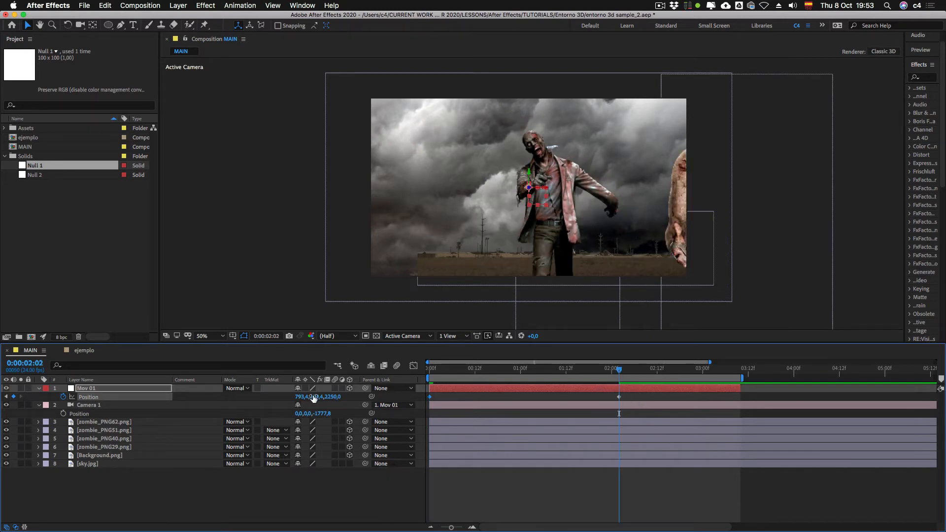
key("Home")
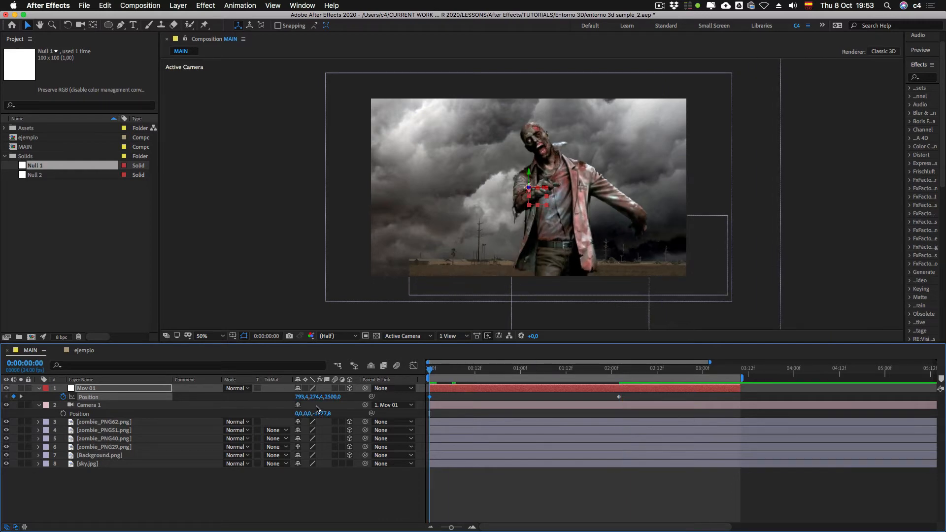
left_click(314, 397)
type("2")
key("Return")
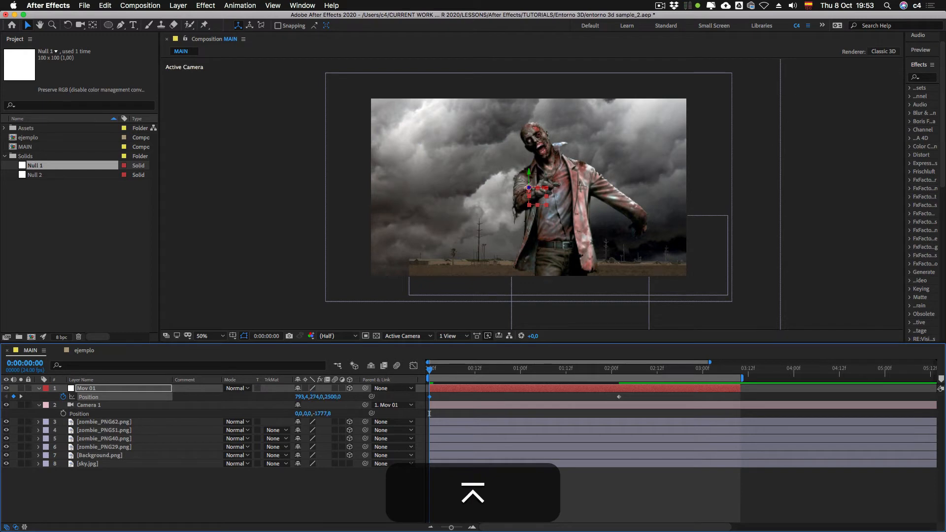
key("k")
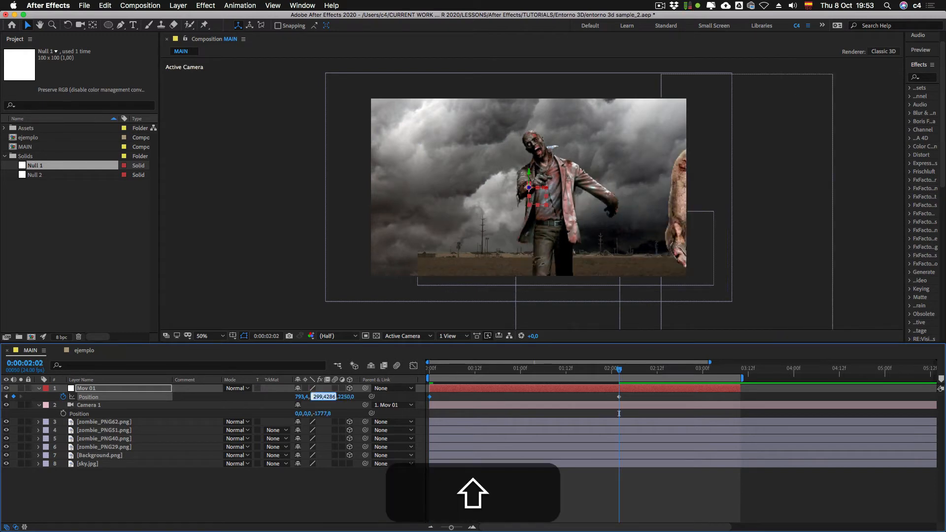
type("274")
key("Return")
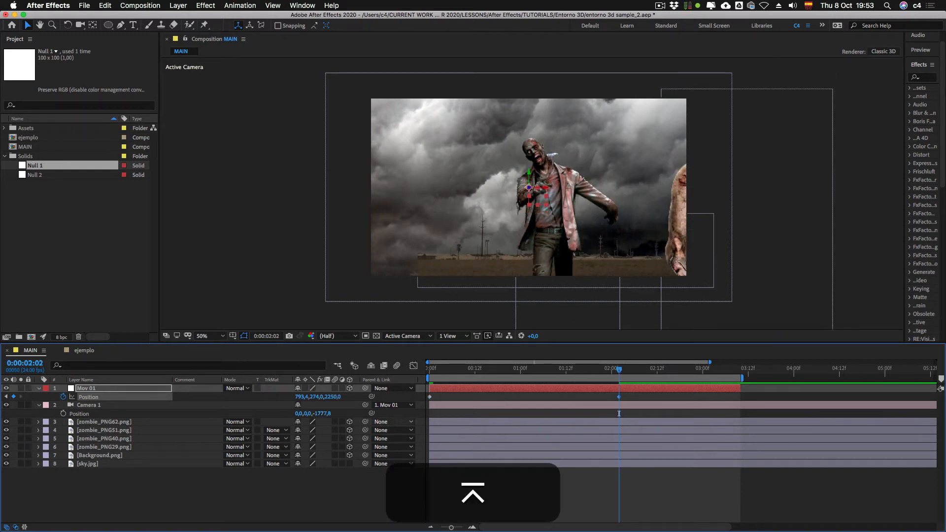
Step: Preview the camera move, and shift Mov 01's Y position to about 302.6 at the 0:00:02:02 keyframe
key("space")
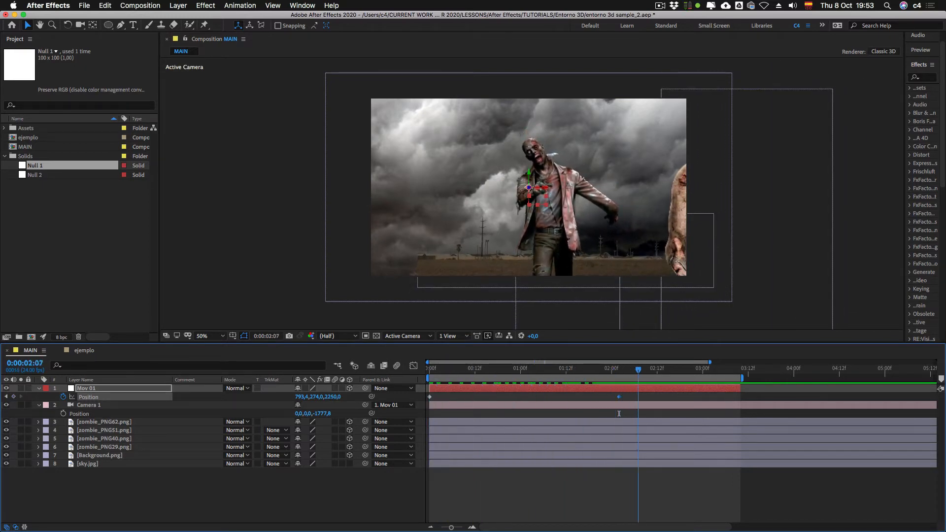
key("space")
key("space")
key("space")
left_click_drag(537, 196, 537, 203)
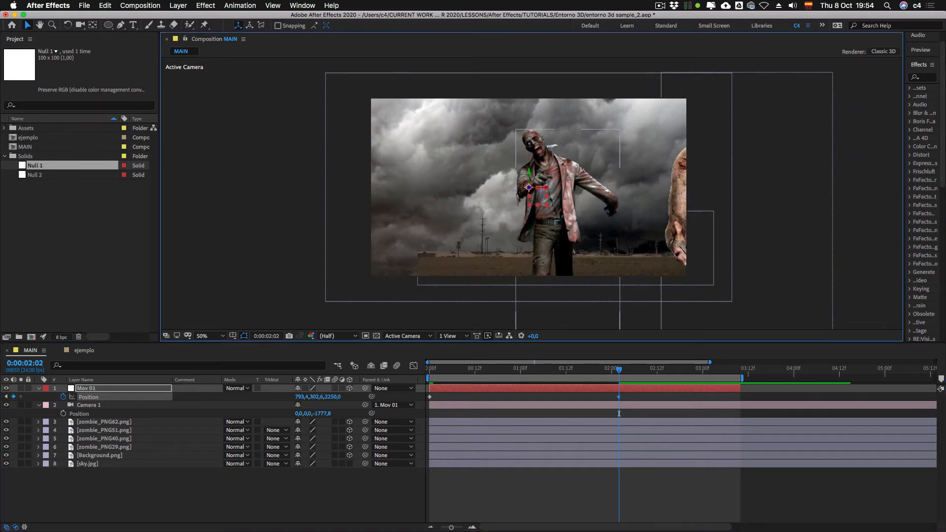
left_click(619, 414)
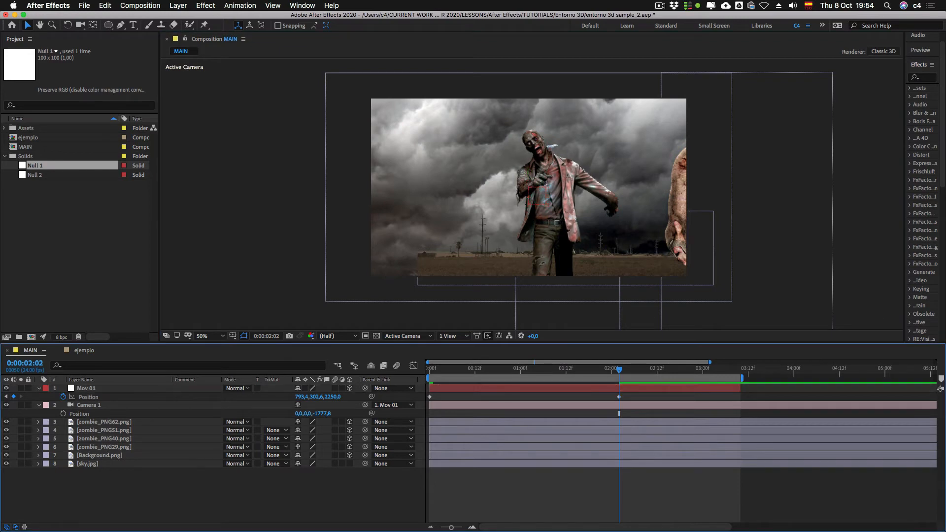
Step: Trim the Mov 01 layer to end just after its 0:00:02:02 keyframe, and duplicate the layer
left_click_drag(740, 388, 626, 389)
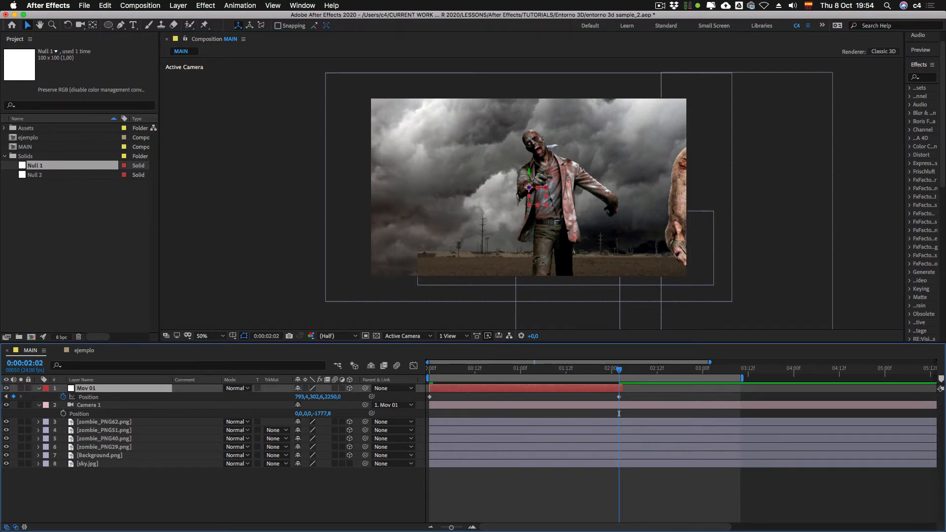
left_click(619, 414)
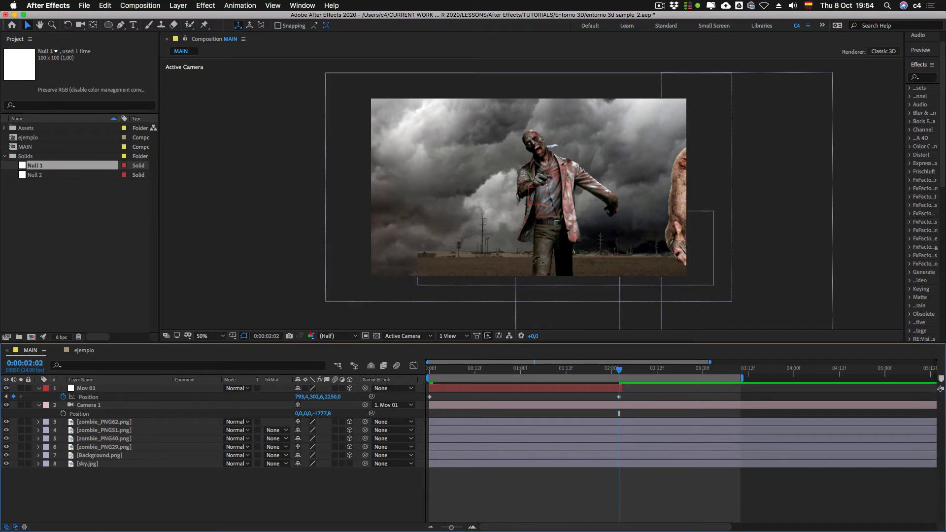
left_click(619, 388)
key("super+d")
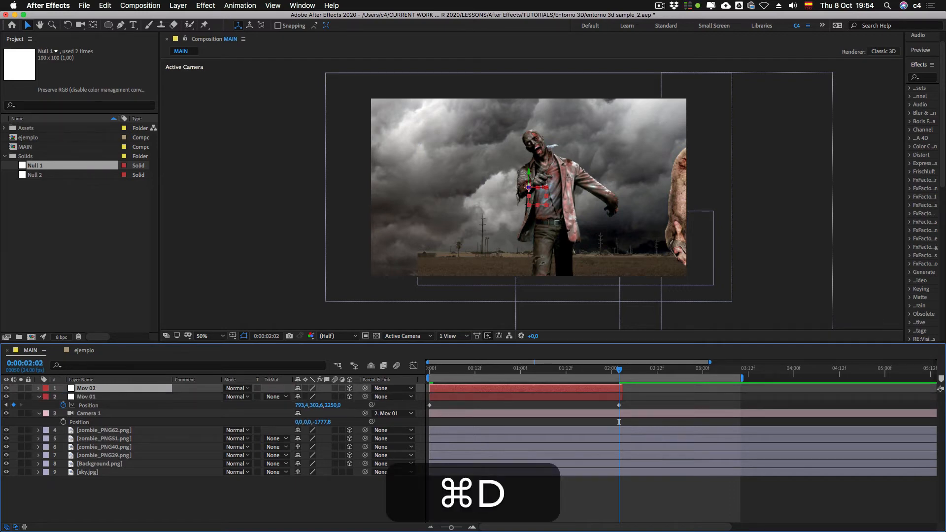
Step: Slide the duplicate Mov 02 to start at 0:00:02:02, and delete its Position keyframes
key("u")
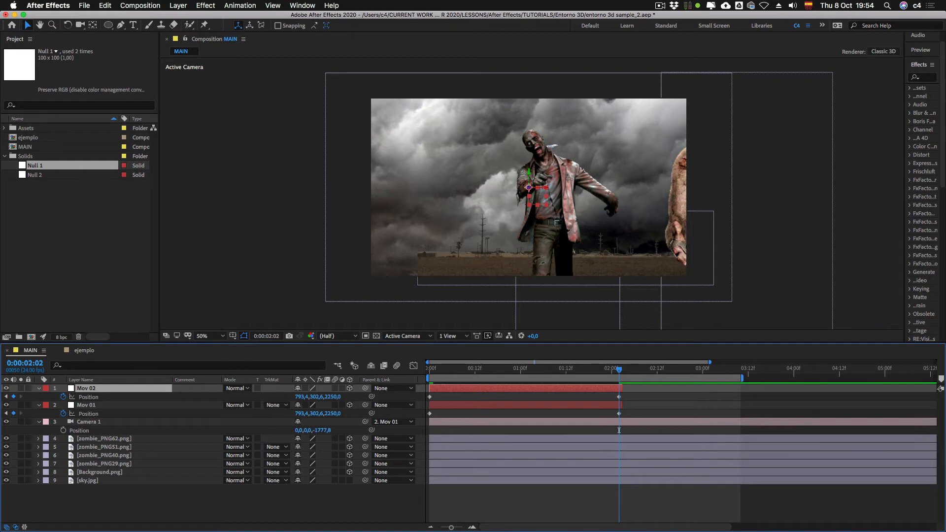
mouse_move(634, 402)
left_mouse_down()
mouse_move(425, 394)
mouse_move(625, 388)
left_mouse_up()
key("BackSpace")
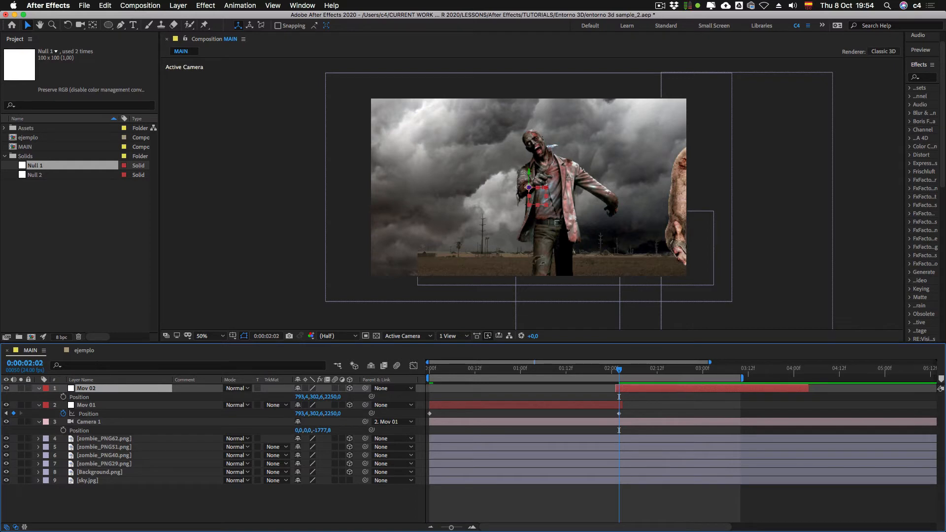
Step: Extend the end of the work area to about 0:00:04:21
left_click_drag(742, 378, 874, 377)
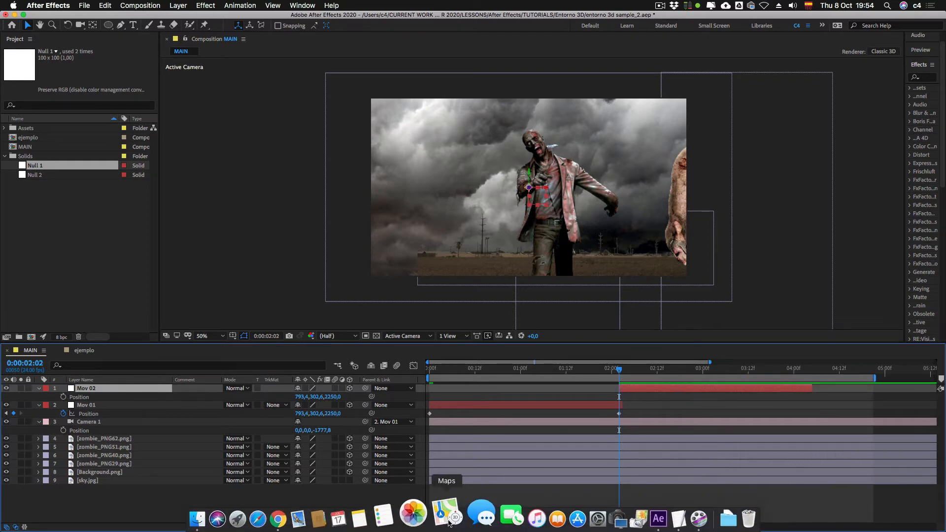
left_click_drag(452, 527, 449, 527)
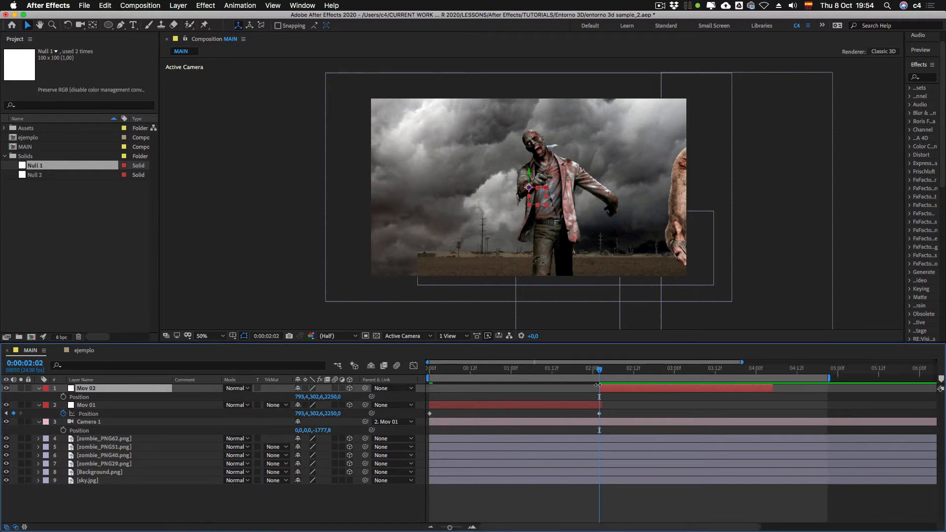
Step: Parent Mov 01 to Mov 02, and set a Position keyframe on Mov 02 at 0:00:02:02
left_click(111, 405)
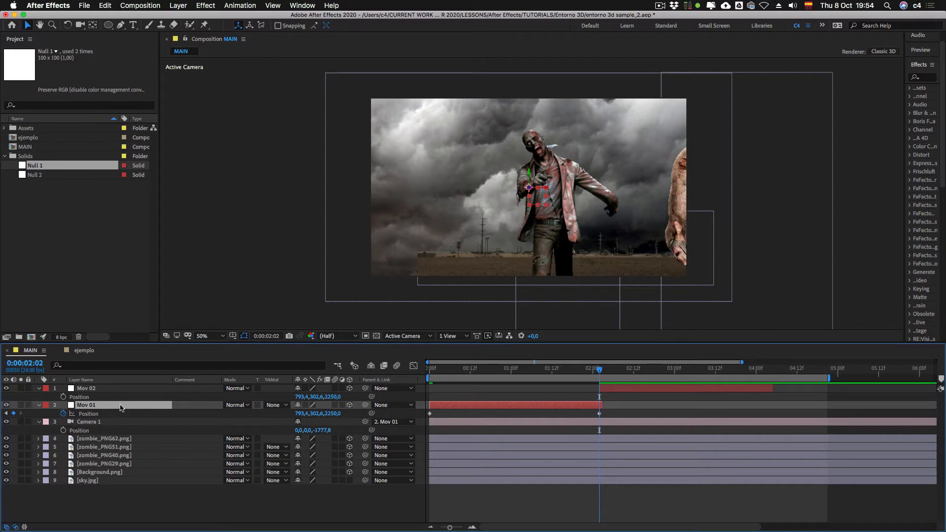
left_click_drag(365, 404, 107, 389)
left_click(633, 390)
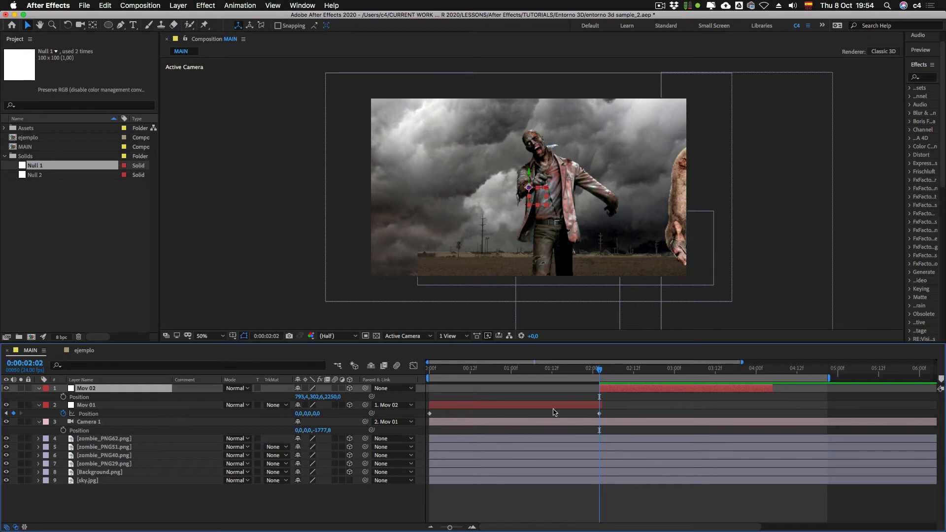
left_click(63, 396)
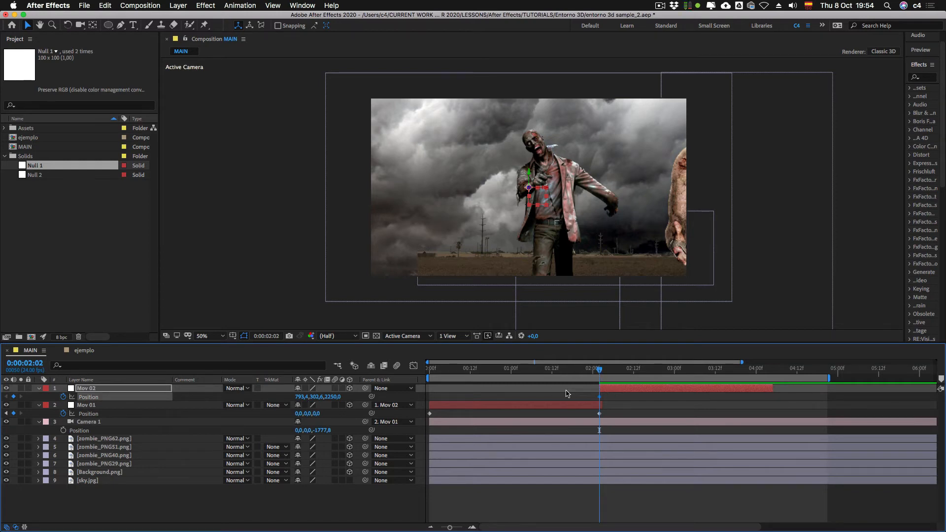
Step: Change the label colour of Mov 02 to Pink and of Camera 1 to Fuchsia
left_click(45, 391)
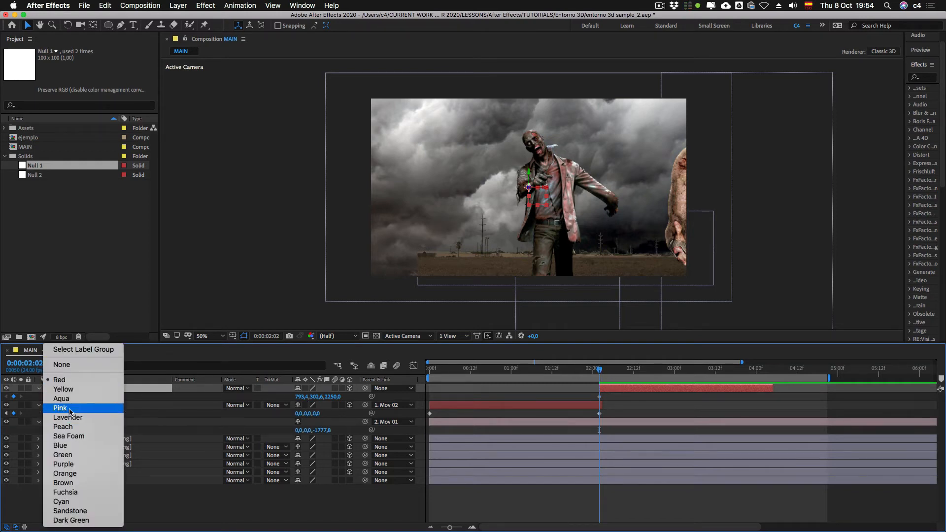
left_click(94, 414)
left_click(564, 425)
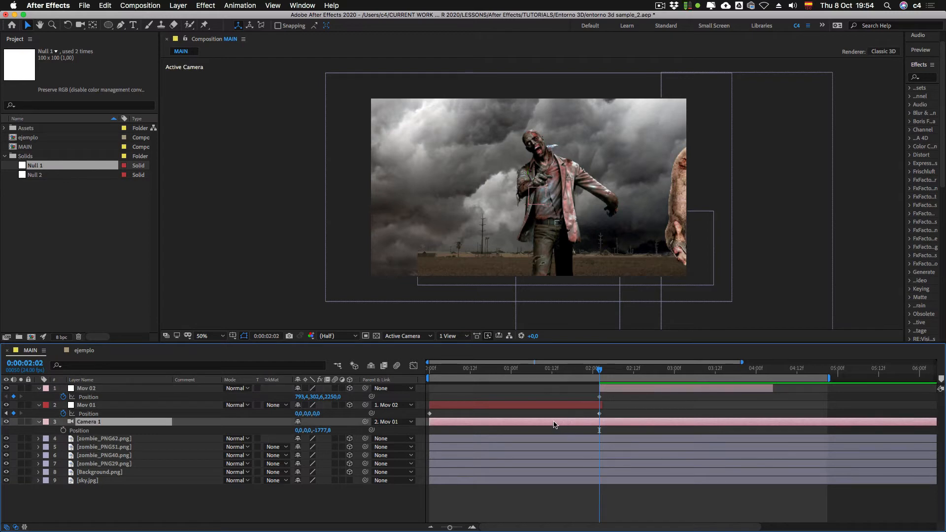
left_click(44, 422)
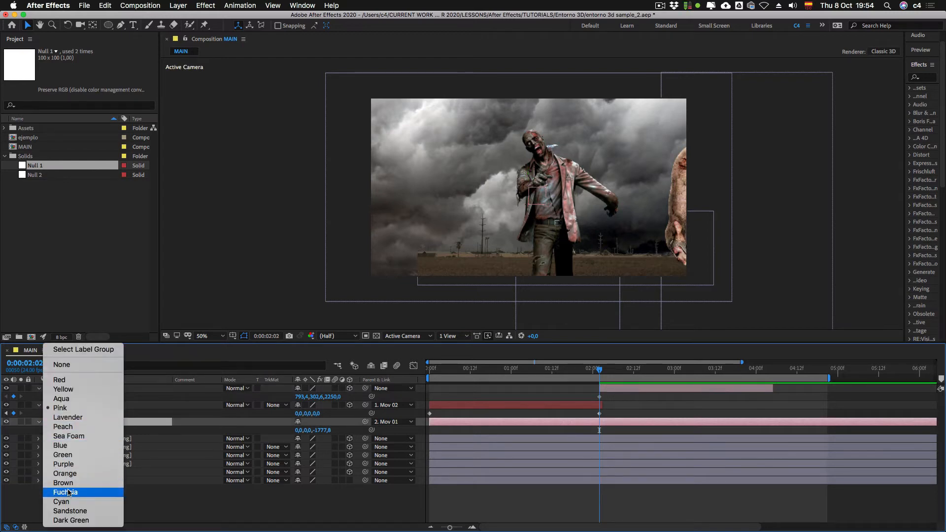
left_click(96, 492)
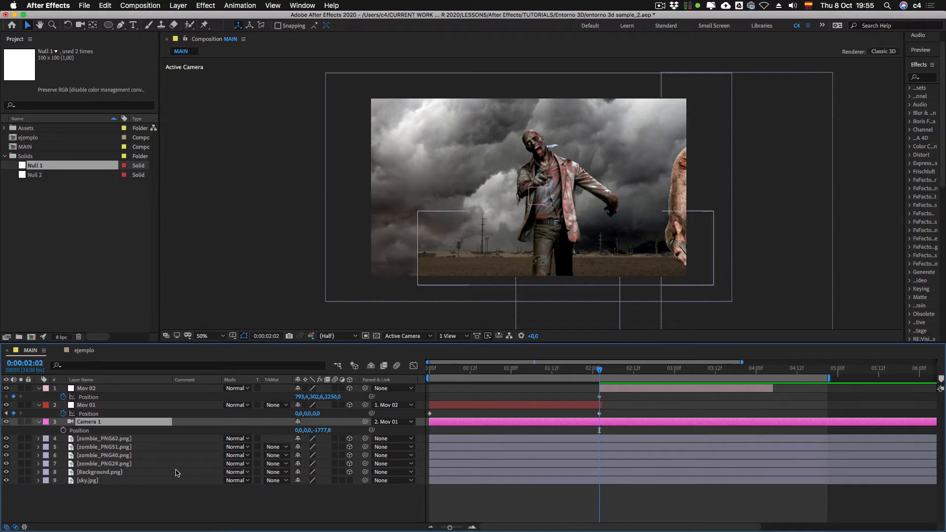
Step: Animate Mov 02 with a second Position keyframe at 0:00:03:08, moving it to 1121.4, 302.6, 1906
left_click(616, 392)
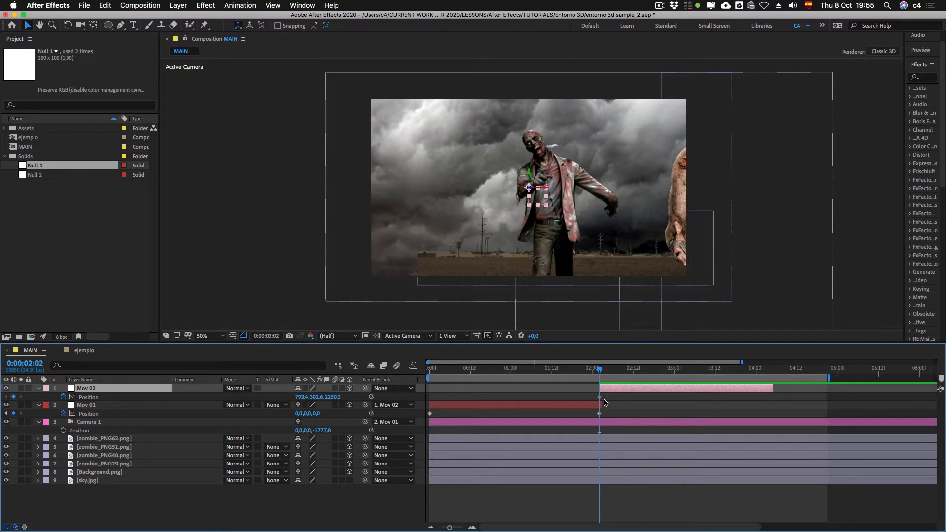
key("shift+Page_Down")
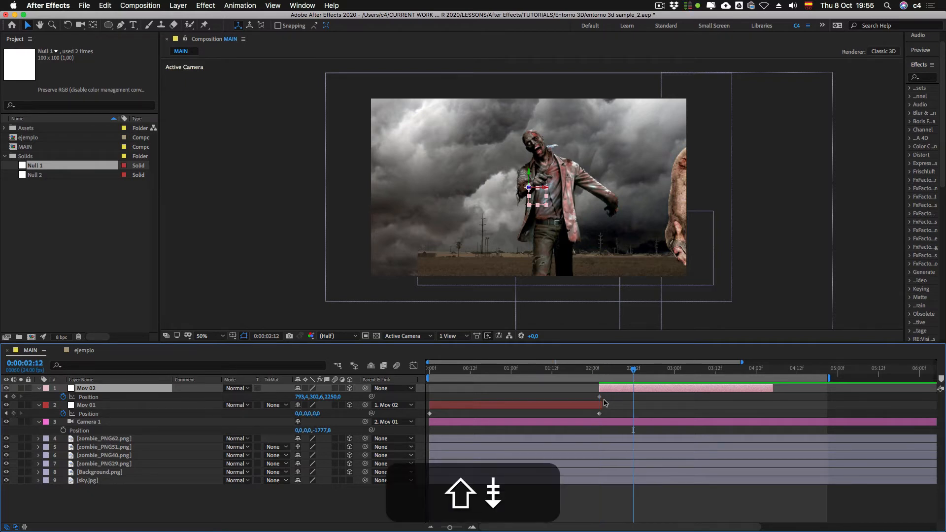
key("shift+Page_Down")
key("shift+Page_Down")
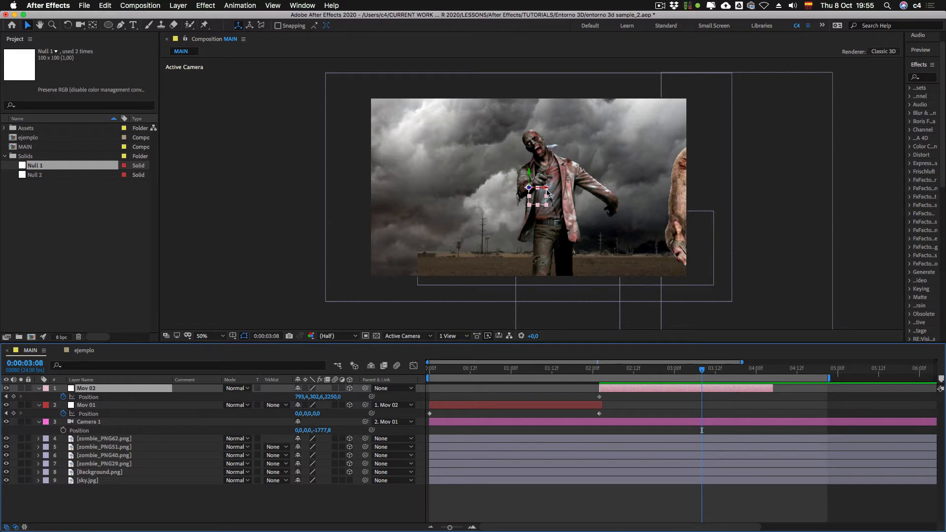
left_click_drag(545, 188, 565, 190)
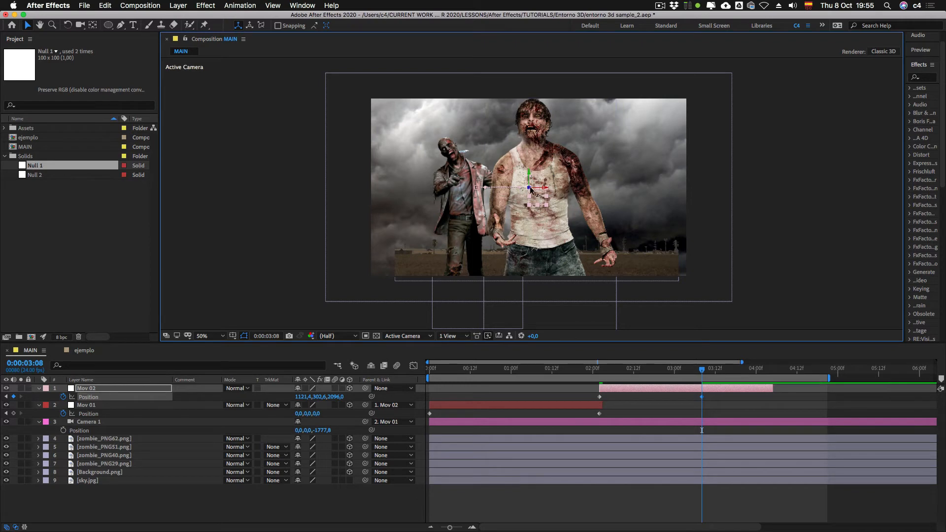
left_click_drag(529, 188, 575, 193)
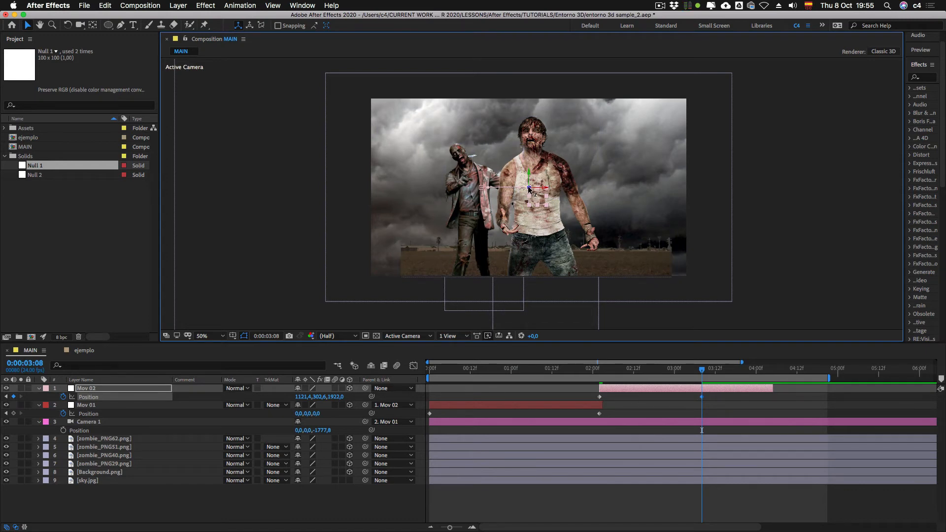
left_click_drag(528, 189, 519, 232)
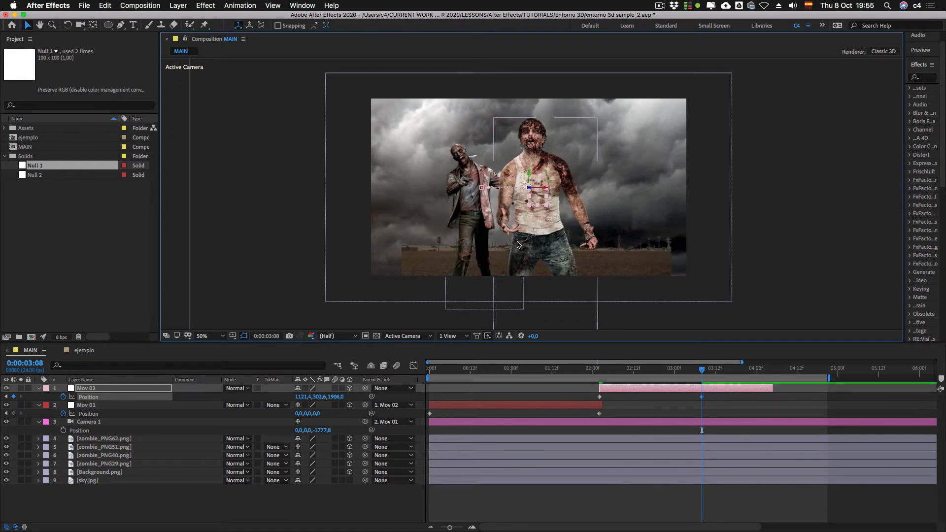
Step: Trim the end of Mov 02 to its last keyframe at about 0:00:03:08, and scrub through its move
left_click_drag(761, 393, 705, 397)
mouse_move(587, 374)
left_mouse_down()
mouse_move(537, 374)
mouse_move(685, 371)
mouse_move(451, 382)
mouse_move(705, 392)
mouse_move(599, 394)
mouse_move(682, 397)
mouse_move(619, 399)
mouse_move(650, 403)
left_mouse_up()
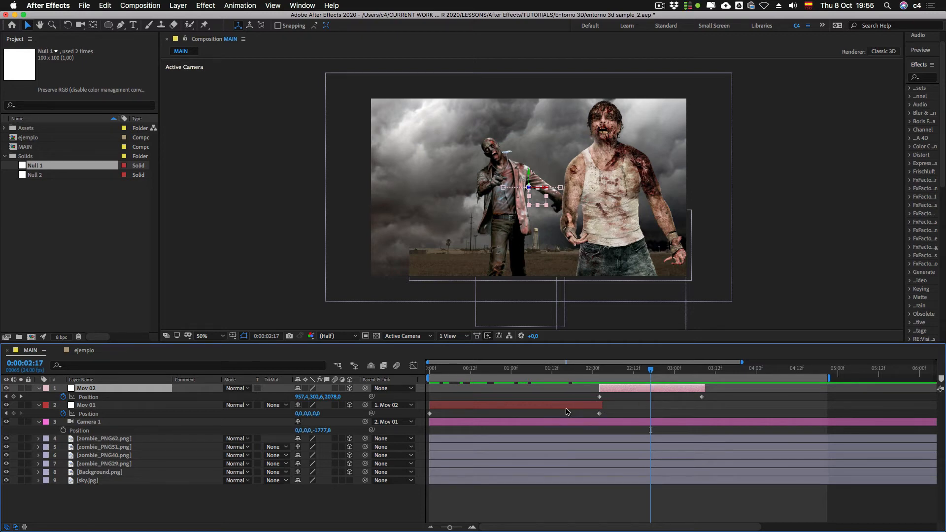
left_click(526, 408)
Step: Duplicate Mov 02, leaving the copy without Position keyframes and with a Red label
left_click(678, 389)
key("super")
key("super+d")
key("super+u")
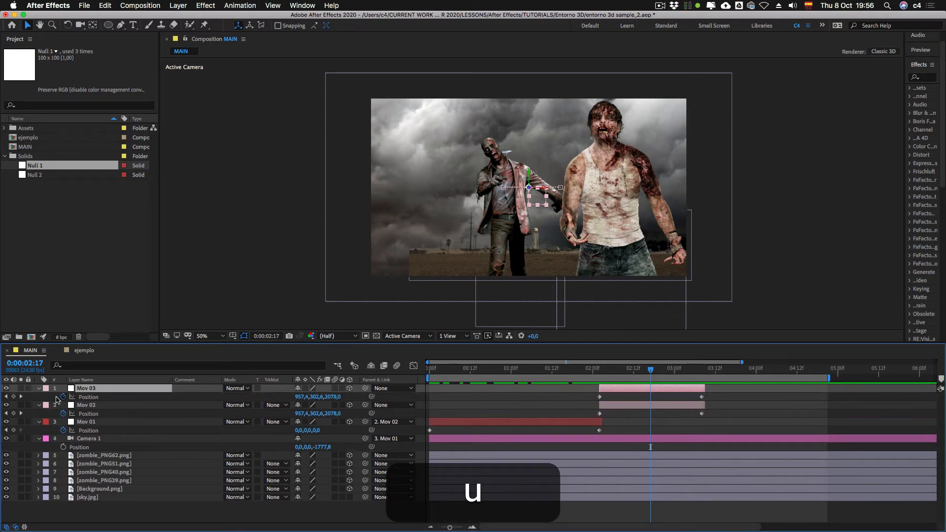
left_click(46, 388)
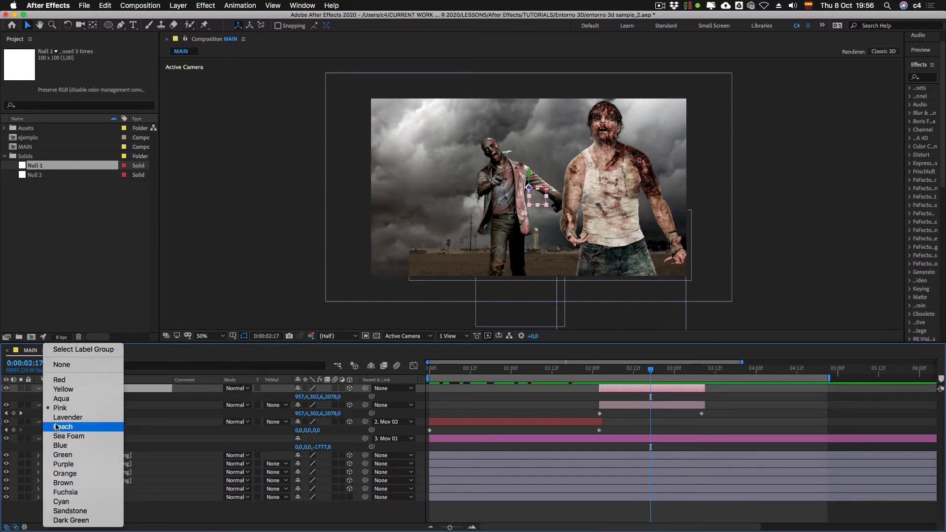
left_click(59, 380)
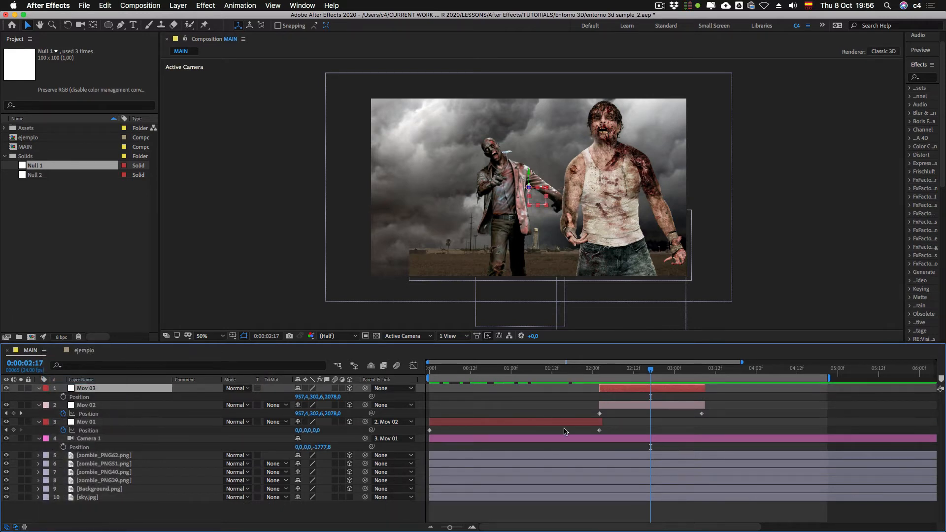
Step: Slide and lengthen Mov 03 to run from 0:00:03:08 to about 0:00:05:19, and extend the work area's end to about 0:00:07:23
left_click_drag(610, 389, 692, 389)
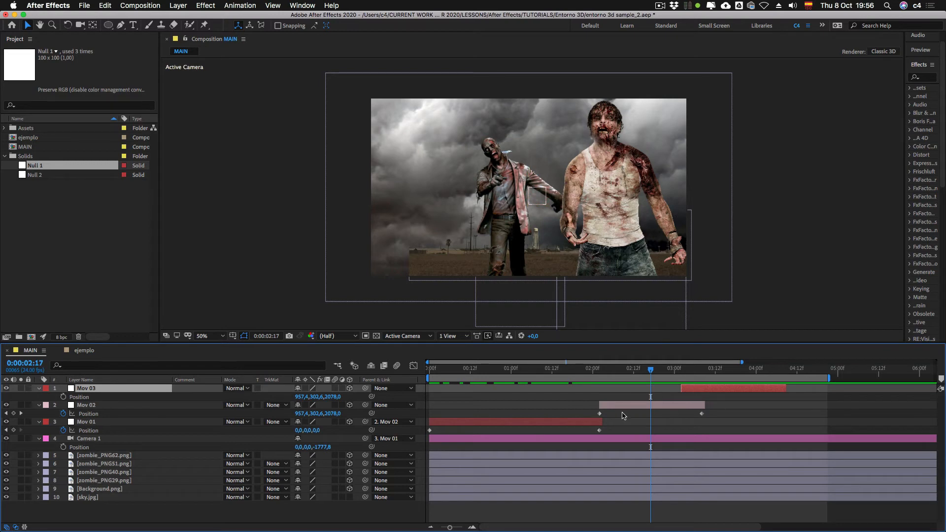
left_click(431, 527)
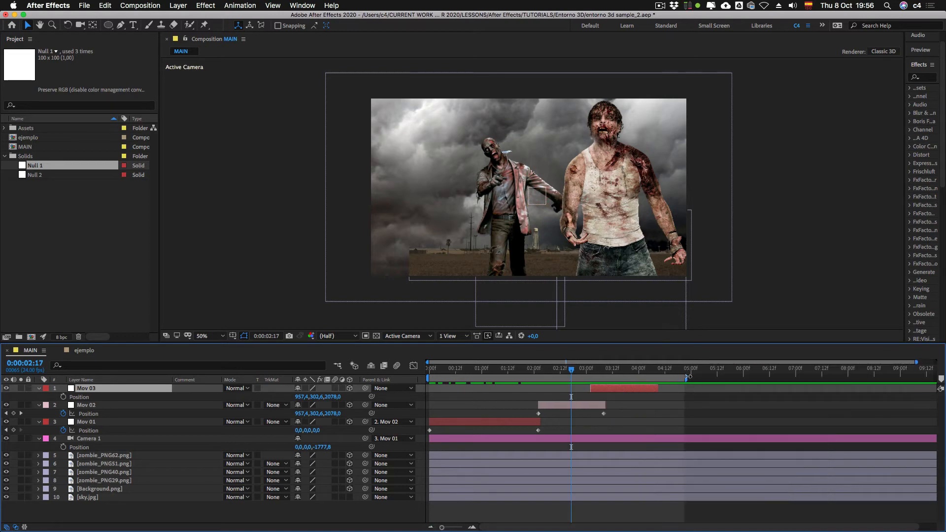
left_click_drag(688, 376, 844, 377)
left_click_drag(600, 392, 732, 388)
left_click(603, 369, "shift")
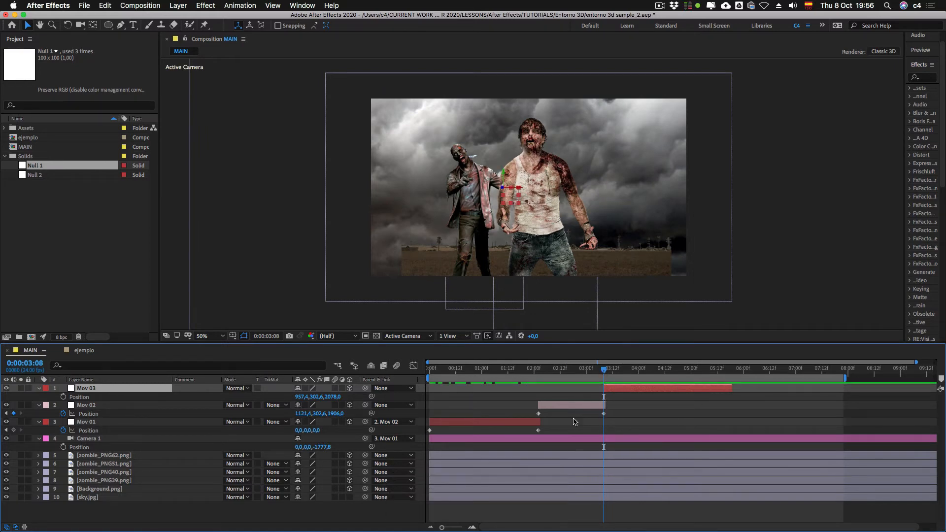
Step: Parent Mov 02 to Mov 03, and set a Position keyframe on Mov 03 at 0:00:03:08
left_click(455, 528)
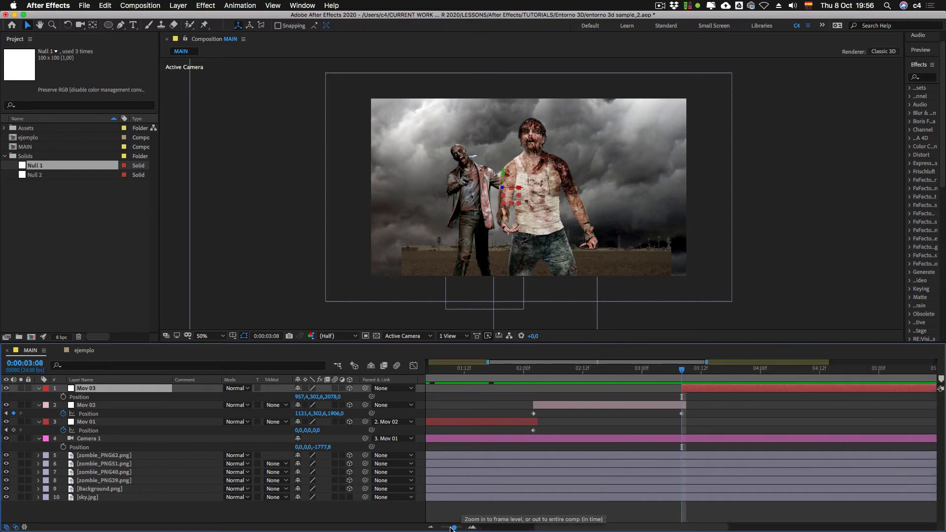
left_click(450, 527)
left_click_drag(510, 529, 519, 528)
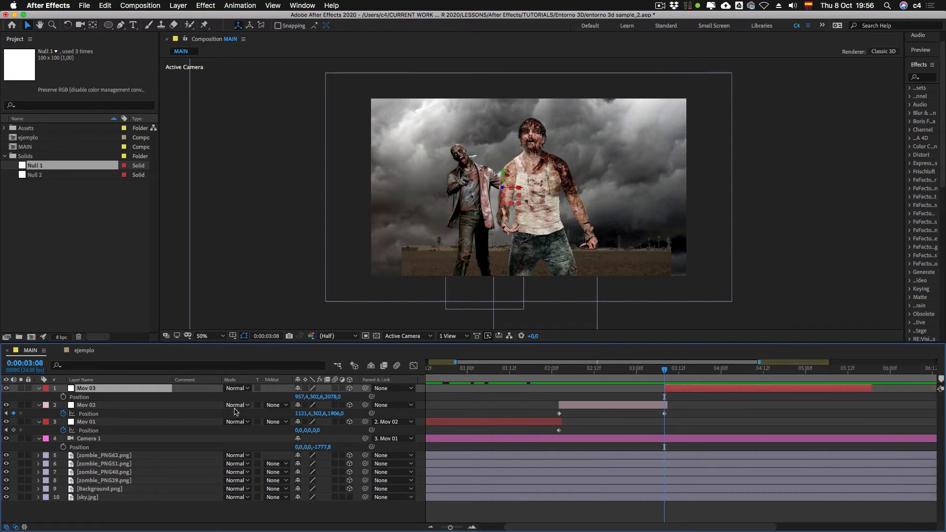
left_click(91, 405)
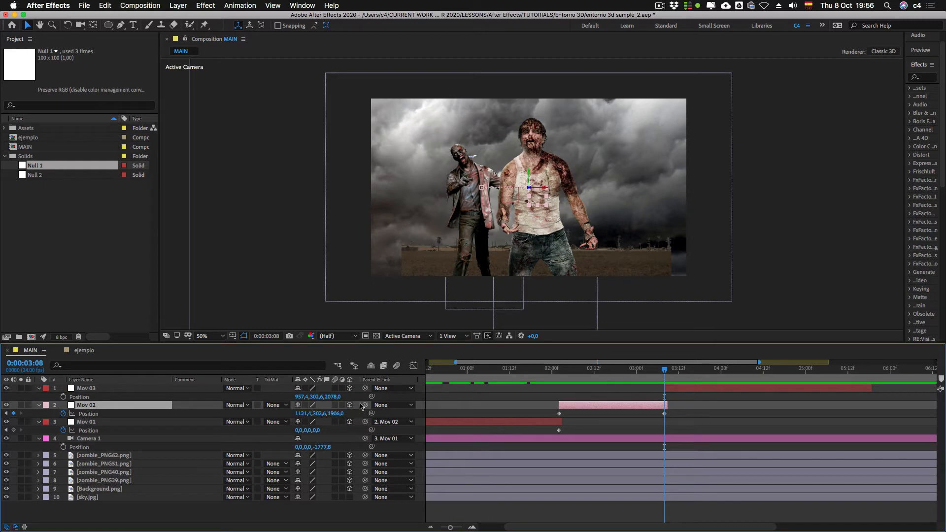
left_click_drag(365, 405, 91, 389)
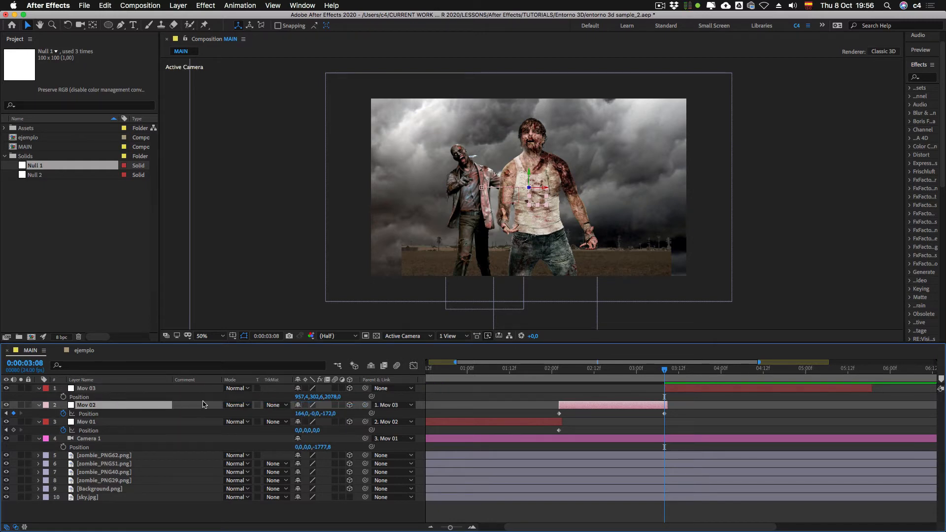
left_click(63, 397)
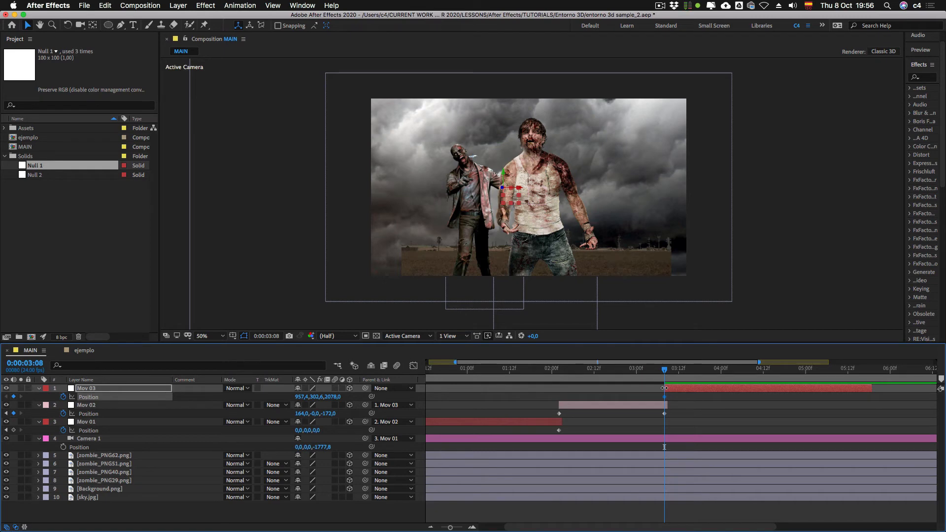
Step: Move Mov 03 to Position 957.4, 316.6, 1842 at 0:00:05:10, and trim the end of the layer to that time
key("shift+Page_Down")
key("shift+Page_Down")
key("shift+Page_Down")
key("shift+Page_Down")
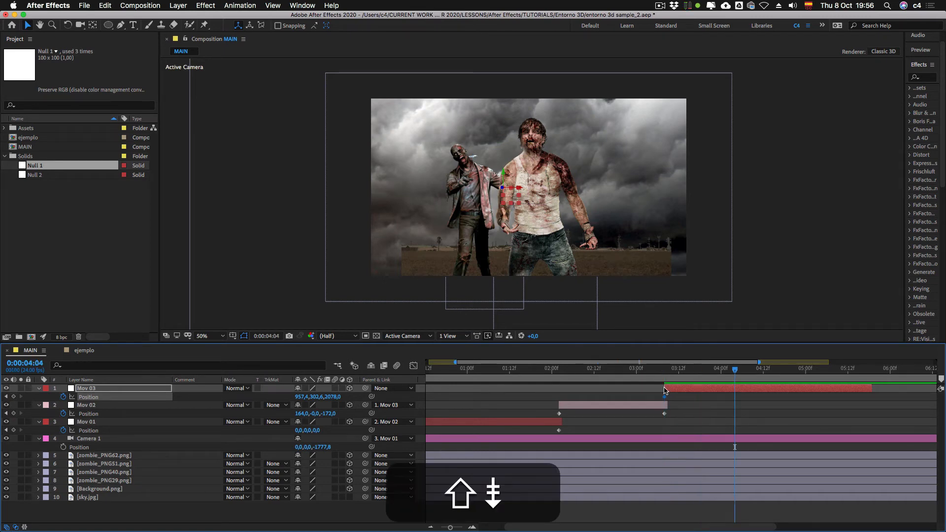
key("shift+Page_Down")
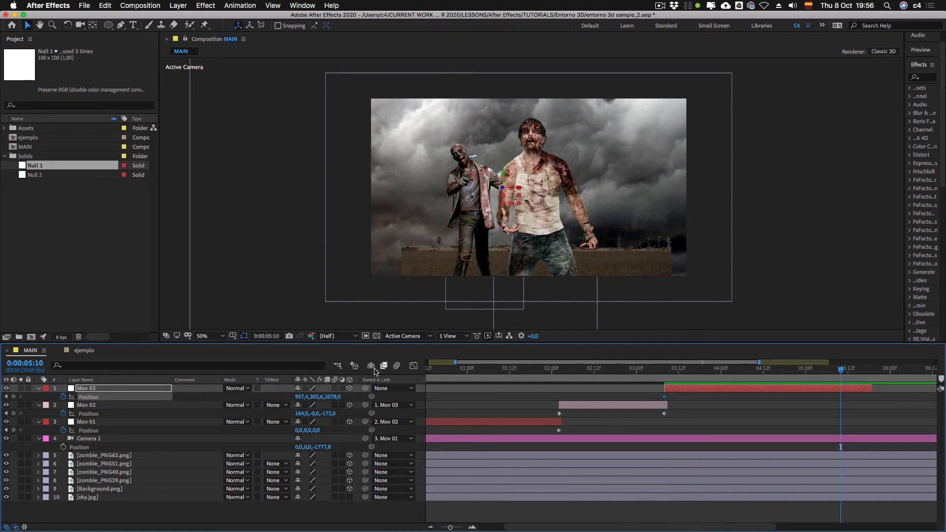
left_click_drag(501, 189, 444, 187)
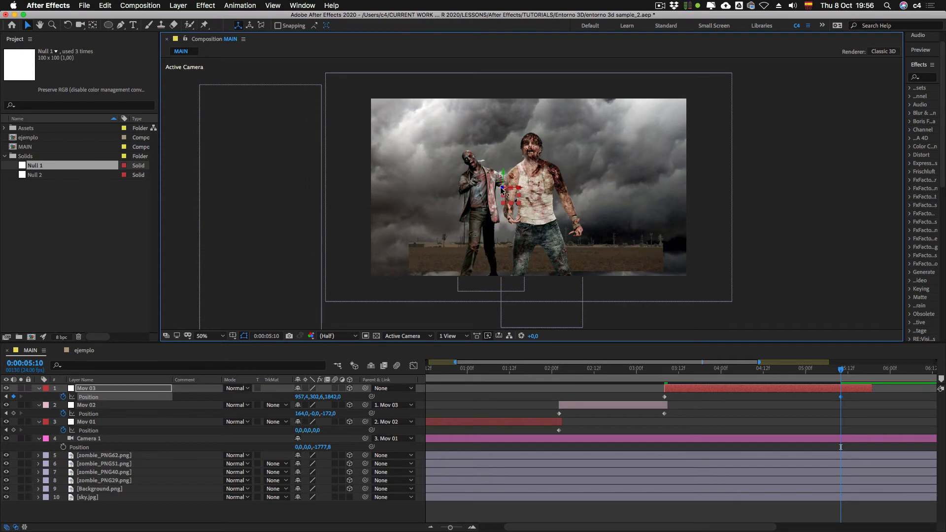
left_click_drag(503, 176, 503, 177)
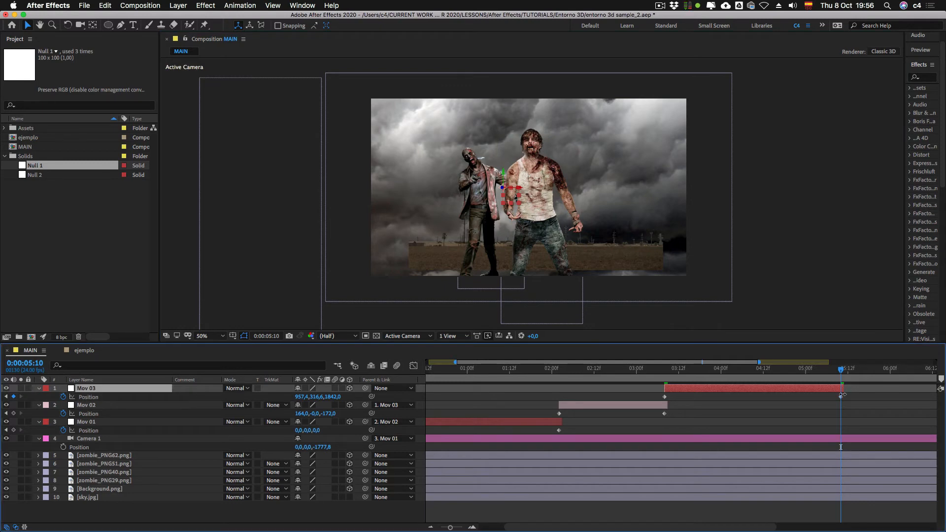
Step: Scrub through the composition from the start to review the three chained camera movements
left_click(646, 369)
left_click_drag(637, 374, 415, 384)
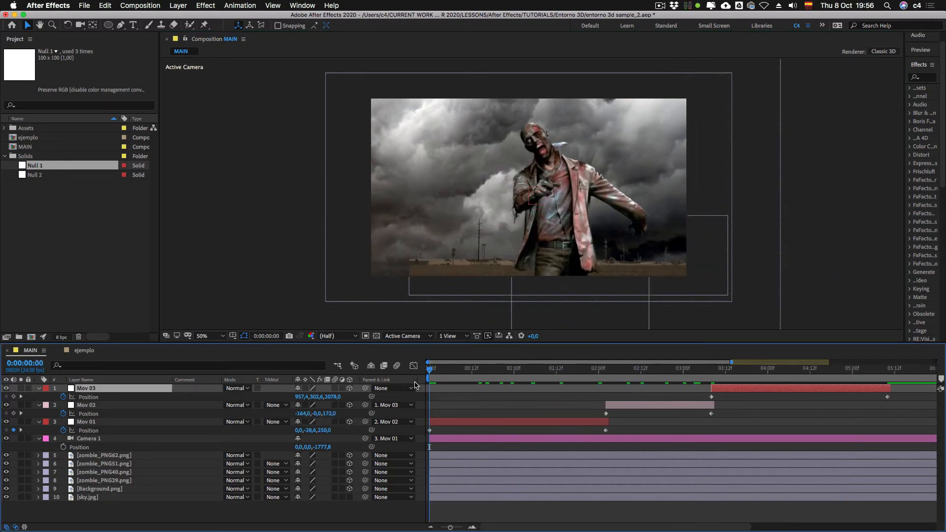
left_click(433, 528)
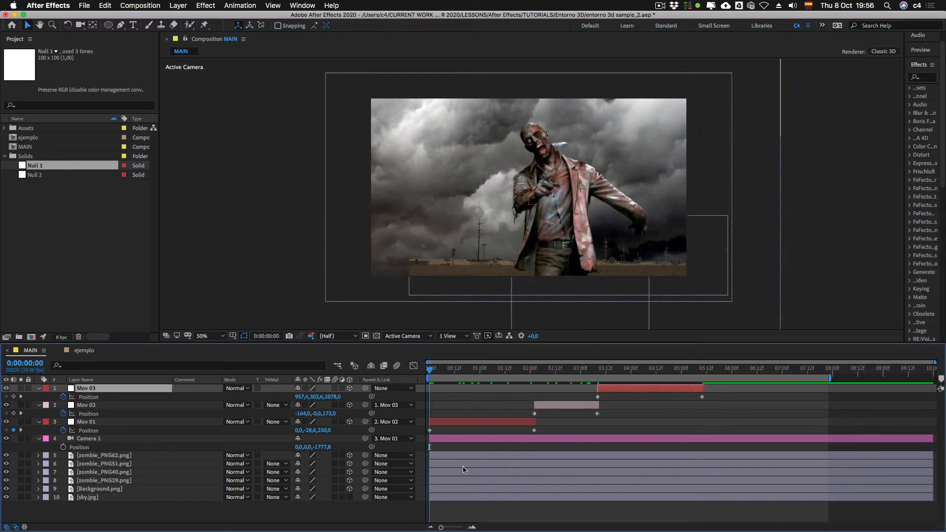
left_click_drag(431, 371, 678, 381)
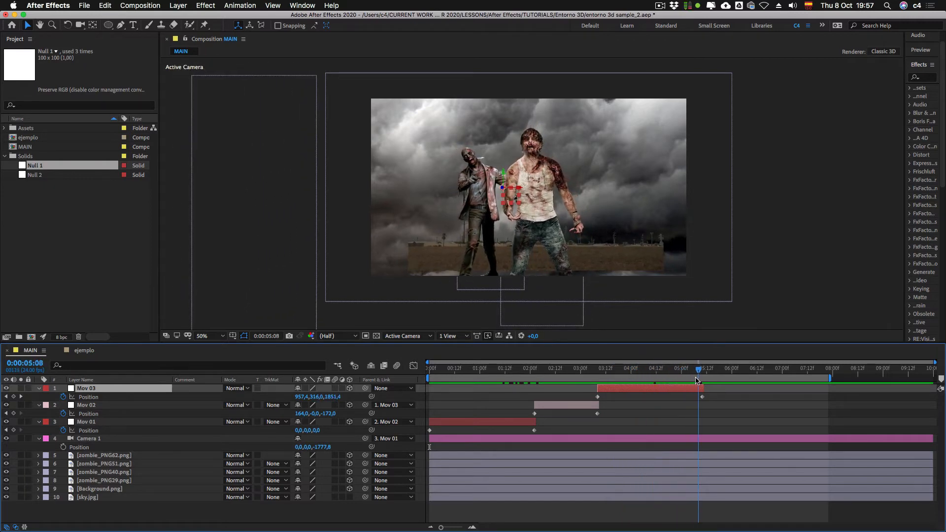
left_click_drag(692, 380, 641, 409)
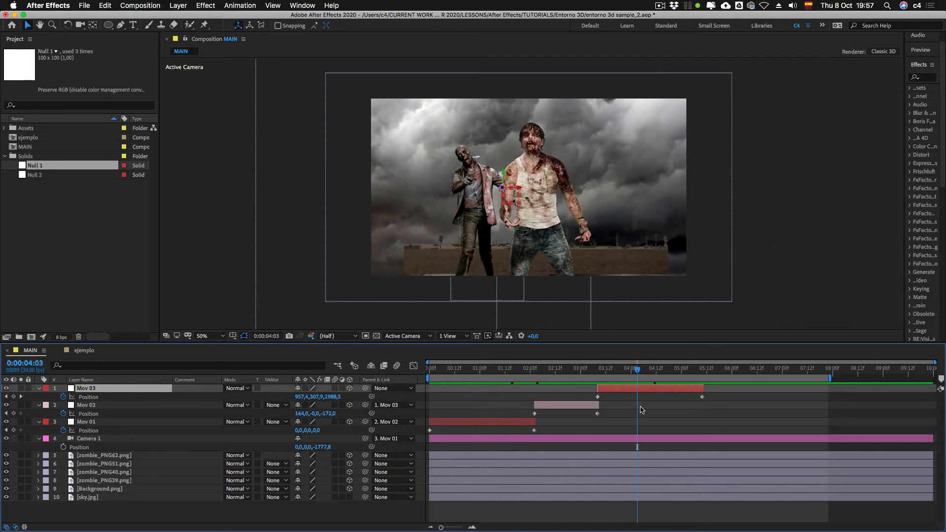
Step: Apply Easy Ease to all Position keyframes of Mov 01, Mov 02 and Mov 03
left_click_drag(708, 393, 428, 434)
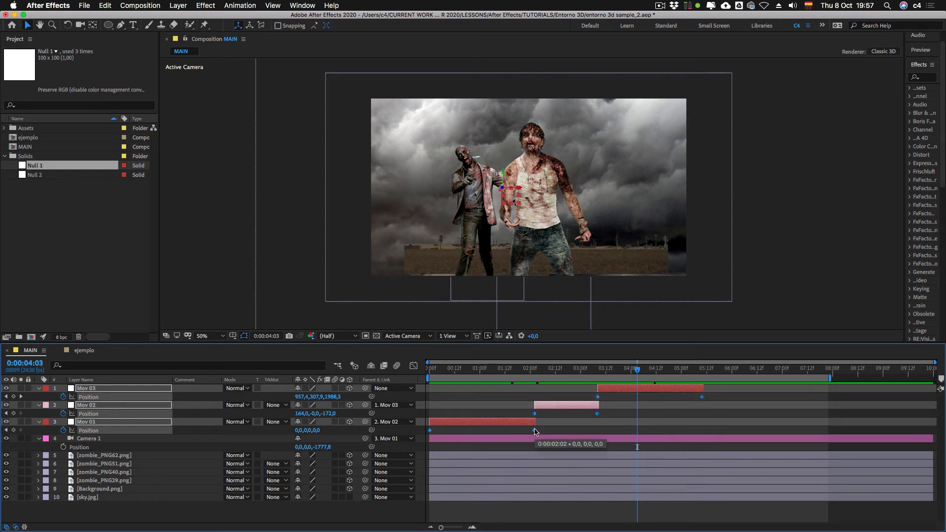
key("F9")
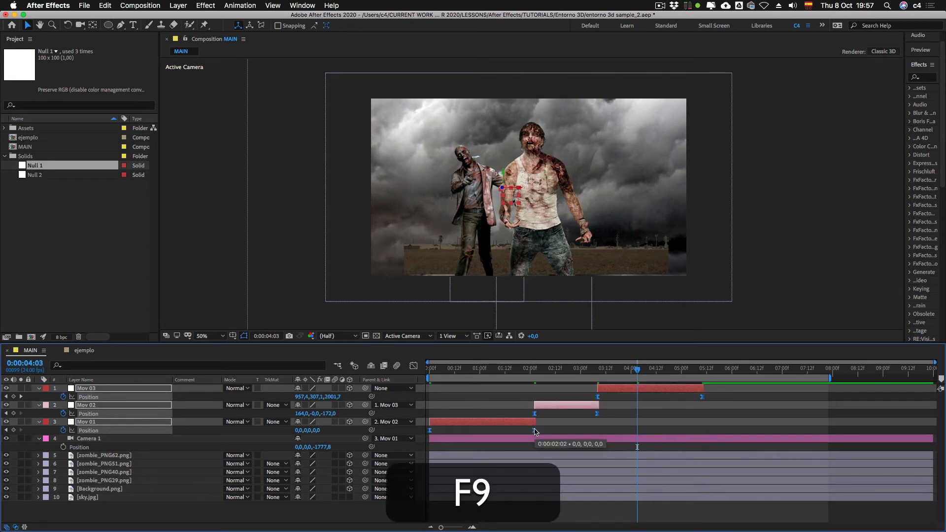
key("ctrl")
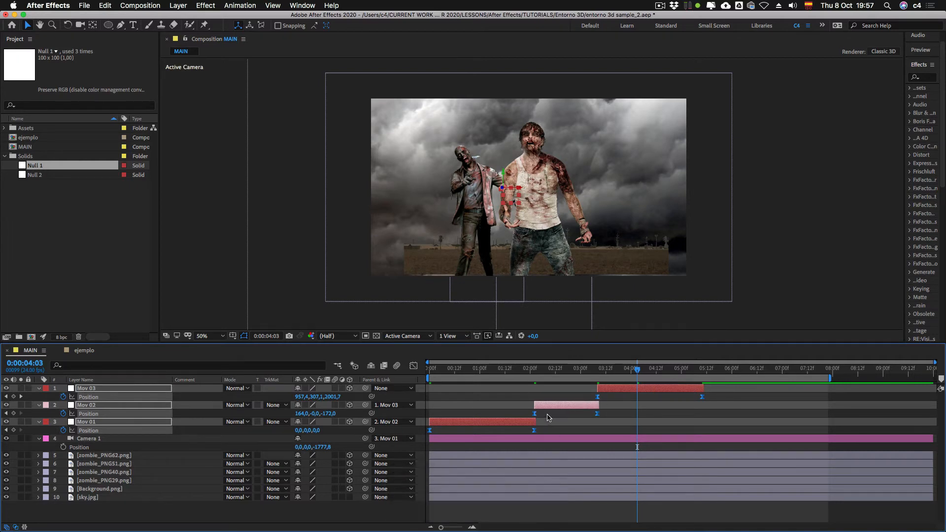
left_click(597, 413, "ctrl")
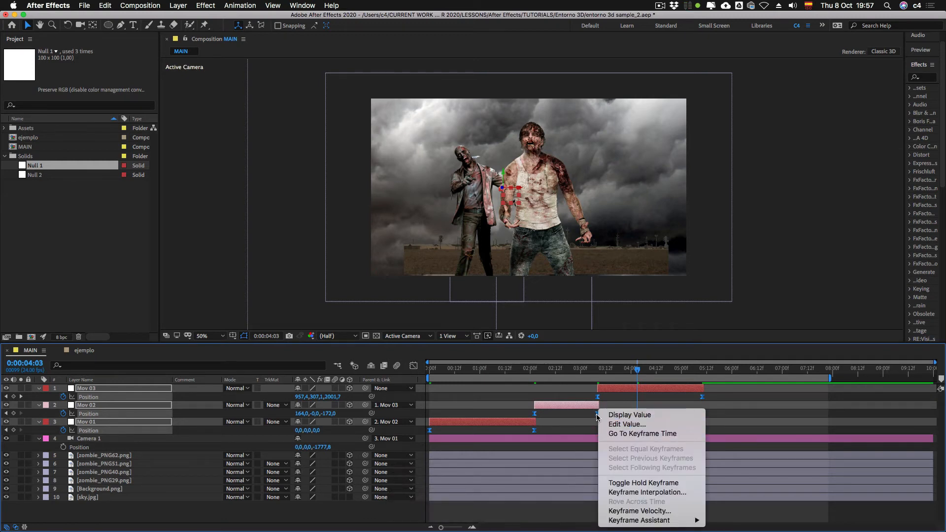
mouse_move(619, 521)
Step: Show the Position speed curves of the three nulls in the Graph Editor, and scrub through them to examine the transitions
left_click(413, 365)
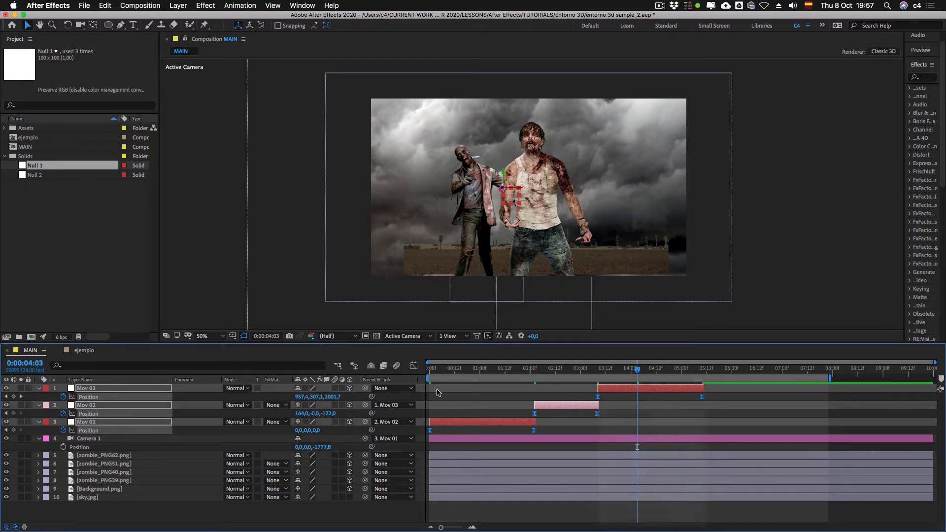
left_click(413, 366)
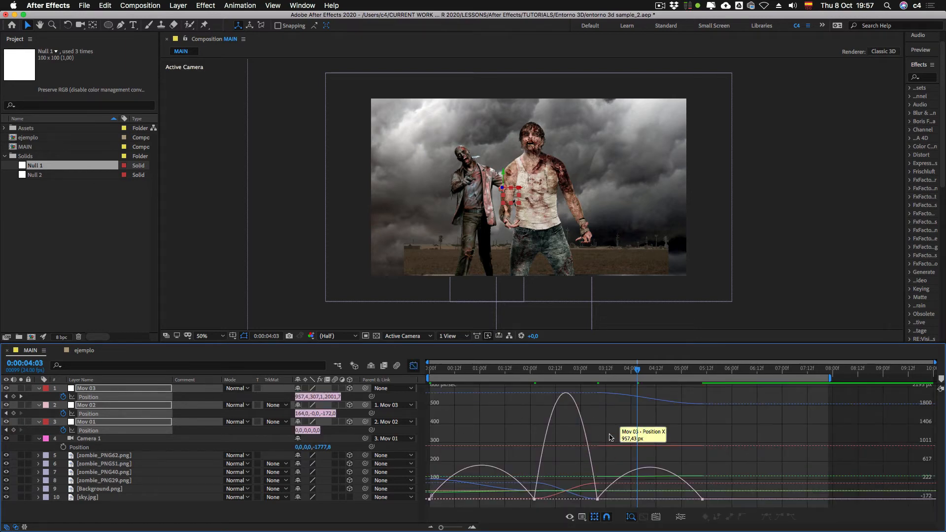
left_click_drag(455, 376, 432, 376)
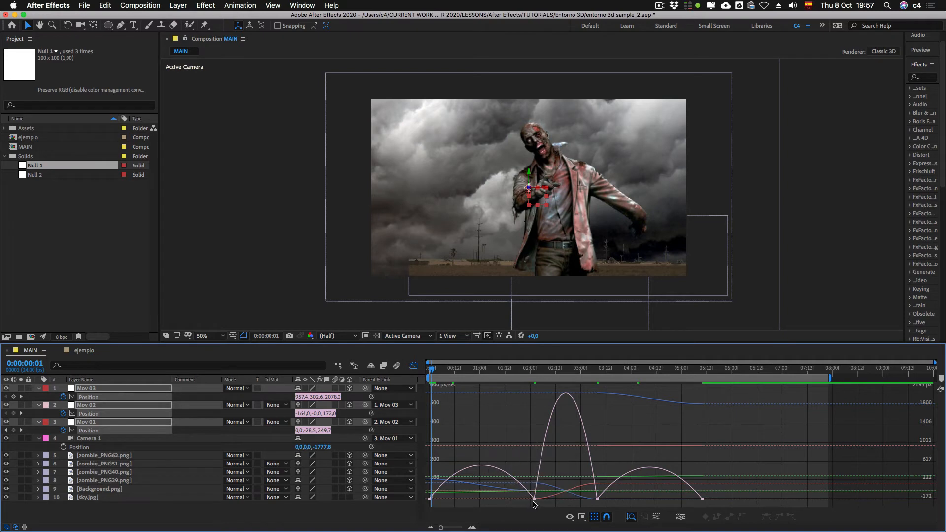
left_click_drag(432, 369, 627, 369)
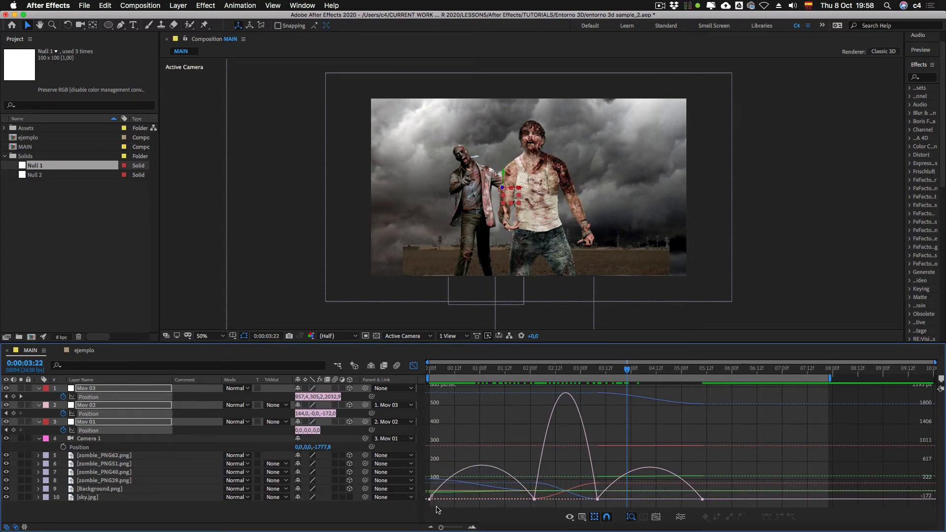
left_click(110, 450)
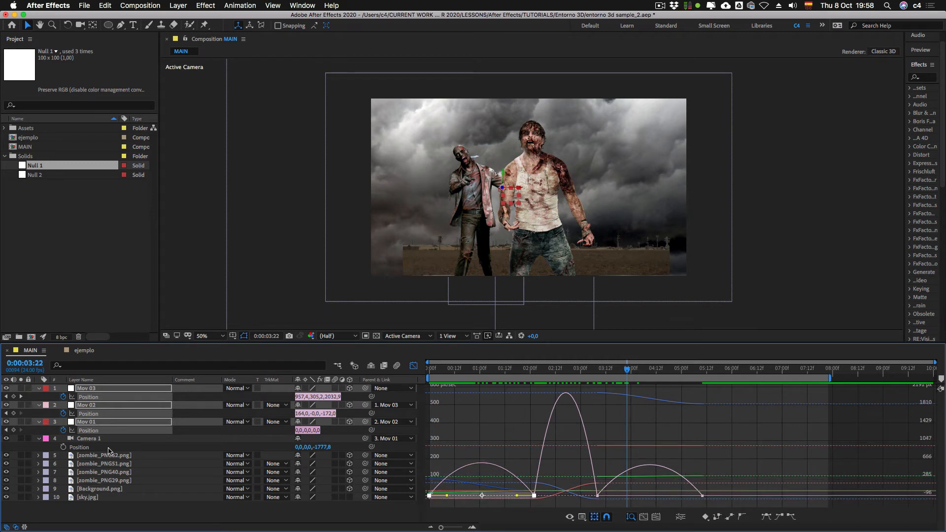
Step: Show each null's Position speed curve individually, and reshape Mov 01's curve to peak early and decelerate gradually into its last keyframe
left_click(58, 431)
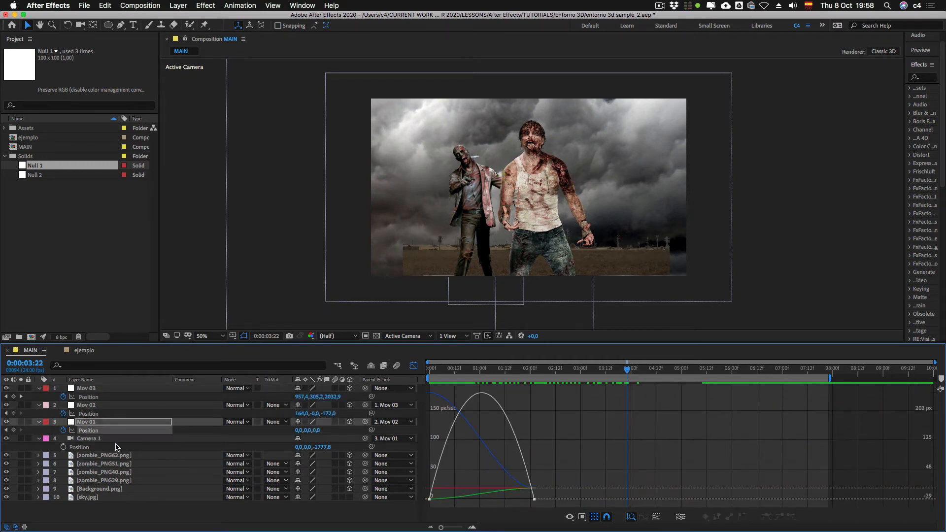
left_click(90, 415)
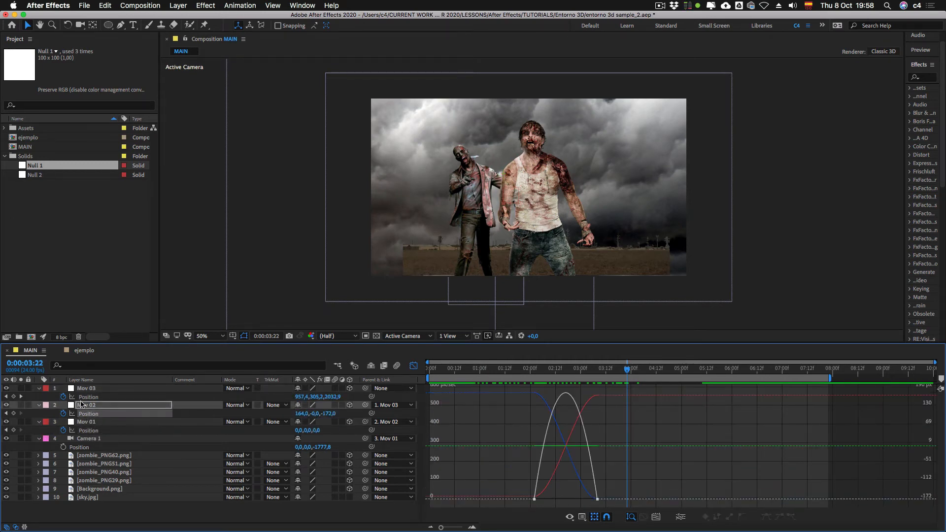
left_click(90, 397)
left_click(93, 430)
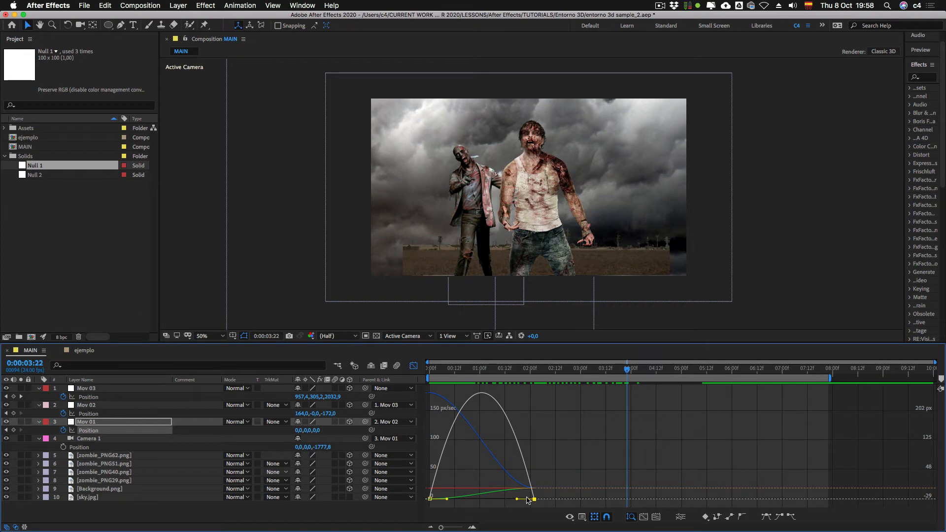
left_click_drag(515, 500, 494, 502)
Step: Lengthen the ease handles on Mov 02's Position speed curve to form a narrow, steep peak between its two keyframes
left_click(92, 413)
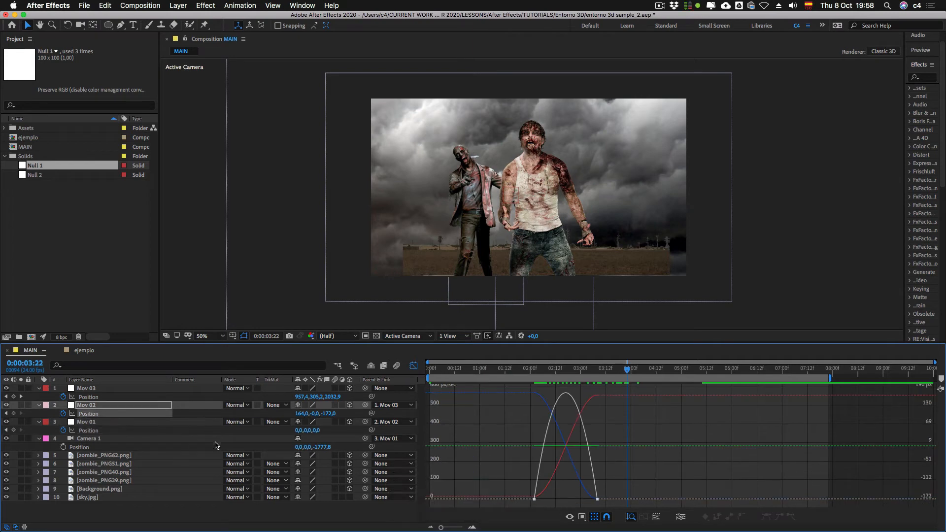
left_click_drag(545, 373, 571, 373)
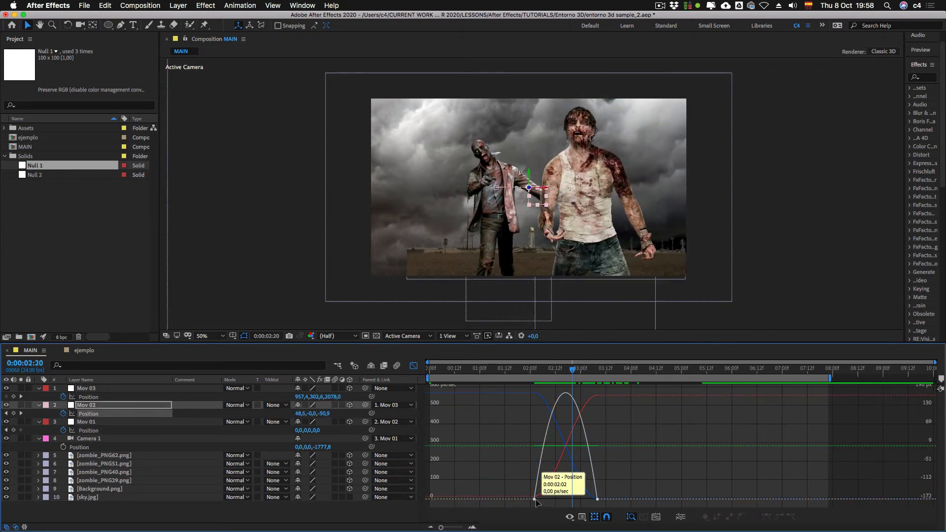
left_click(545, 500)
left_click_drag(545, 500, 576, 500)
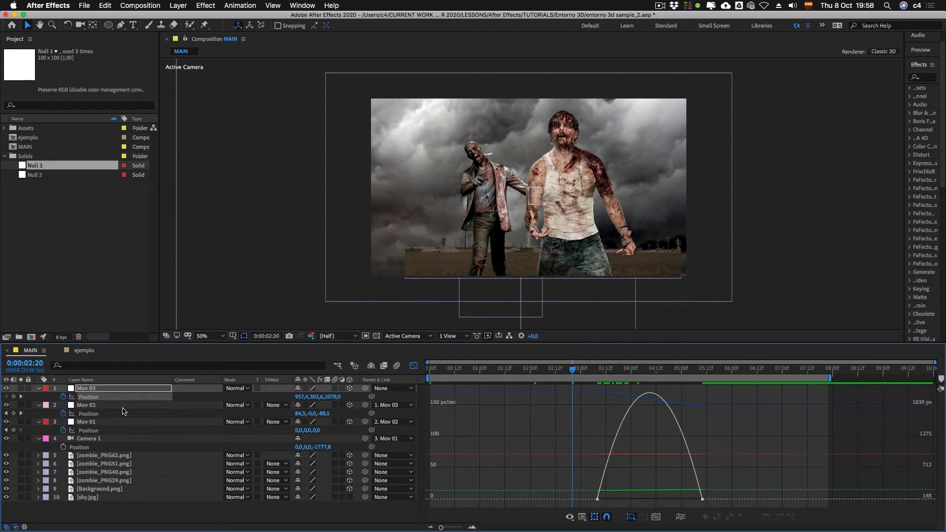
Step: Lengthen the ease handles at both Position keyframes of Mov 03 to give its speed curve a sharper central peak
left_click(108, 397)
left_click_drag(592, 499, 628, 502)
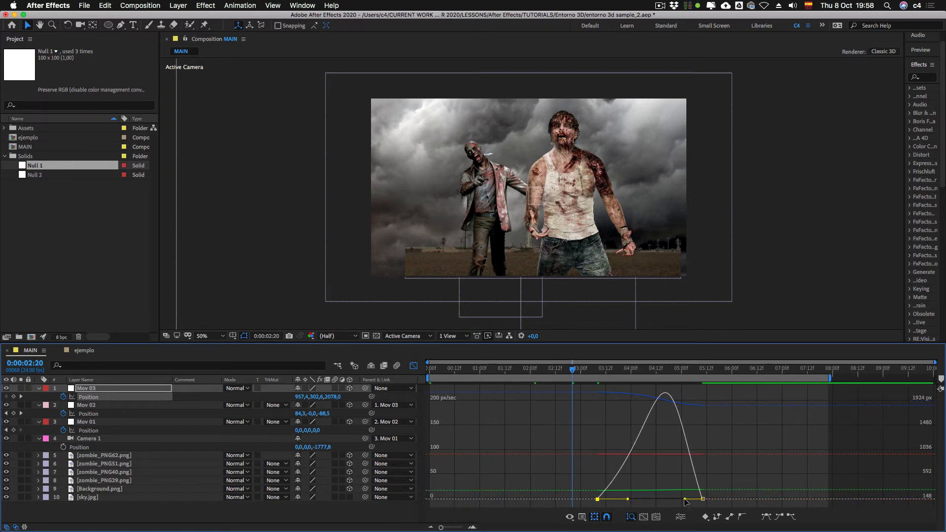
left_click_drag(685, 501, 673, 500)
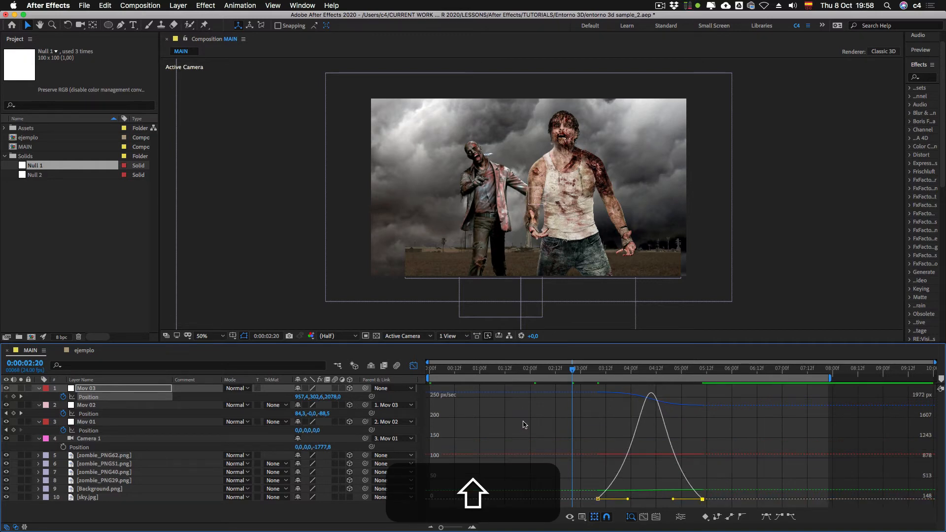
Step: Compare the Position speed curves of Mov 01, Mov 02 and Mov 03, individually and together
left_click(97, 421, "shift")
left_click(99, 441, "shift")
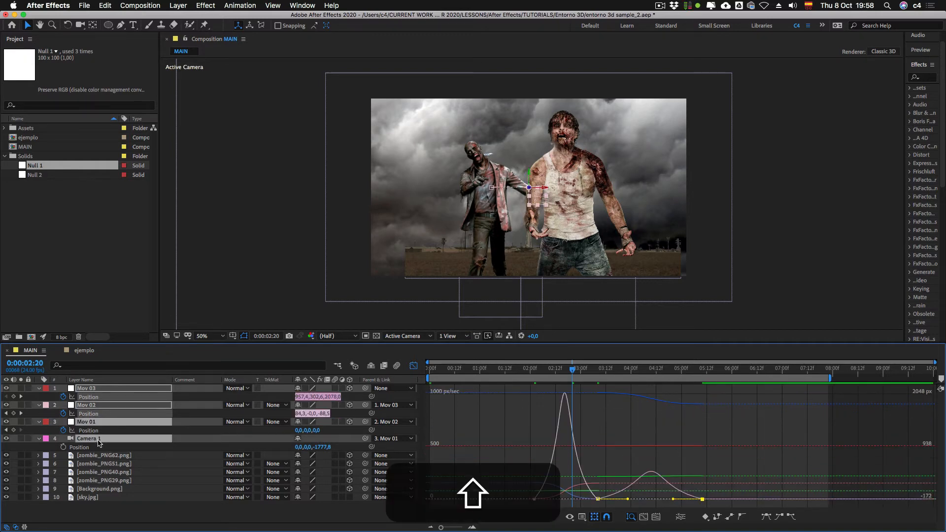
left_click(77, 432)
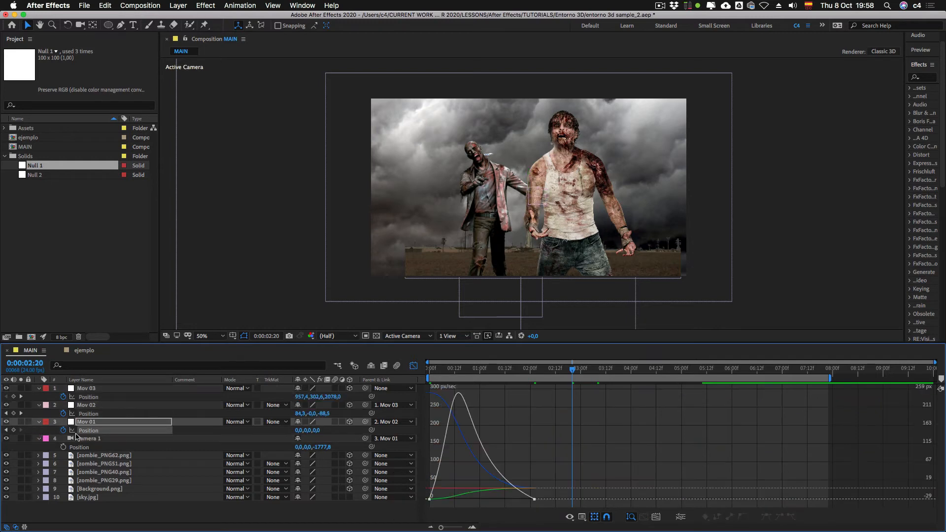
key("super+Up")
key("super+Up")
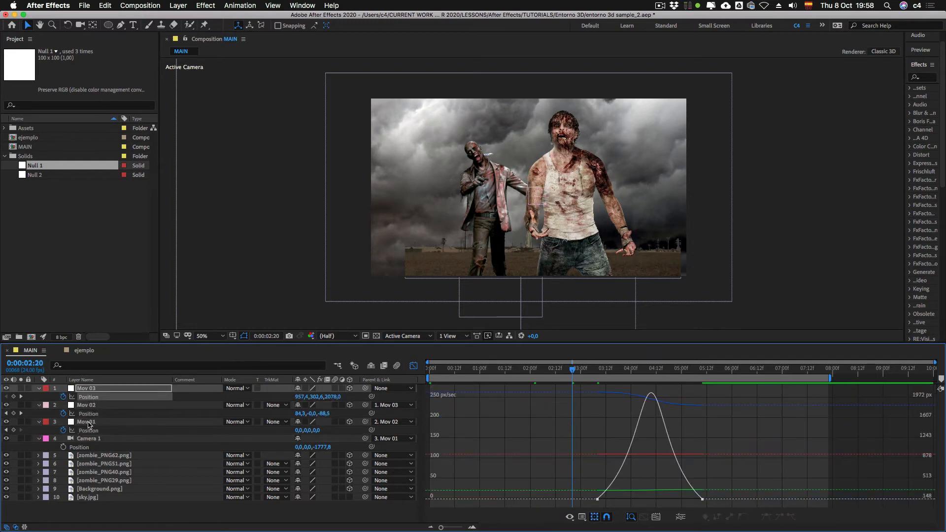
left_click(89, 414)
left_click(89, 431)
left_click(88, 414, "super")
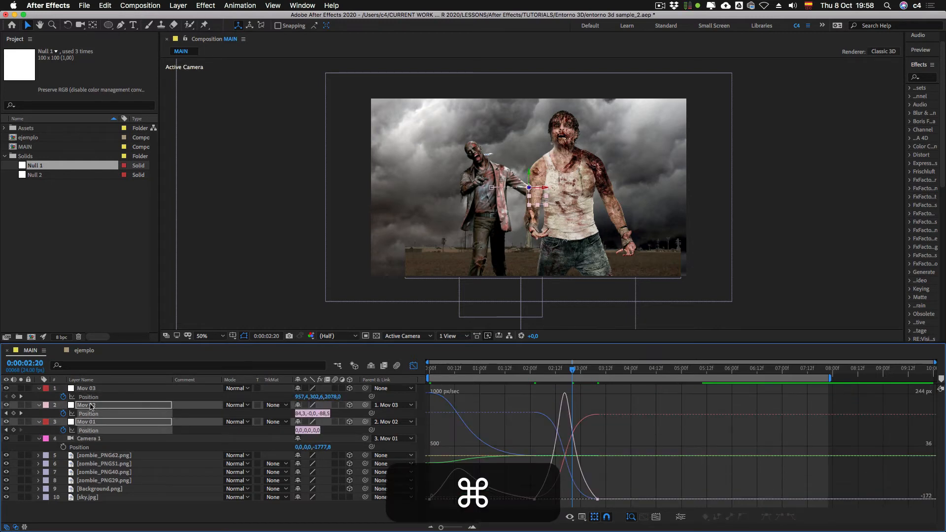
left_click(89, 397, "super")
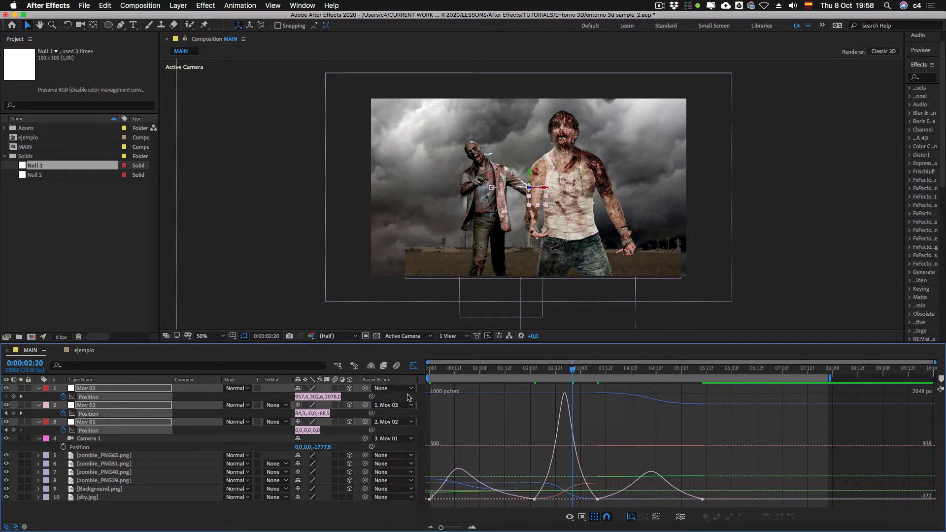
Step: Return the timeline to the layer bar view and preview the eased camera animation from the start
left_click(414, 365)
left_click_drag(472, 375, 428, 375)
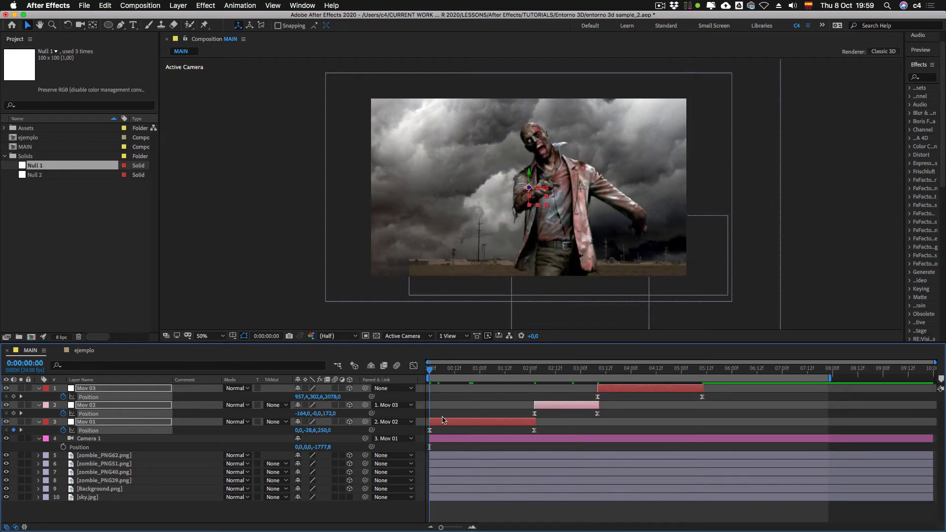
left_click(444, 430)
key("0")
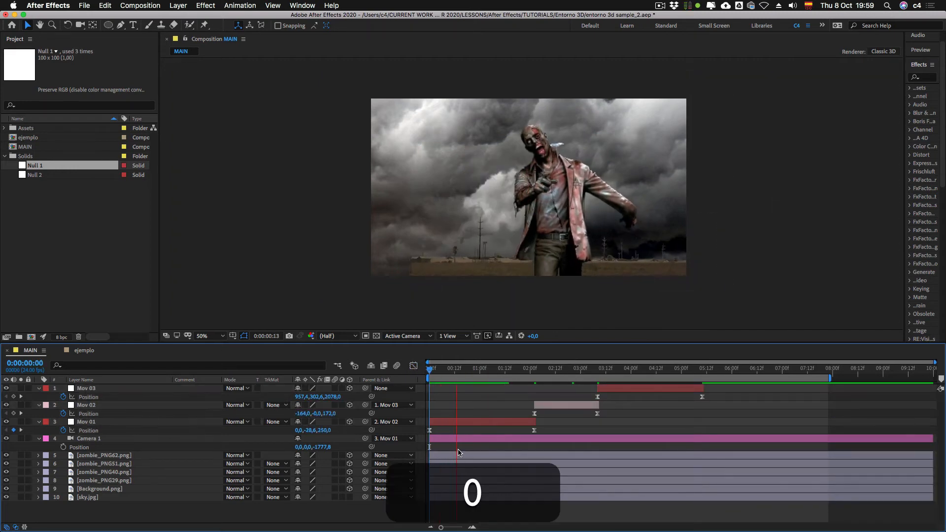
key("0")
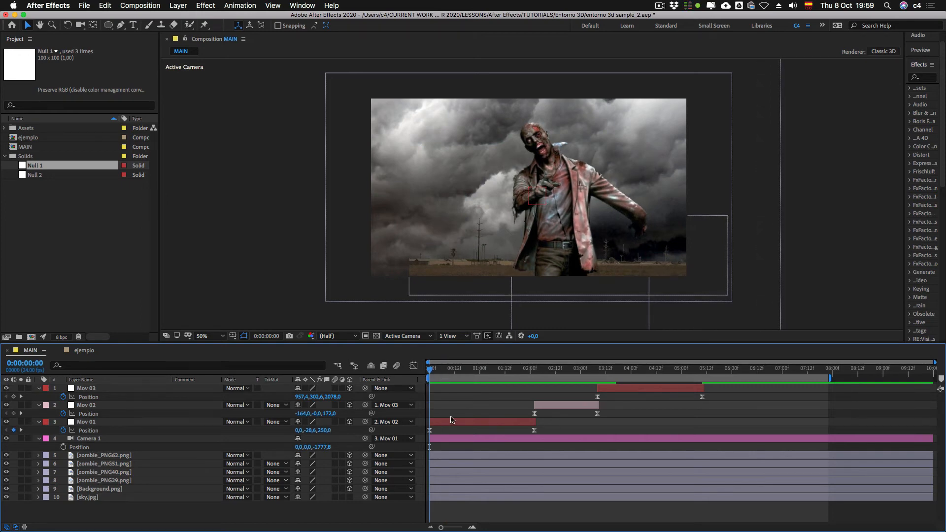
key("space")
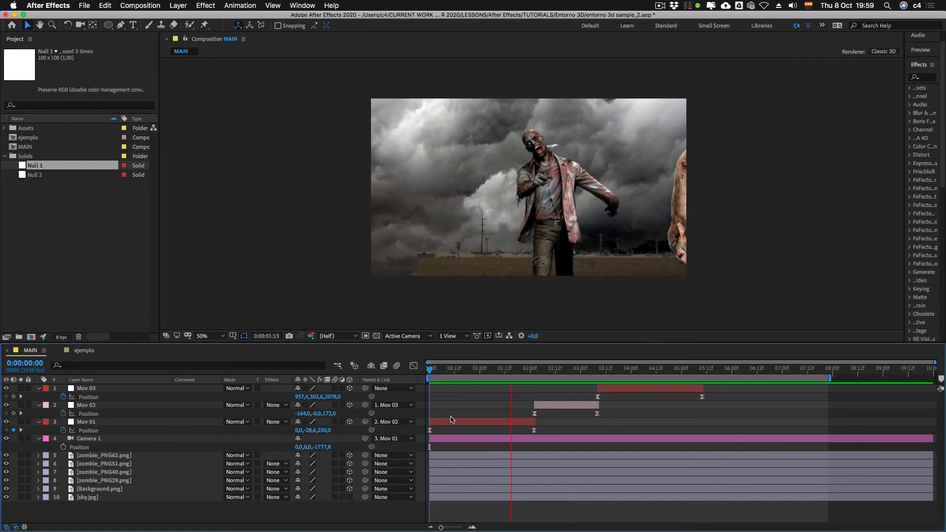
key("space")
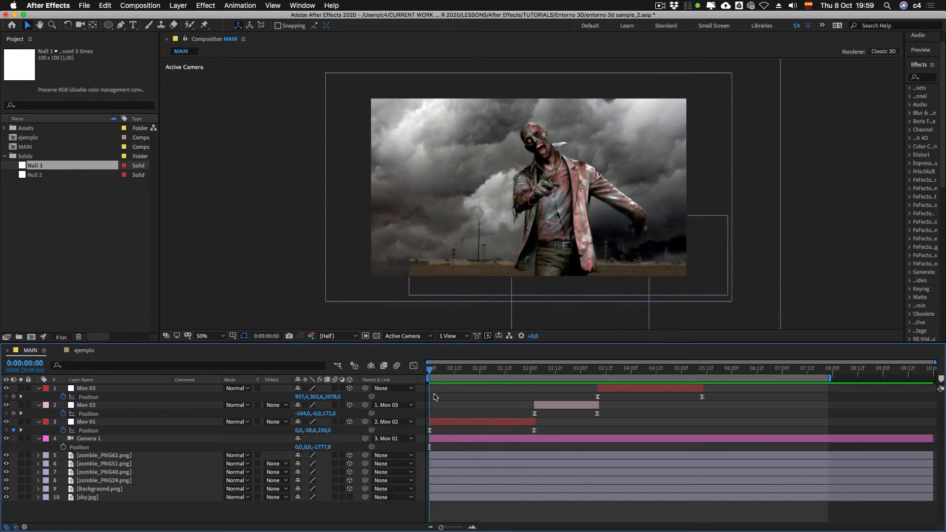
key("0")
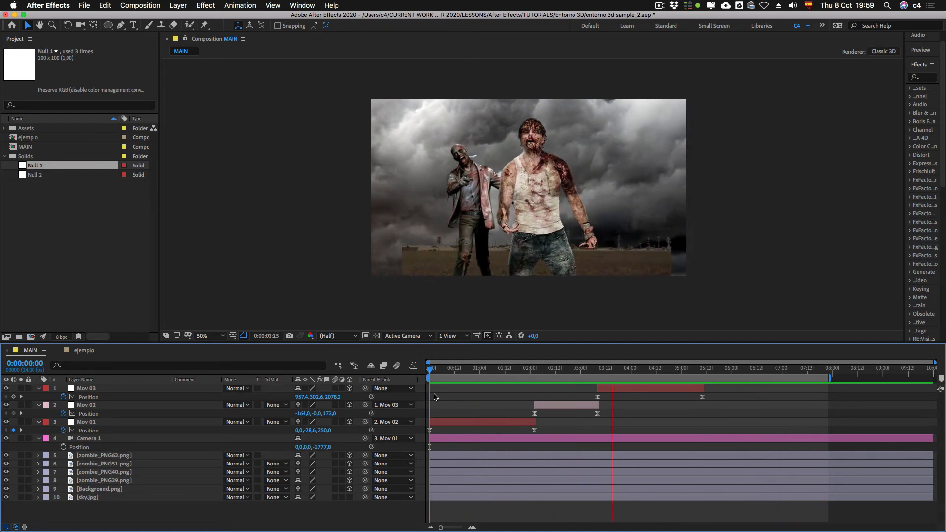
key("0")
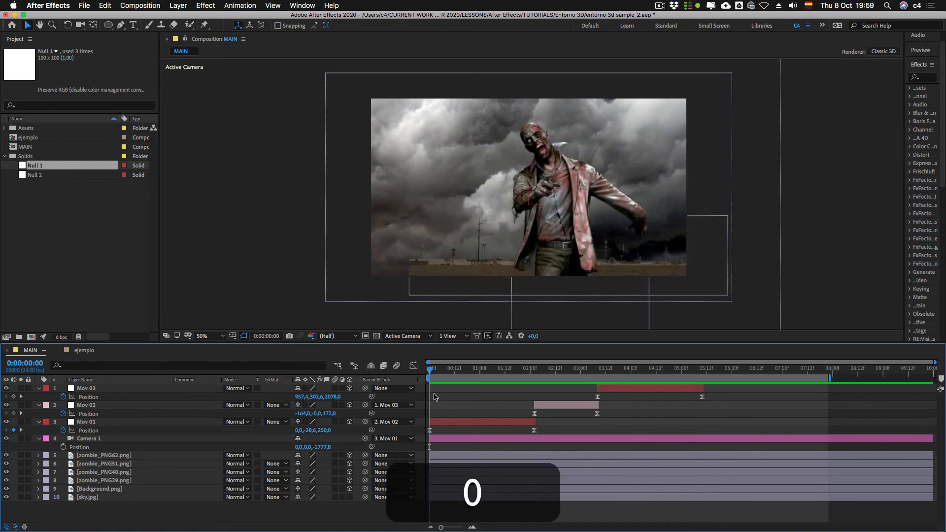
Step: Go to 0:00:01:06 and select the three null layers in turn to examine the Mov 01, Mov 02, Mov 03 chain
left_click_drag(534, 372, 492, 378)
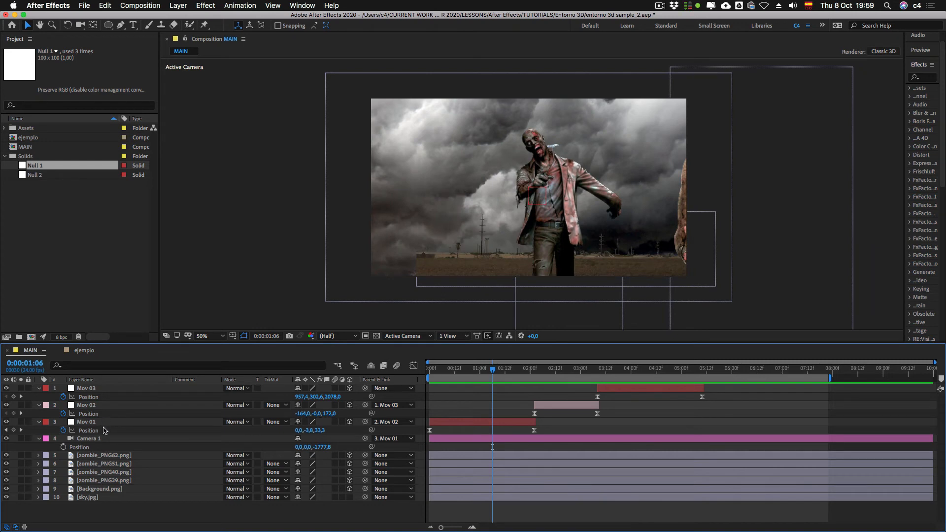
left_click(91, 422)
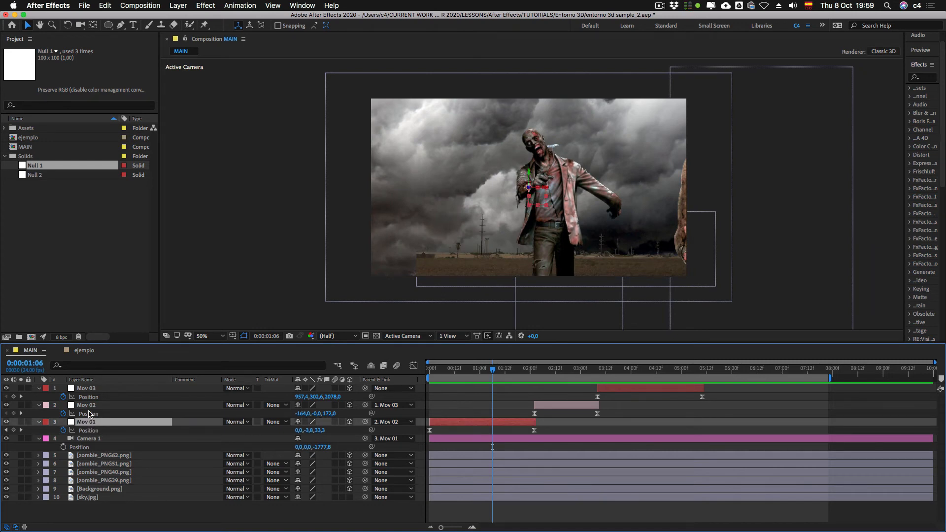
left_click(90, 407)
left_click(89, 390)
left_click(90, 408)
left_click(91, 422)
left_click(90, 407)
left_click(90, 389)
left_click(91, 406)
left_click(91, 423)
Step: Shift the Mov 02 layer earlier to start at about 0:00:01:11, overlapping the end of Mov 01
left_click(533, 373)
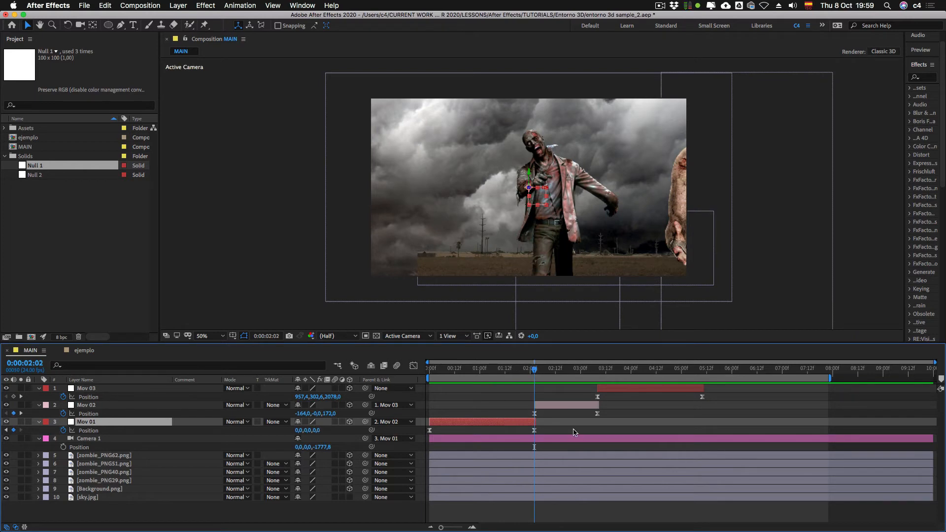
left_click(574, 405)
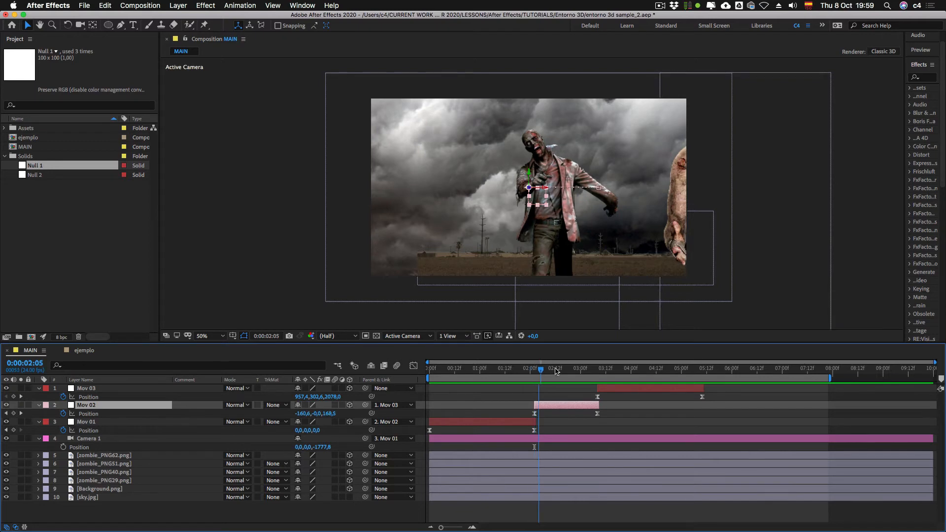
left_click_drag(544, 370, 560, 376)
left_click_drag(574, 408, 542, 408)
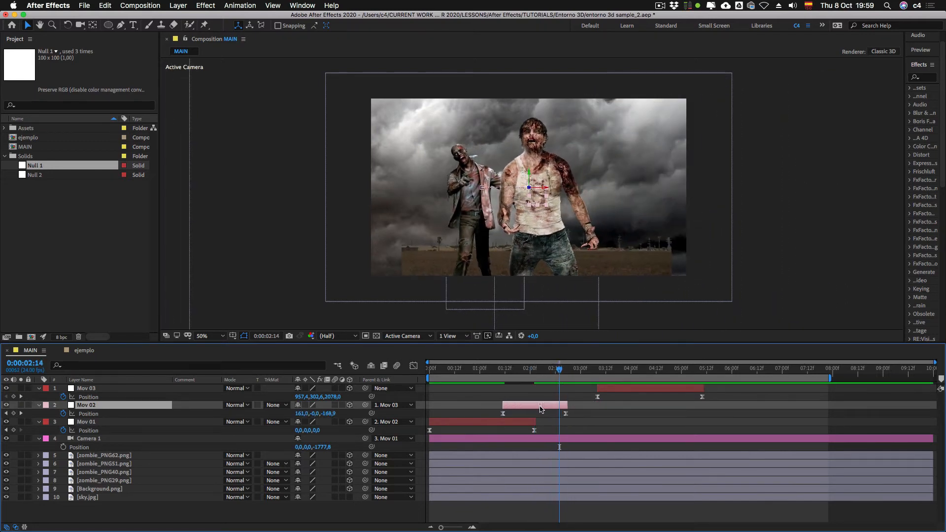
Step: Shift the Mov 03 layer earlier to start at 0:00:02:02, overlapping Mov 02
left_click(531, 372, "shift")
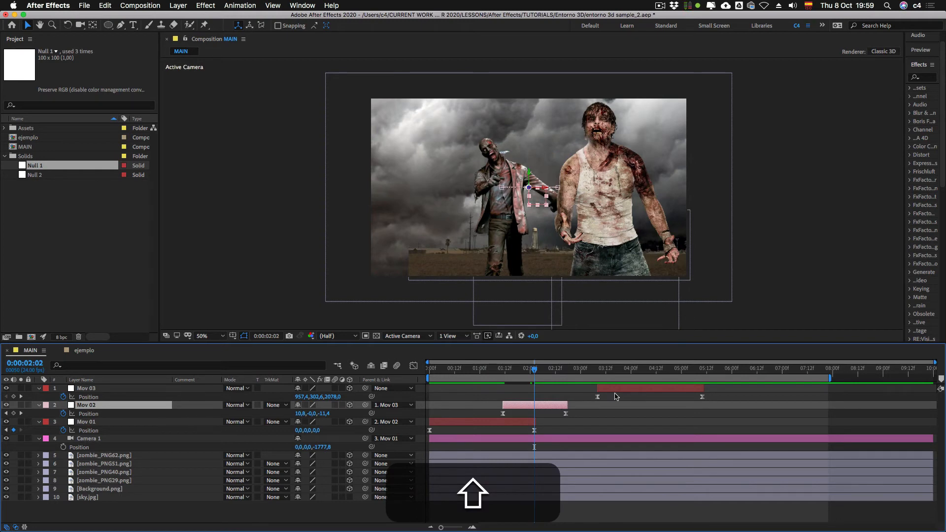
left_click(616, 391)
left_click_drag(638, 390, 633, 390)
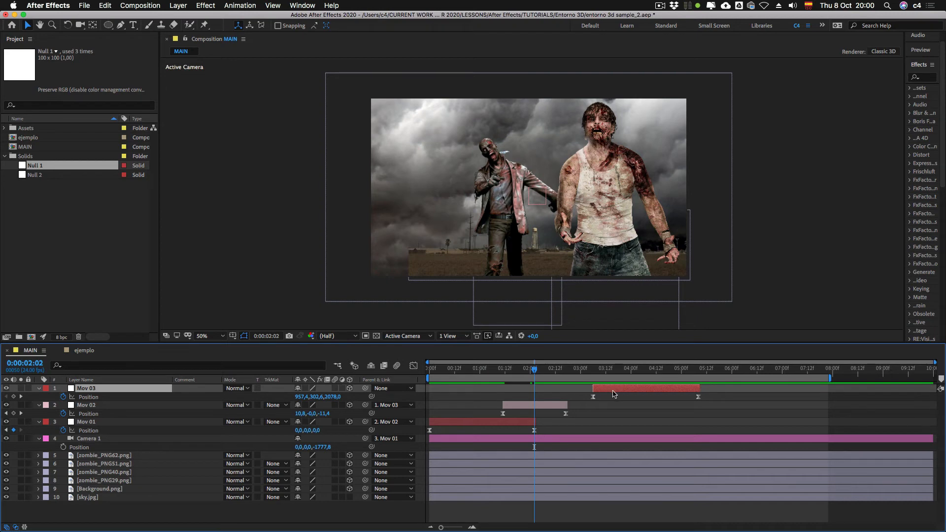
left_click_drag(638, 390, 577, 394)
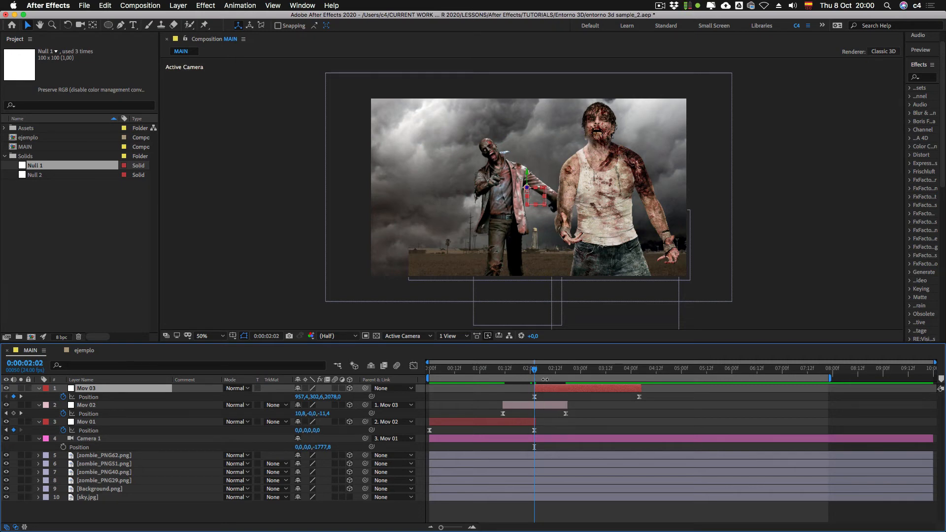
Step: Preview the overlapping camera movements from the start of the composition
left_click(512, 376)
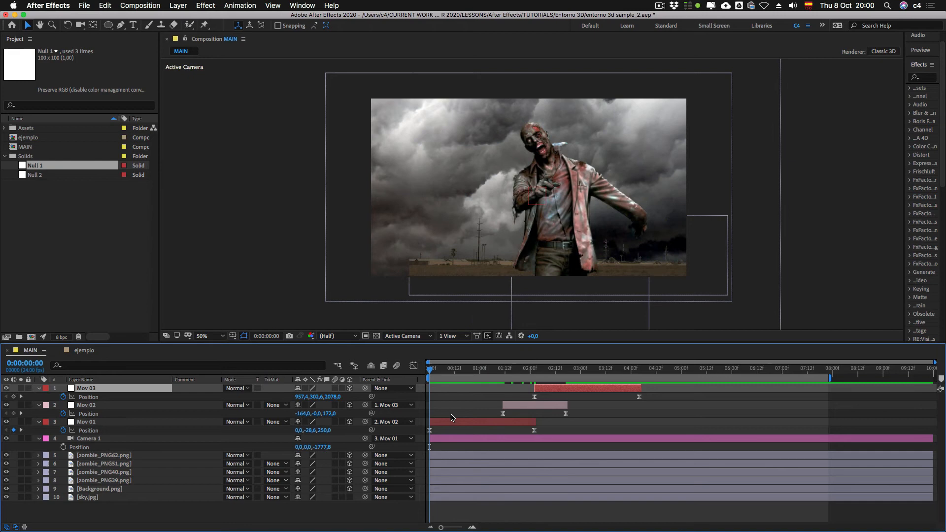
key("0")
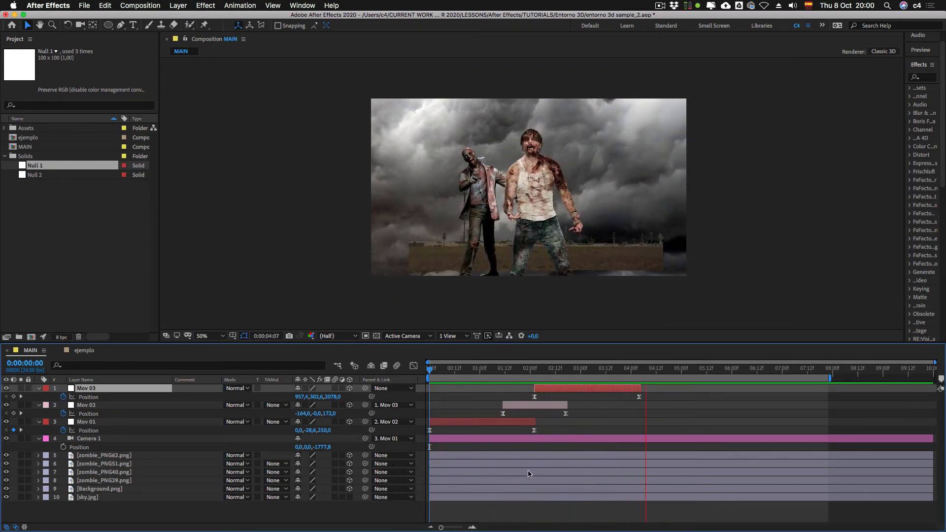
key("0")
key("0")
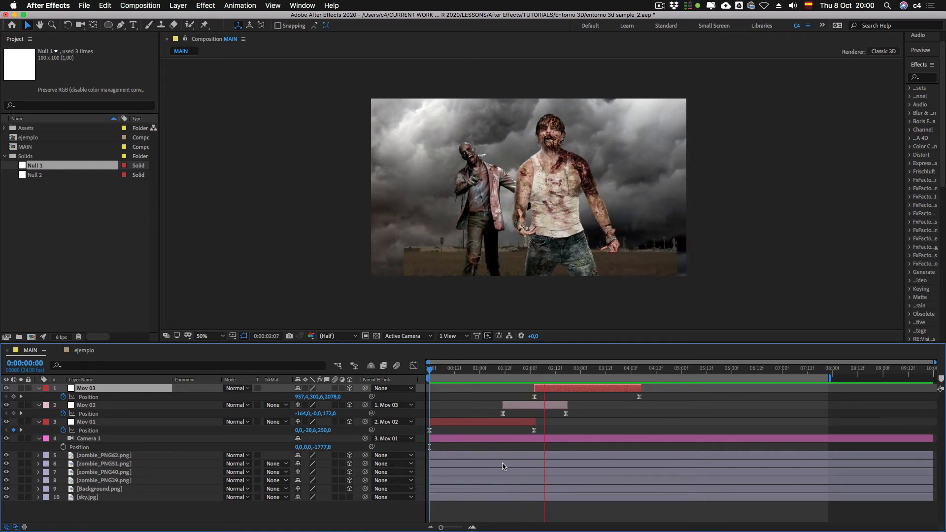
key("0")
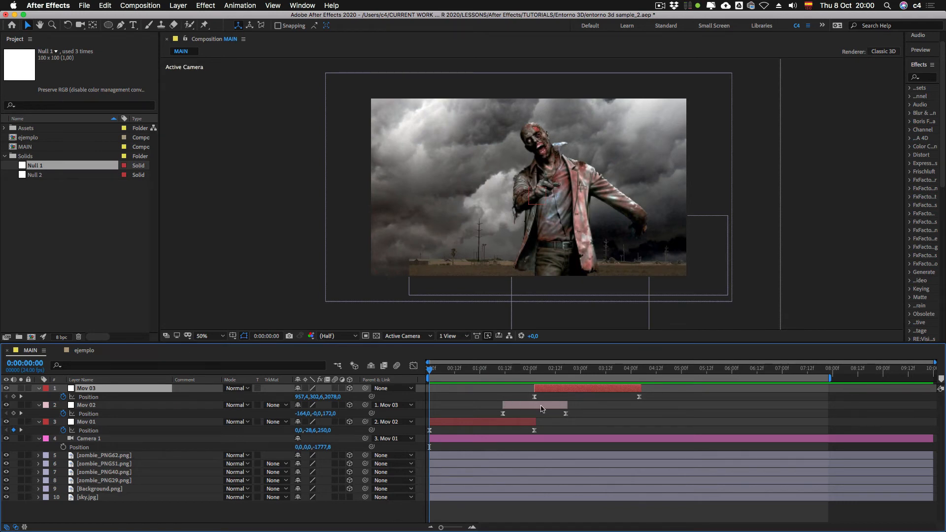
Step: Shift Mov 03 to start at about 0:00:04:18, and extend Mov 02's layer end and last Position keyframe to 0:00:03:03
left_click_drag(562, 388, 696, 389)
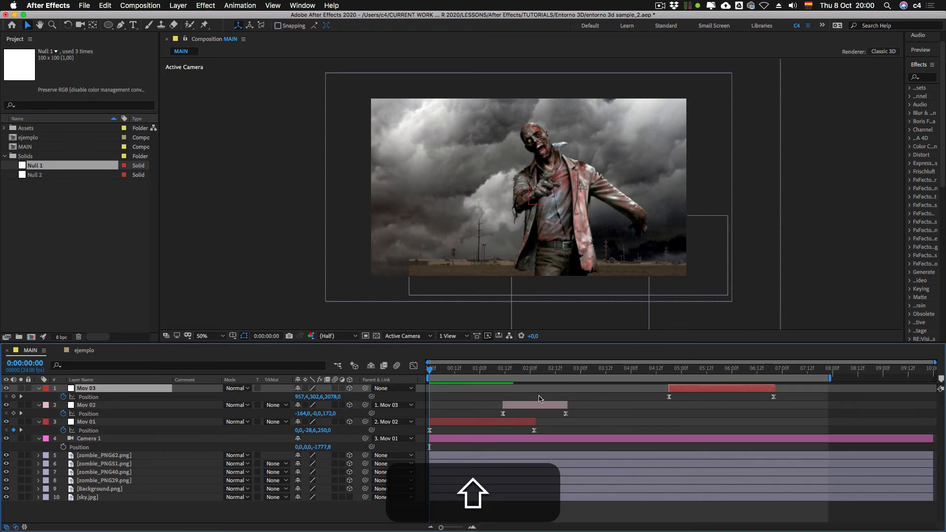
left_click(503, 369, "shift")
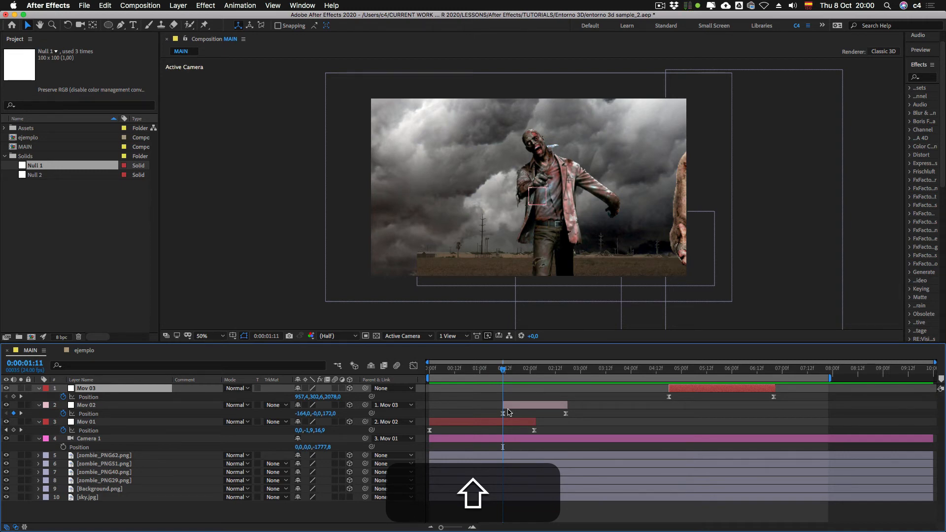
key("shift+Page_Down")
key("shift+Page_Down")
key("shift+Page_Down")
key("shift+Page_Down")
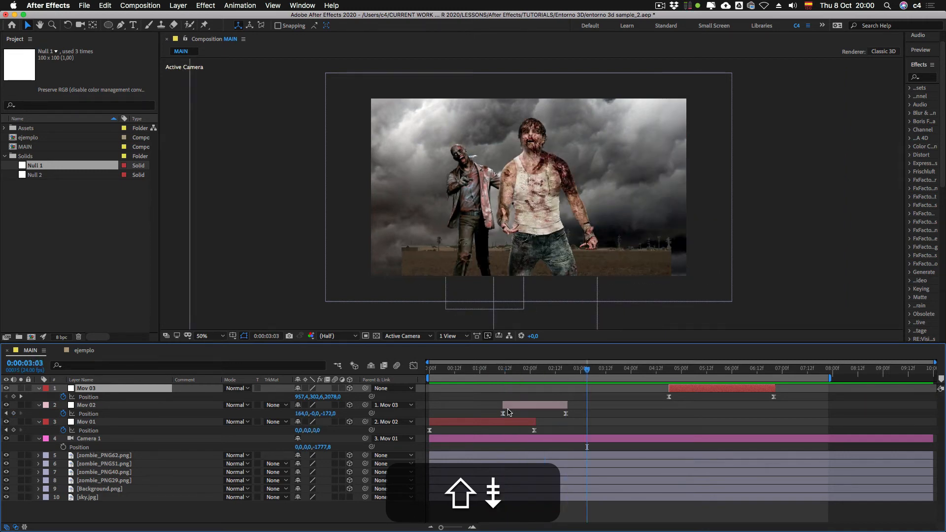
left_click_drag(567, 405, 587, 416)
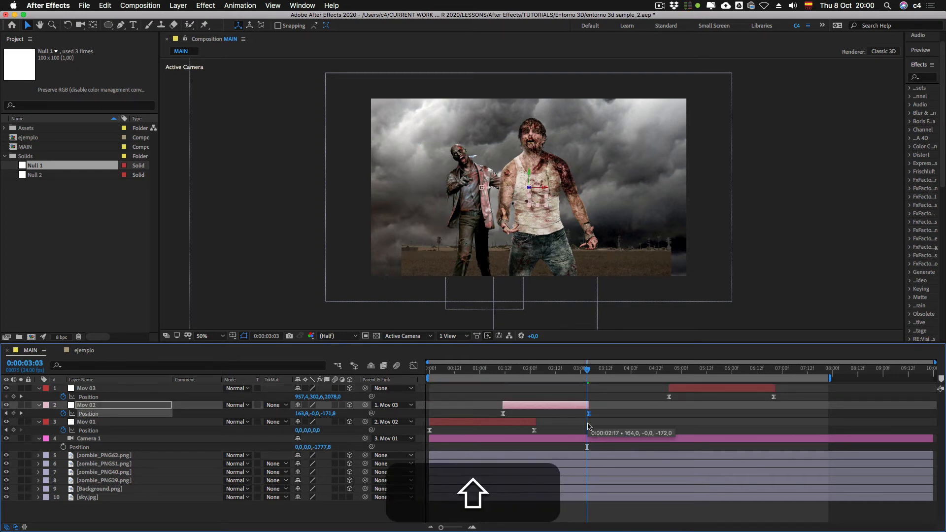
Step: Shift the Mov 02 layer to start at 0:00:01:16, near the end of Mov 01
left_click(503, 373)
key("shift+Page_Down")
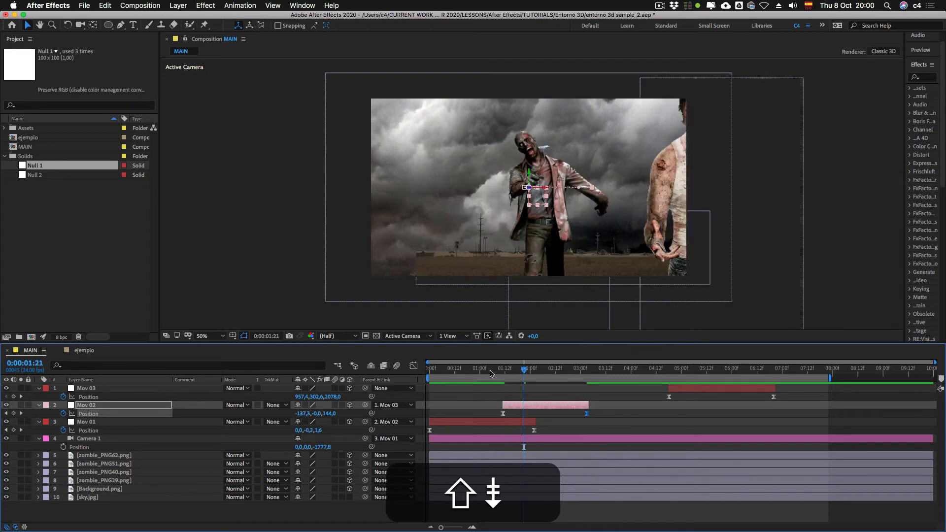
key("shift+Page_Down")
key("shift+Page_Up")
key("shift+Page_Up")
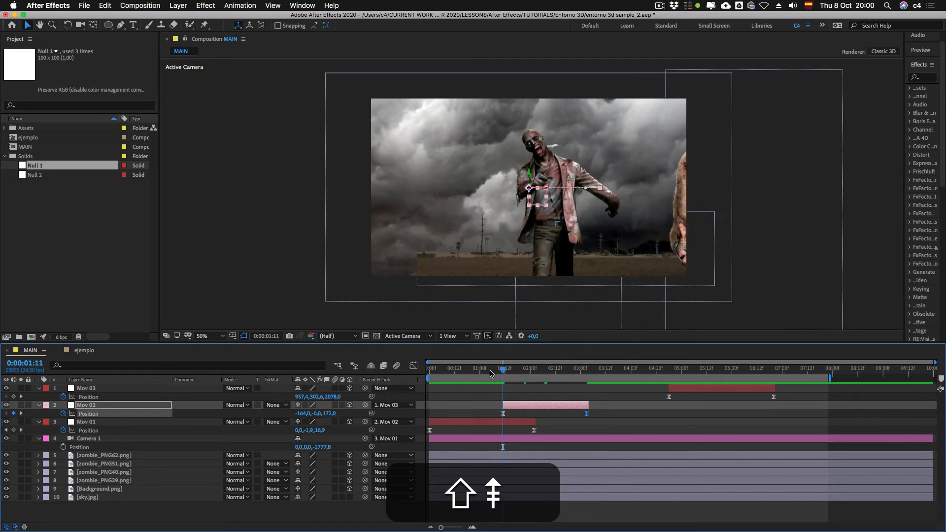
left_click(534, 371, "shift")
key("shift+Page_Up")
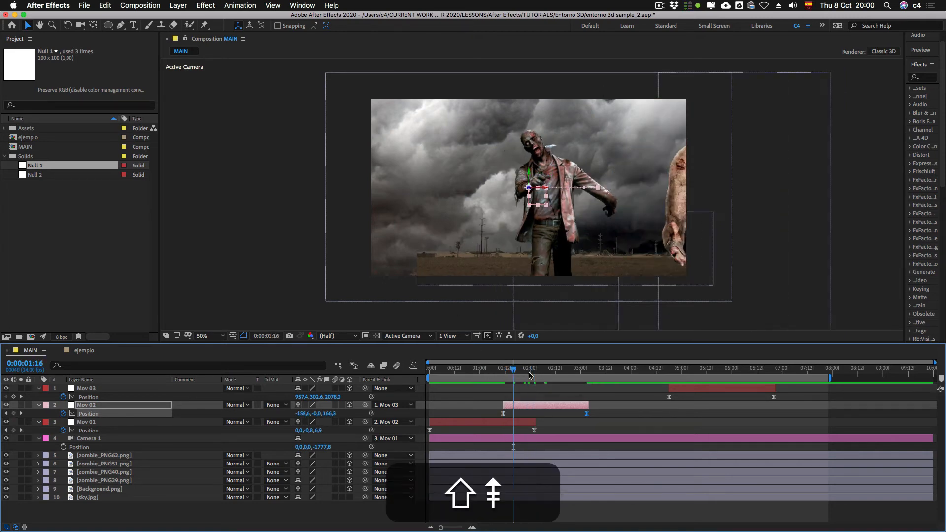
left_click_drag(522, 406, 534, 407)
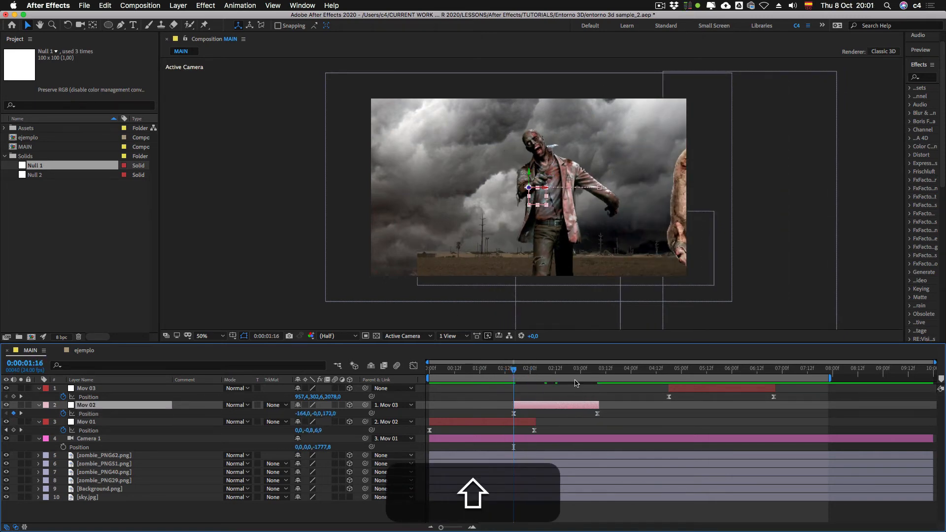
Step: Shift the Mov 03 layer to start at 0:00:02:22, overlapping Mov 02, and preview the camera movements from the start
left_click(599, 370, "shift")
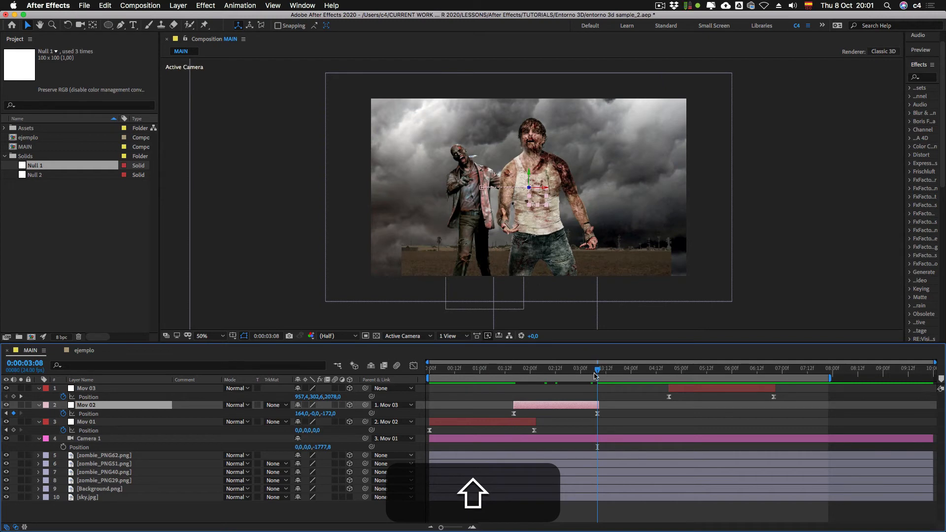
key("shift+Page_Up")
left_click_drag(672, 389, 580, 388)
left_click(507, 402)
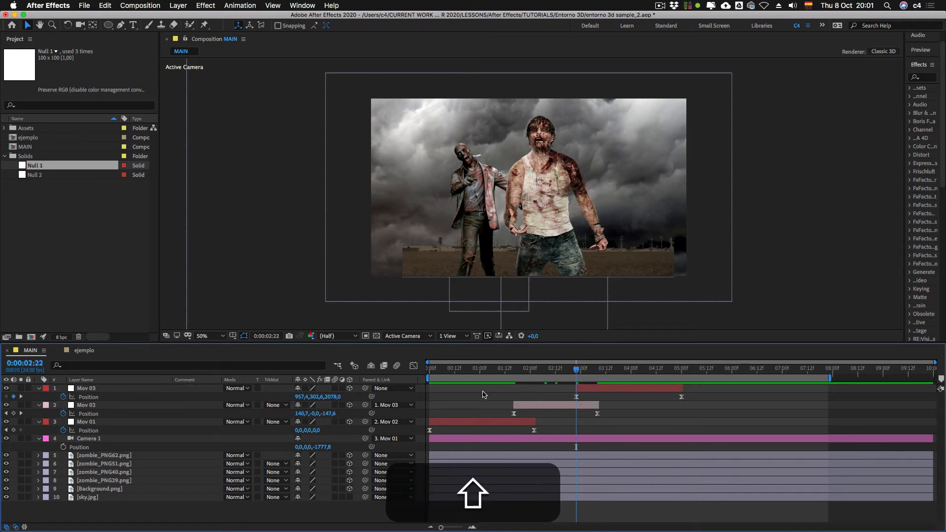
key("KP_0")
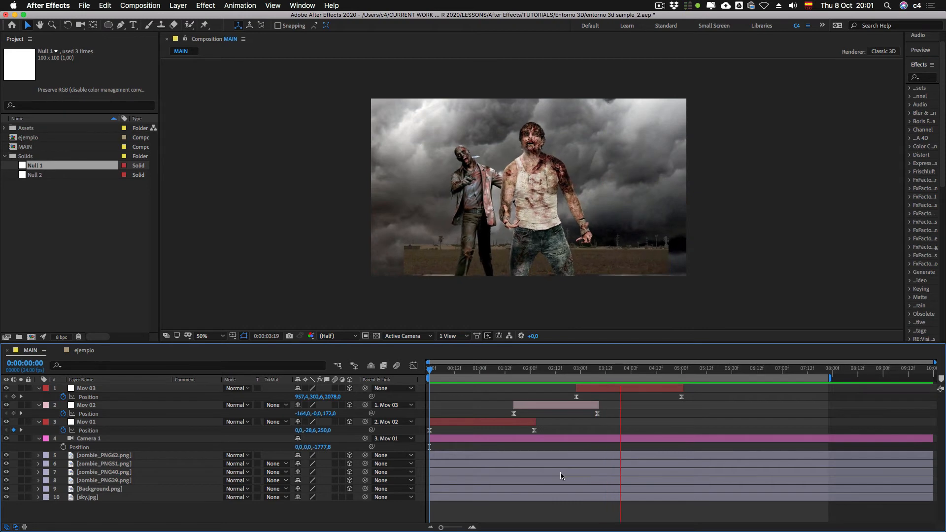
key("KP_0")
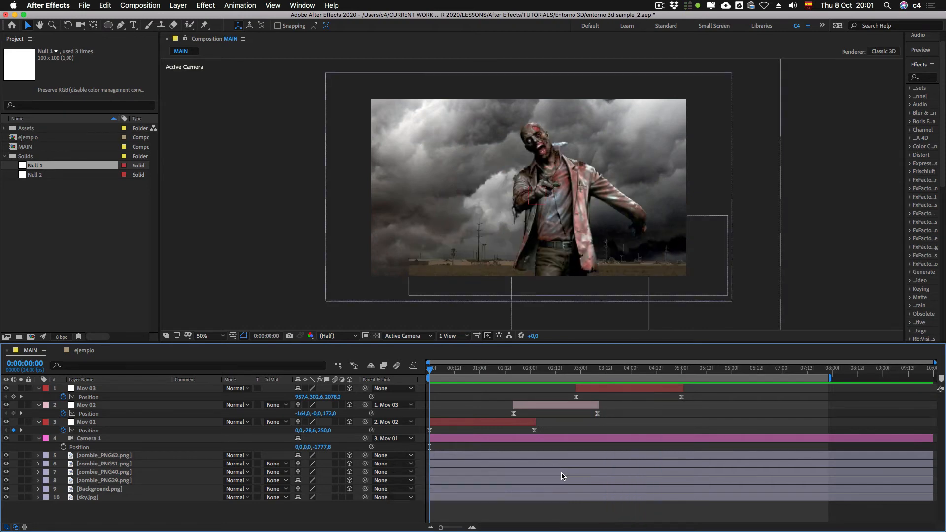
Step: Undo the recent retiming of Mov 02 and Mov 03 back to before Mov 02 was lengthened, and preview the animation
key("super+z")
key("super+z")
key("super+z")
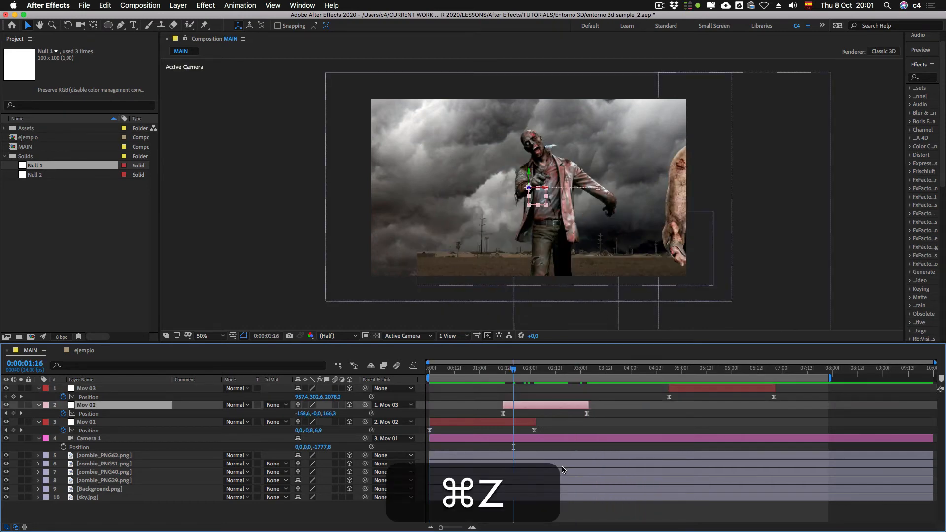
key("super+z")
key("super+z")
key("super+z")
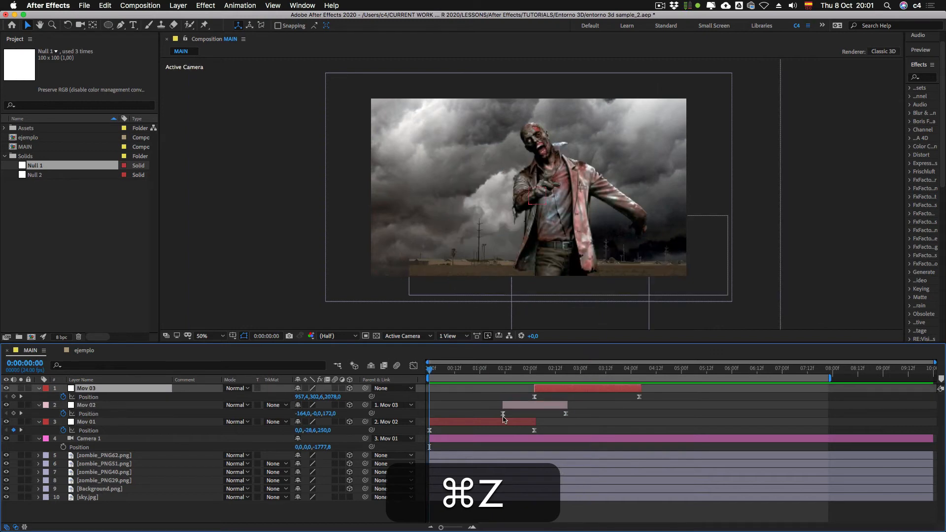
key("0")
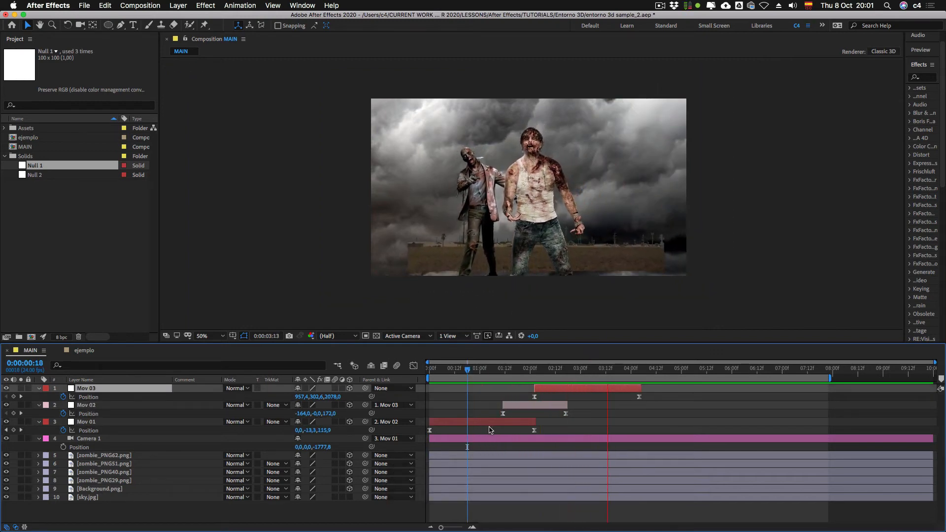
key("0")
Step: Duplicate the Mov 03 null at 0:00:03:11 and remove all Position keyframes from the duplicate
left_click_drag(570, 375, 604, 376)
left_click(533, 418)
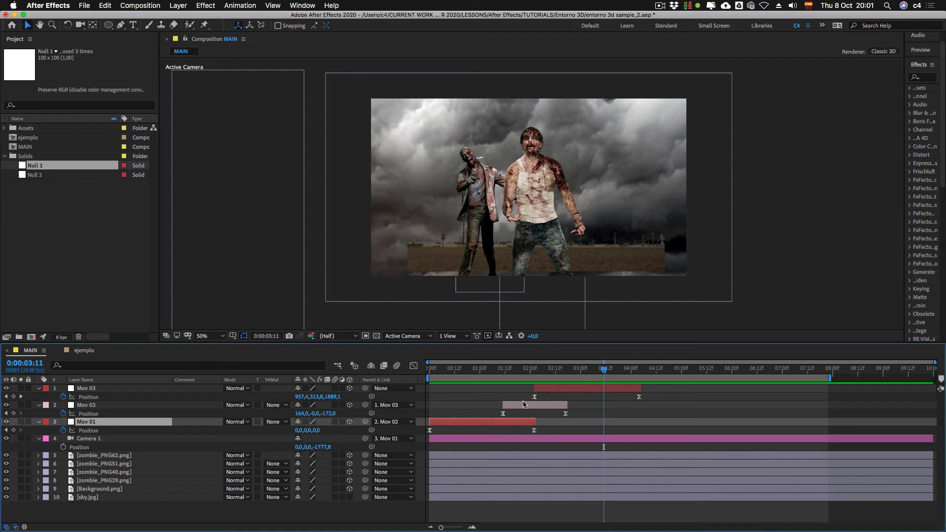
left_click(601, 389)
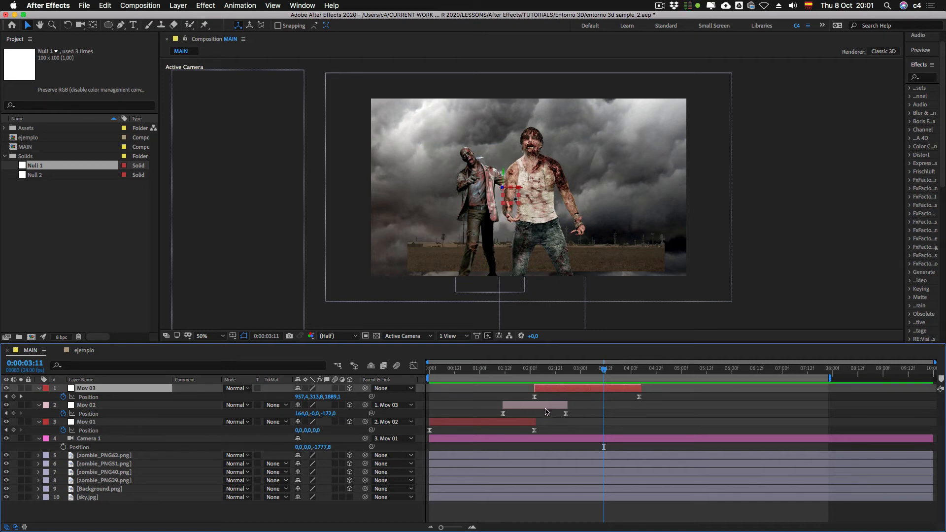
key("super")
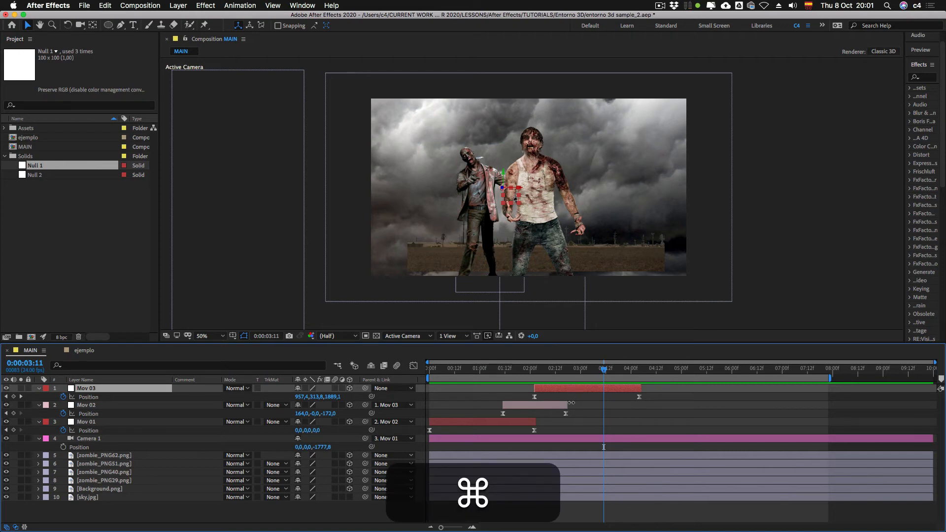
key("super+d")
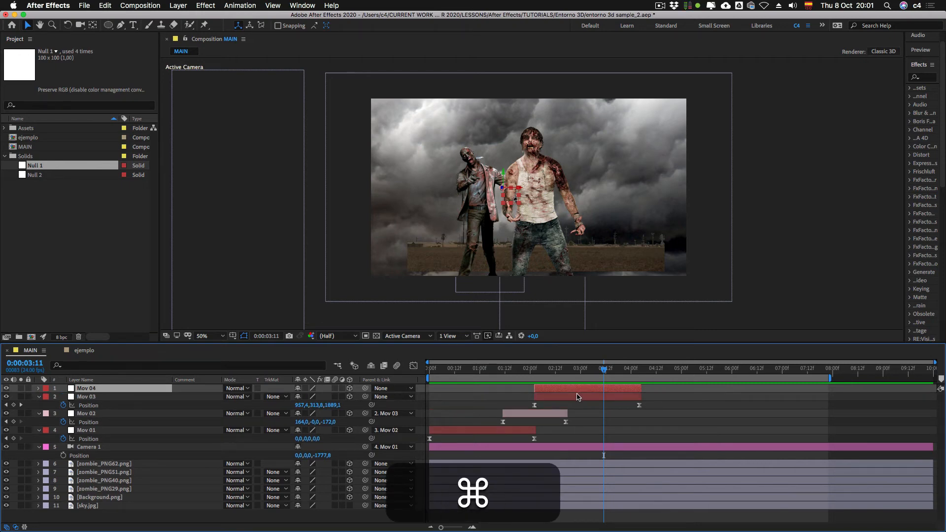
key("u")
left_click(63, 396)
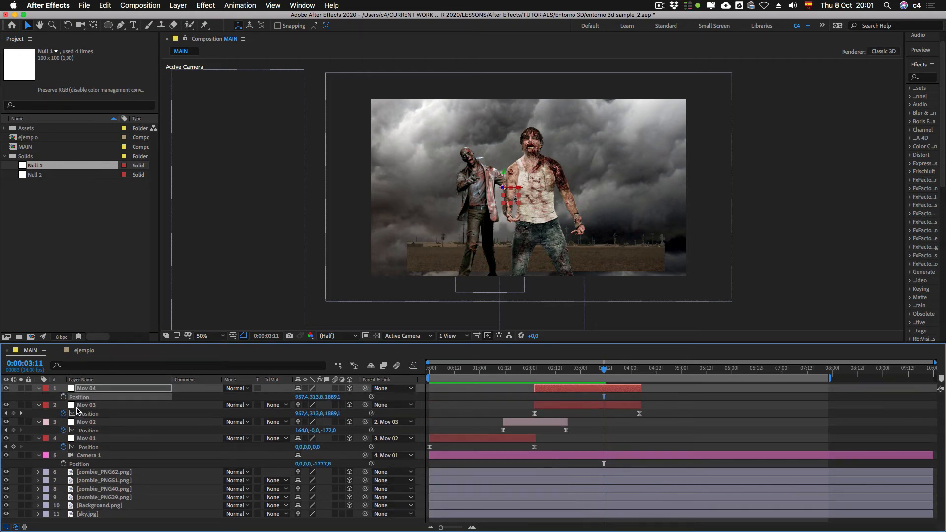
Step: Move the duplicated null Mov 04 to start at 0:00:04:04, where Mov 03 ends, and parent Mov 03 to it
left_click_drag(551, 389, 641, 387)
left_click(639, 371)
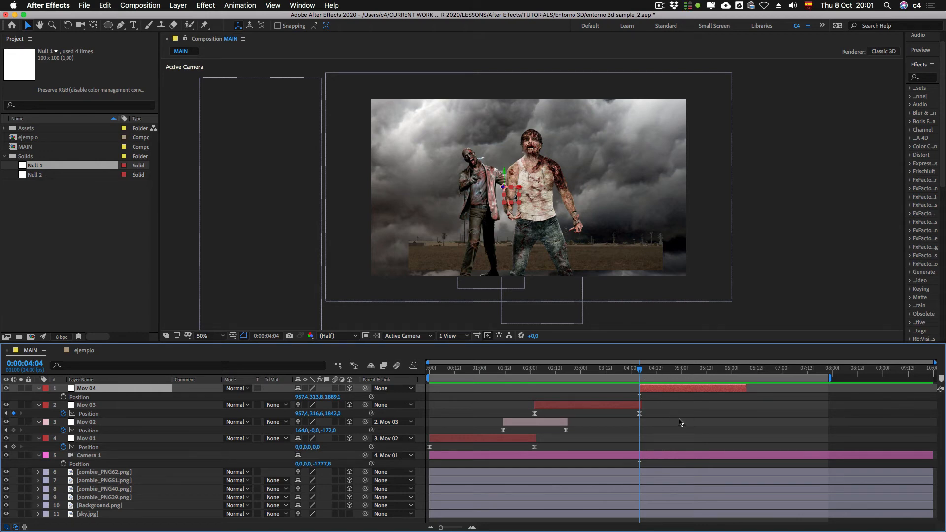
left_click(98, 407)
left_click_drag(365, 405, 96, 390)
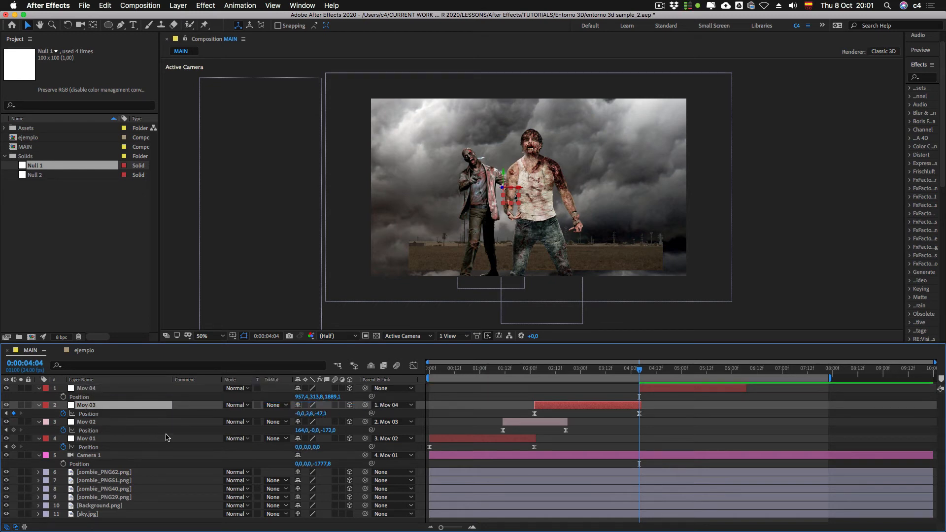
Step: Set a starting Position keyframe on Mov 04 at 0:00:04:04
left_click(665, 369)
left_click(670, 389)
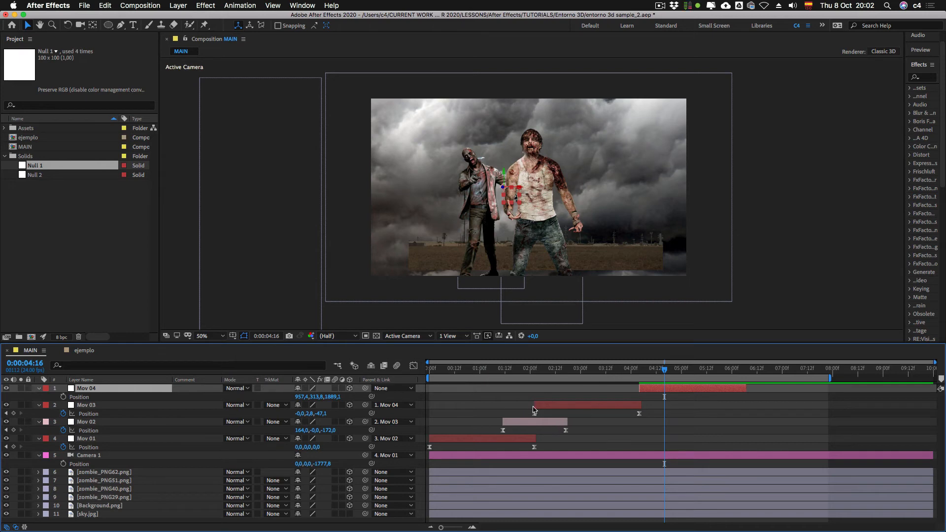
left_click(543, 424)
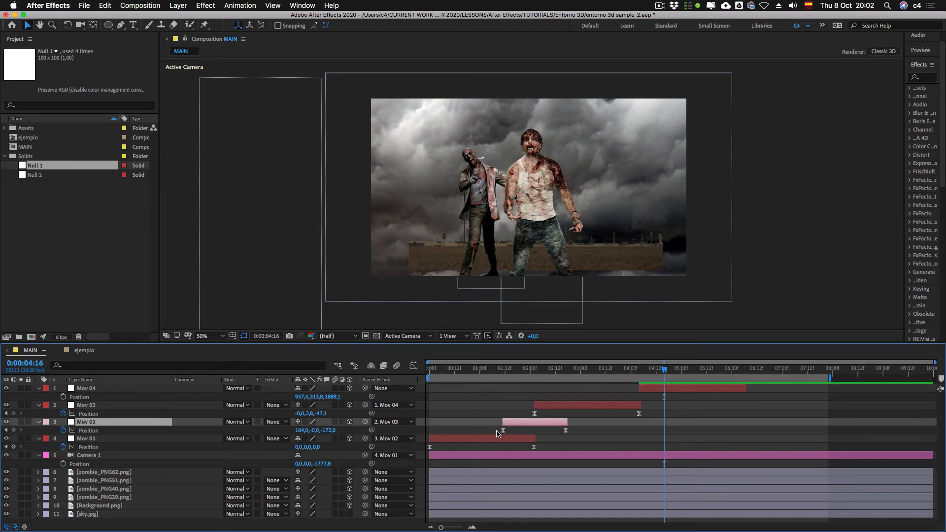
left_click_drag(634, 370, 639, 367)
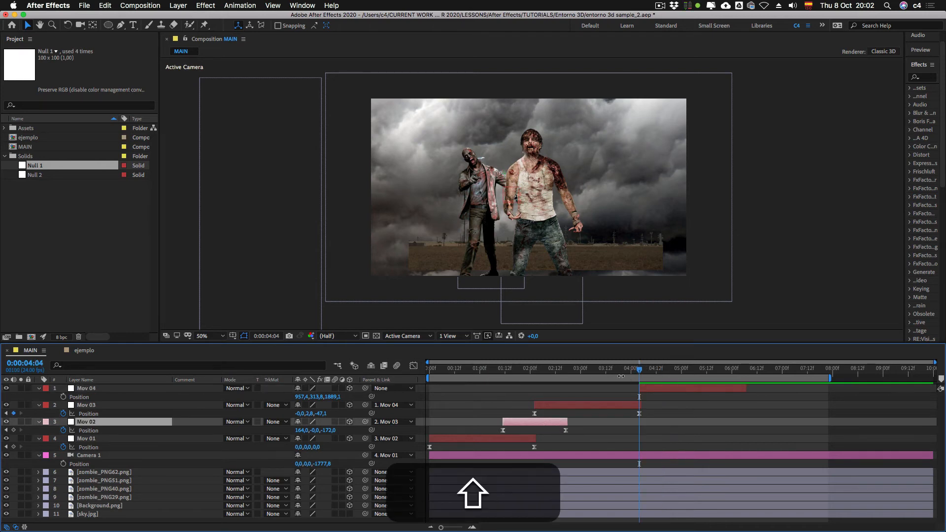
left_click(64, 397)
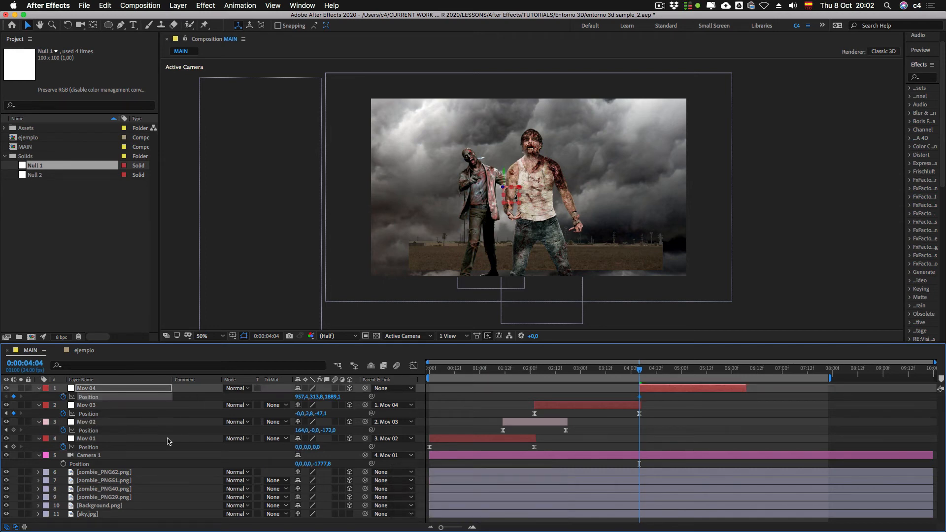
Step: At 0:00:05:10, move Mov 04 to about 569.6, 320.2, 1583.1 to frame three zombies, and apply Easy Ease to both Position keyframes
key("shift+Page_Down")
key("shift+Page_Down")
key("shift+Page_Down")
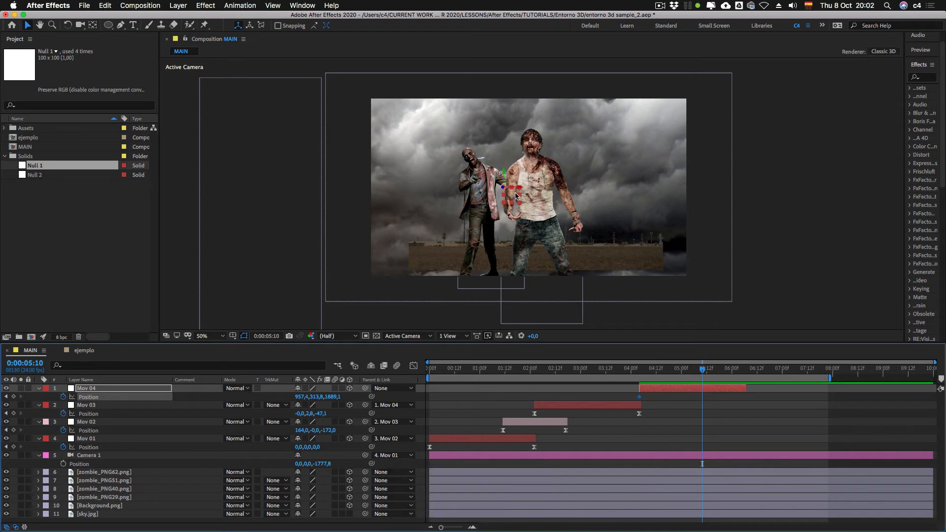
left_click_drag(512, 193, 433, 193)
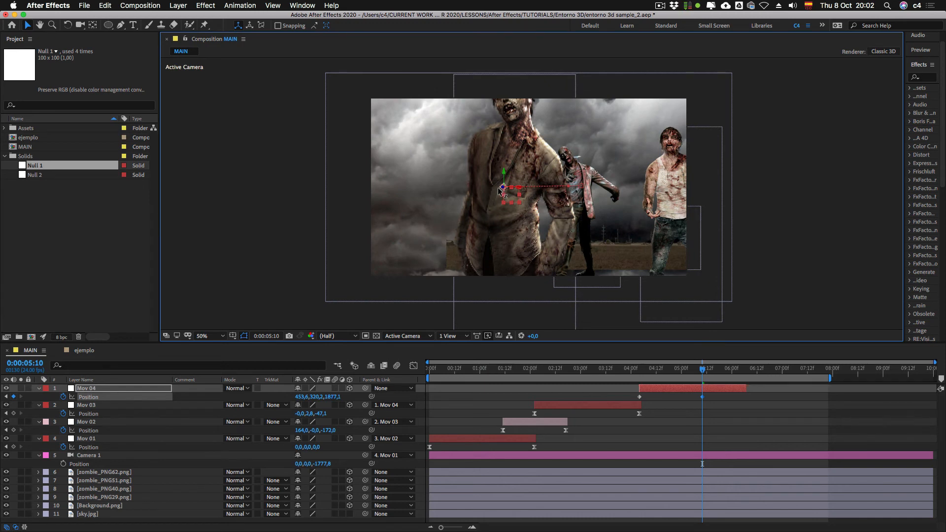
left_click_drag(502, 187, 436, 184)
left_click_drag(511, 188, 540, 189)
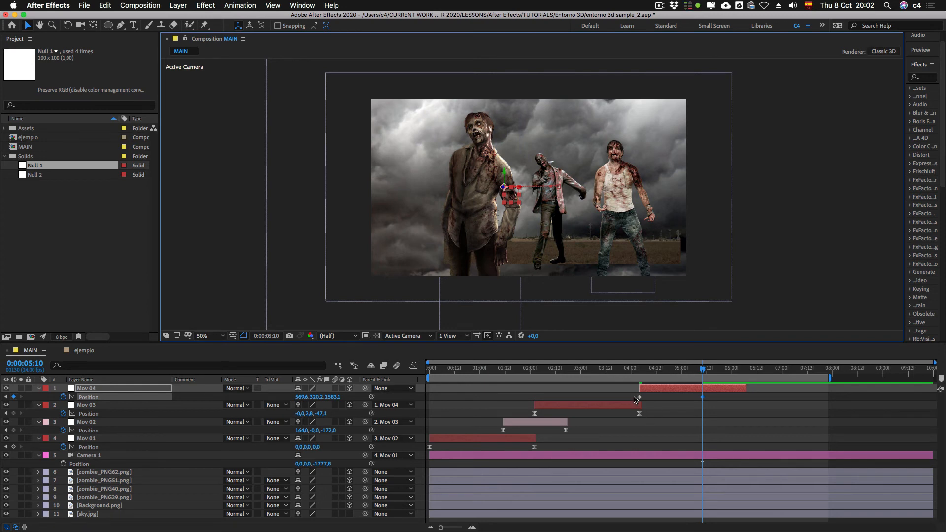
mouse_move(634, 397)
left_mouse_down()
mouse_move(713, 396)
mouse_move(618, 404)
left_mouse_up()
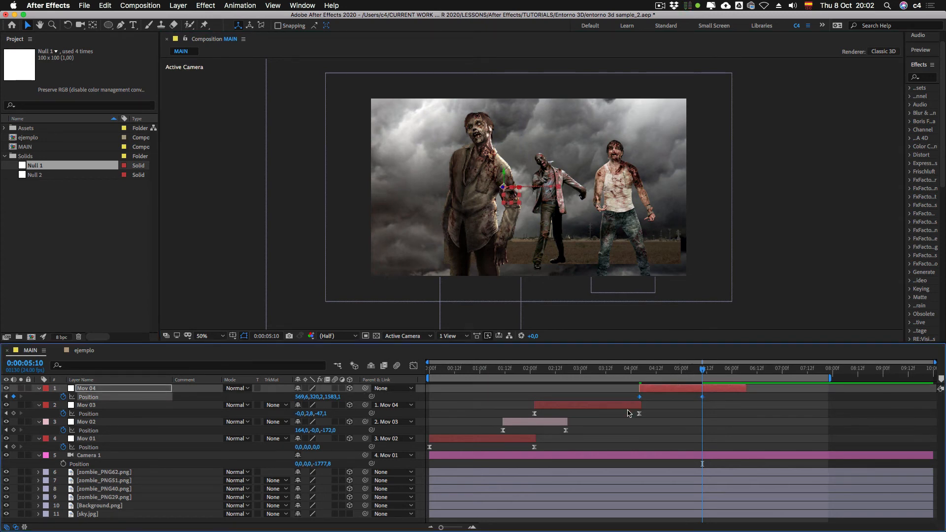
key("F9")
Step: Give the Mov 04 layer a Pink label and trim its end to its last keyframe at 0:00:05:10
left_click(47, 389)
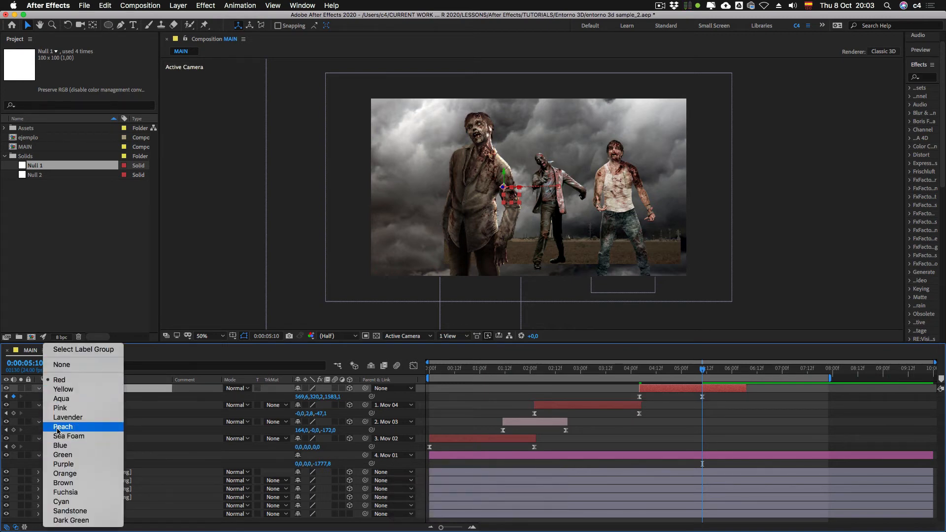
left_click(58, 408)
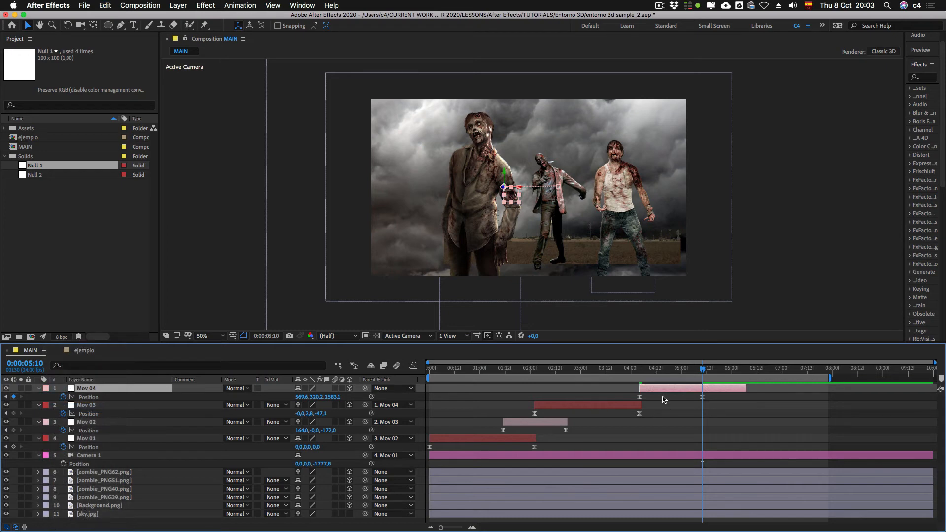
left_click_drag(746, 388, 704, 389)
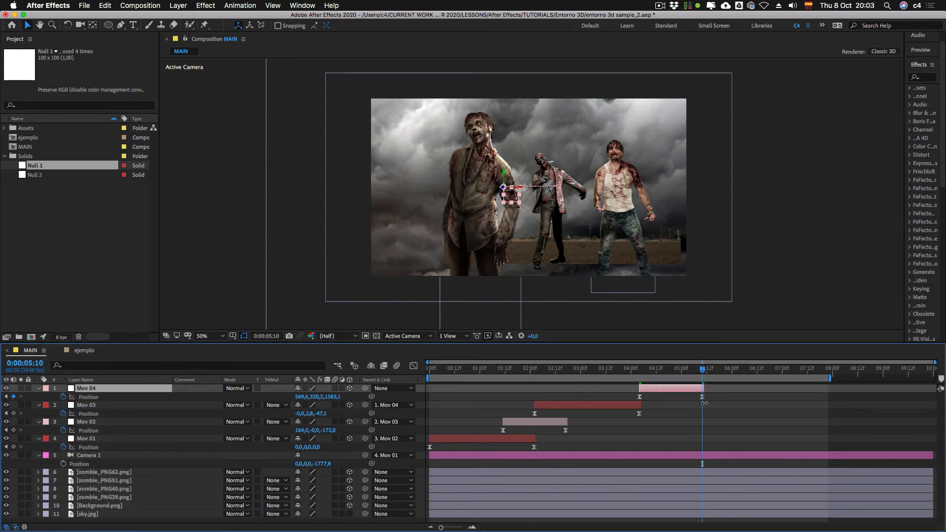
Step: Sharpen Mov 04's Position speed curve into a narrow central peak and shift the layer to start at about 0:00:03:13, overlapping Mov 03
left_click_drag(634, 393, 735, 400)
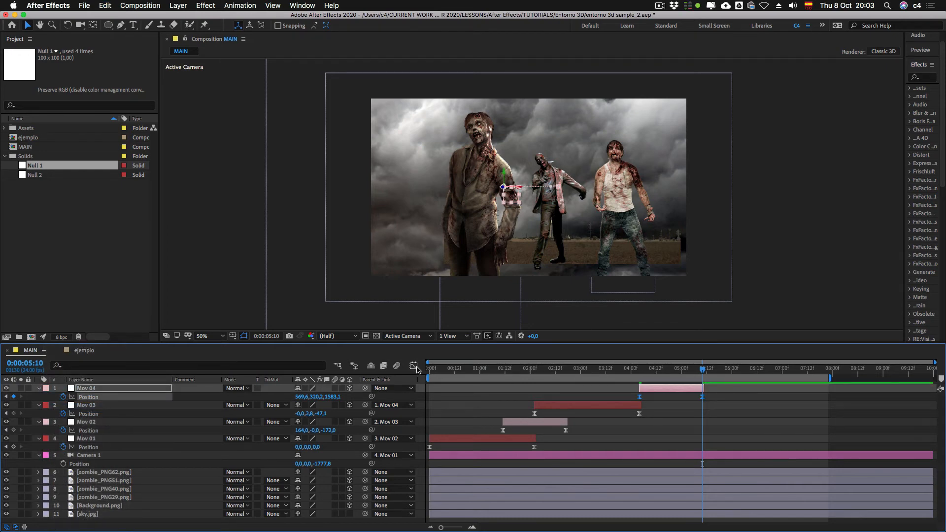
left_click(414, 366)
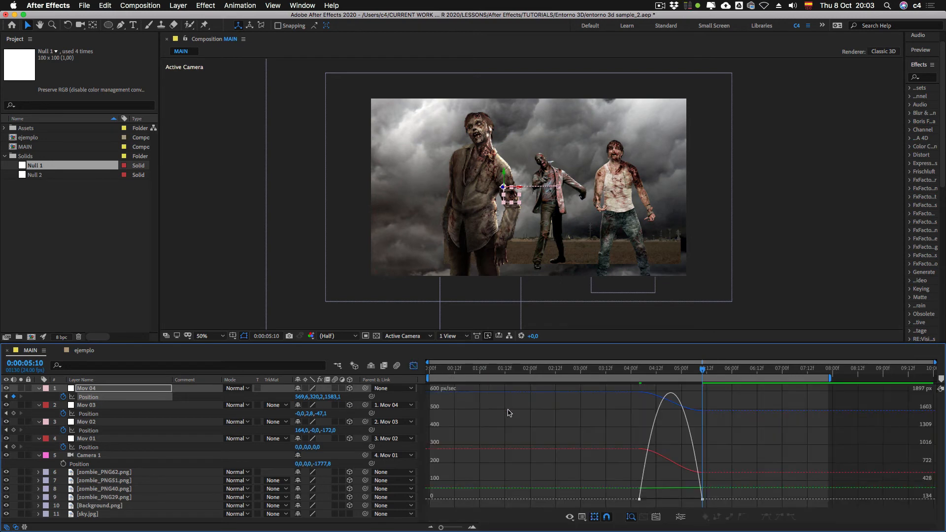
mouse_move(629, 493)
left_mouse_down()
mouse_move(658, 510)
mouse_move(653, 499)
mouse_move(680, 500)
left_mouse_up()
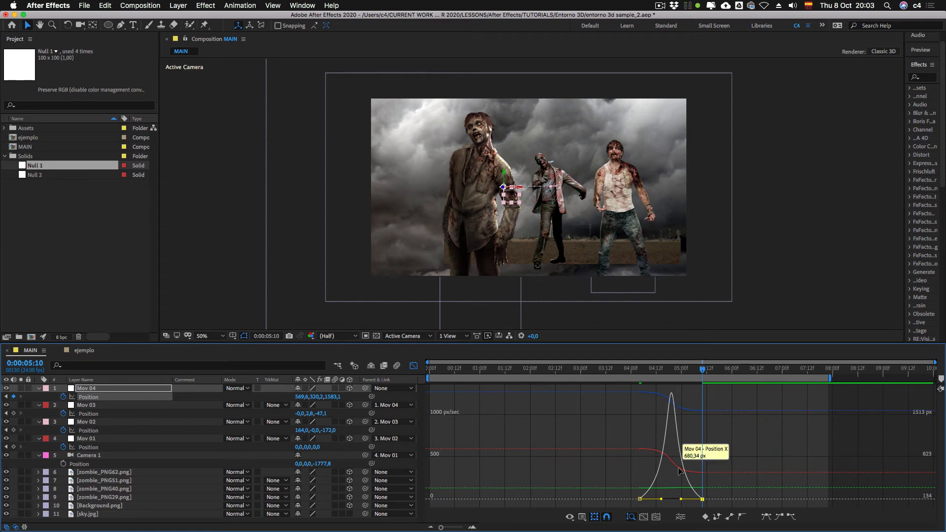
key("shift+F3")
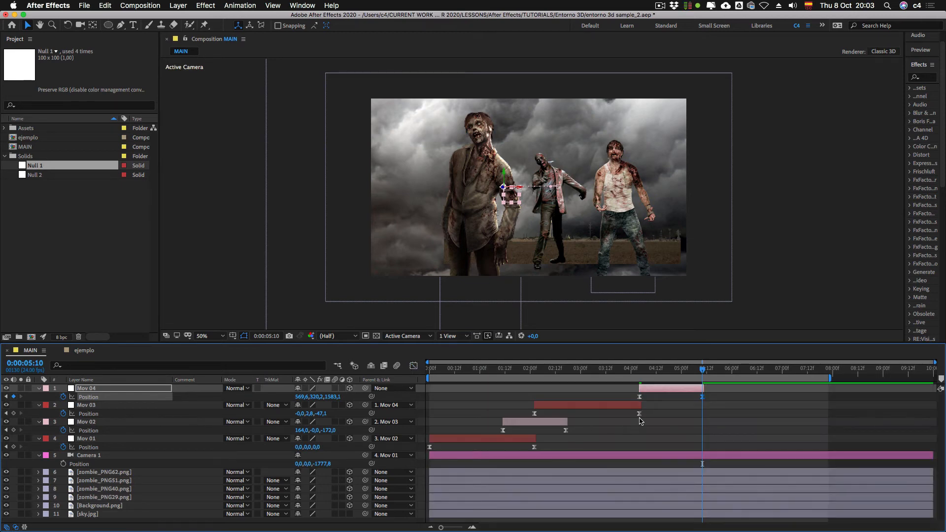
left_click_drag(657, 390, 640, 370)
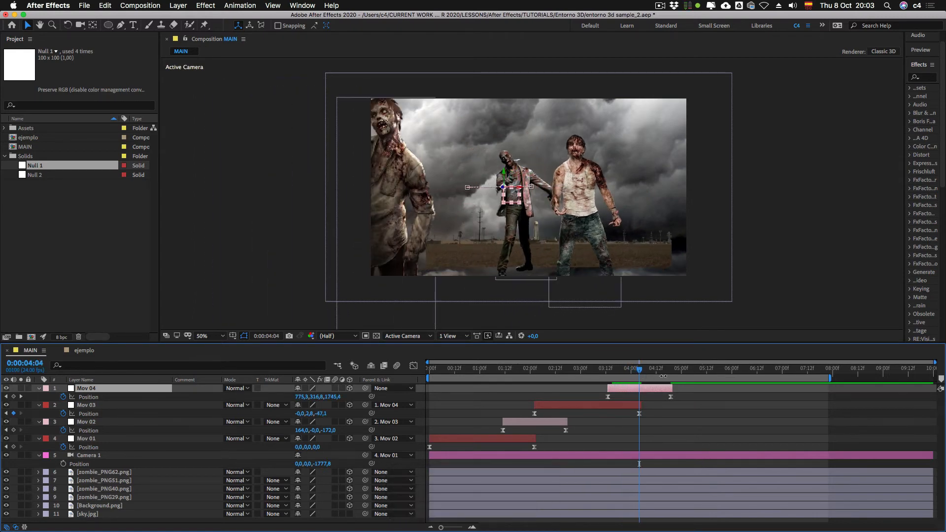
Step: Duplicate Mov 04 as Mov 05 without Position keyframes, label it Red, and start the layer at 0:00:04:19
key("super+d")
left_click_drag(624, 389, 691, 390)
key("u")
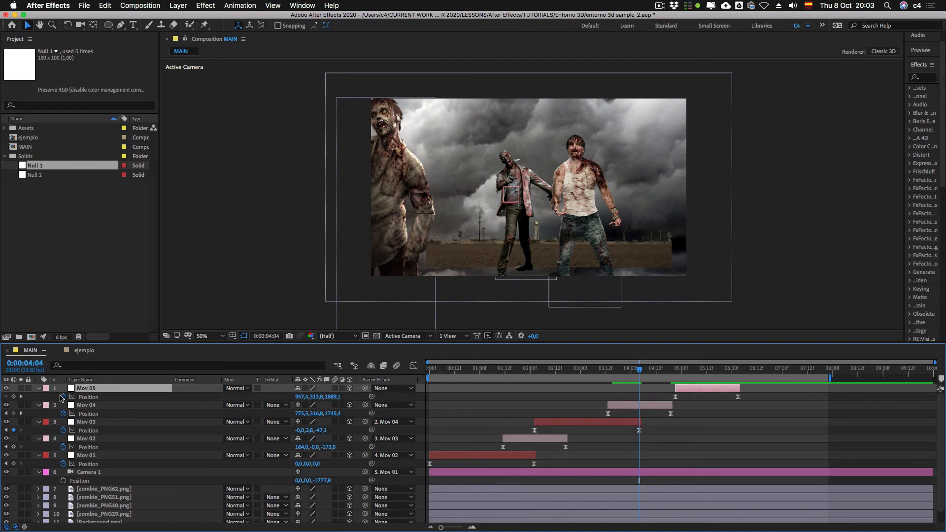
left_click(45, 389)
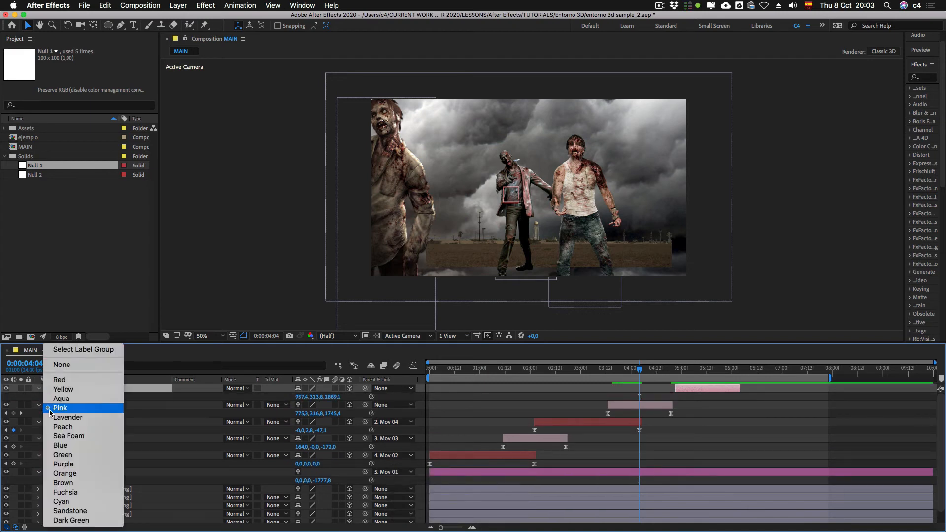
left_click(59, 380)
left_click(681, 371)
left_click(703, 371)
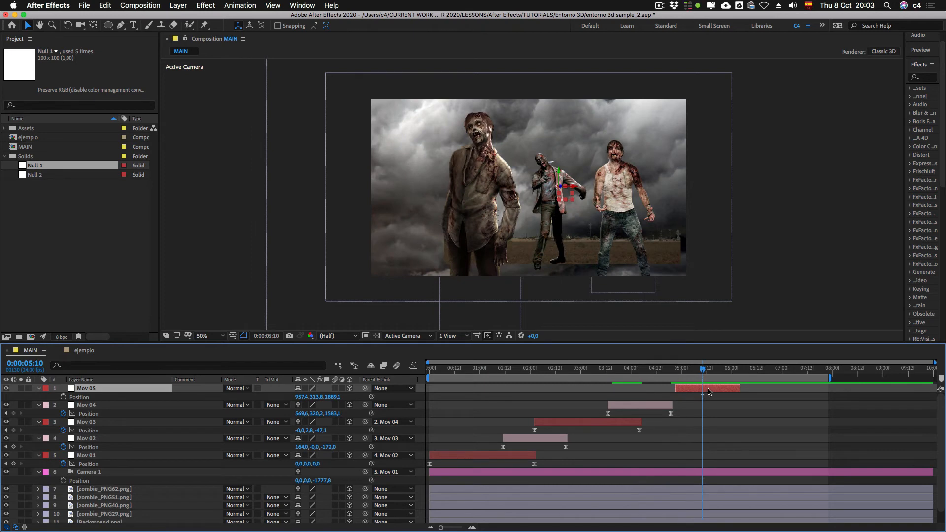
left_click_drag(685, 389, 672, 370)
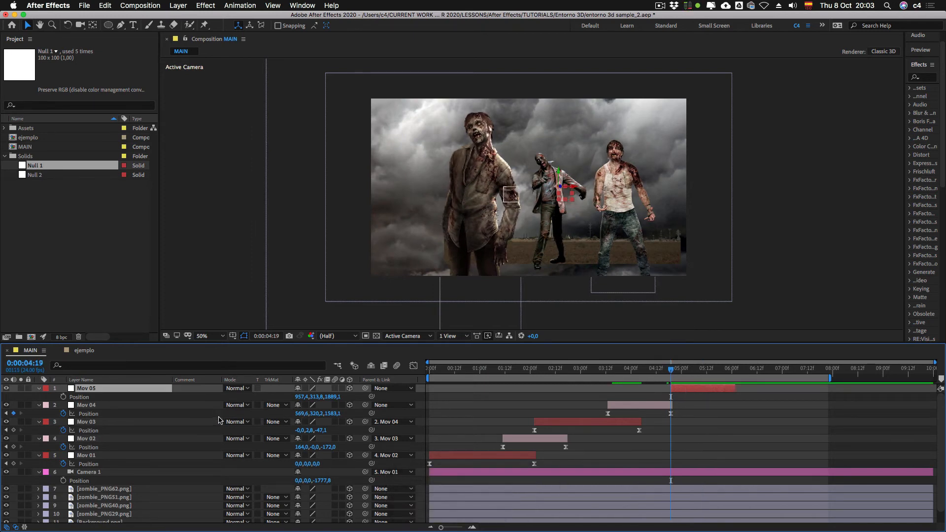
Step: Parent Mov 04 to Mov 05 and set a starting Position keyframe on Mov 05 at 0:00:04:19
left_click(104, 404)
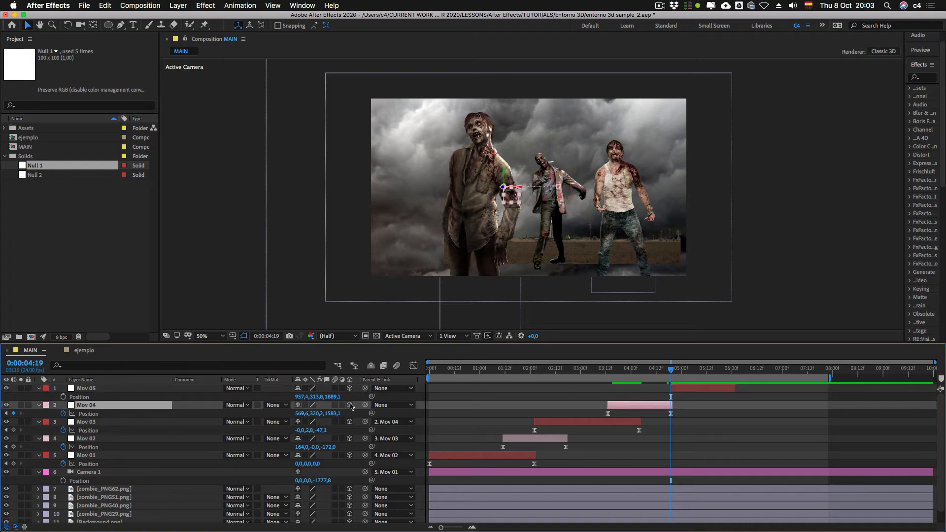
left_click_drag(365, 405, 265, 410)
left_click_drag(96, 393, 98, 394)
left_click(63, 397)
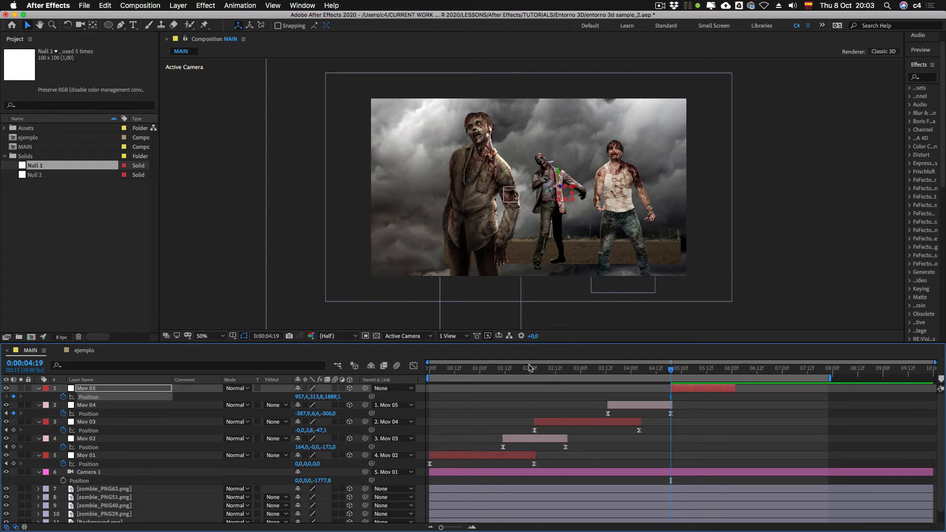
Step: Extend the end of the Mov 05 layer to 0:00:06:21
left_click_drag(529, 367, 673, 371)
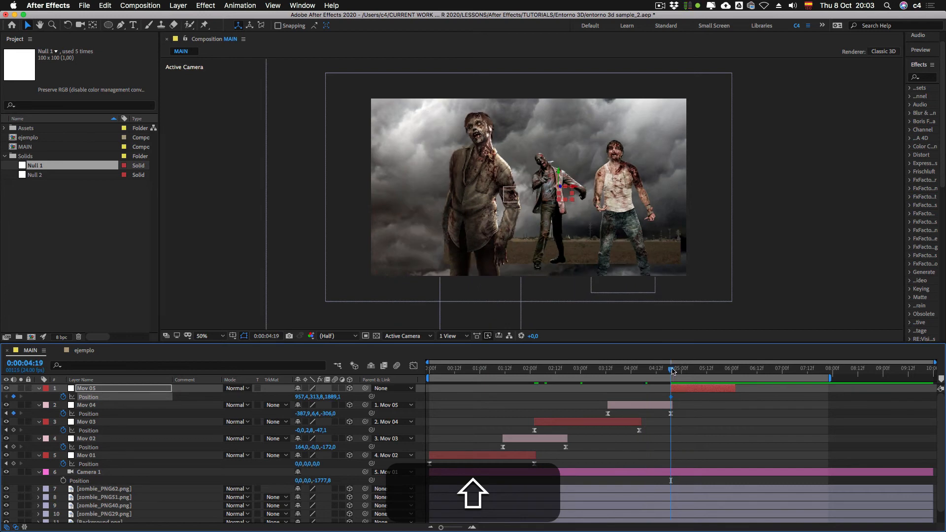
key("shift+Page_Down")
key("shift+Page_Down")
key("shift+Page_Down")
key("shift+Page_Down")
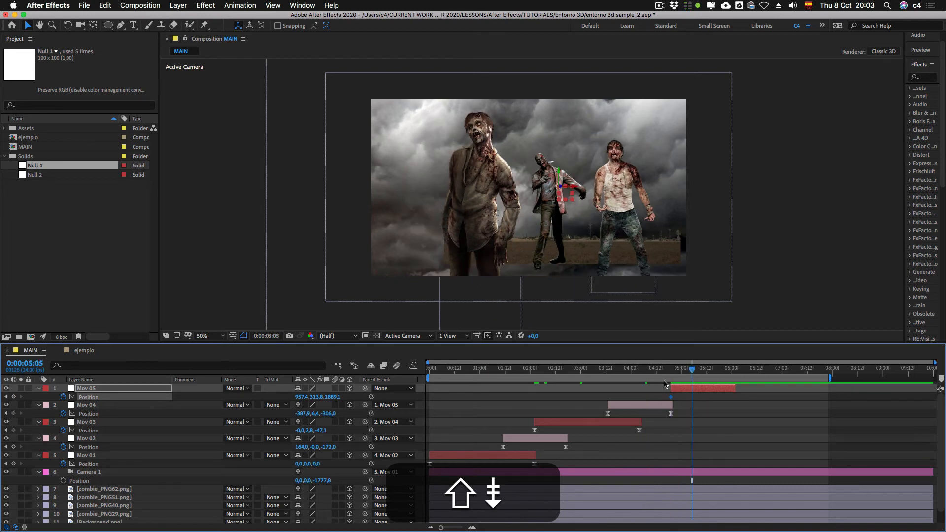
key("shift+Page_Down")
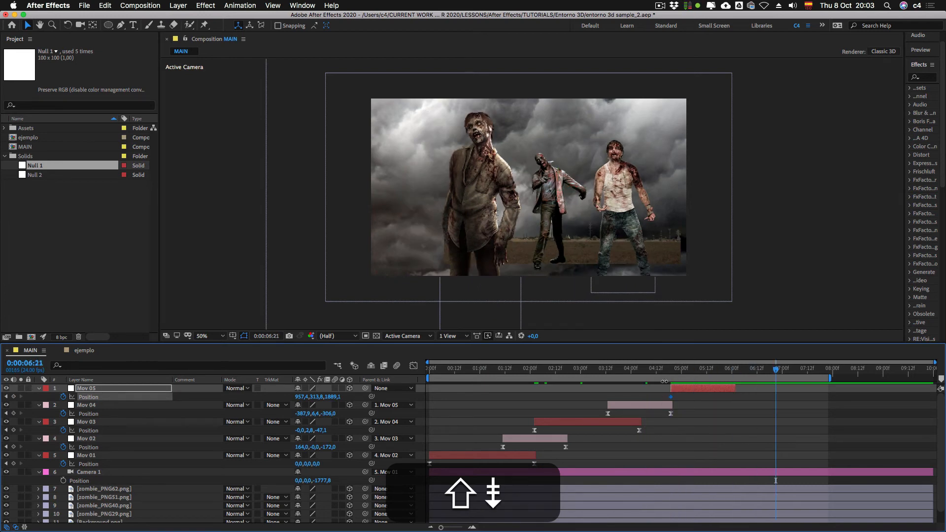
left_click_drag(735, 388, 781, 396)
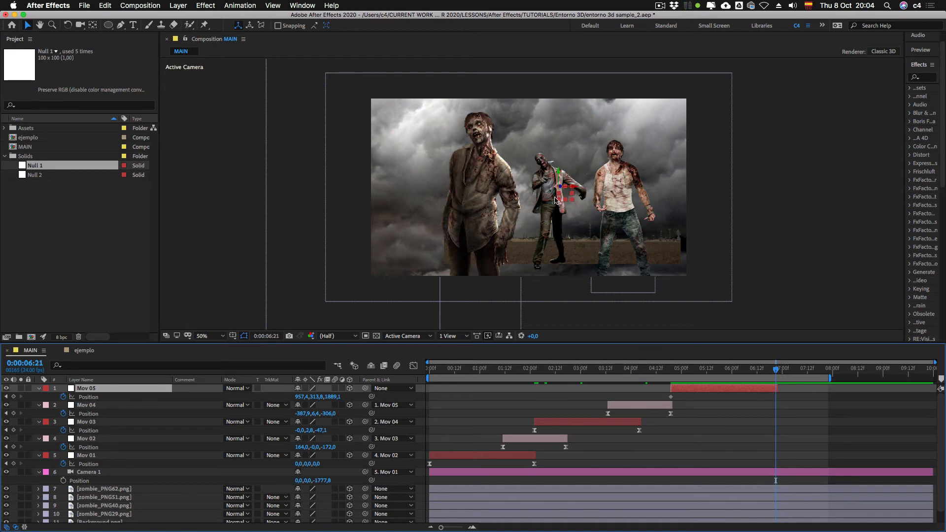
Step: At 0:00:06:21, move Mov 05 slightly to about 931.4, 313.8, 1771.8, and apply Easy Ease to both Position keyframes
mouse_move(559, 187)
left_mouse_down()
mouse_move(589, 185)
mouse_move(560, 187)
left_mouse_up()
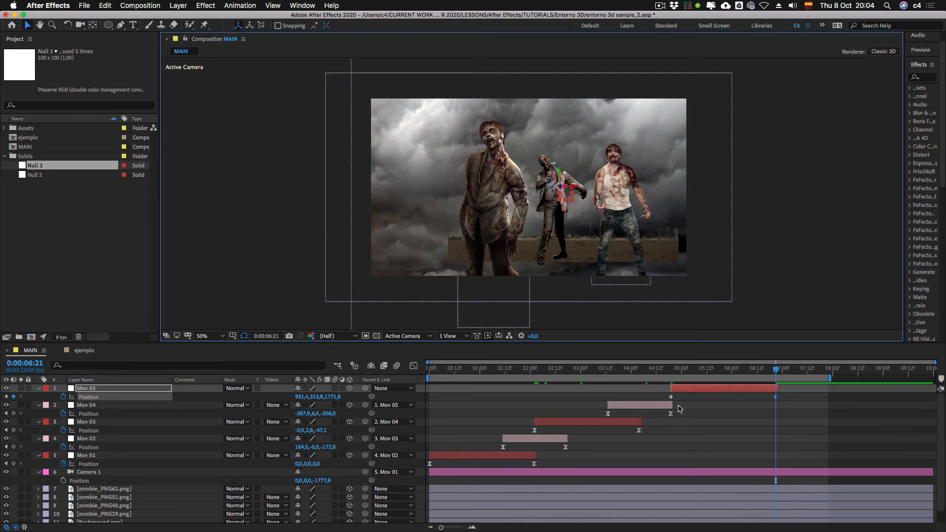
left_click_drag(660, 394, 789, 409)
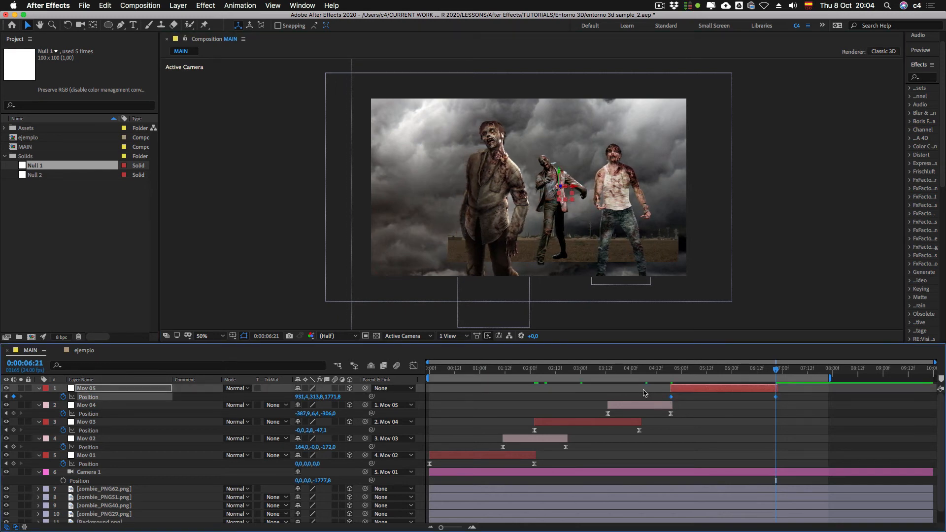
key("F9")
Step: Narrow Mov 05's Position speed curve into a central peak and shift the layer to start at 0:00:04:04, overlapping Mov 04
key("shift+F3")
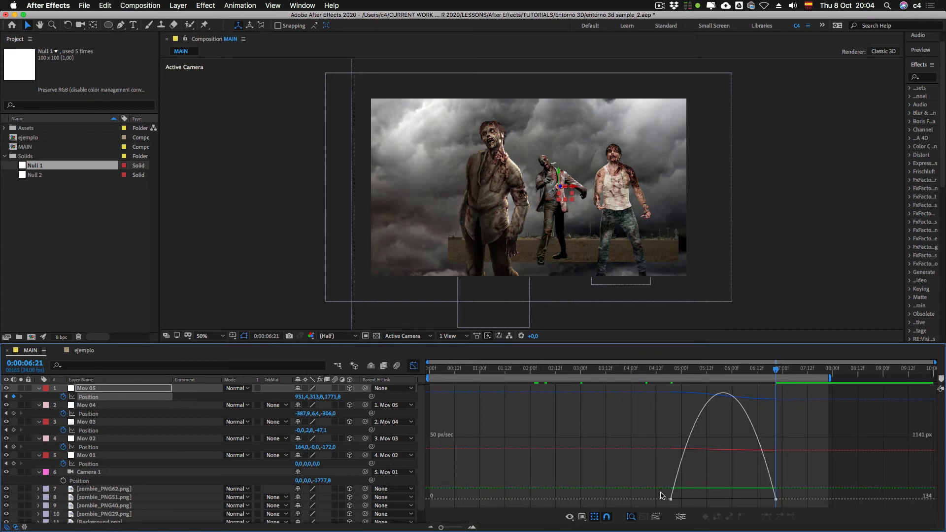
left_click_drag(661, 495, 698, 500)
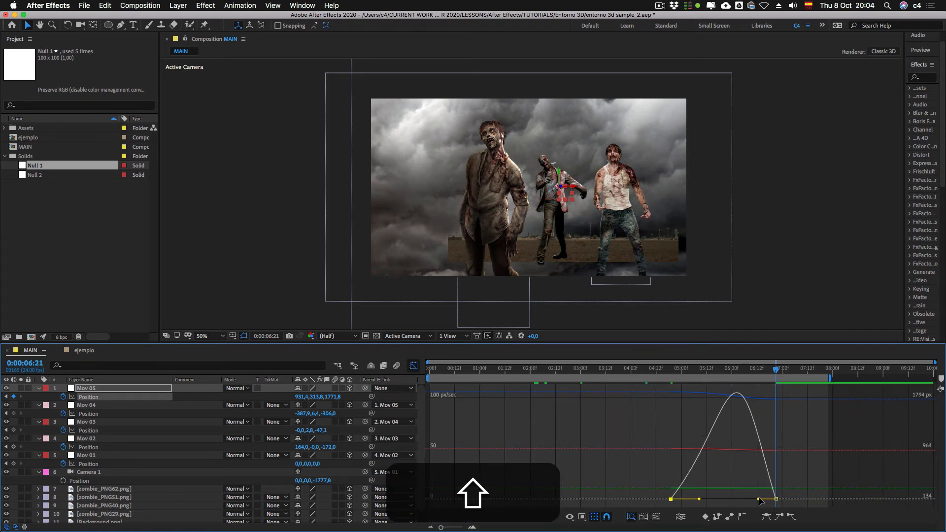
left_click_drag(759, 499, 746, 500)
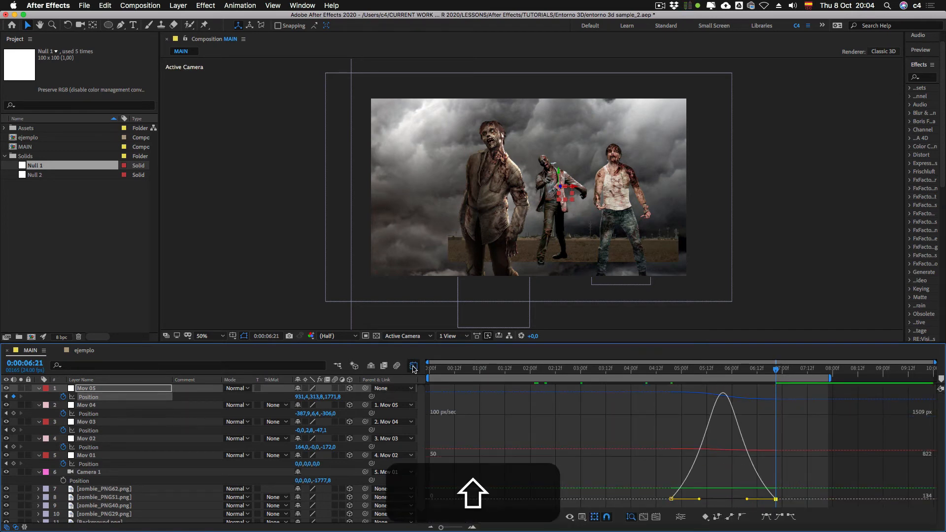
left_click(413, 366)
left_click(641, 373, "shift")
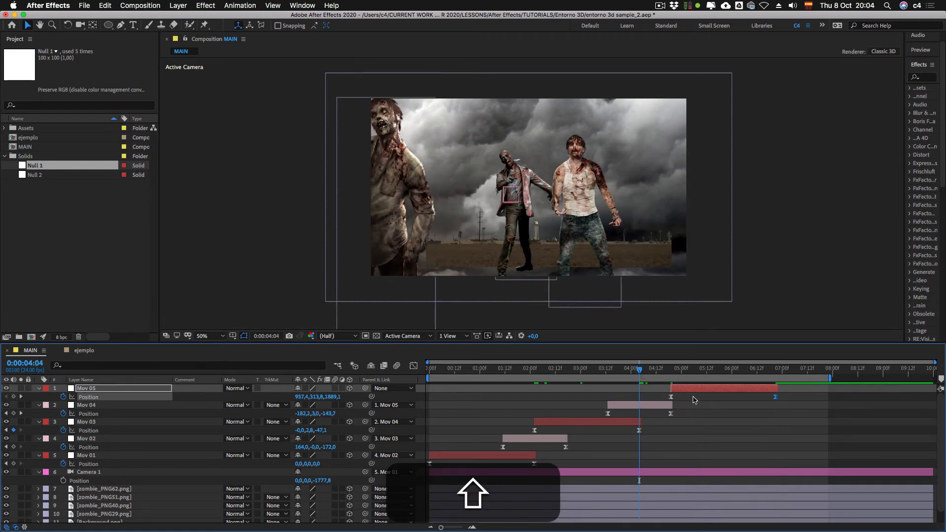
left_click_drag(692, 389, 745, 370)
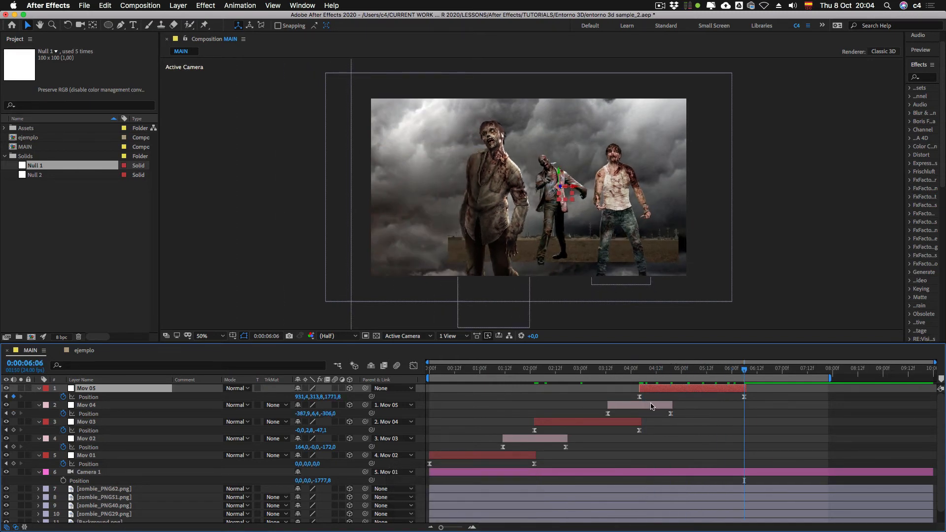
Step: Duplicate Mov 05 as Mov 06 without Position keyframes, start the layer at 0:00:06:06, and label it Pink
key("super+d")
key("u")
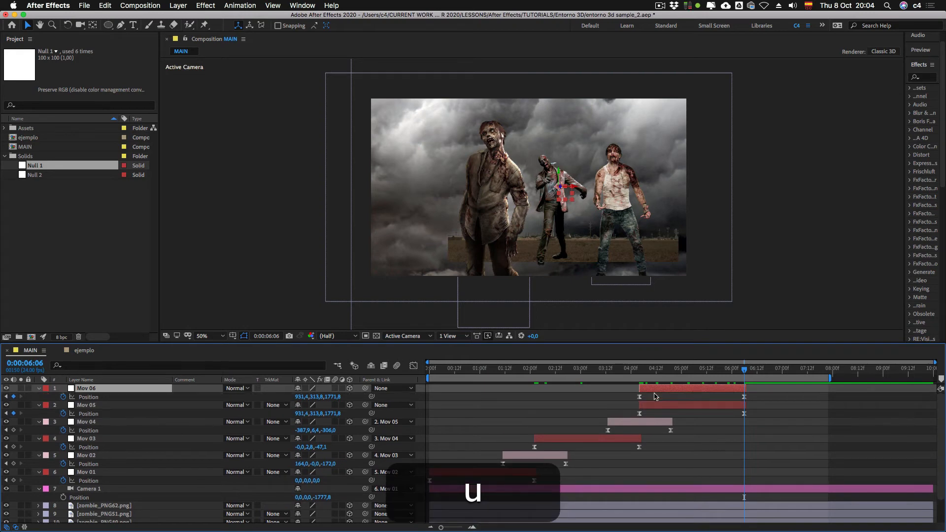
left_click(63, 397)
left_click_drag(646, 389, 751, 394)
left_click(46, 388)
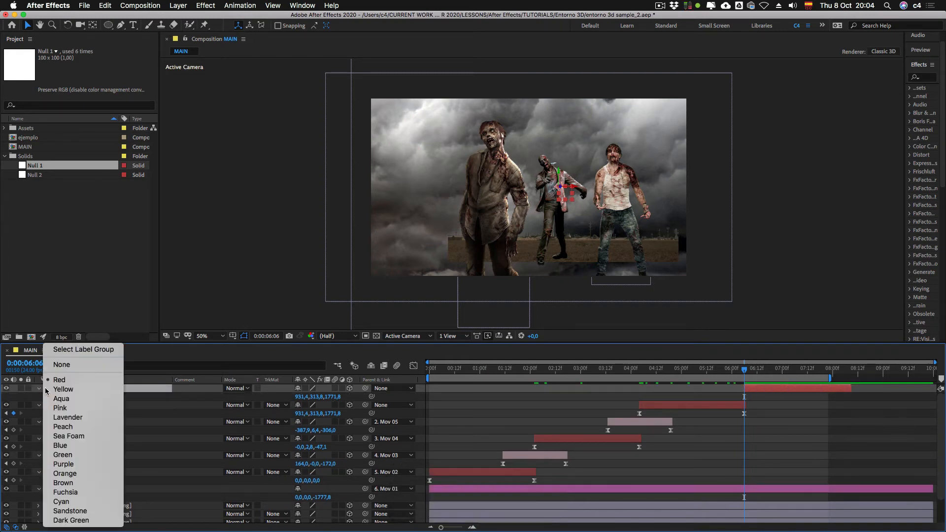
left_click(66, 412)
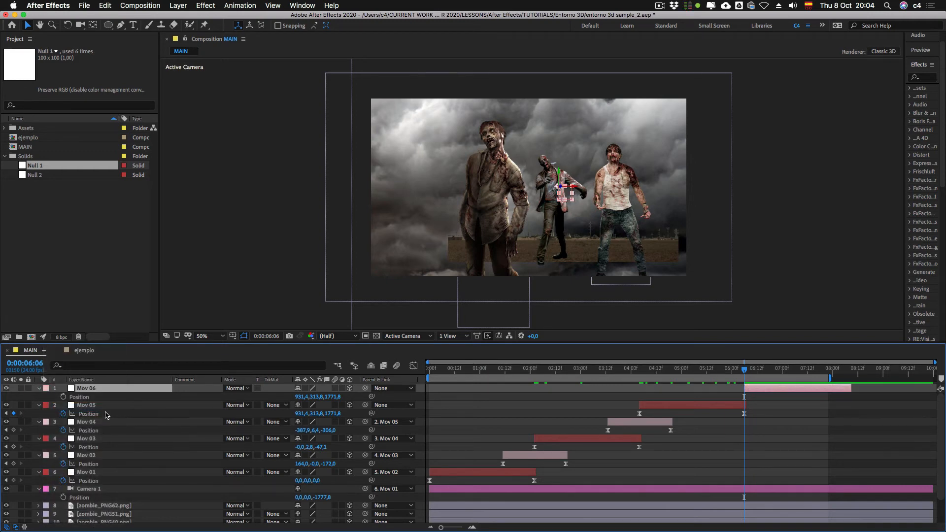
Step: Parent Mov 05 to Mov 06 and set a starting Position keyframe on Mov 06 at 0:00:06:06
left_click(102, 405)
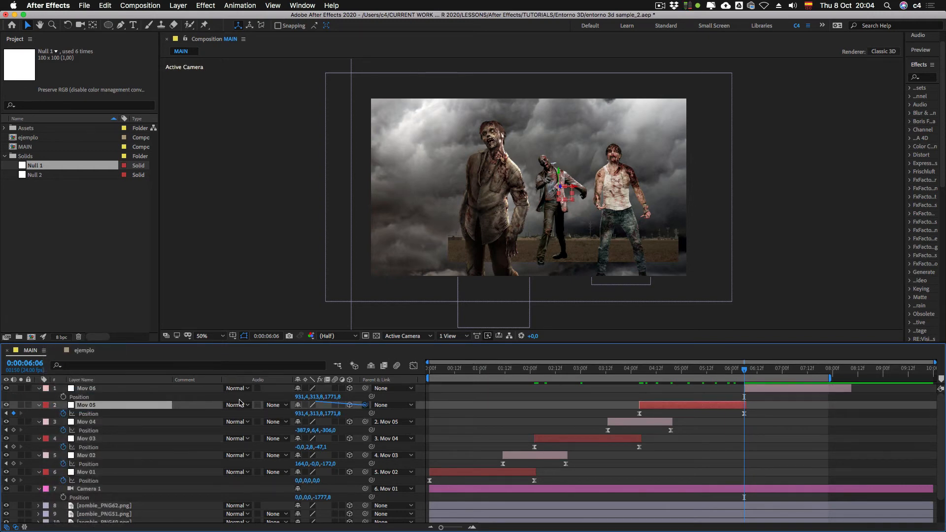
left_click_drag(365, 405, 74, 389)
left_click(63, 396)
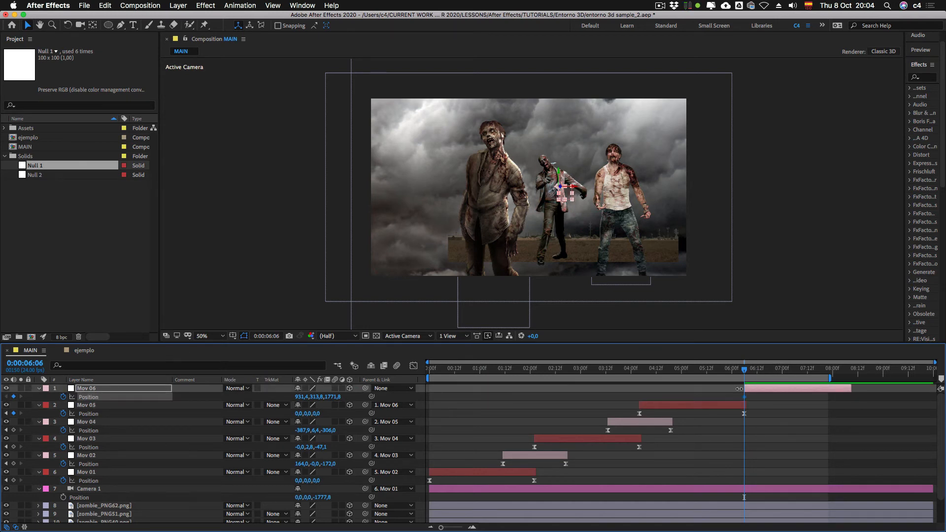
Step: At 0:00:07:12, move Mov 06 to about 712.6, 328.6, 1348.6 to bring the lunging red-sleeved zombie into frame
key("shift+Page_Down")
key("shift+Page_Down")
key("shift+Page_Down")
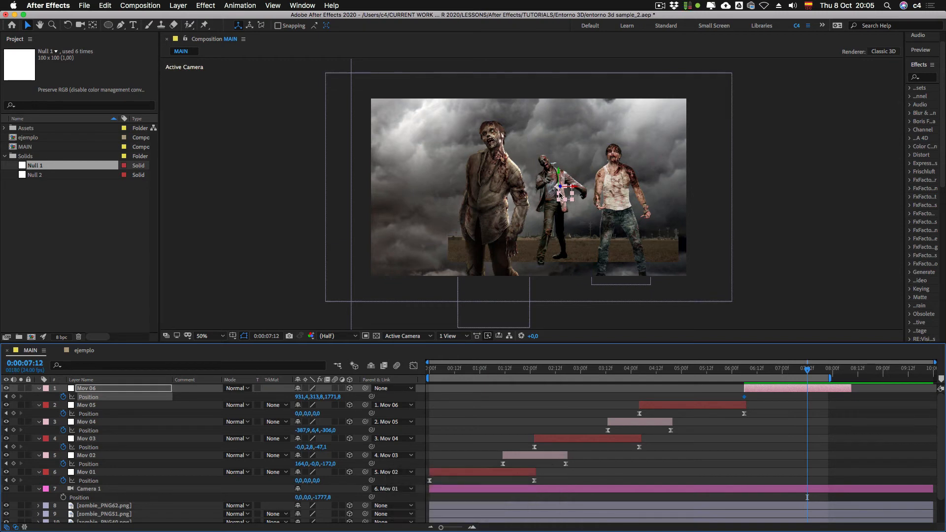
left_click_drag(559, 186, 667, 201)
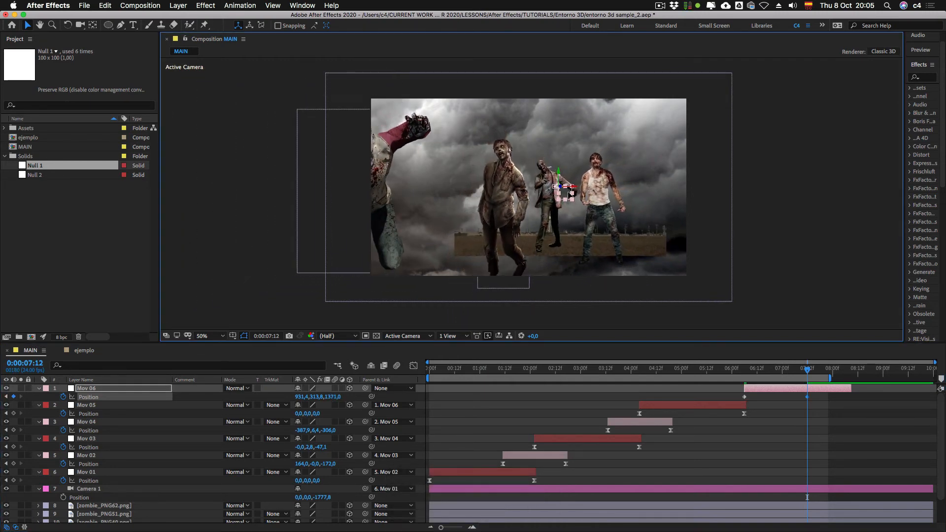
mouse_move(570, 193)
left_mouse_down()
mouse_move(525, 196)
mouse_move(579, 192)
left_mouse_up()
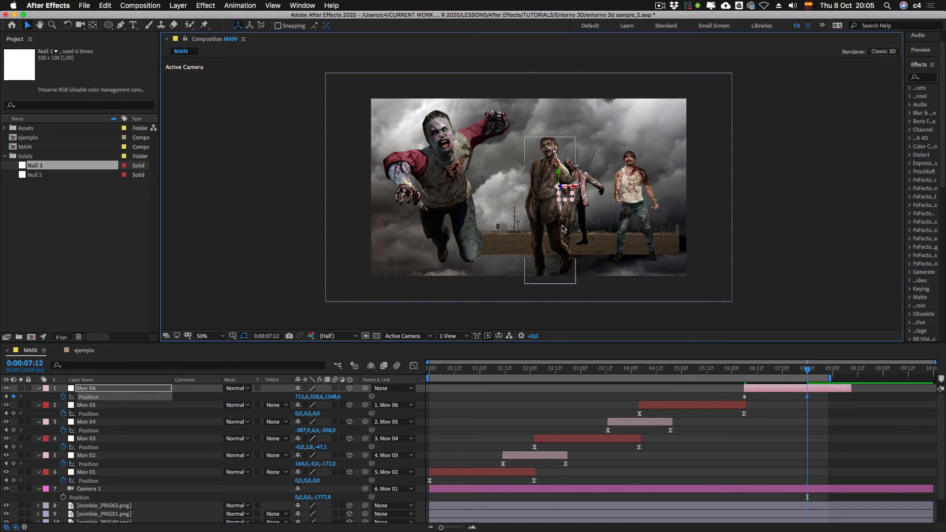
Step: Apply Easy Ease to both Mov 06 Position keyframes and sharpen their speed curve into a narrow central peak
left_click_drag(734, 395, 819, 402)
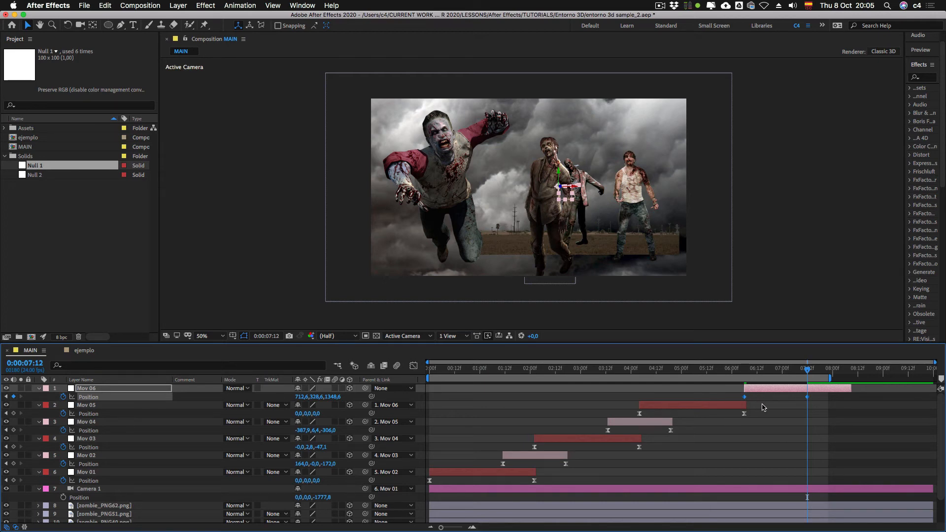
key("F9")
left_click(414, 365)
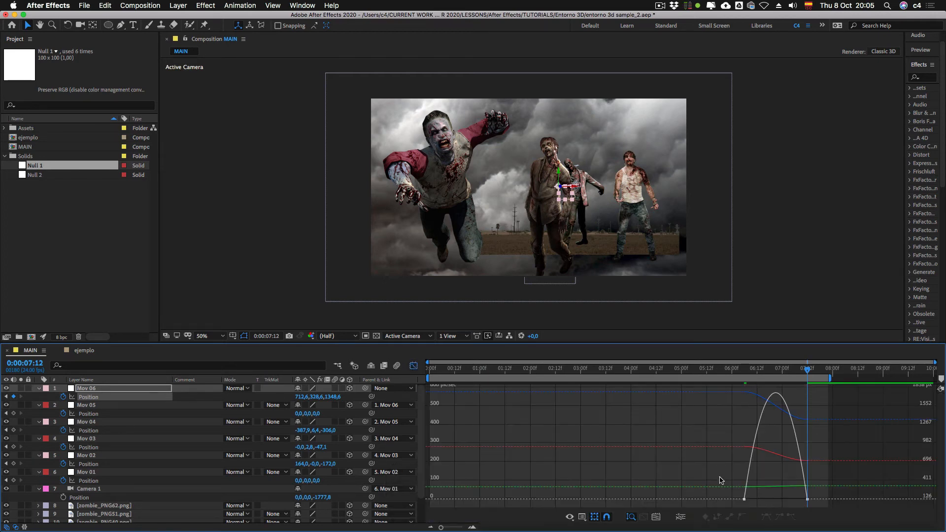
left_click(414, 365)
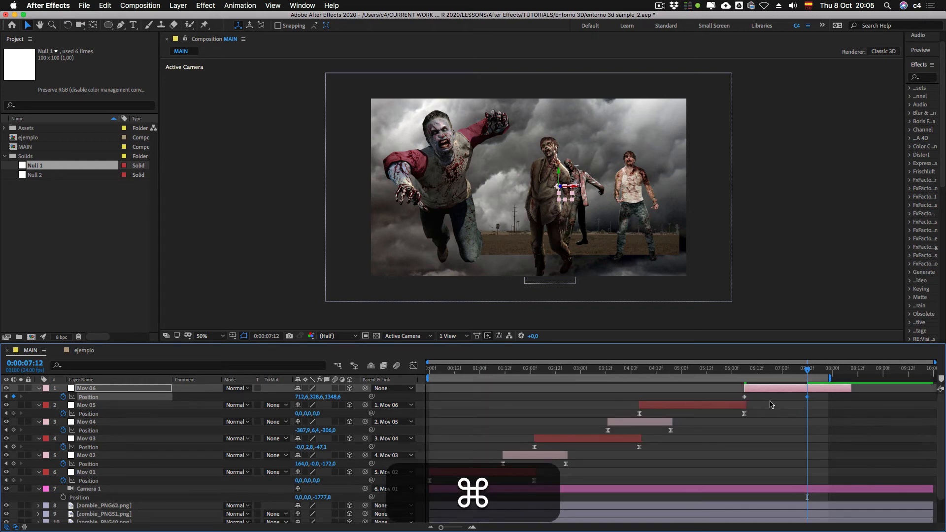
left_click(413, 366)
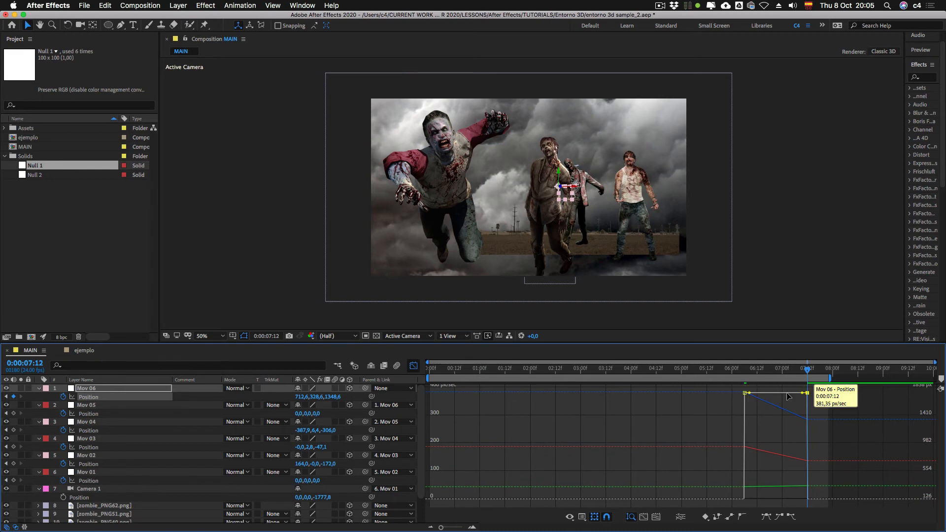
left_click_drag(733, 386, 828, 399)
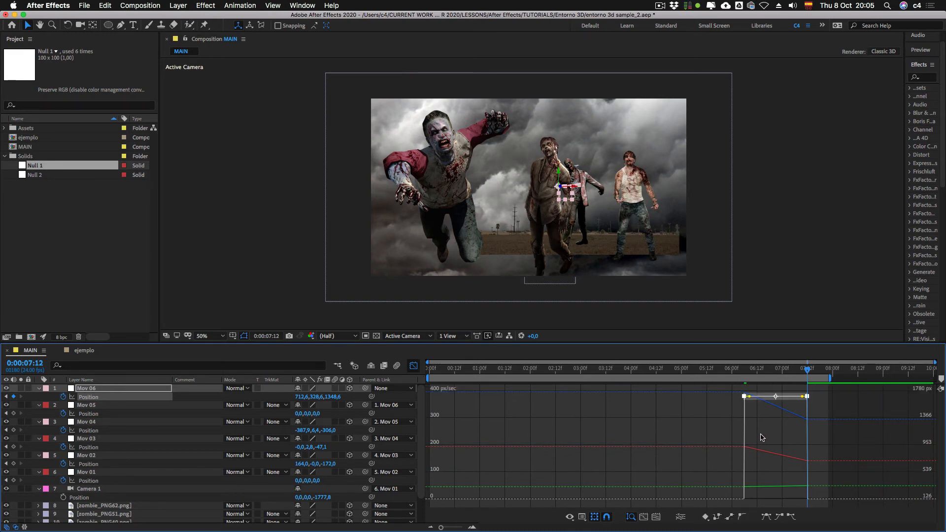
key("F9")
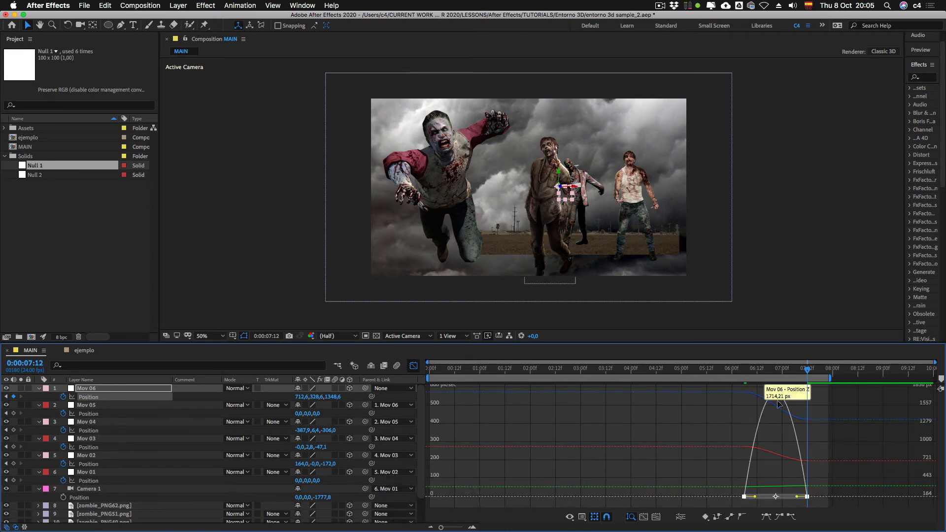
mouse_move(757, 499)
left_mouse_down()
mouse_move(797, 499)
mouse_move(768, 497)
left_mouse_up()
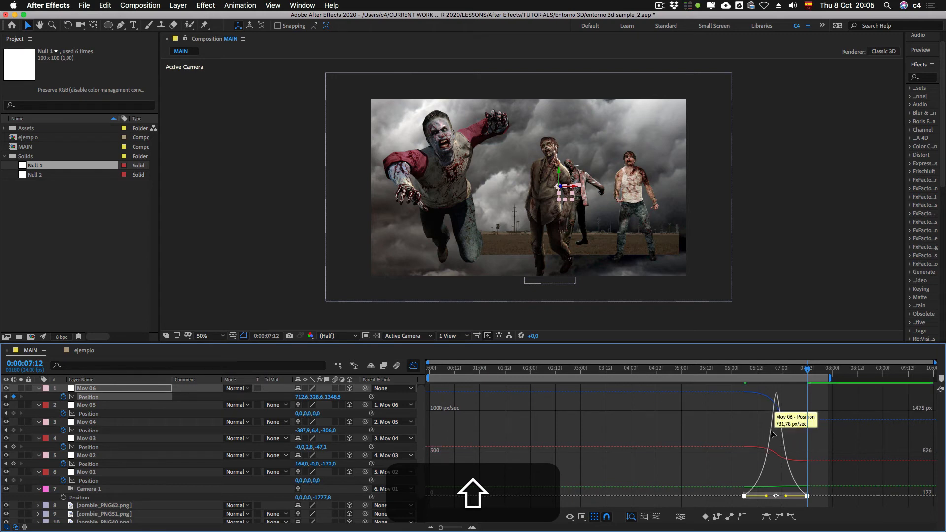
left_click(413, 366)
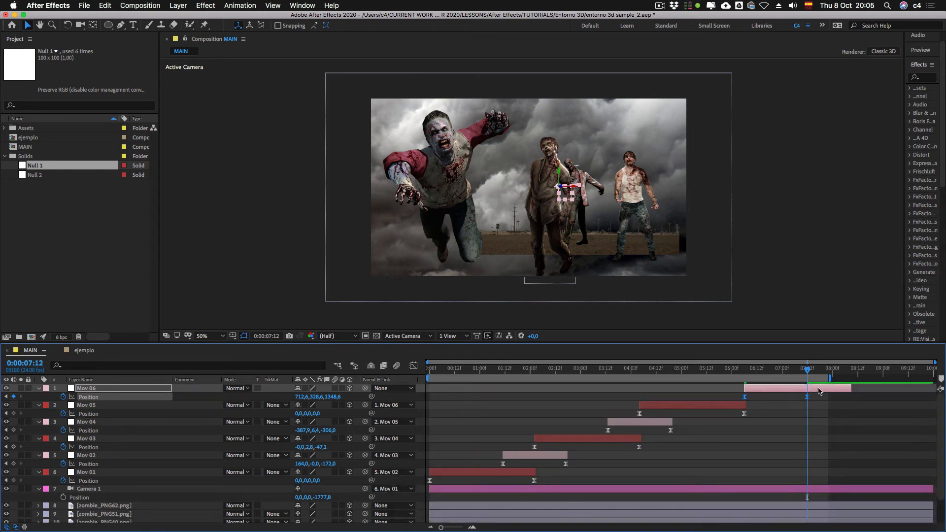
Step: Trim Mov 06 near its last keyframe, shift it to start at about 0:00:05:15, and extend the work area to about 0:00:09:12
left_click_drag(851, 387, 747, 395)
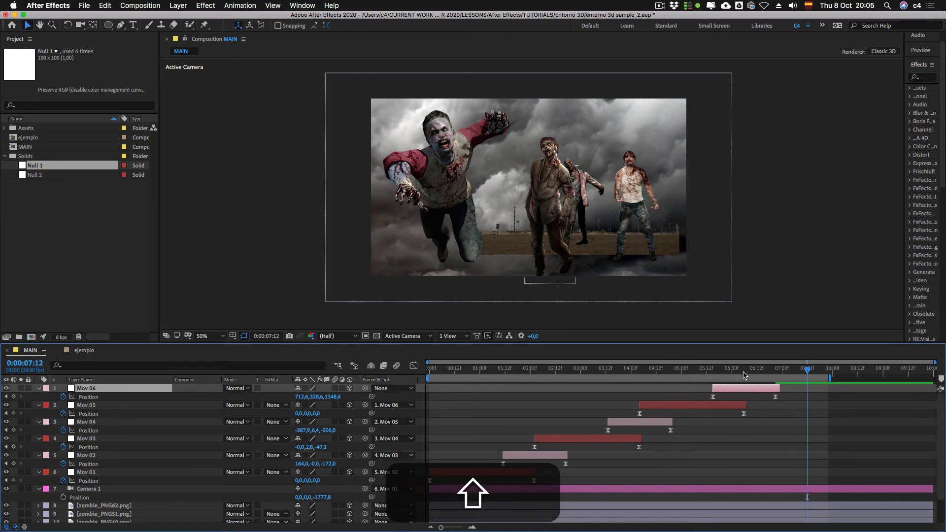
left_click(744, 374)
left_click_drag(829, 378, 864, 378)
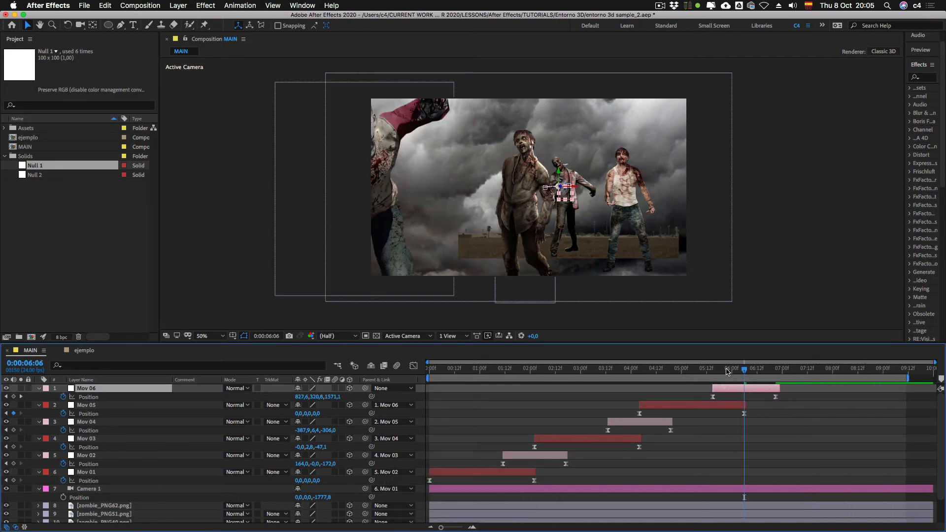
Step: At 0:00:06:21, duplicate Mov 06 as a red-labelled null Mov 07 and parent Mov 06 to Mov 07
left_click_drag(743, 370, 776, 372)
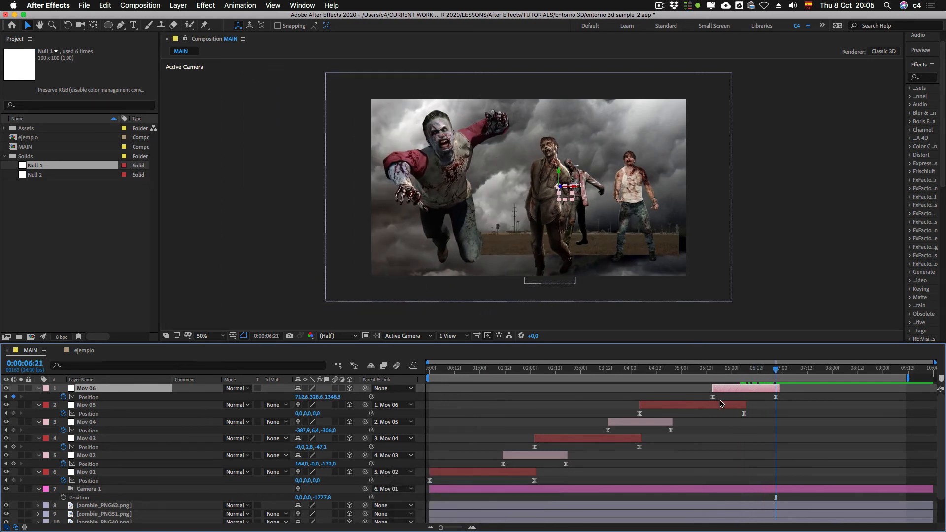
key("super+d")
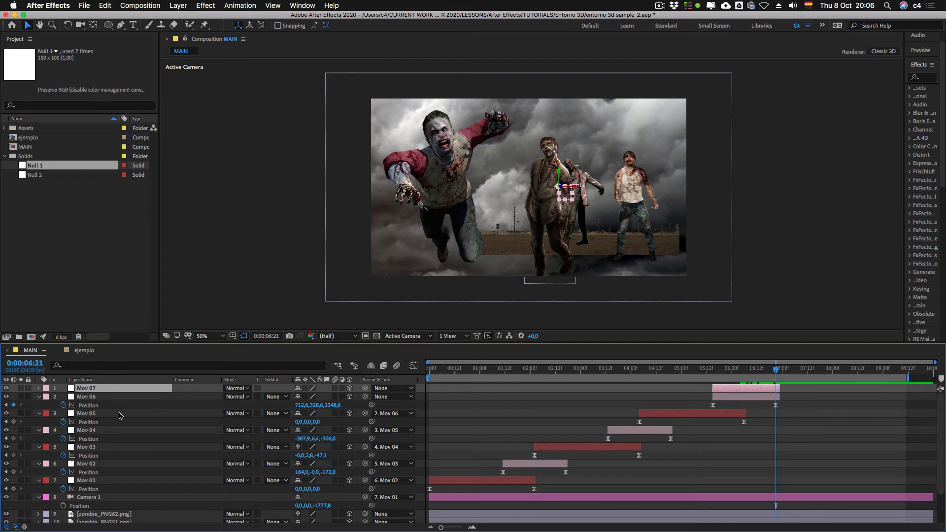
key("u")
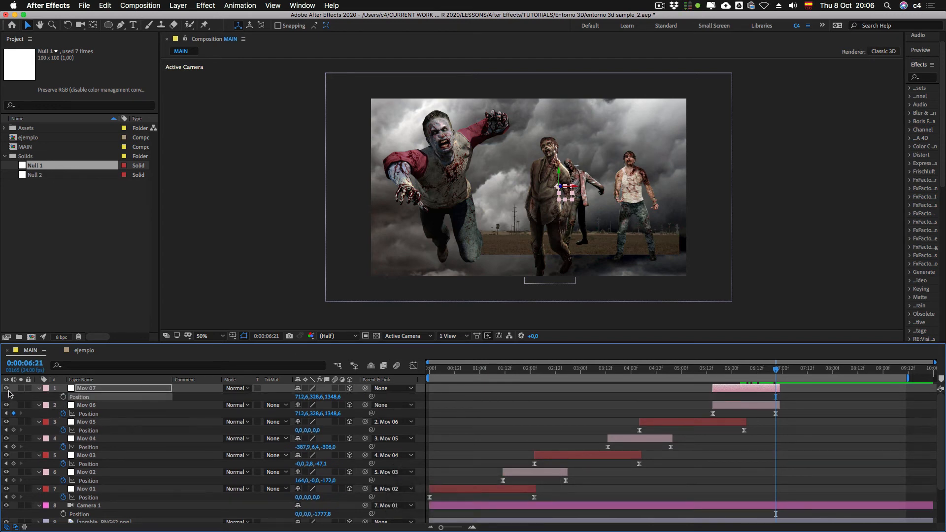
left_click(46, 390)
left_click(54, 380)
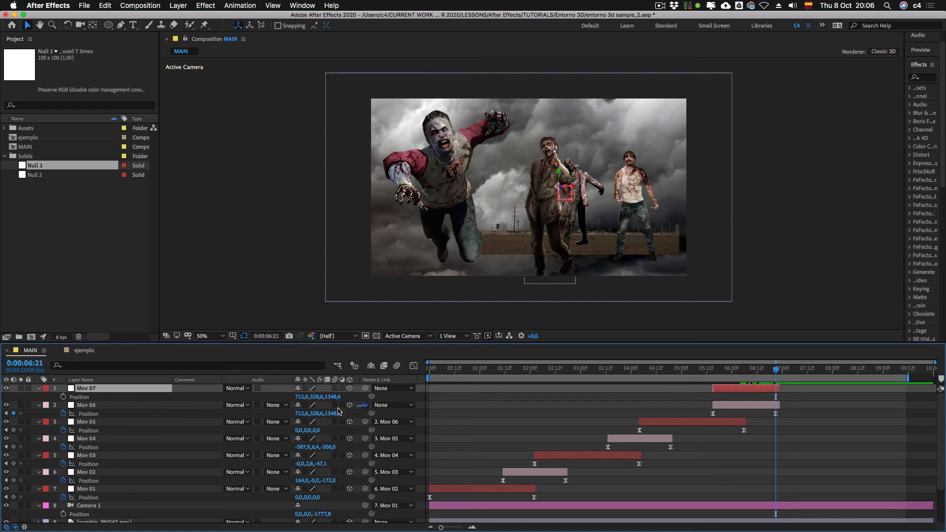
left_click_drag(365, 405, 98, 389)
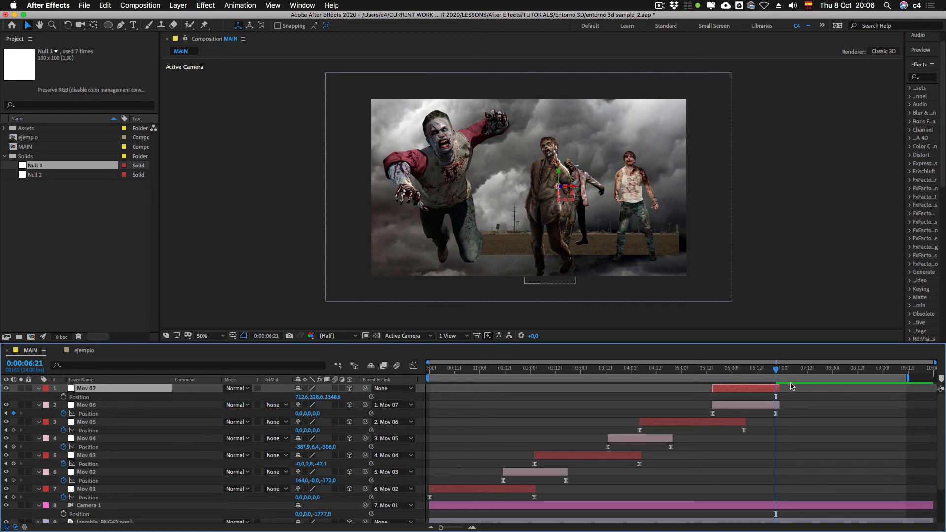
Step: Make Mov 07 run from 0:00:06:21 to the end of the composition, with a starting Position keyframe at 0:00:06:21
left_click_drag(778, 388, 823, 389)
left_click_drag(724, 390, 785, 393)
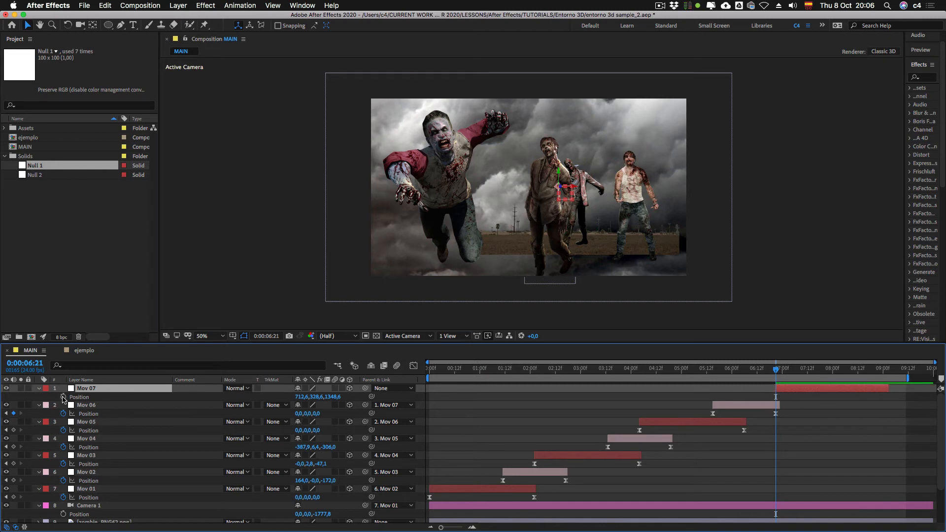
left_click(63, 397)
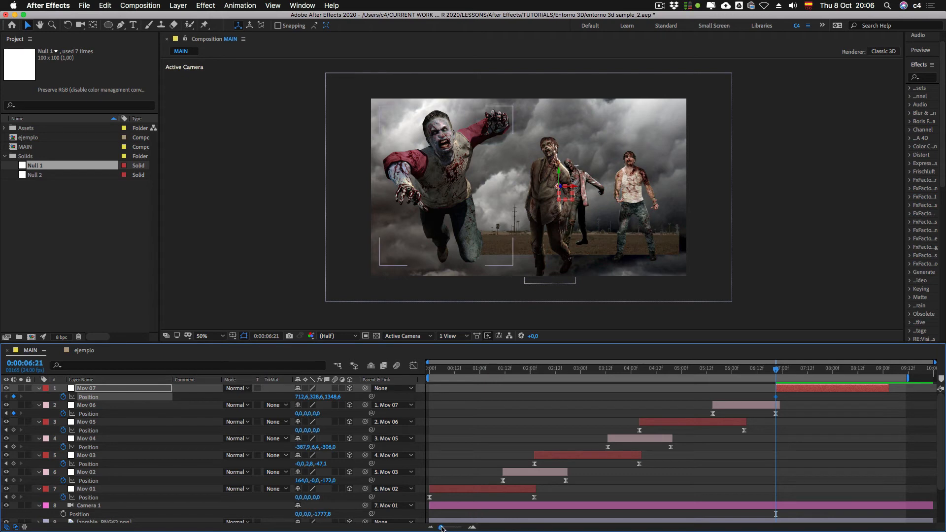
left_click_drag(908, 378, 933, 389)
Step: At 0:00:09:23, move Mov 07 to about 712.6, 328.6, 1242.7 to pull the camera slowly back from the zombies
left_click(939, 370)
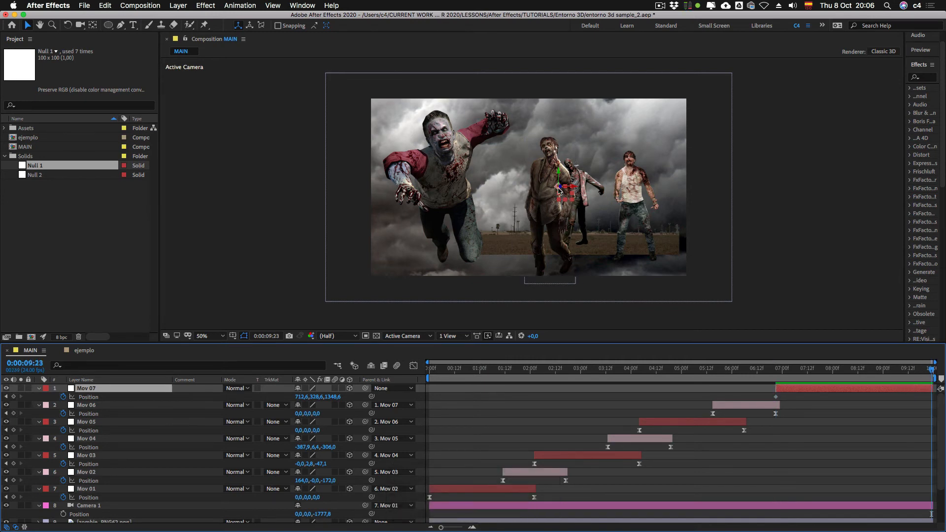
mouse_move(559, 186)
left_mouse_down()
mouse_move(587, 188)
mouse_move(569, 189)
left_mouse_up()
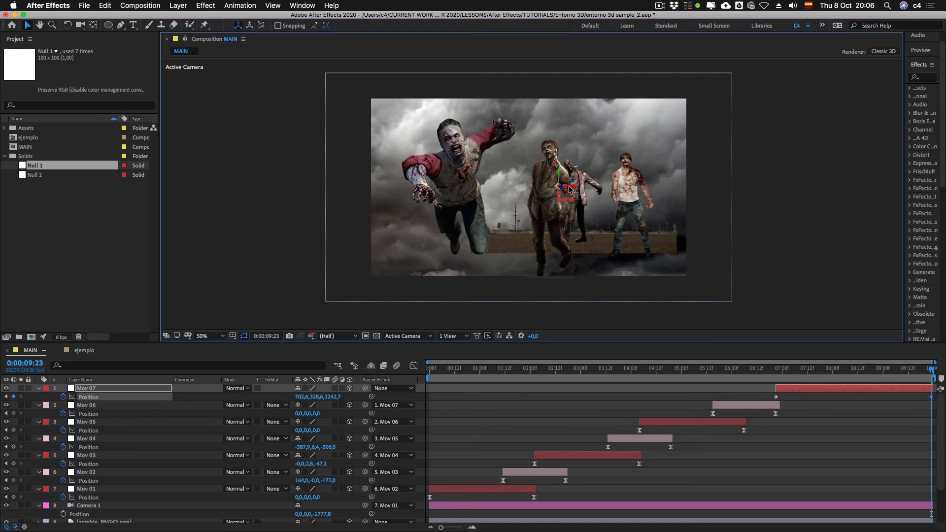
key("super+z")
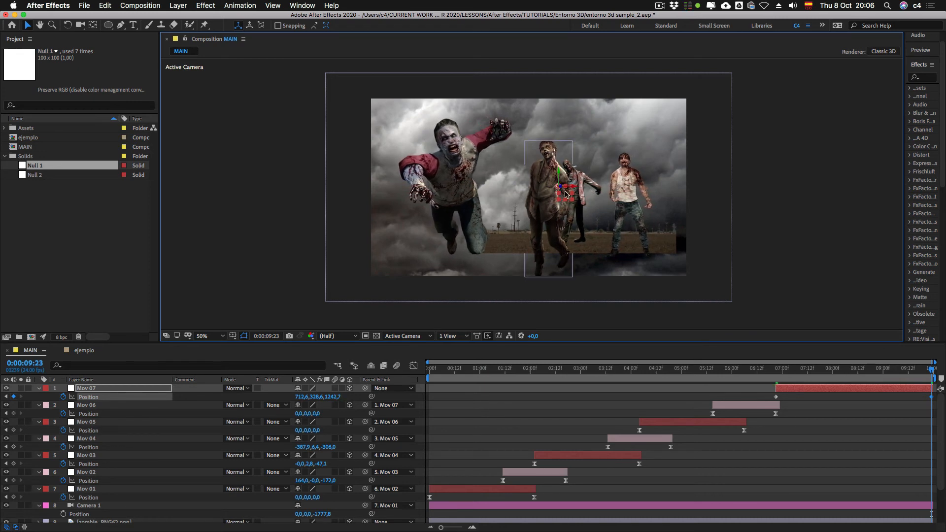
Step: At 0:00:06:21, adjust Mov 07's starting Position to about 686.6, 328.6, 1392.5, with the coinciding Mov 06 and Mov 07 keyframes selected
left_click(777, 370, "shift")
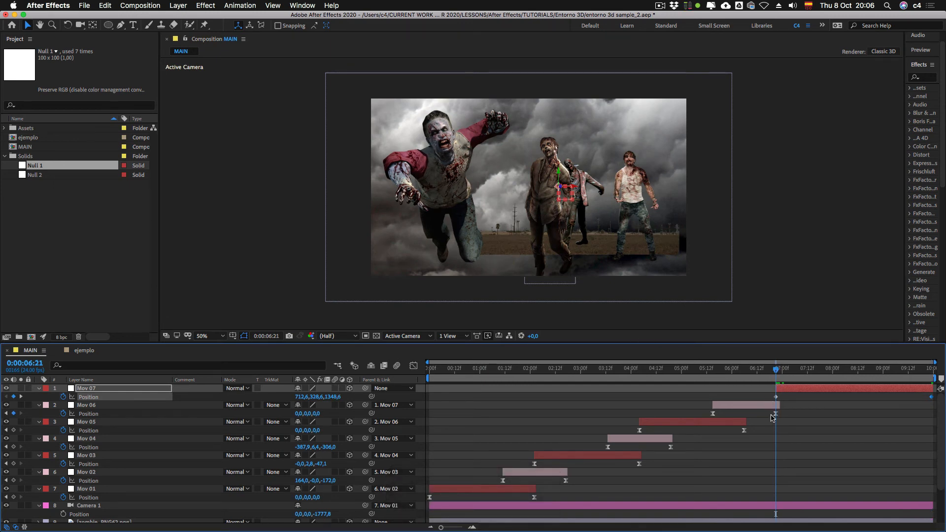
left_click_drag(765, 395, 775, 427)
left_click(561, 189)
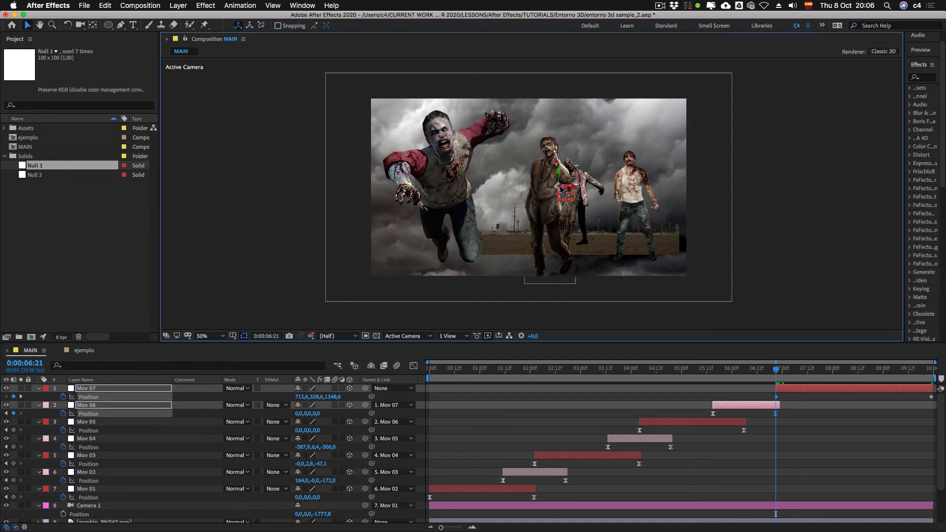
left_click_drag(561, 188, 562, 186)
key("super+z")
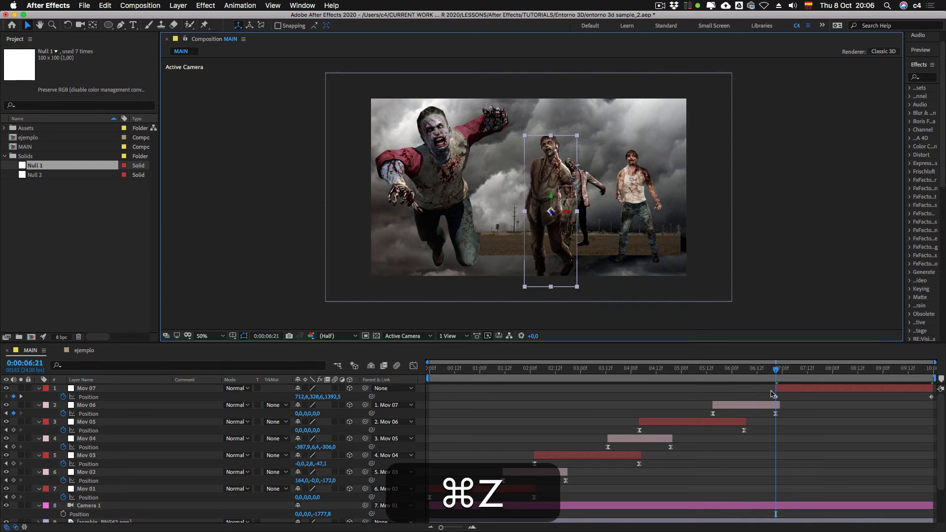
key("super+z")
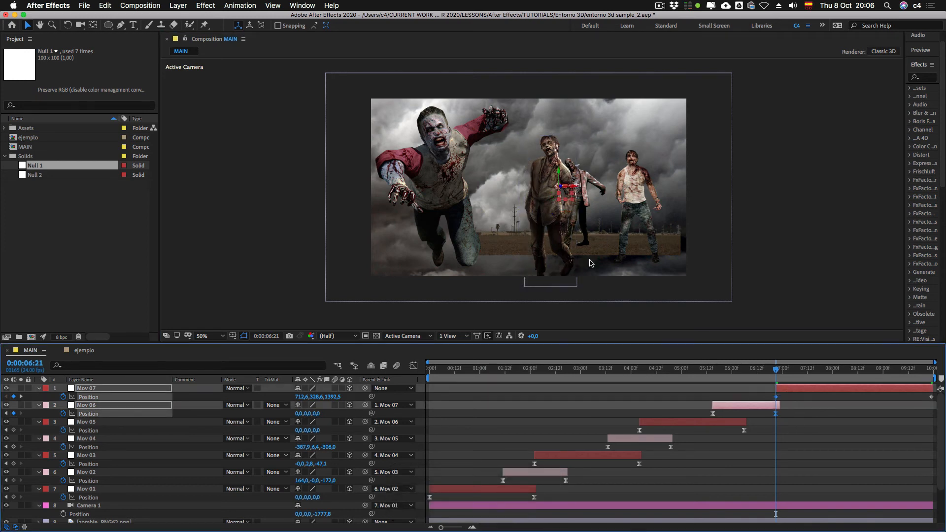
left_click(570, 189)
left_click_drag(570, 189, 569, 200)
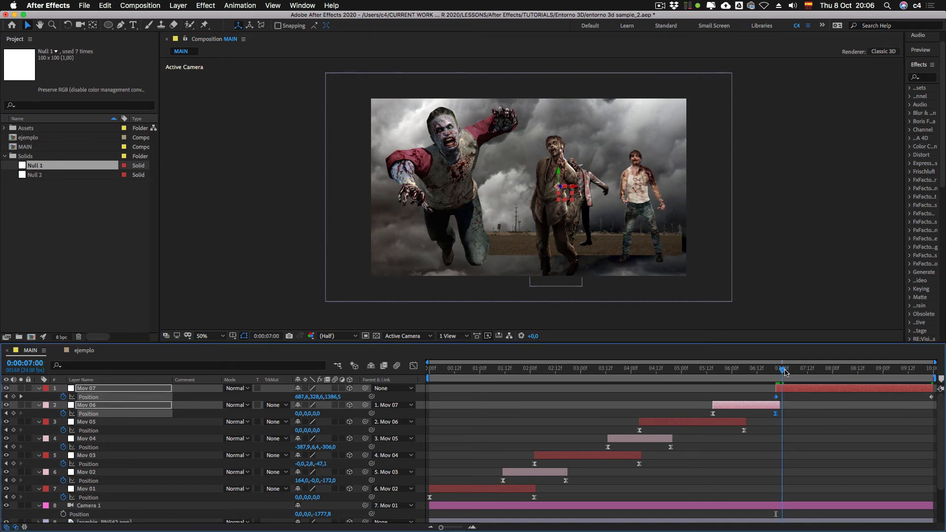
Step: Refine Mov 07's Position at 0:00:09:23 to about 712.6, 330.6, 1264.3 and apply Easy Ease to both its Position keyframes
left_click_drag(776, 370, 932, 370)
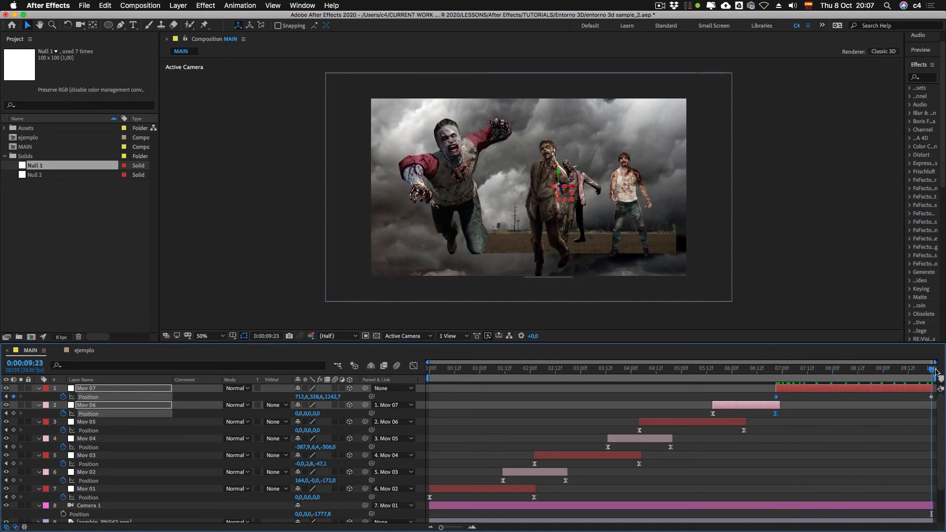
left_click_drag(558, 191, 556, 188)
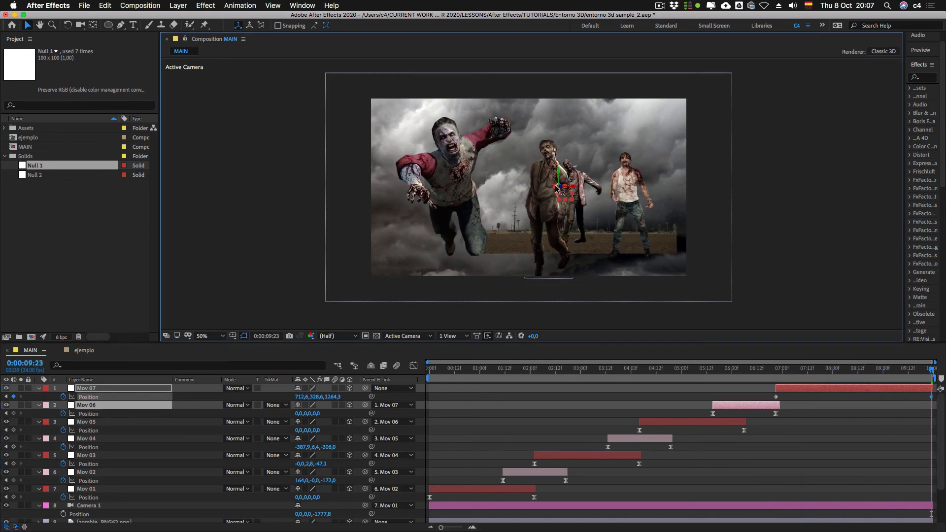
left_click_drag(557, 171, 557, 172)
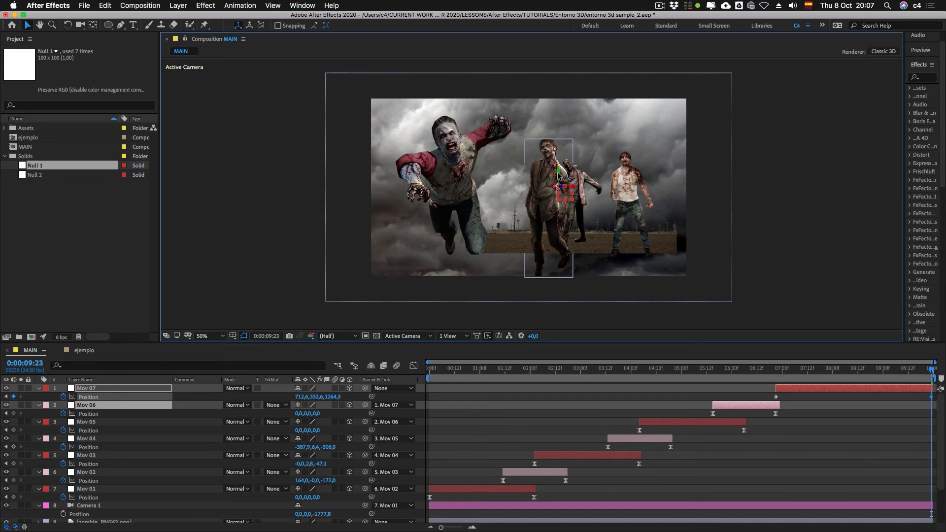
left_click(776, 396)
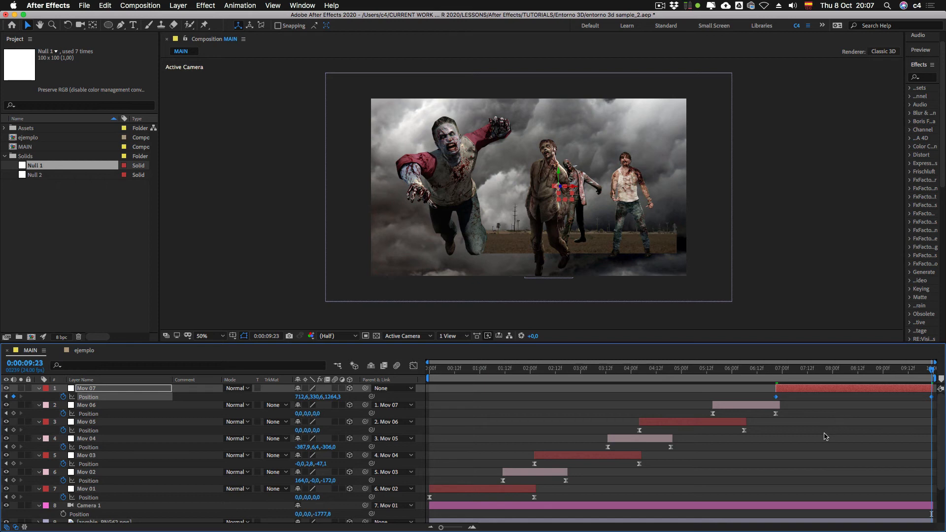
key("F9")
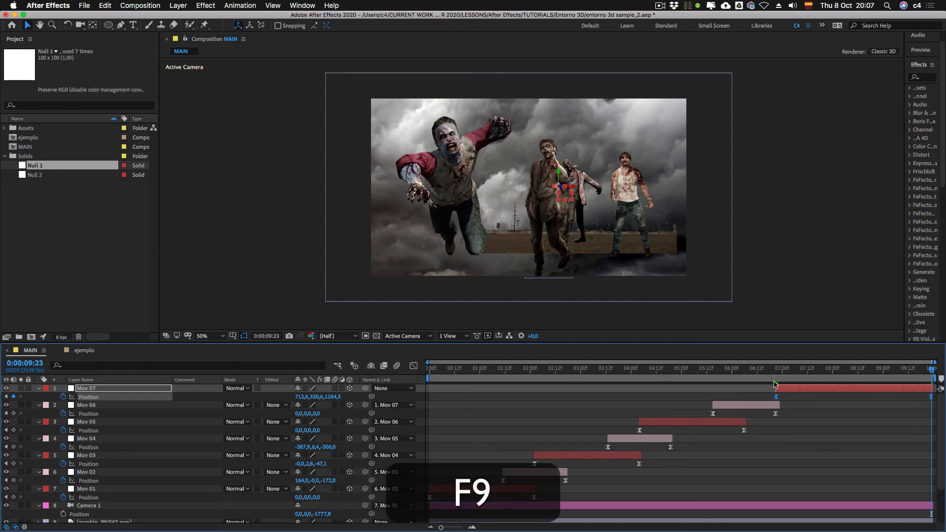
Step: Review the camera animation on the timeline and examine where Mov 02's first keyframe overlaps Mov 01's movement
left_click_drag(819, 368, 908, 380)
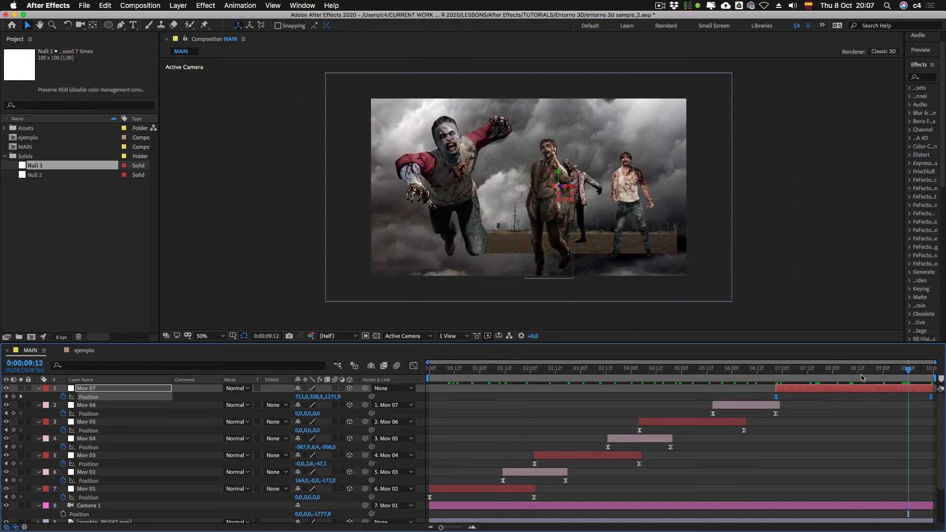
mouse_move(508, 379)
left_mouse_down()
mouse_move(498, 381)
mouse_move(536, 380)
mouse_move(500, 381)
left_mouse_up()
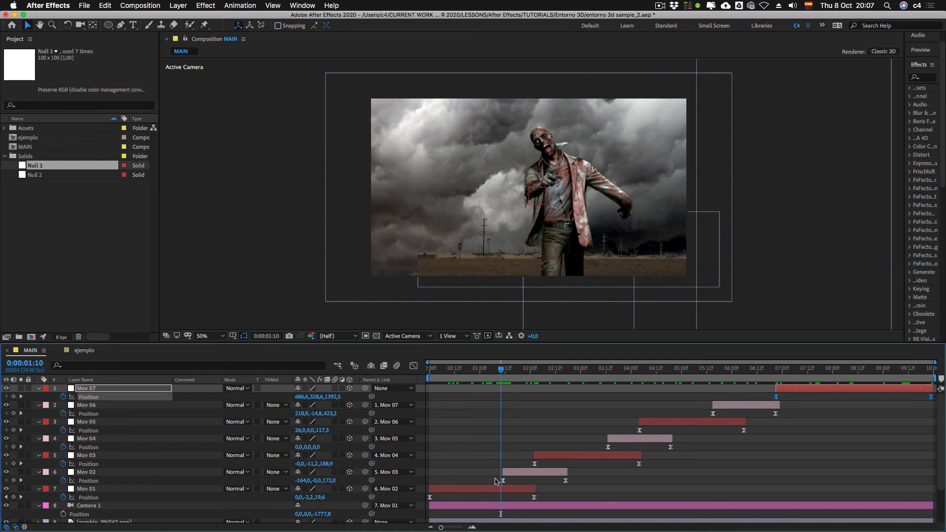
left_click(503, 480)
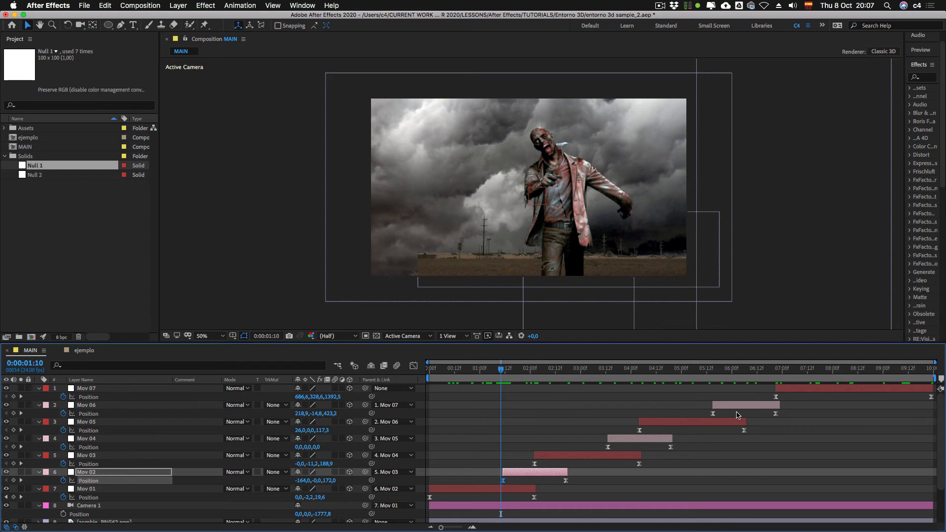
Step: Try shifting Mov 05 later on the timeline so it starts near the end of Mov 04
left_click_drag(764, 372, 709, 385)
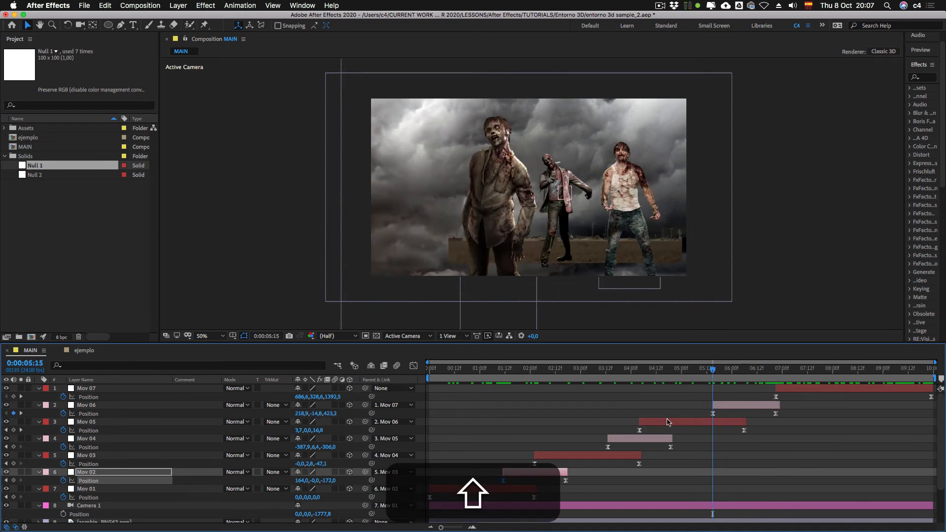
left_click_drag(676, 426, 694, 427)
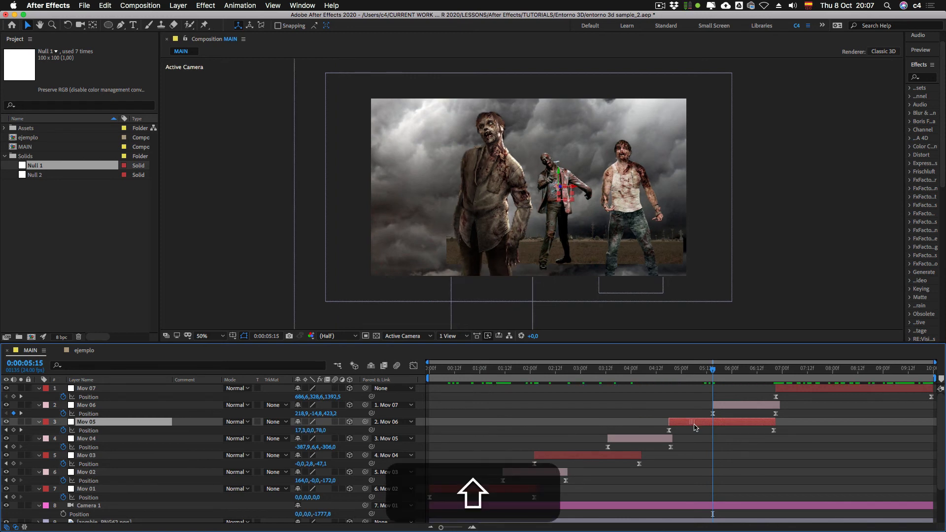
key("super+z")
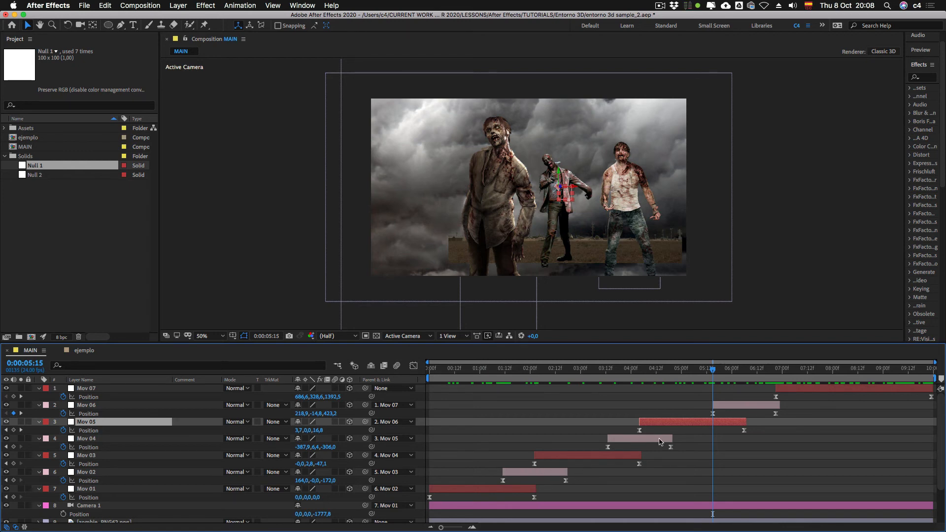
Step: Shift Mov 05 to start at 0:00:04:19, aligning its first Position keyframe with Mov 04's last one
left_click(639, 430)
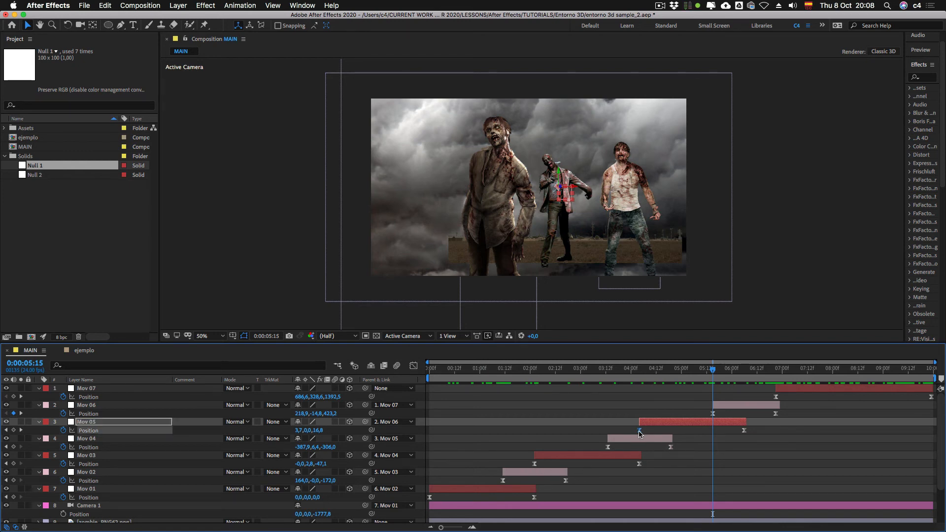
left_click(639, 373, "shift")
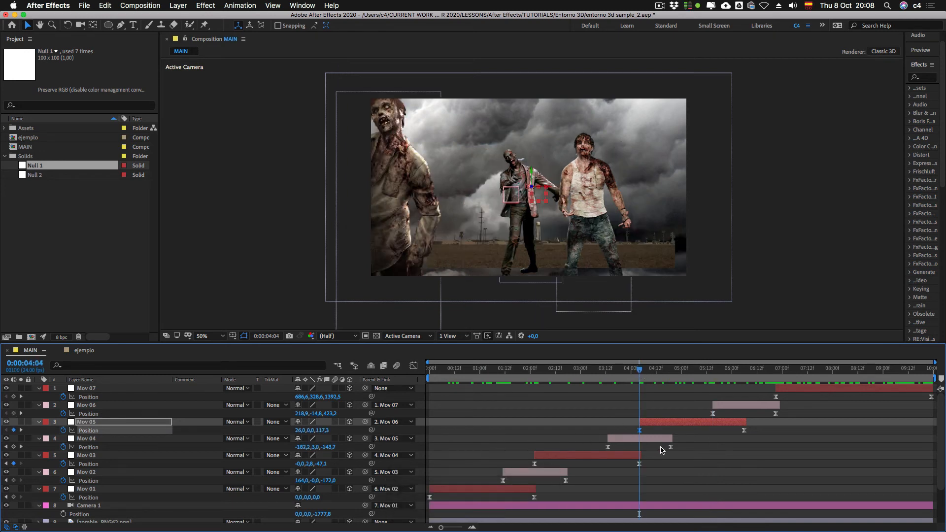
left_click(670, 447)
left_click(666, 373, "shift")
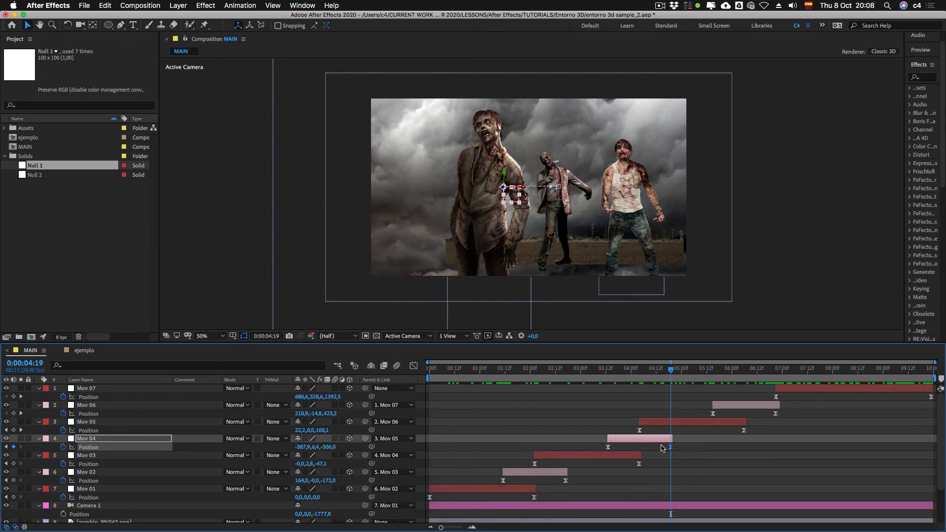
left_click(639, 430)
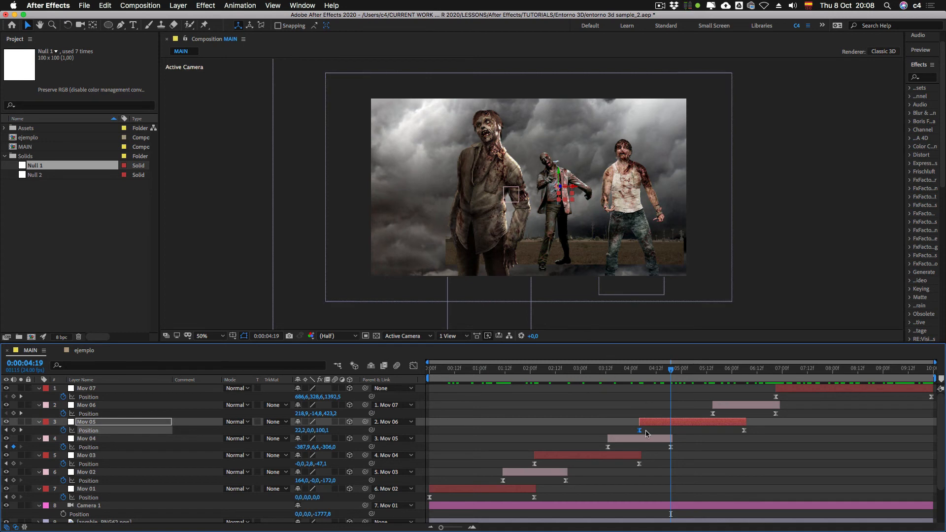
left_click_drag(651, 425, 675, 456)
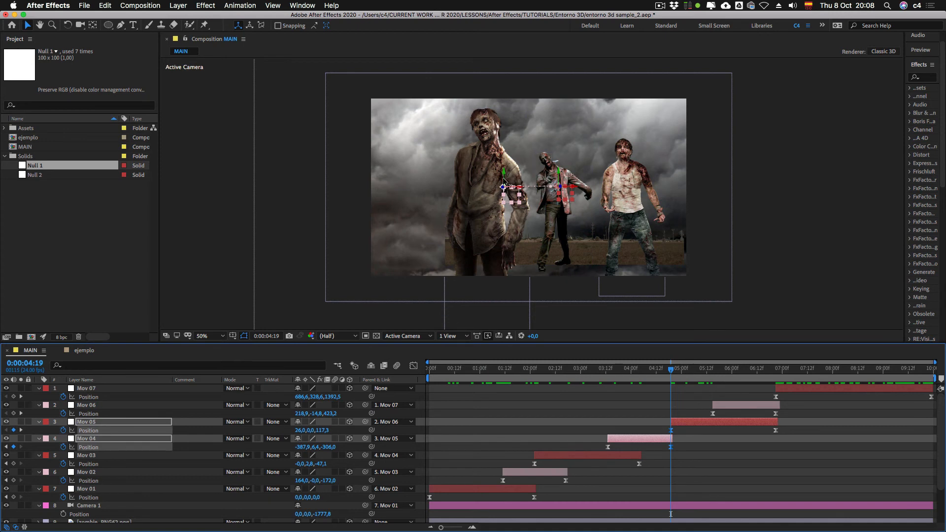
Step: Try changing Mov 04's Y Position to about 114.4 at 0:00:04:19, with its last keyframe coinciding with Mov 05's first
left_click_drag(503, 174, 510, 199)
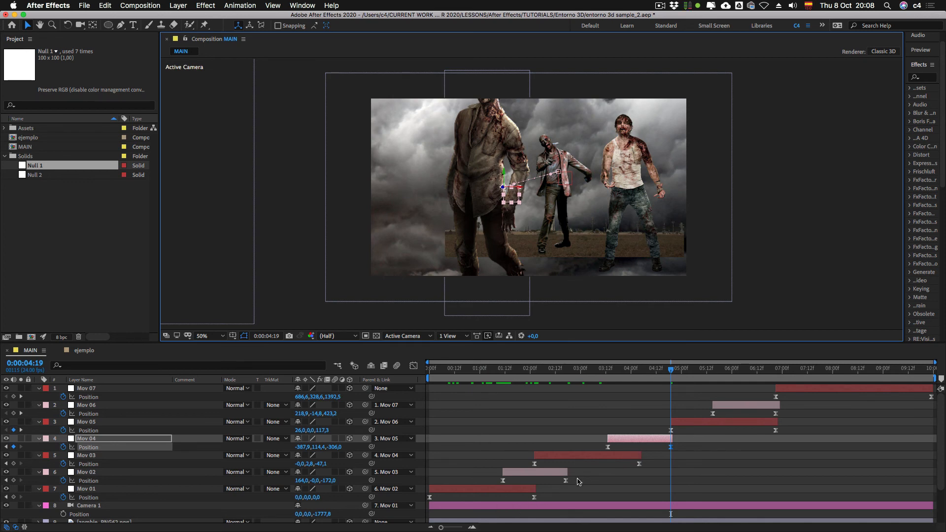
key("super+z")
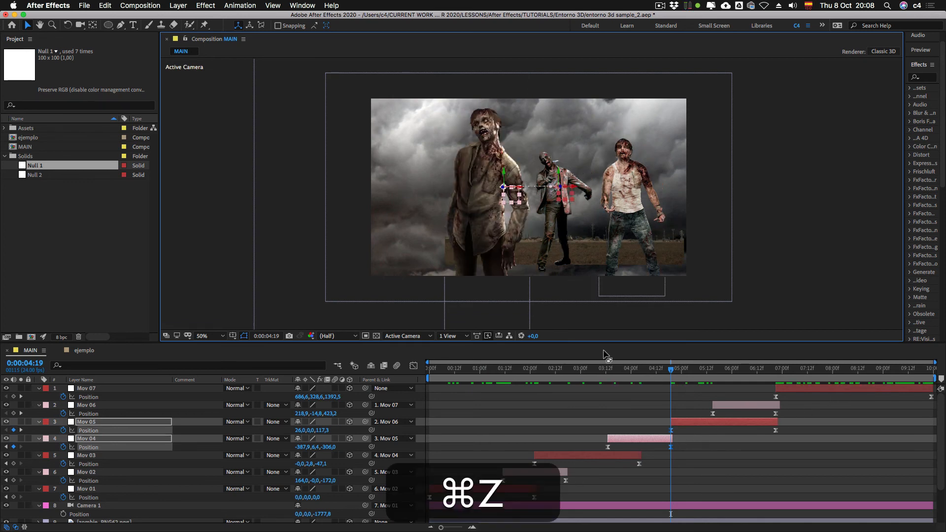
left_click(659, 417)
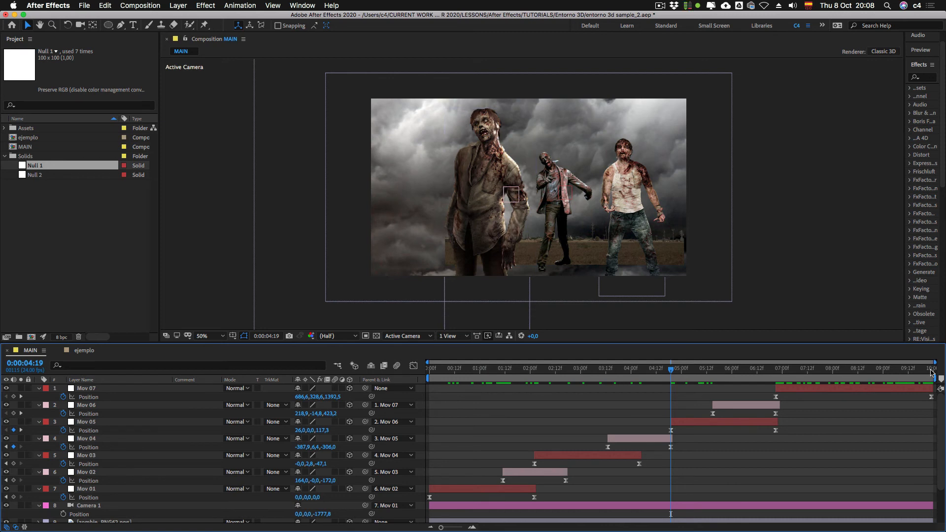
left_click(932, 372)
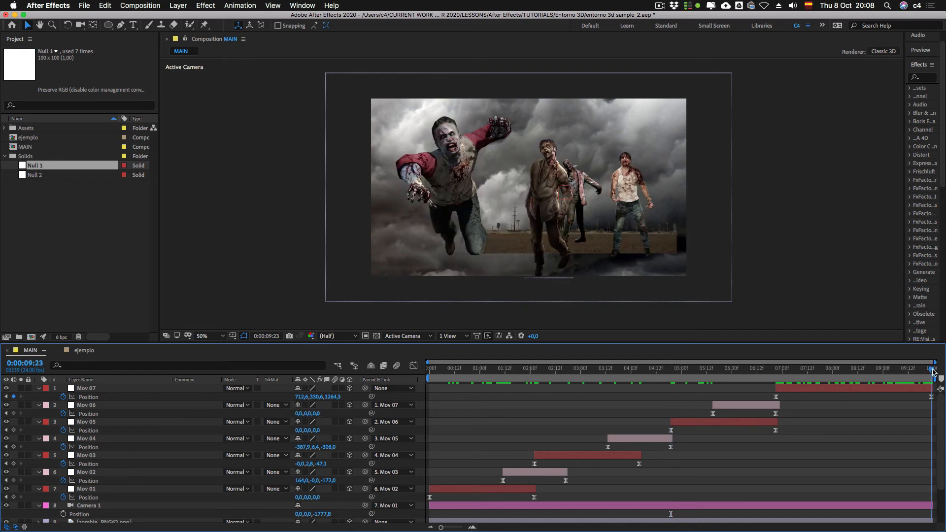
Step: Check the camera view around 0:00:06:01, and undo the latest shift of Mov 05 on the timeline
left_click_drag(932, 372, 734, 368)
left_click(734, 369)
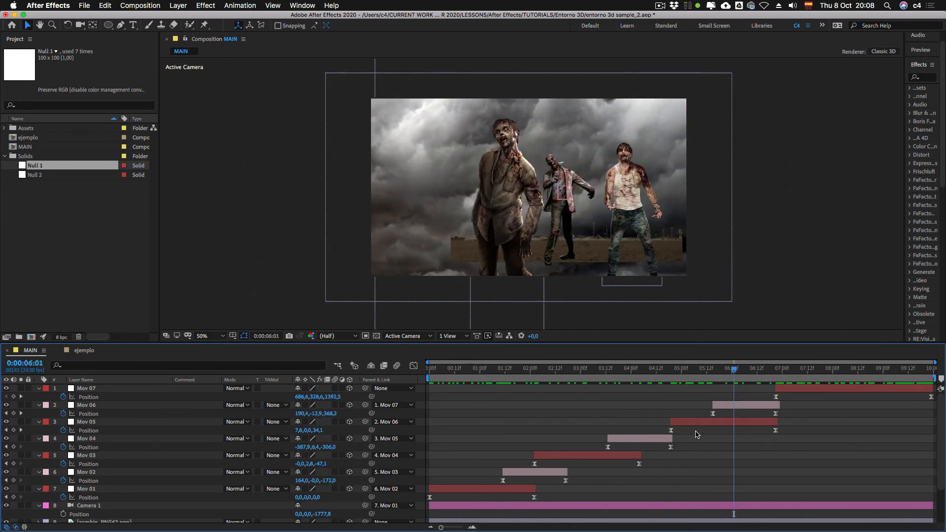
key("super+z")
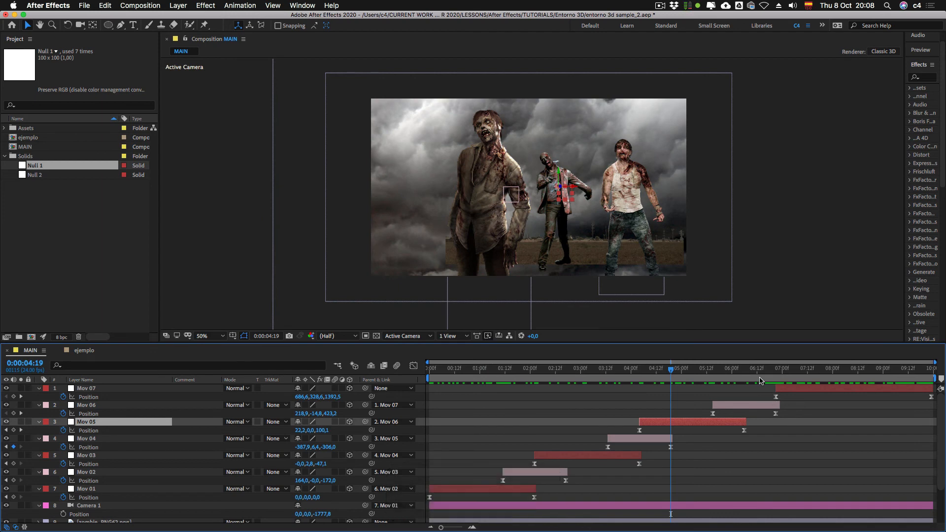
Step: Shift Mov 07 to start at 0:00:06:06 with Mov 05's last keyframe, and move its last Position keyframe back to the composition's end
left_click_drag(774, 368, 742, 371)
left_click_drag(797, 389, 766, 390)
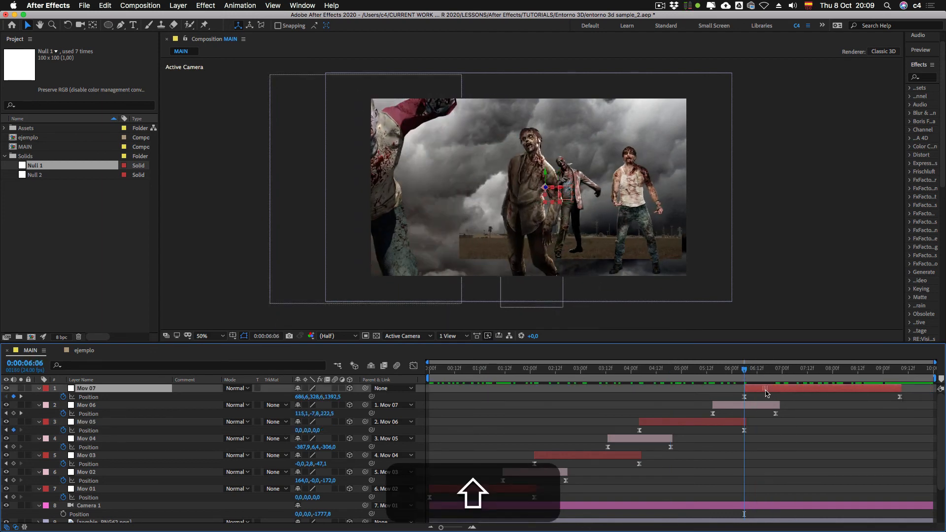
left_click_drag(900, 391, 931, 397)
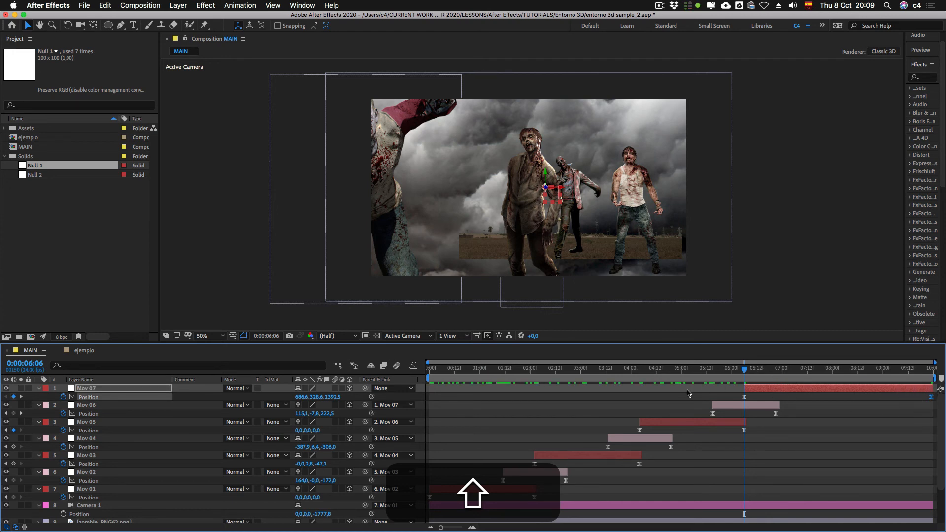
Step: Preview the camera animation from the start to examine how the overlapping movements flow
key("KP_0")
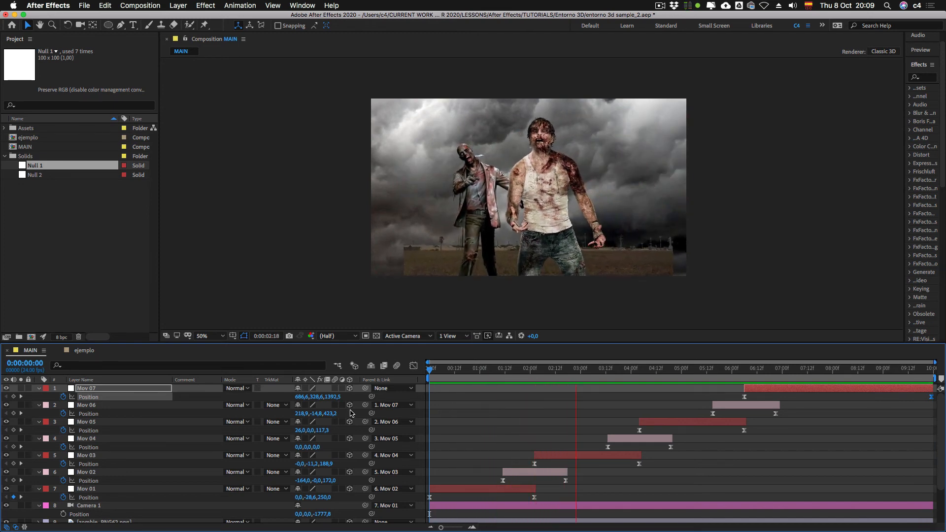
key("KP_0")
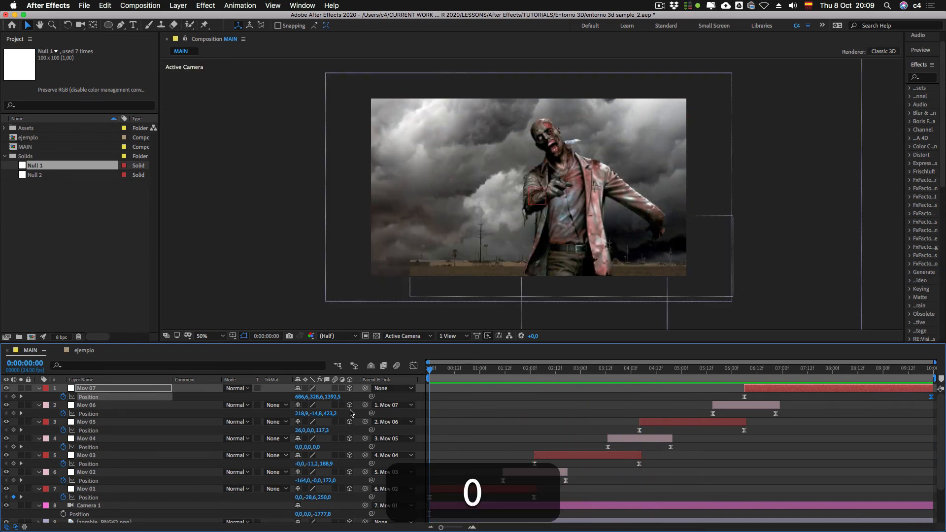
key("shift+KP_0")
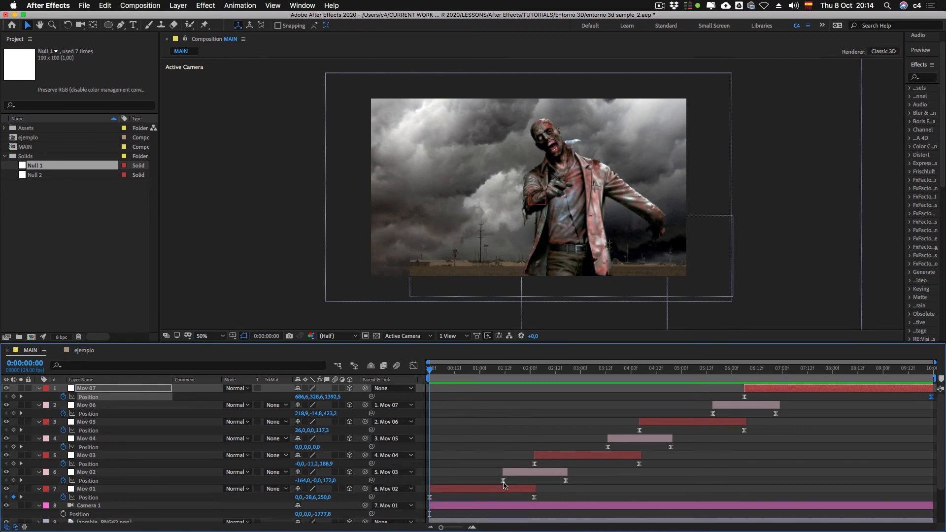
Step: Display the Position curves of Mov 01, Mov 02 and Mov 03 together in the Graph Editor
left_click(413, 366)
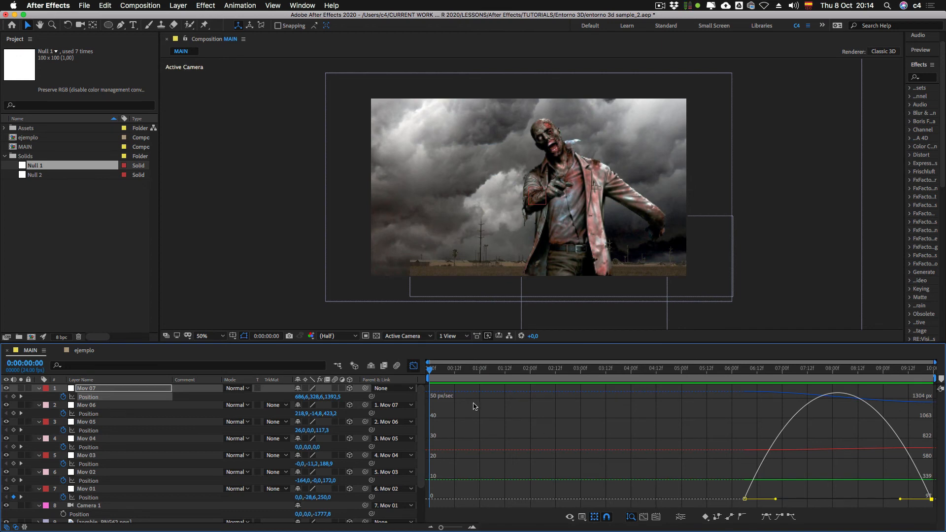
left_click(413, 365)
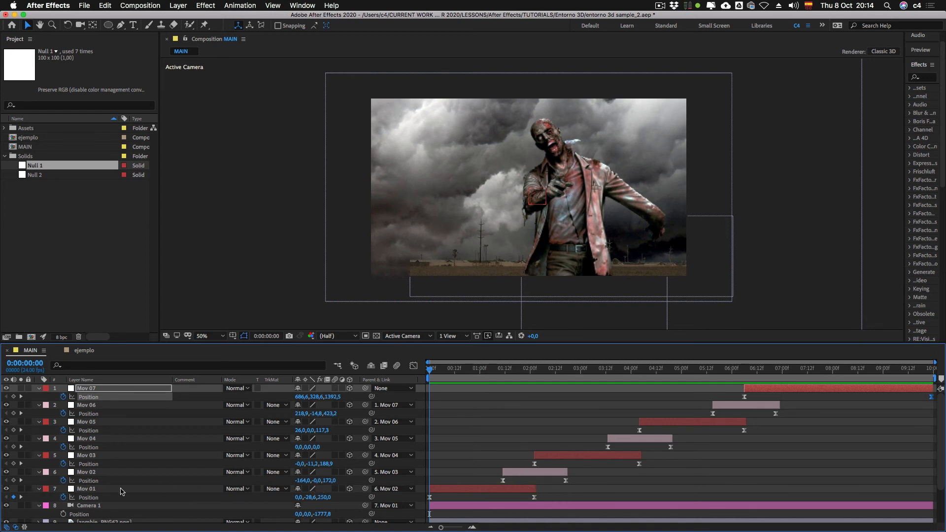
left_click(95, 498)
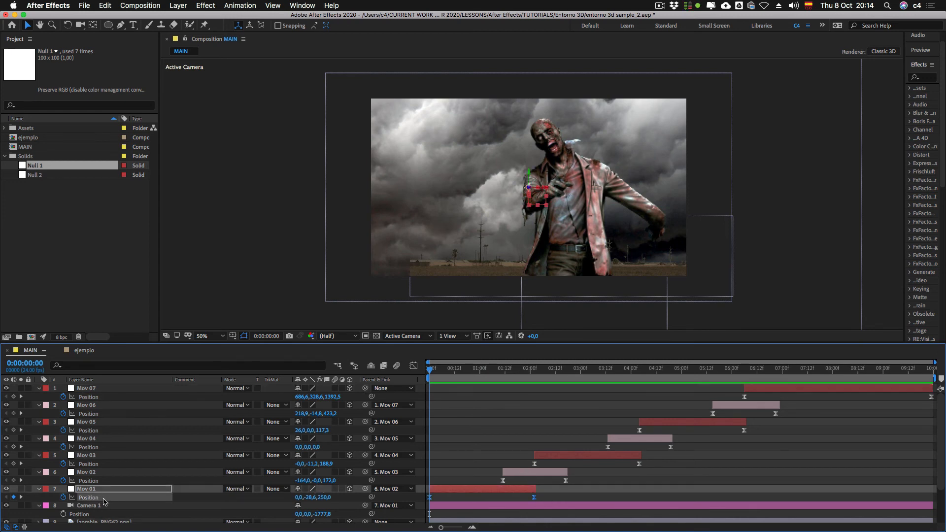
key("super")
left_click(90, 480, "super")
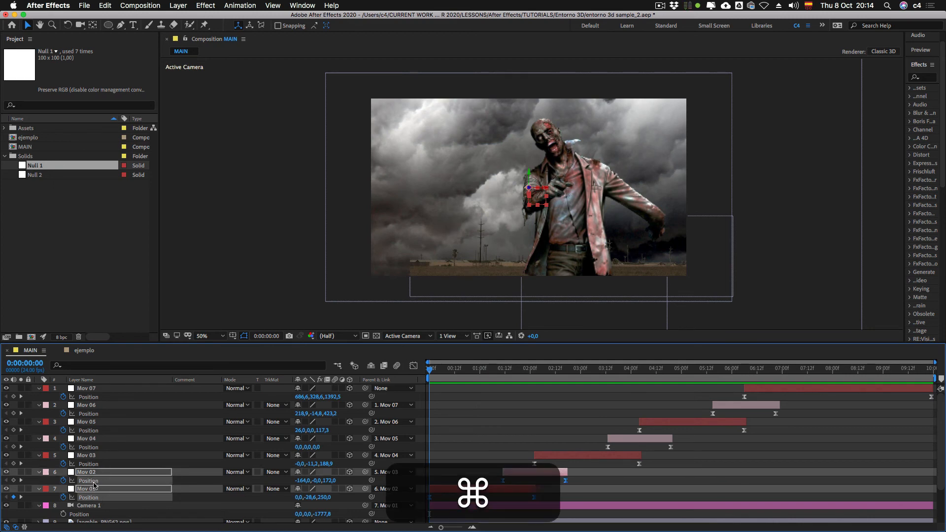
left_click(90, 463, "super")
left_click(411, 366)
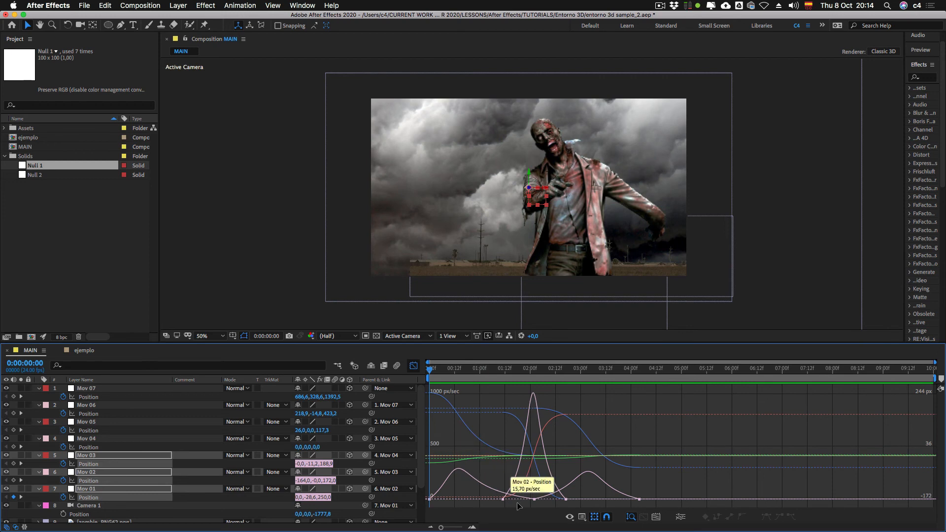
Step: Lengthen the easing handles of Mov 02's two Position keyframes so its speed peaks at about 1500 px/sec
left_click(466, 527)
left_click(466, 527)
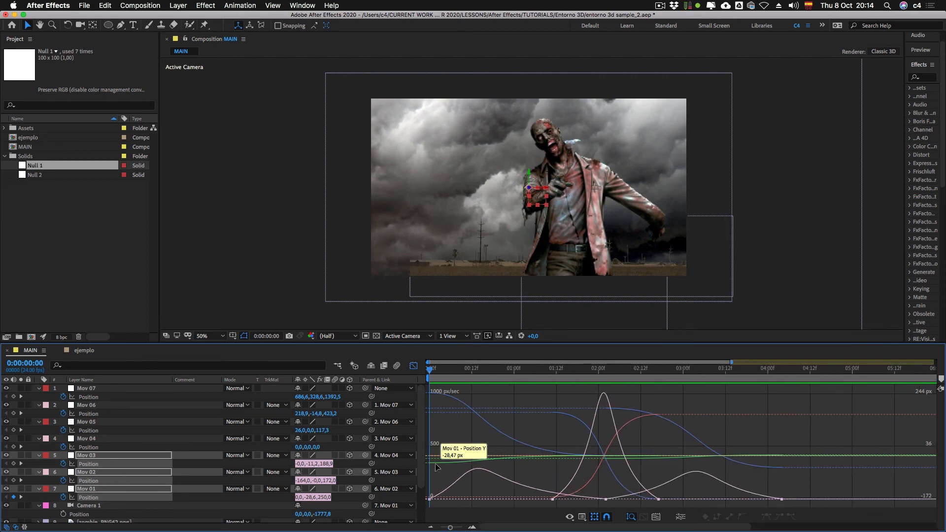
left_click(553, 500)
left_click_drag(584, 500, 618, 500)
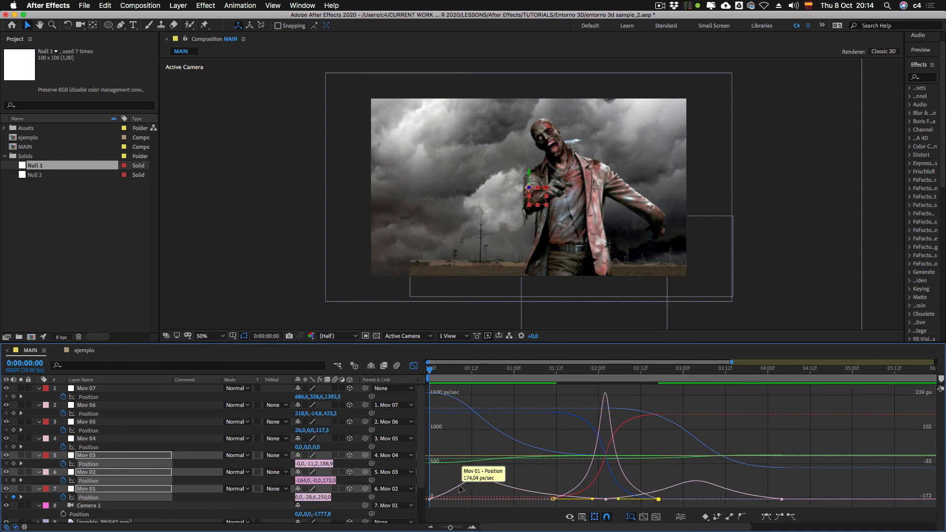
Step: Hide the reference graph so the Graph Editor shows only the speed curves
left_click(571, 517)
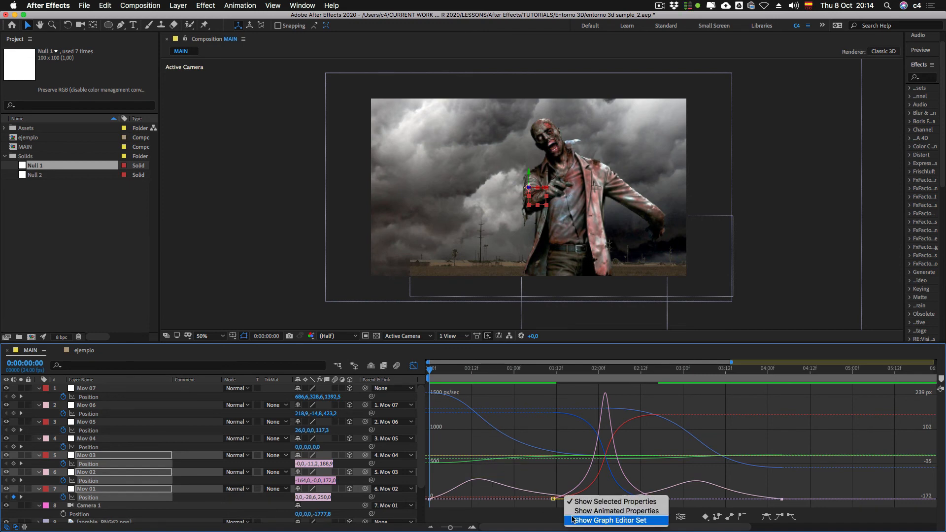
left_click(572, 521)
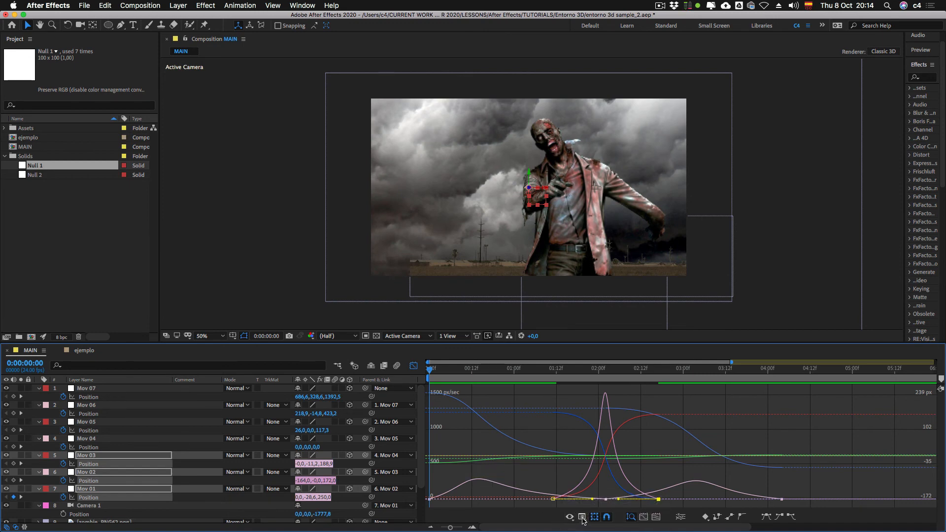
left_click(582, 517)
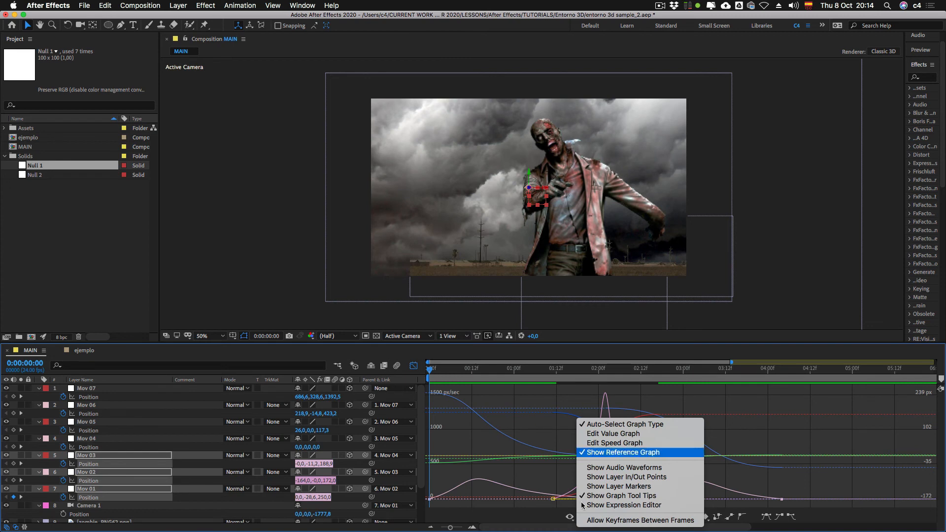
left_click(623, 453)
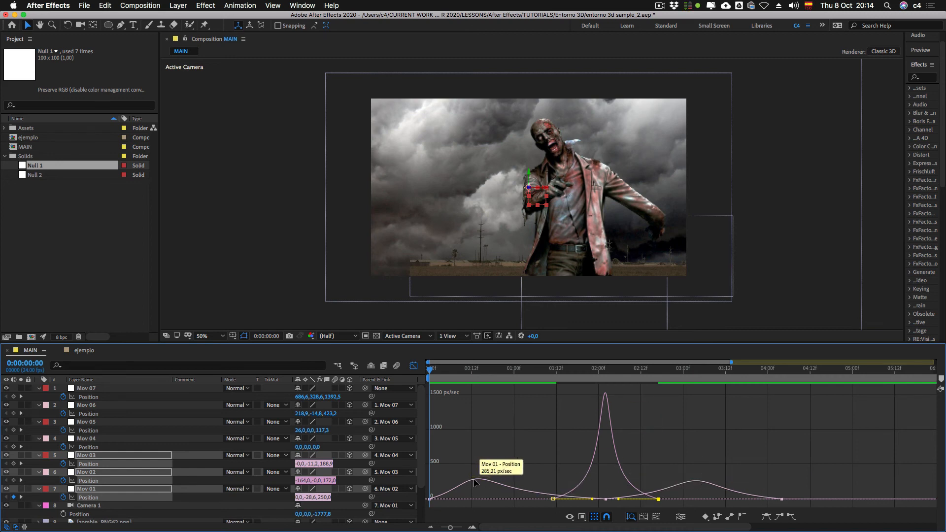
Step: Slightly lengthen the incoming easing handles of the last Position keyframes of Mov 01 and Mov 02
left_click(430, 499)
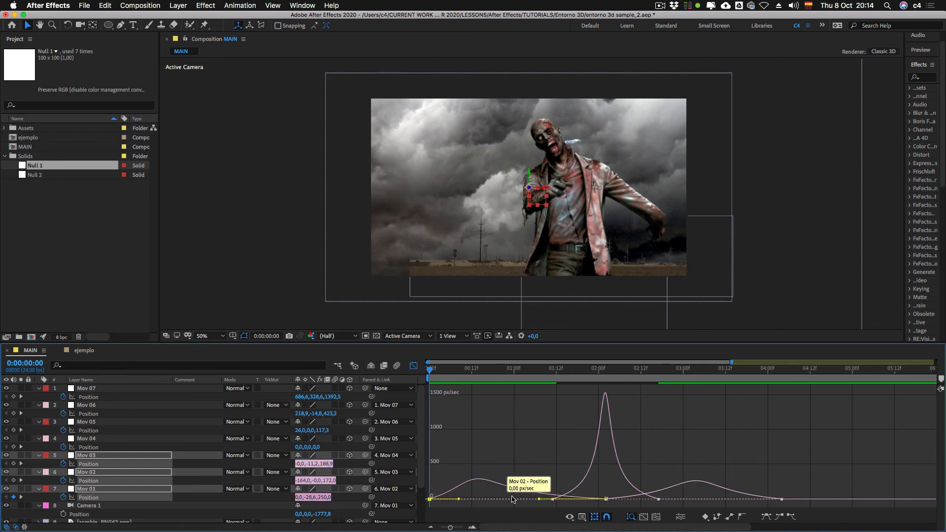
left_click_drag(537, 499, 531, 499)
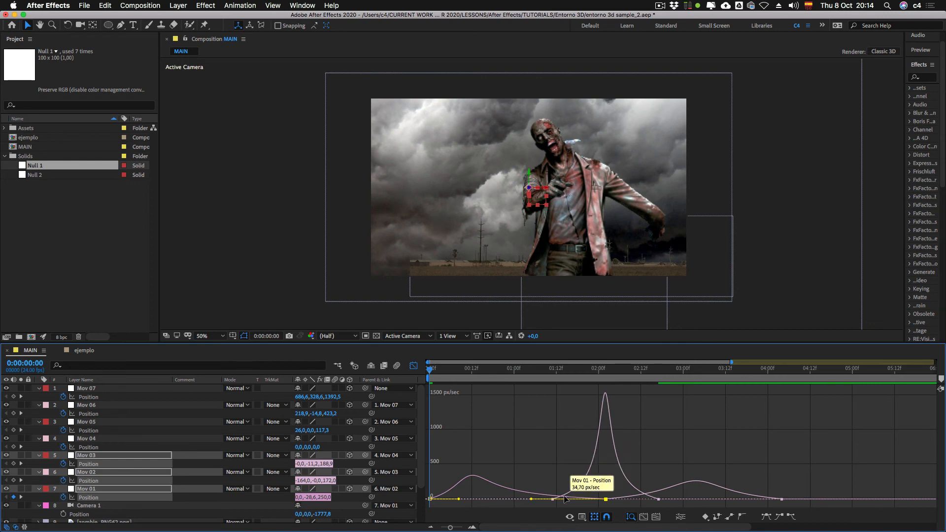
left_click(658, 499)
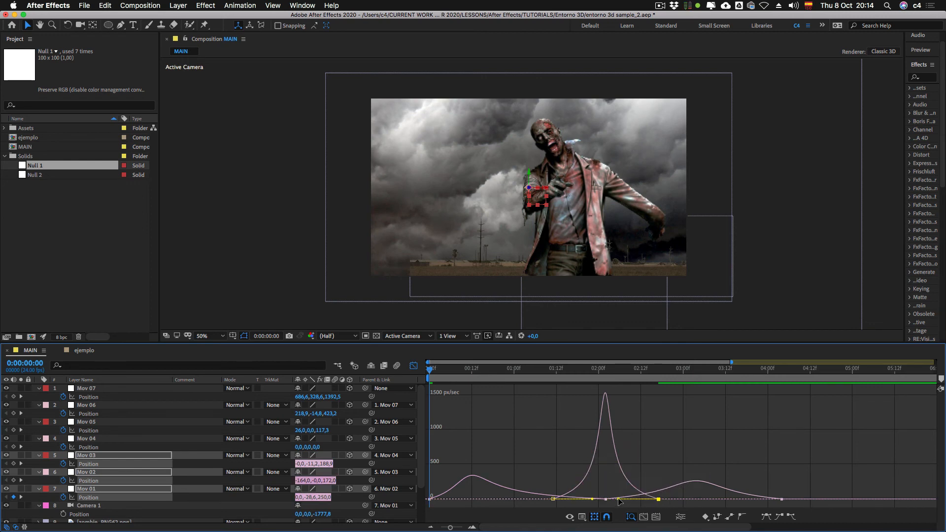
left_click_drag(618, 499, 614, 499)
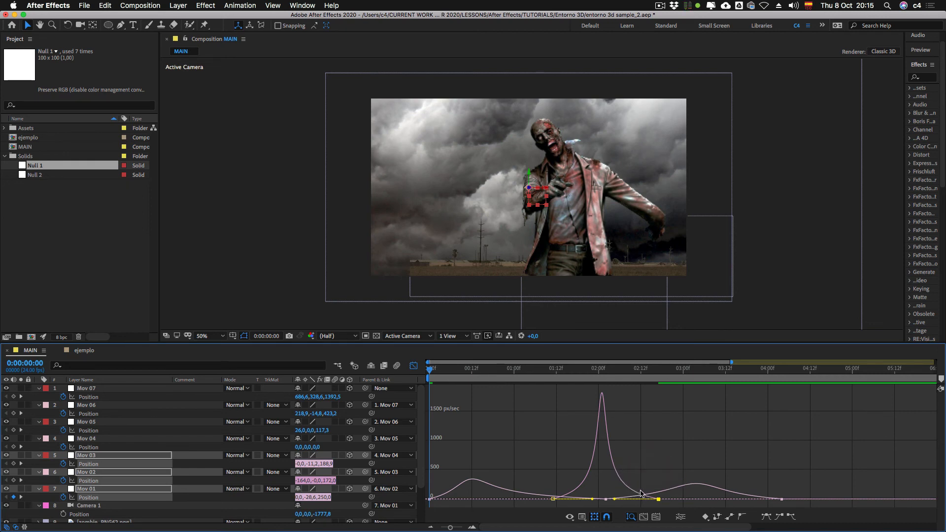
left_click_drag(660, 502, 612, 509)
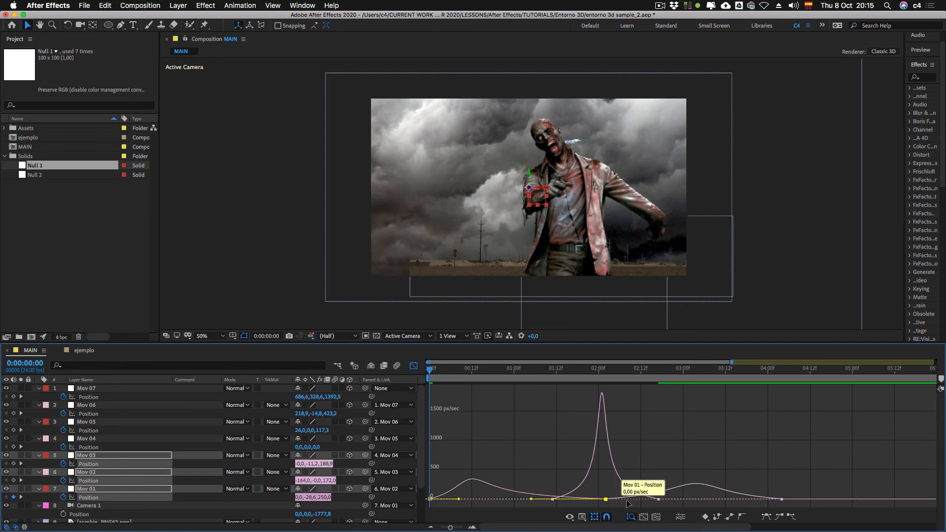
Step: Slightly shorten the easing handles of Mov 03's first and last Position keyframes on its speed curve
left_click(780, 499)
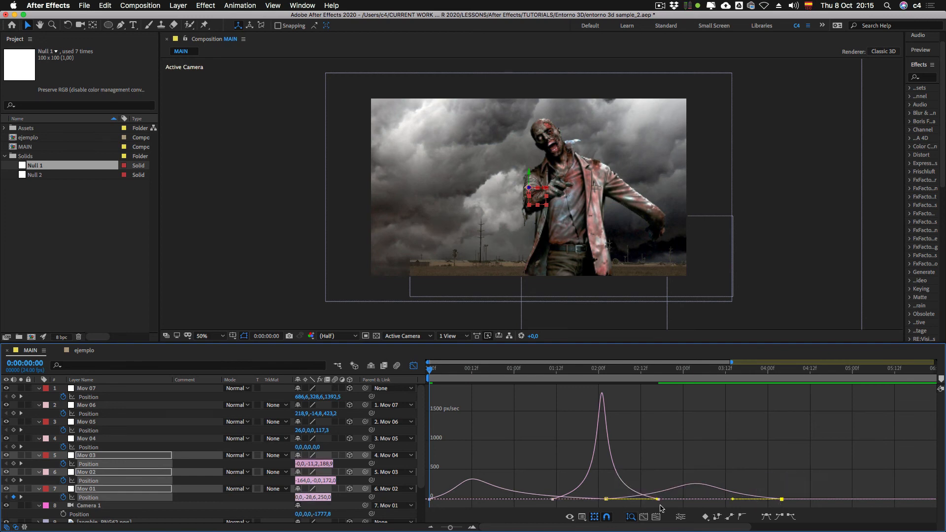
left_click_drag(656, 502, 671, 502)
mouse_move(733, 500)
left_mouse_down()
mouse_move(654, 502)
mouse_move(734, 499)
left_mouse_up()
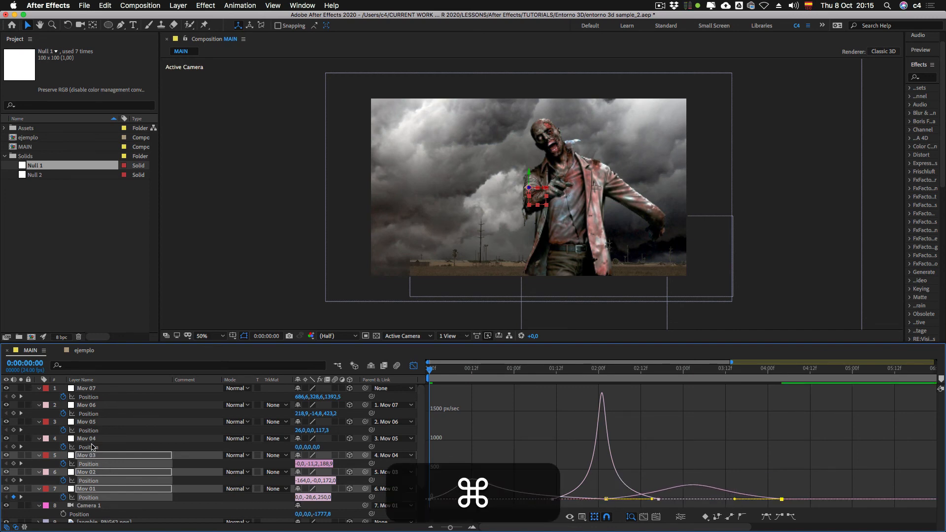
Step: Add Mov 04's Position curve to the graph and lengthen both its easing handles to a peak of about 1600 px/sec
left_click(93, 447, "super")
left_click(729, 499)
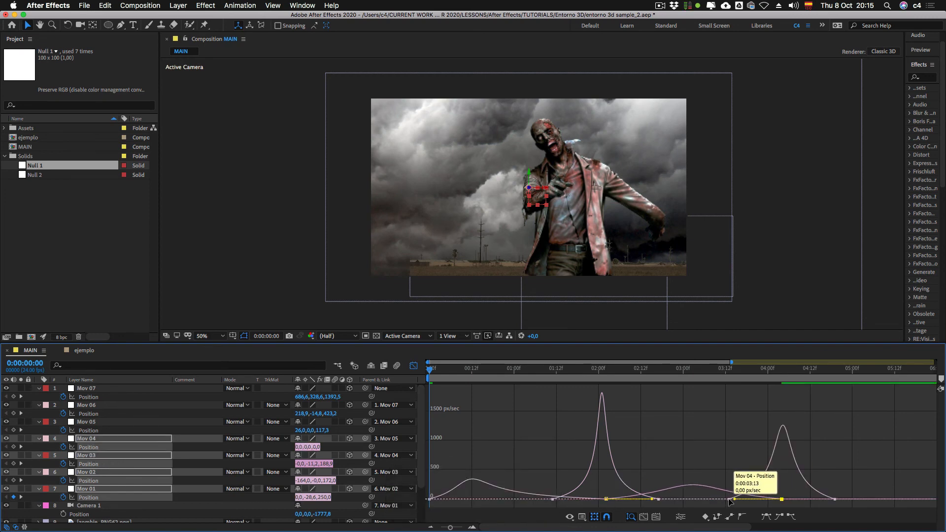
left_click_drag(766, 499, 795, 501)
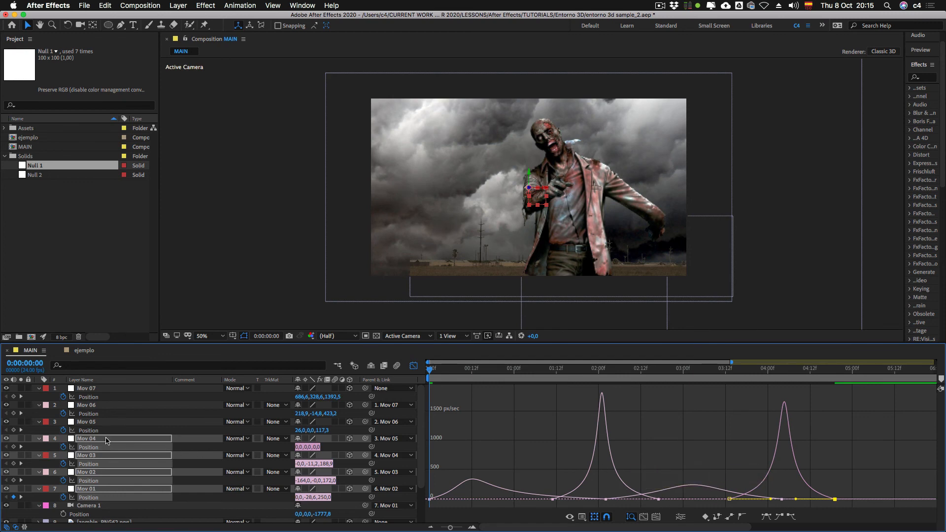
Step: Add Mov 05's Position speed curve to the graph alongside the Mov 01 to Mov 04 curves
key("super")
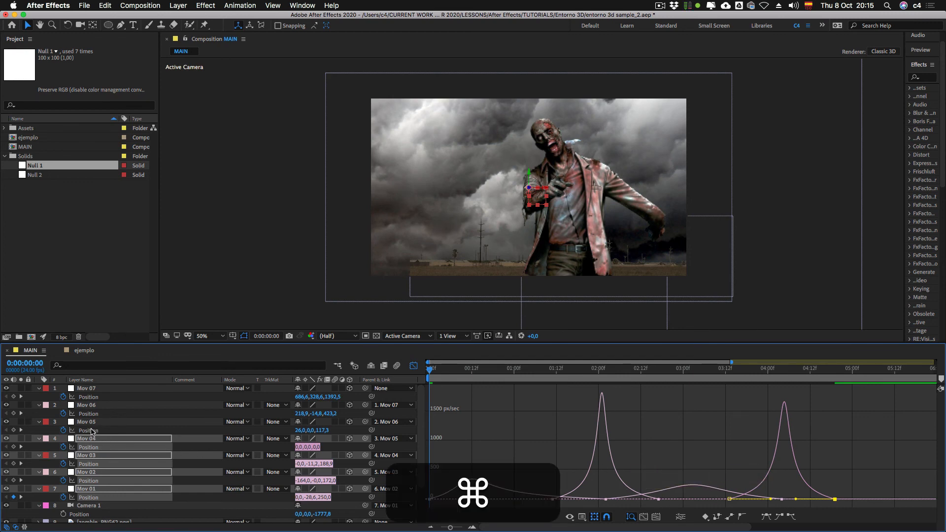
left_click(92, 431, "super")
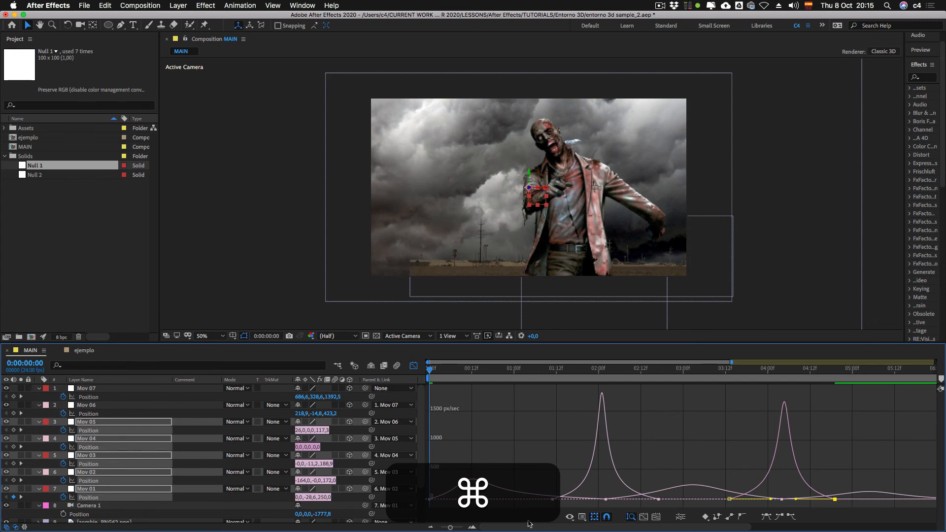
left_click_drag(504, 527, 633, 528)
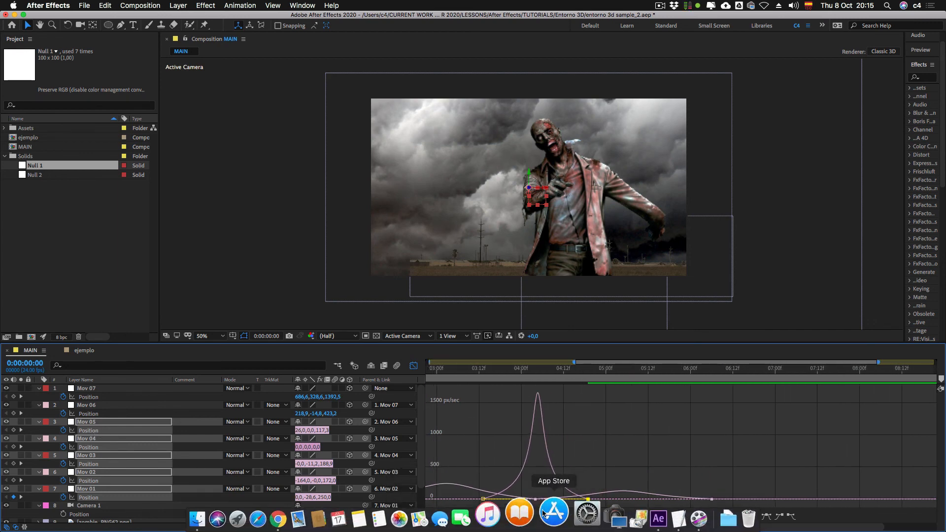
Step: Add Mov 06's Position curve to the graph and lengthen both its easing handles to a peak of about 1650 px/sec
key("super")
left_click(93, 414, "super")
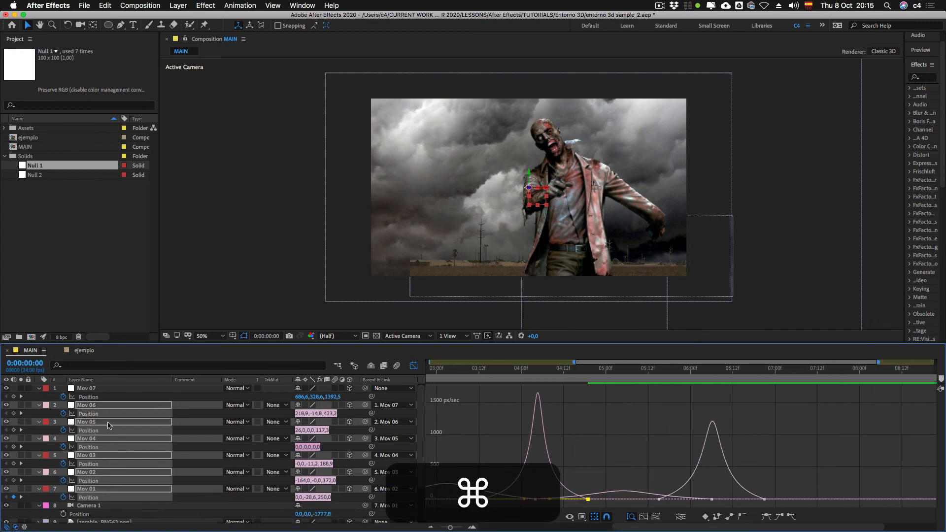
left_click(659, 499)
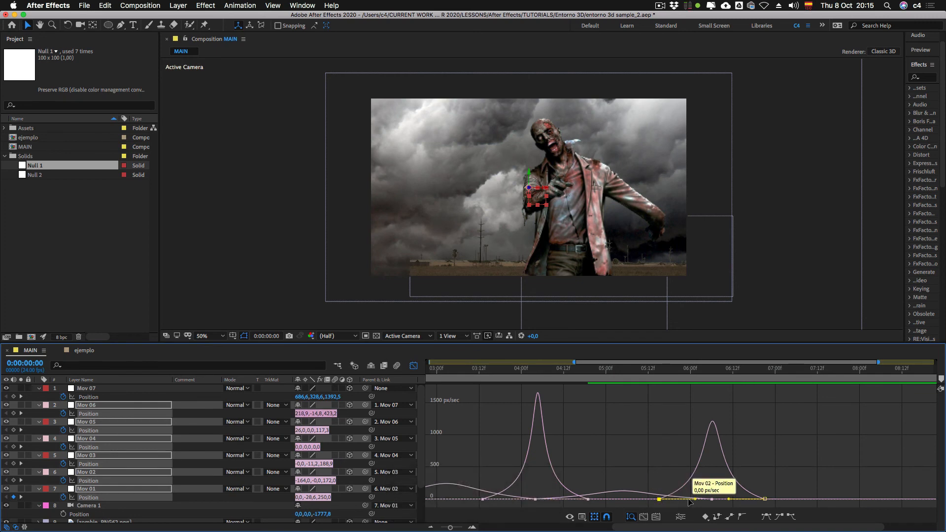
key("shift")
left_click_drag(696, 500, 726, 500)
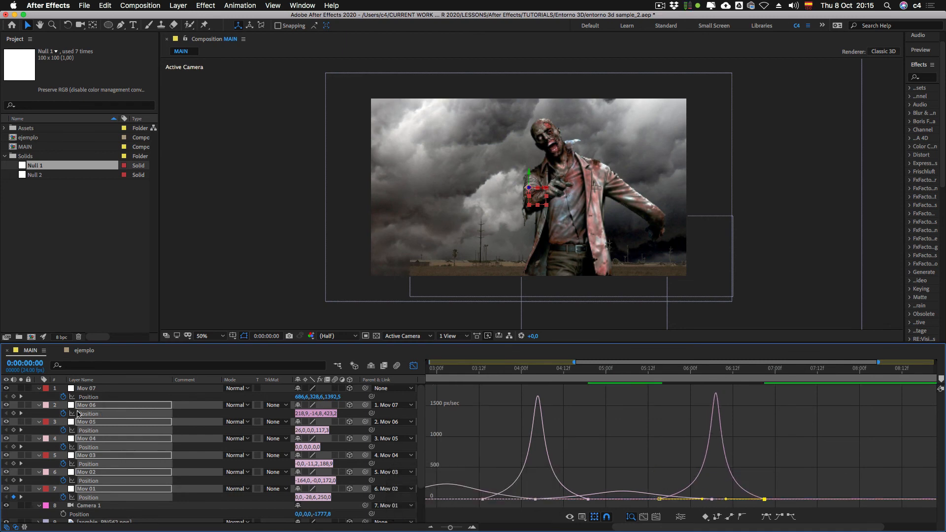
Step: Add Mov 07's Position curve to the graph and strongly lengthen the easing handle into its last keyframe
left_click(89, 398, "super")
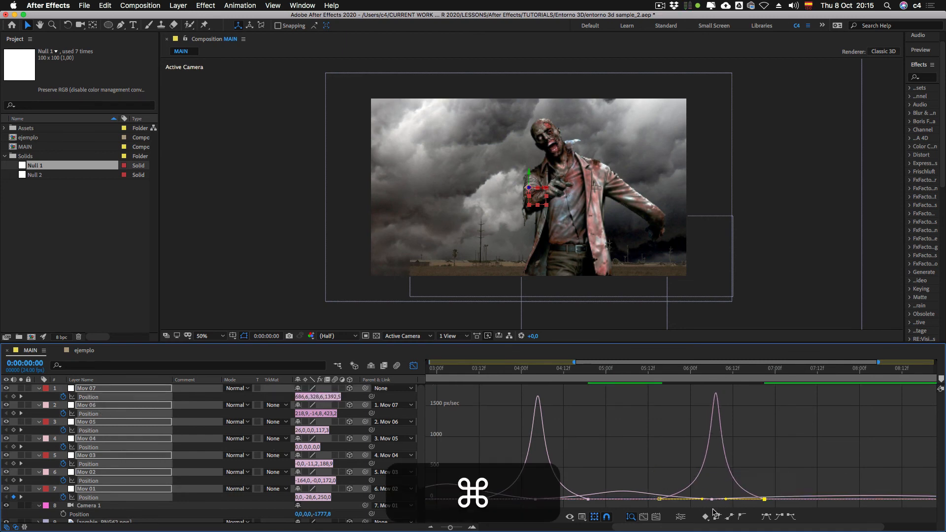
scroll(713, 512, "right", 4)
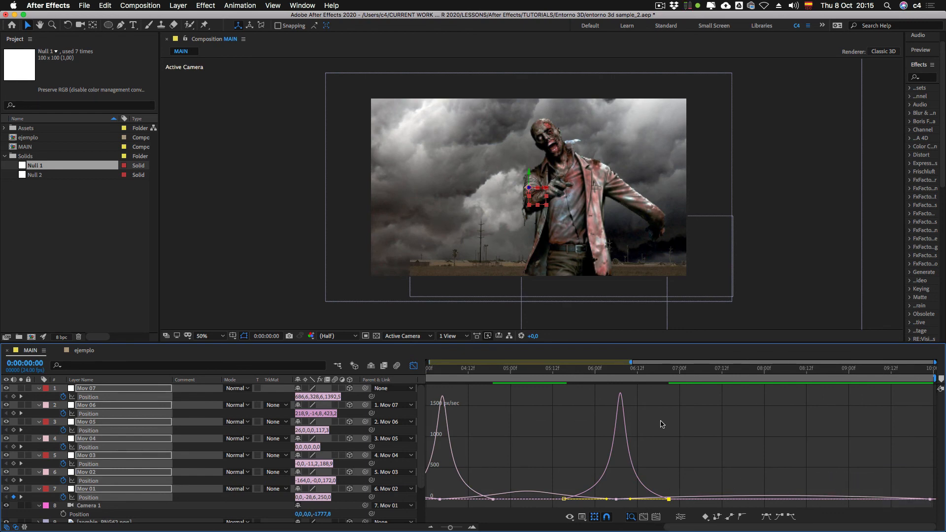
left_click_drag(623, 371, 807, 371)
left_click(930, 499)
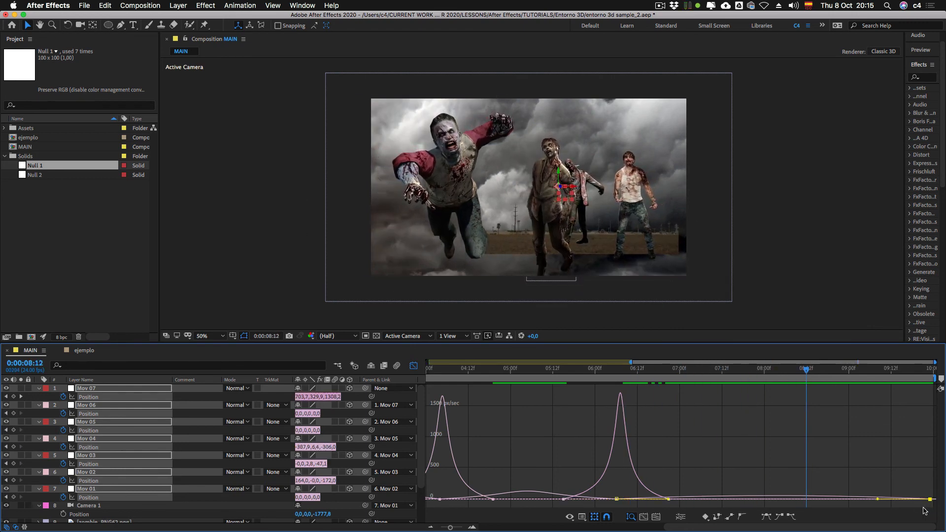
left_click_drag(878, 500, 665, 505)
Step: Leave the speed graph, collapse and deselect the Mov nulls, and fit the whole composition duration in the timeline
left_click_drag(601, 380, 431, 378)
key("shift+F3")
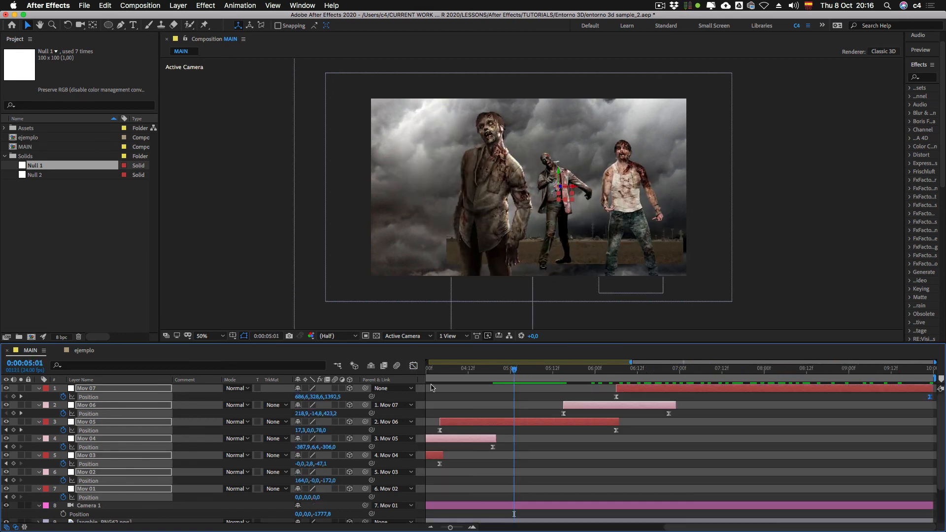
key("u")
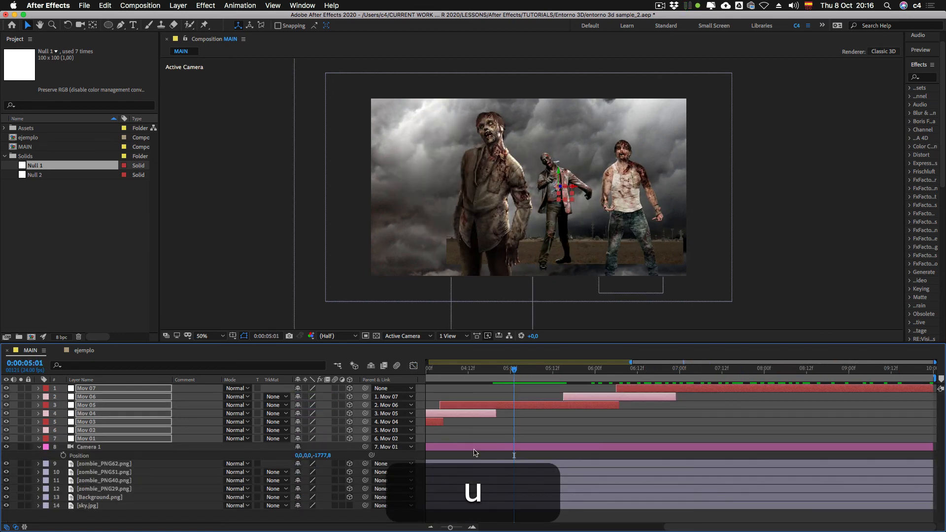
left_click(468, 440)
scroll(562, 403, "left", 10)
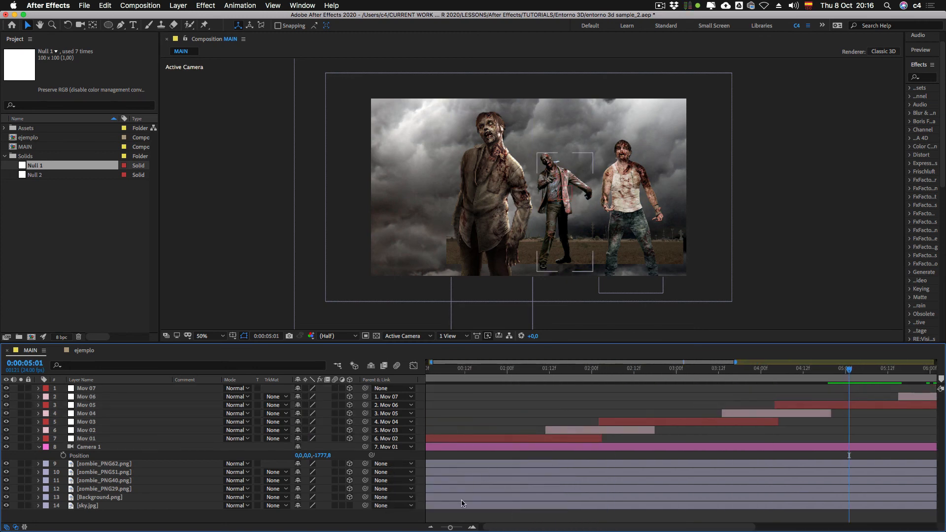
left_click_drag(450, 528, 439, 527)
Step: Preview the camera animation from the first frame
key("Home")
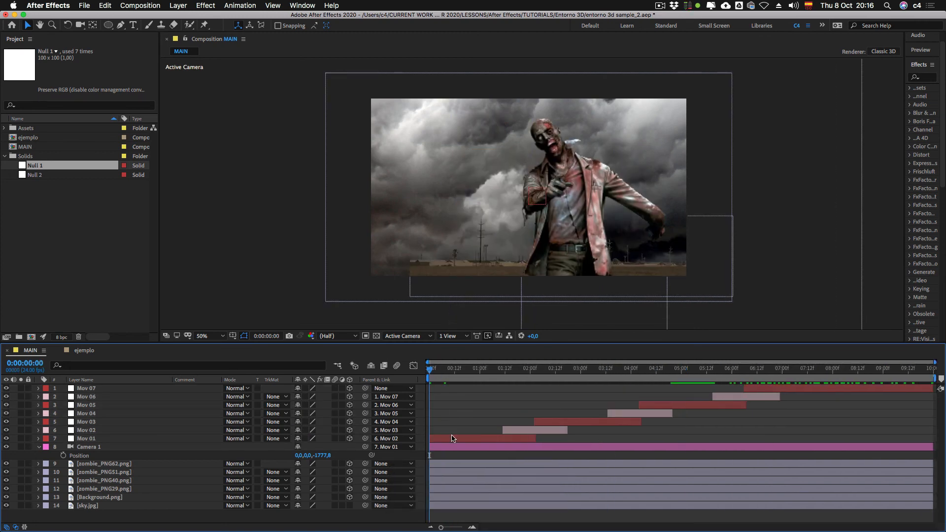
key("KP_0")
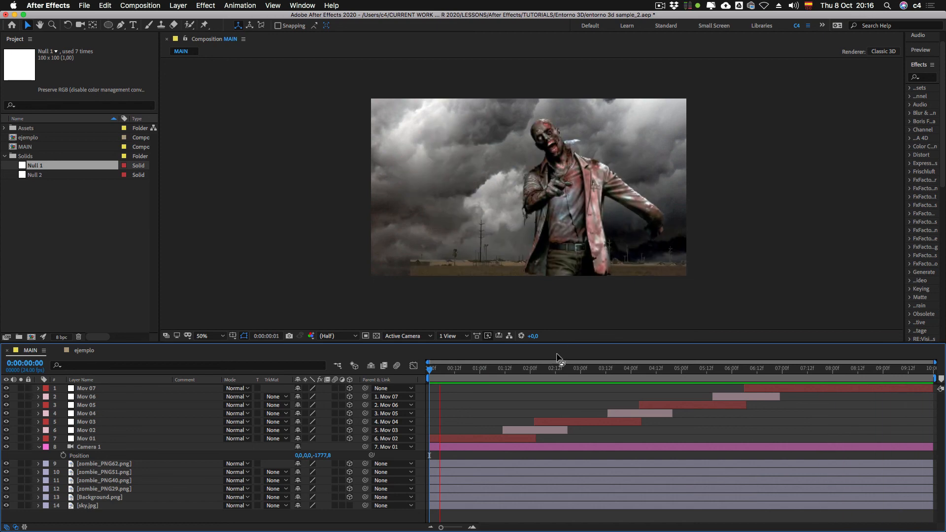
key("KP_0")
Step: Collapse Camera 1's properties and set the Background.png layer's Z position to 7000
left_click(39, 447)
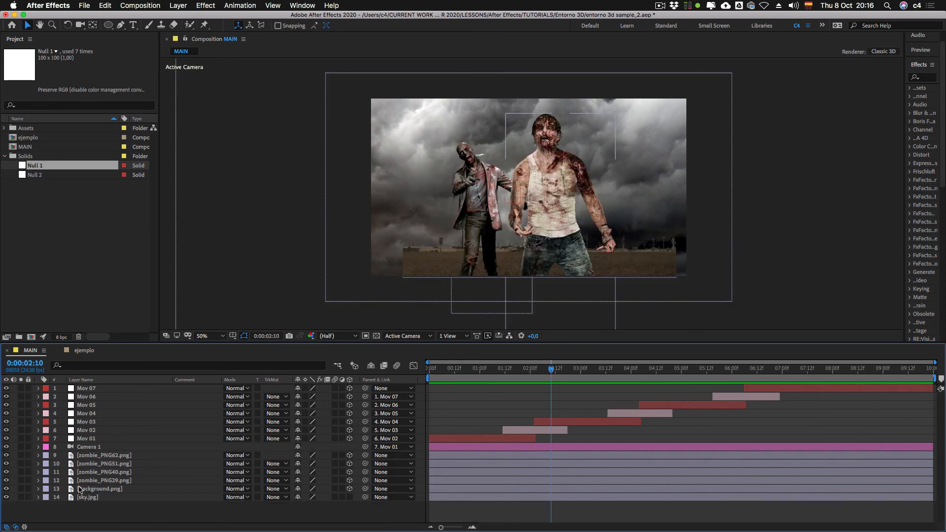
left_click(123, 489)
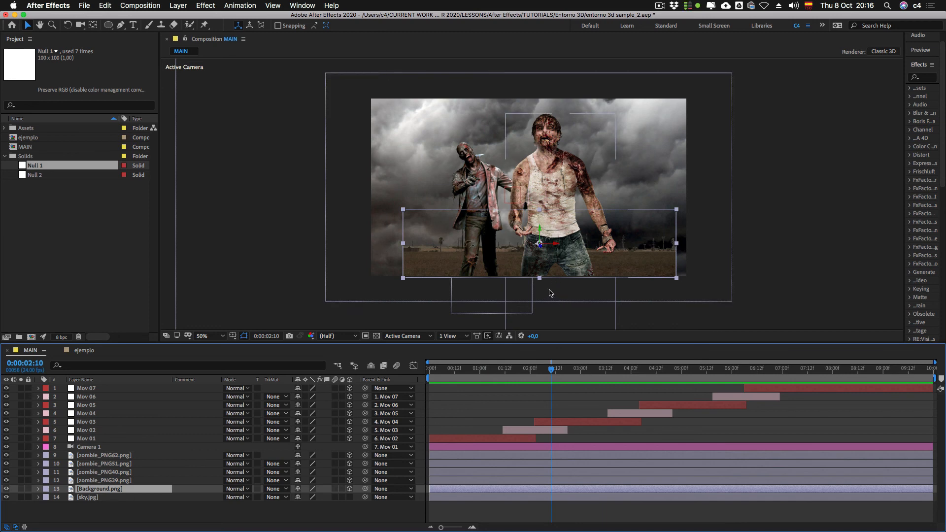
key("p")
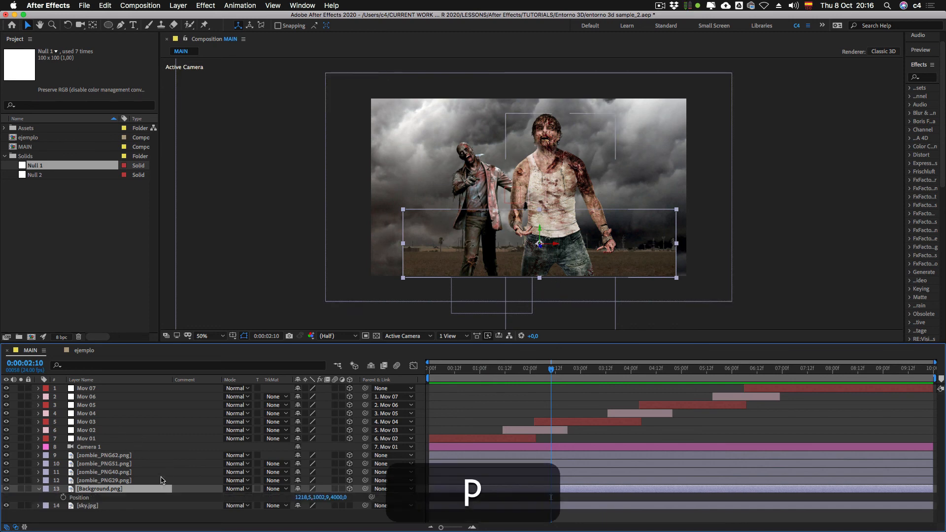
left_click(340, 497)
key("BackSpace")
type("7")
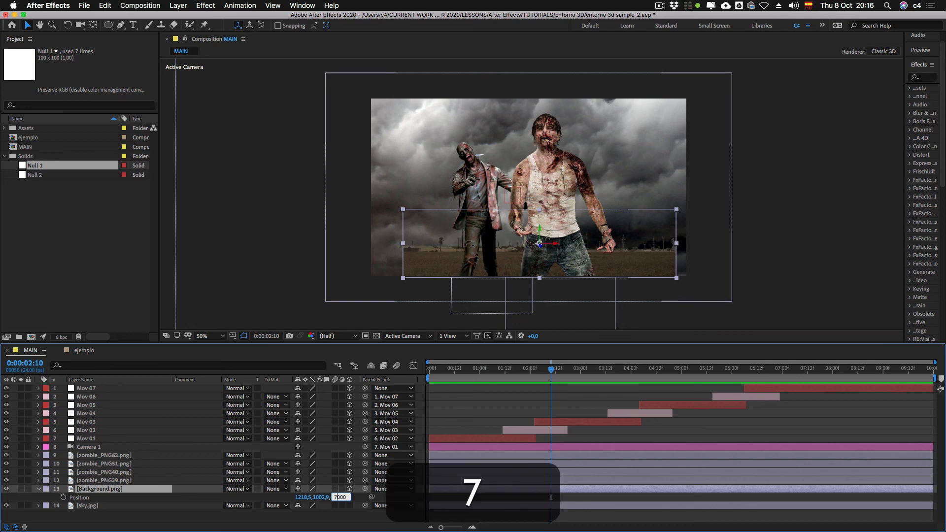
key("Return")
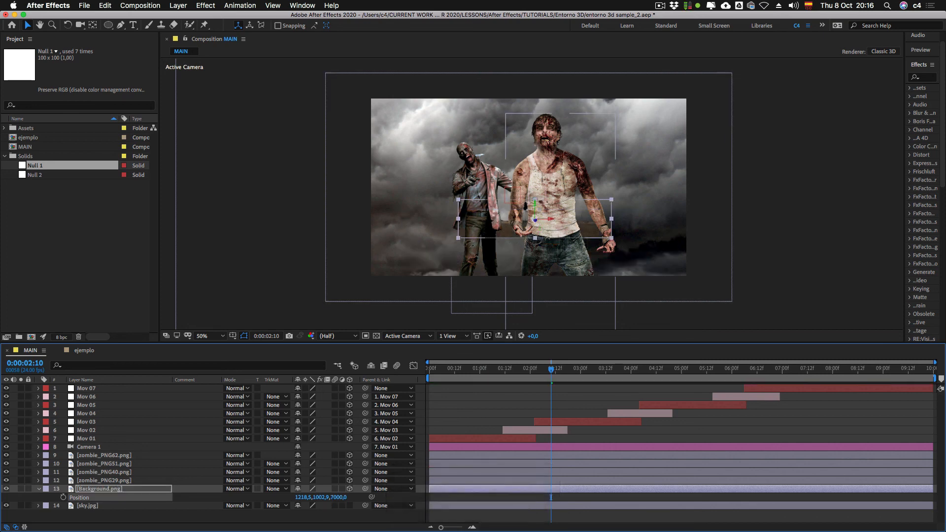
Step: Scale up Background.png across the frame width and reposition it to about X 1082.5, Y 1498.9, checking at 0:00:04:01
left_click_drag(551, 369, 429, 370)
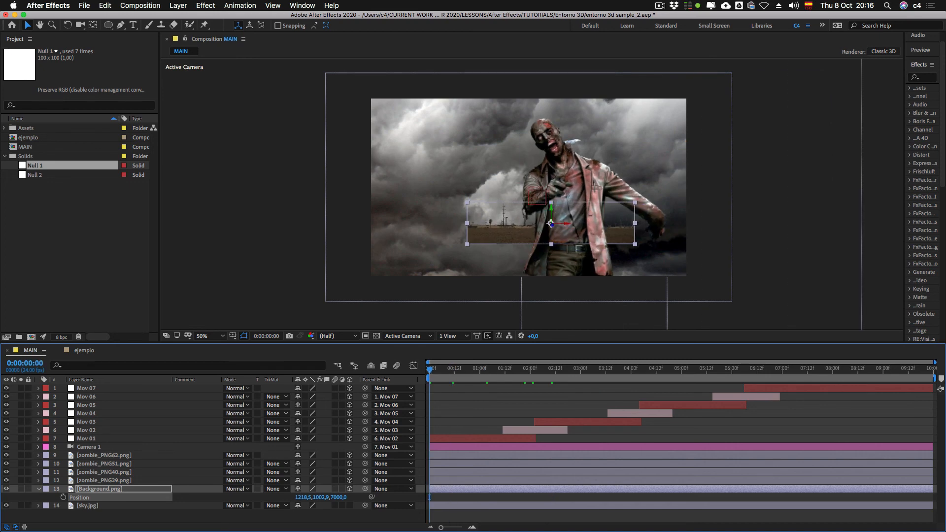
left_click_drag(467, 244, 426, 254)
key("space")
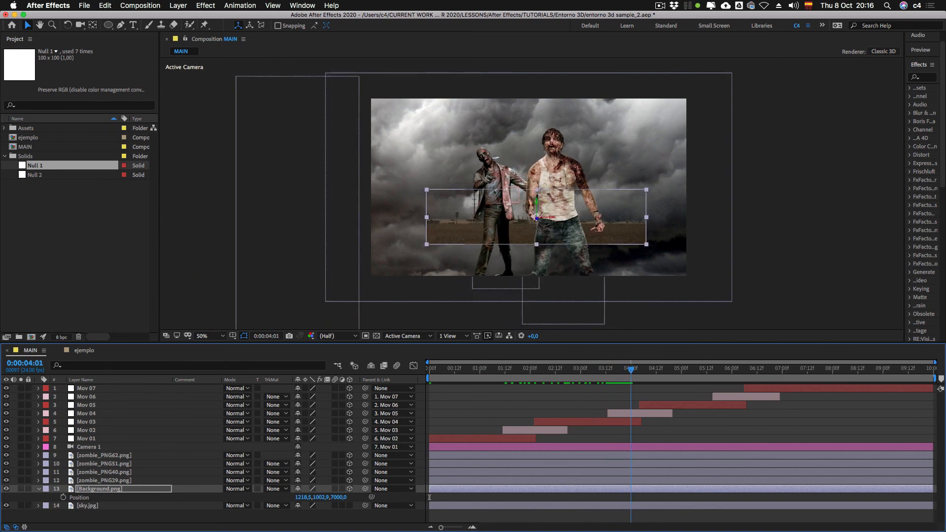
left_click_drag(537, 202, 537, 231)
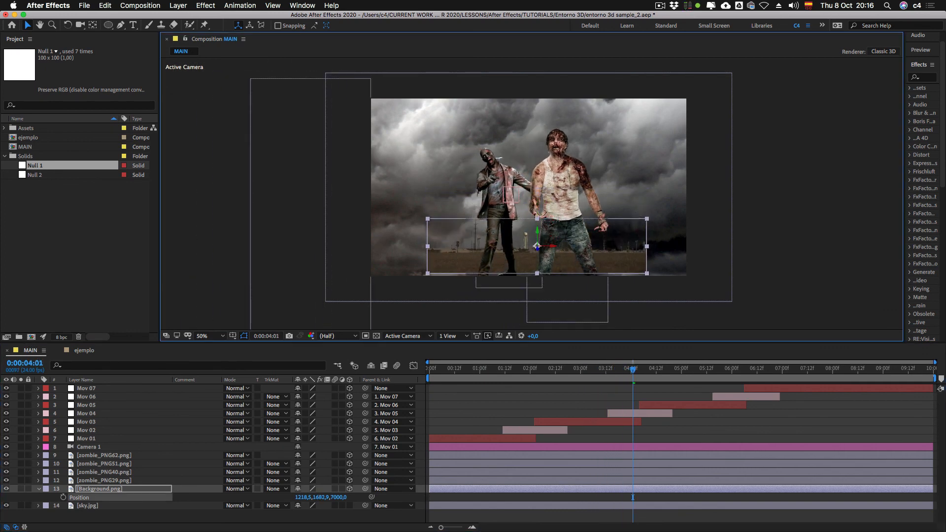
left_click_drag(647, 273, 690, 285)
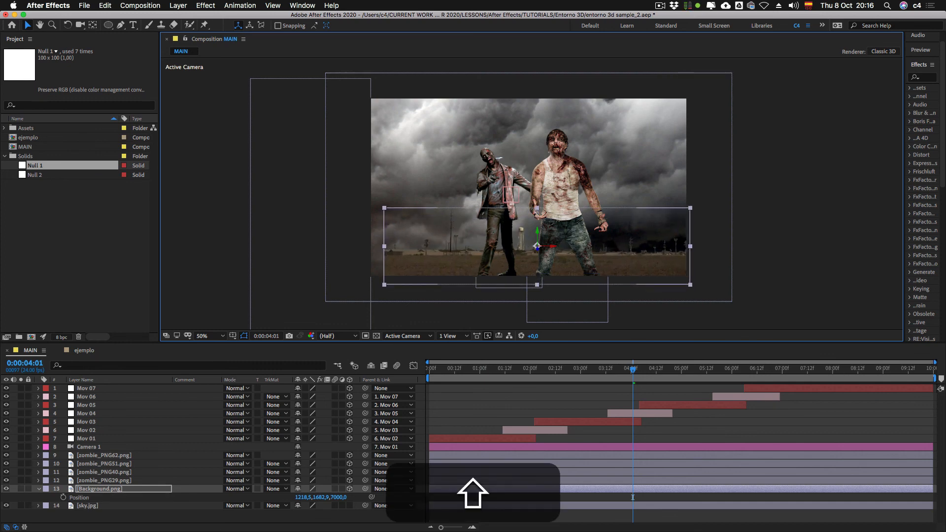
left_click_drag(537, 230, 531, 239)
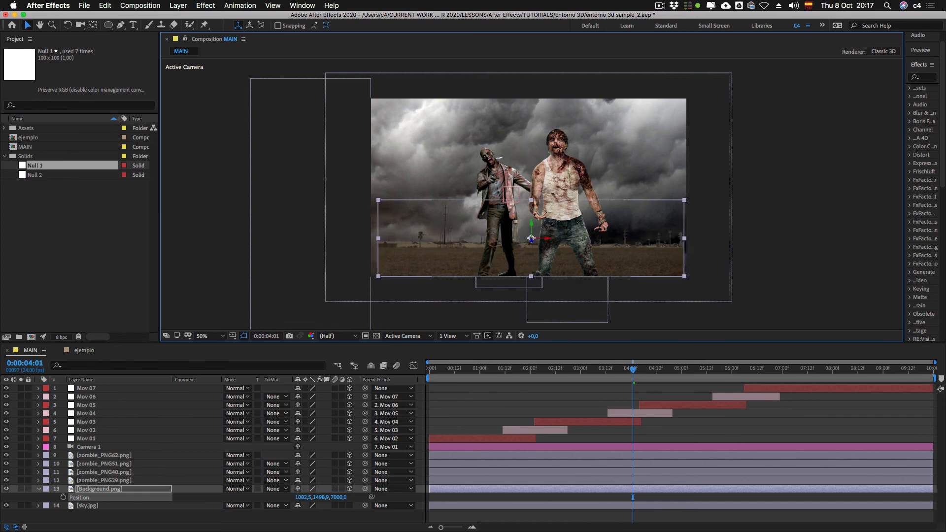
Step: Play through the remaining camera moves and raise Background.png at 0:00:08:07 to a Y position of about 1156.9
key("space")
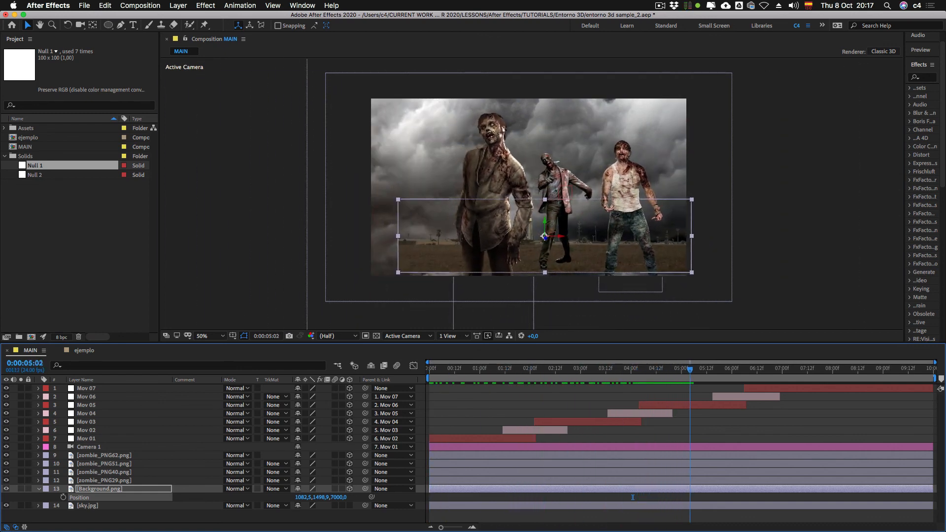
left_click_drag(690, 369, 669, 370)
key("space")
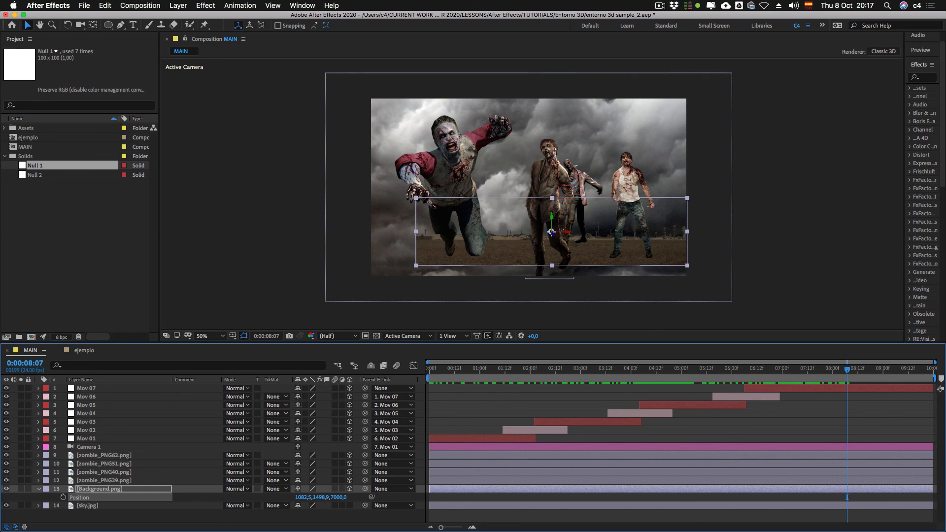
left_click_drag(551, 231, 551, 218)
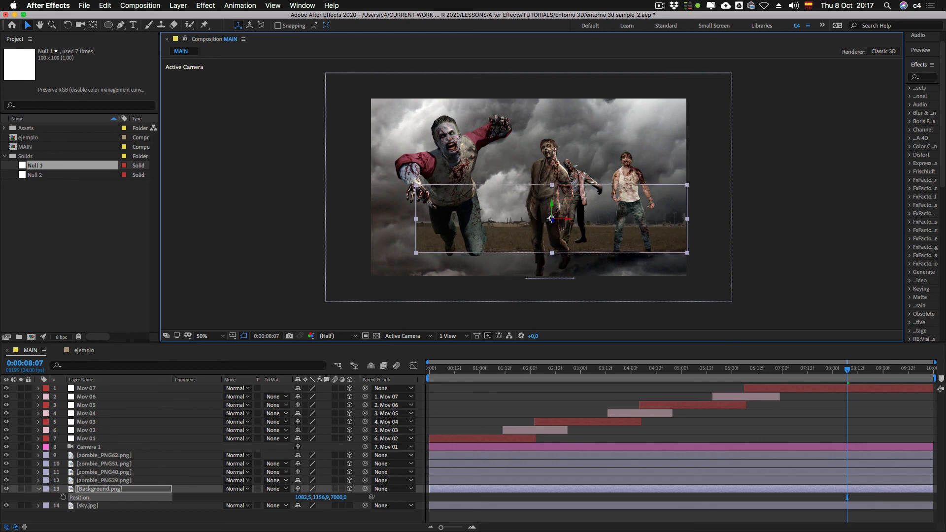
key("space")
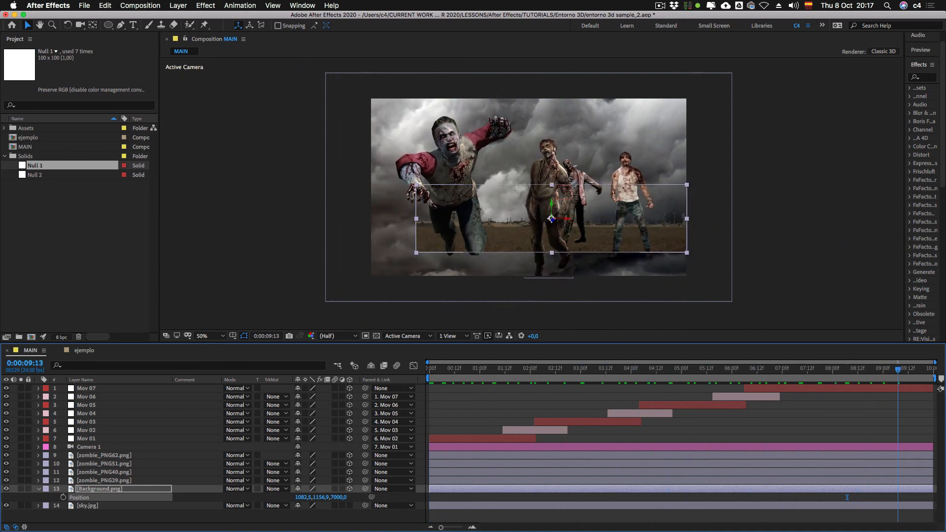
left_click_drag(847, 498, 866, 497)
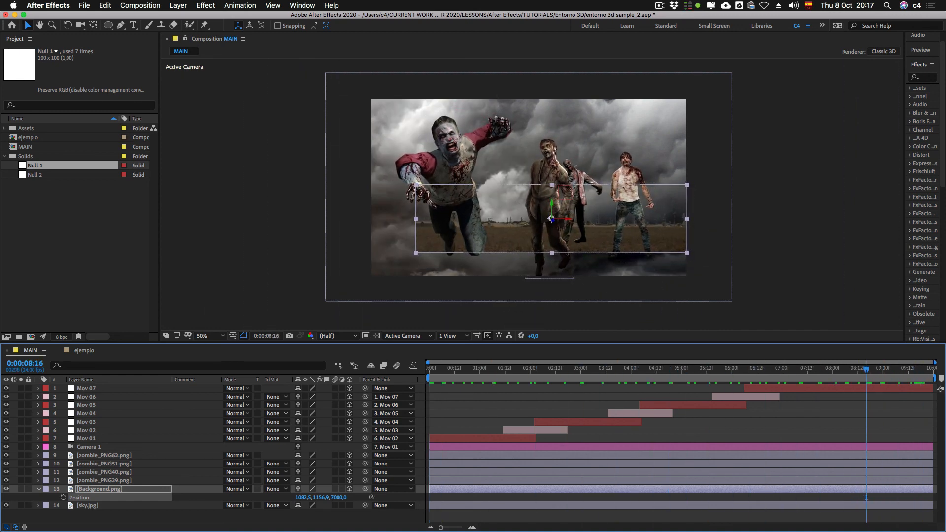
Step: Collapse Background.png's Position property and apply the CC RepeTile effect to the layer
key("p")
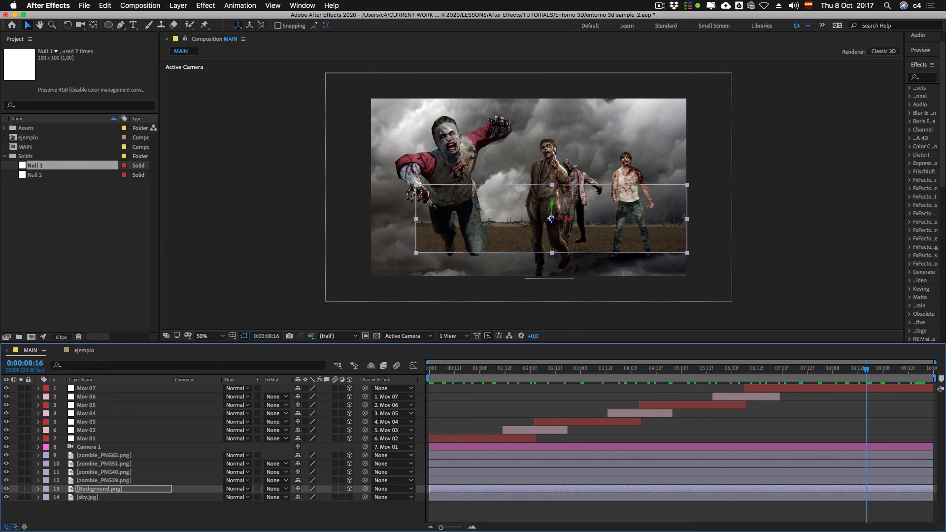
key("shift+space")
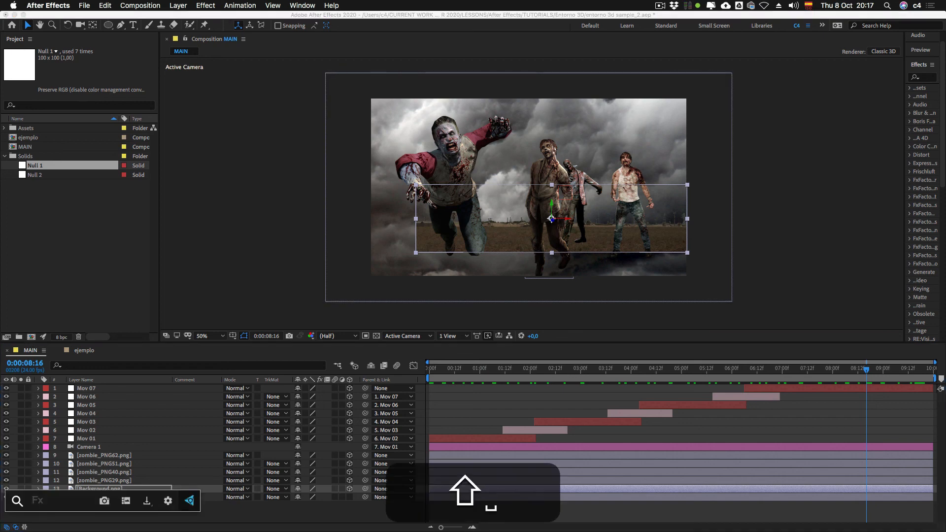
type("cc")
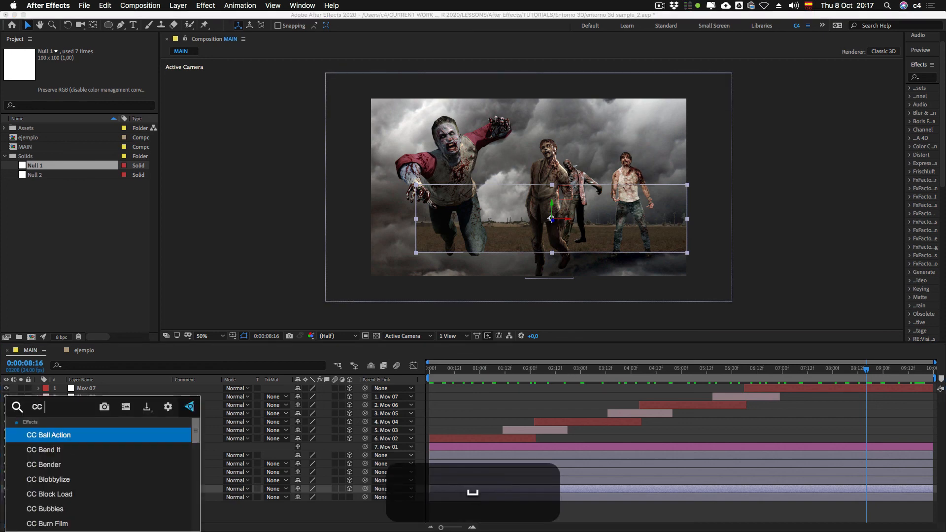
type(" rete")
key("BackSpace")
key("BackSpace")
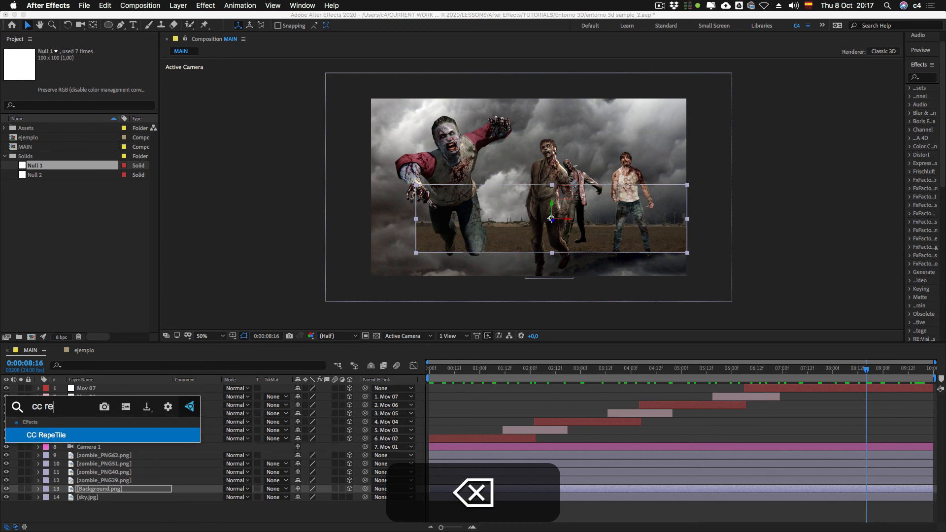
key("Return")
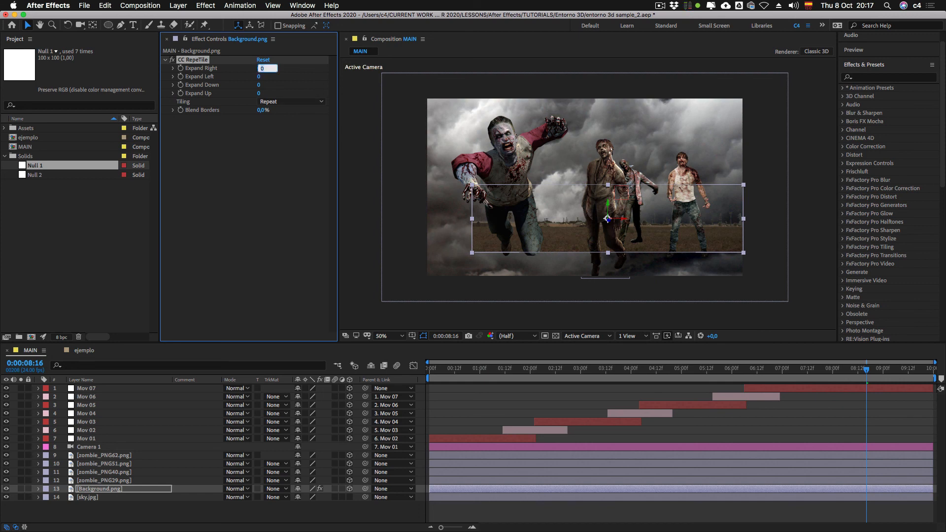
key("Return")
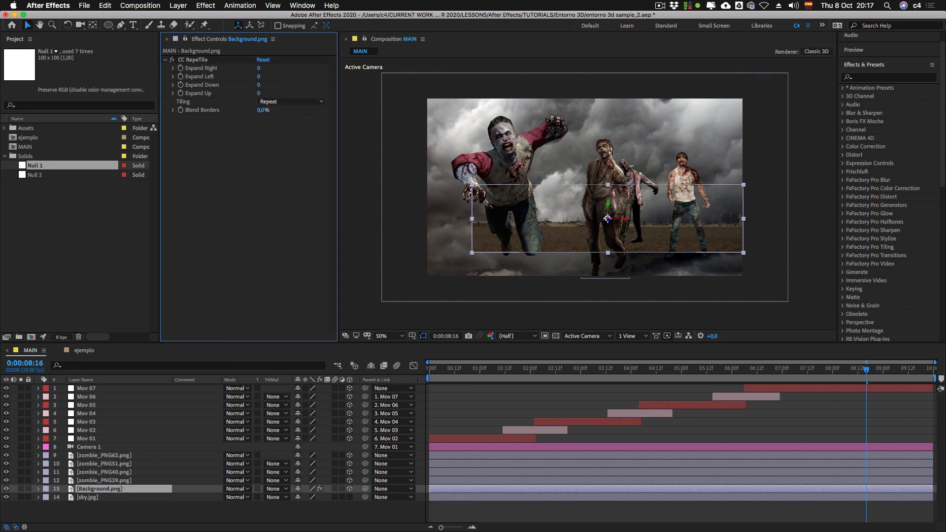
Step: Set CC RepeTile's Expand Left to 500 and Expand Right to 300, and move Background.png upward in the frame
left_click_drag(259, 69, 272, 68)
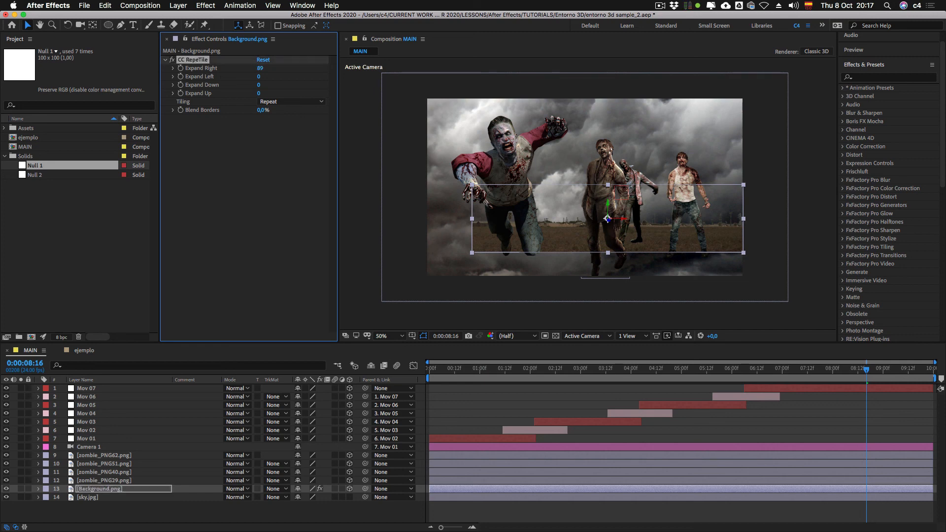
left_click(302, 6)
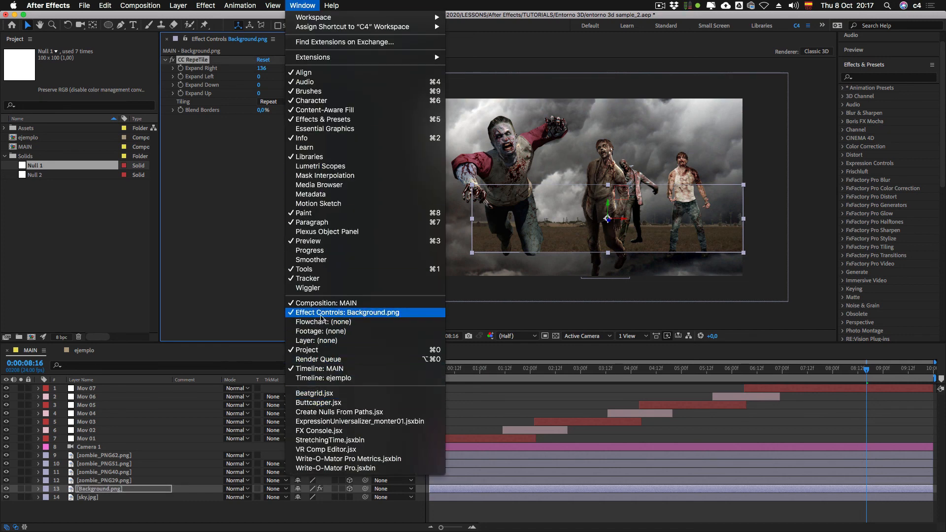
left_click(271, 106)
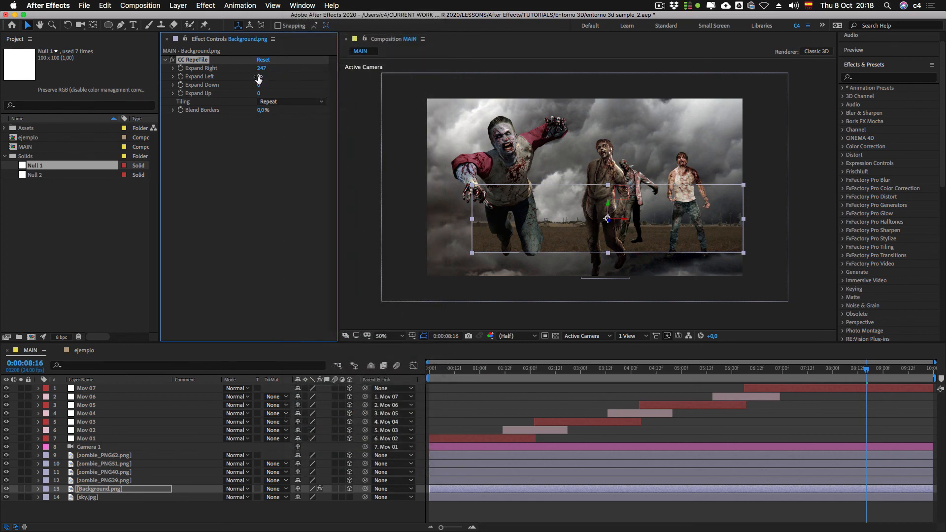
left_click_drag(304, 79, 358, 90)
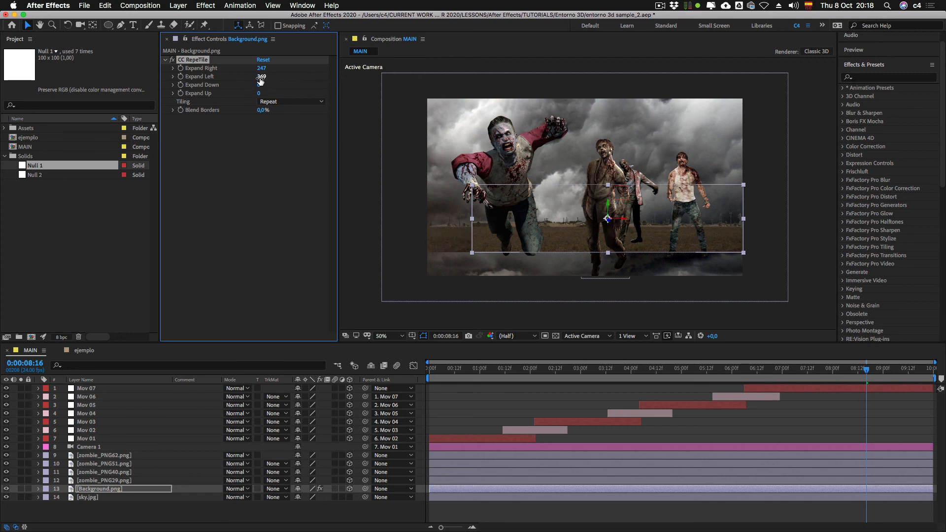
type("500")
key("shift+Tab")
type("30")
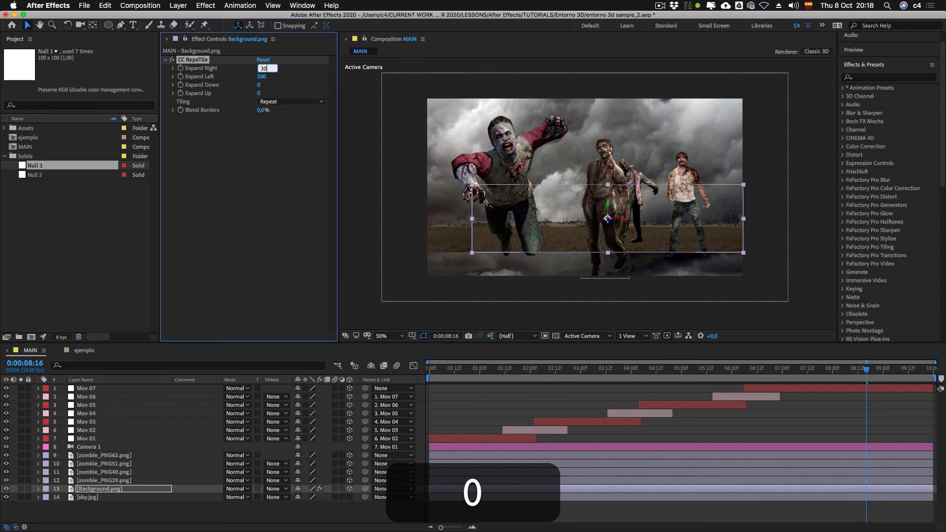
type("00")
key("Return")
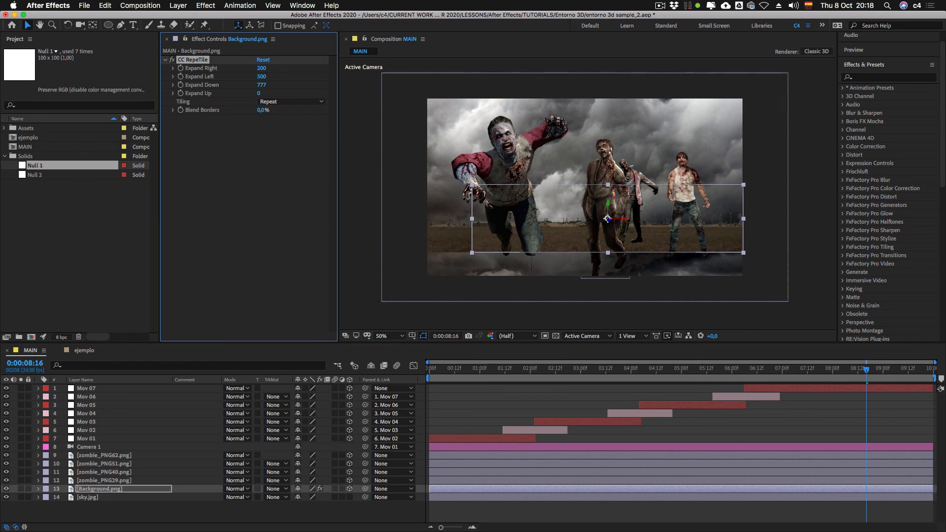
left_click_drag(607, 218, 608, 195)
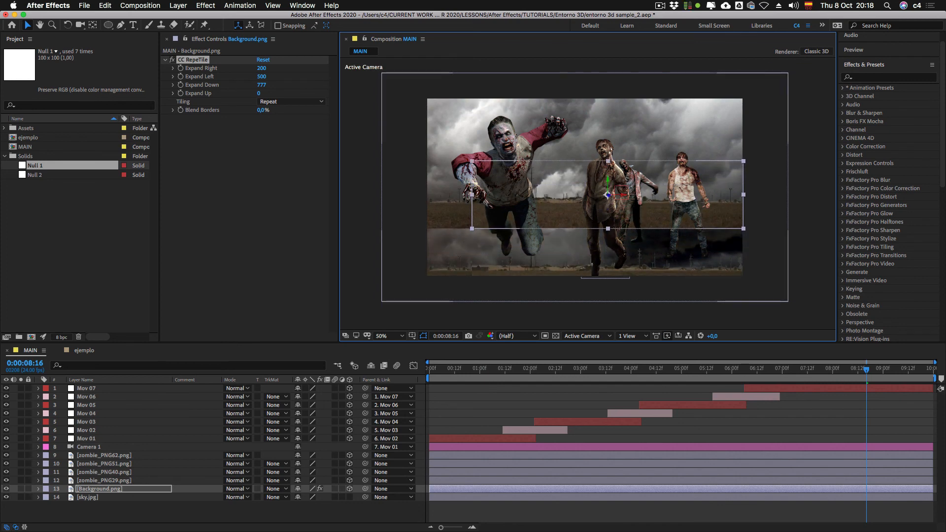
Step: Undo the last upward move of Background.png and set its CC RepeTile tiling to Unfold
key("cmd+z")
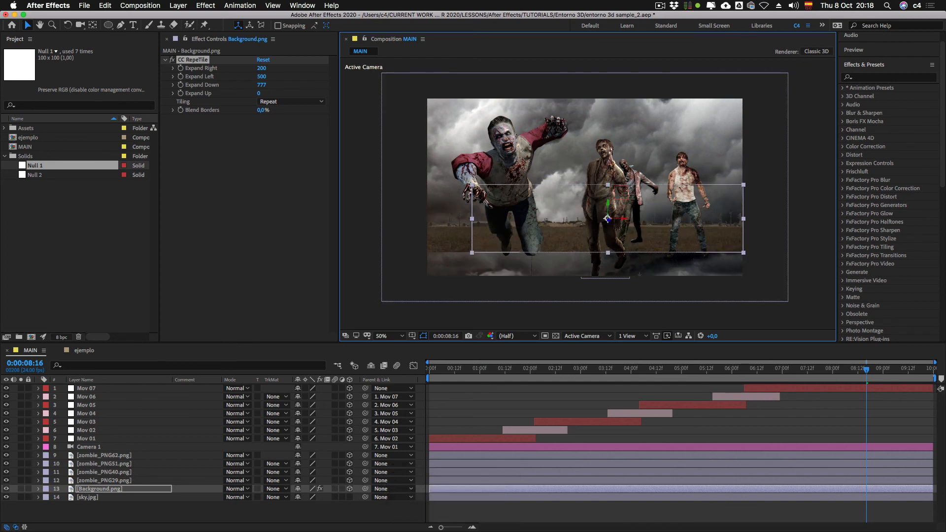
left_click(269, 102)
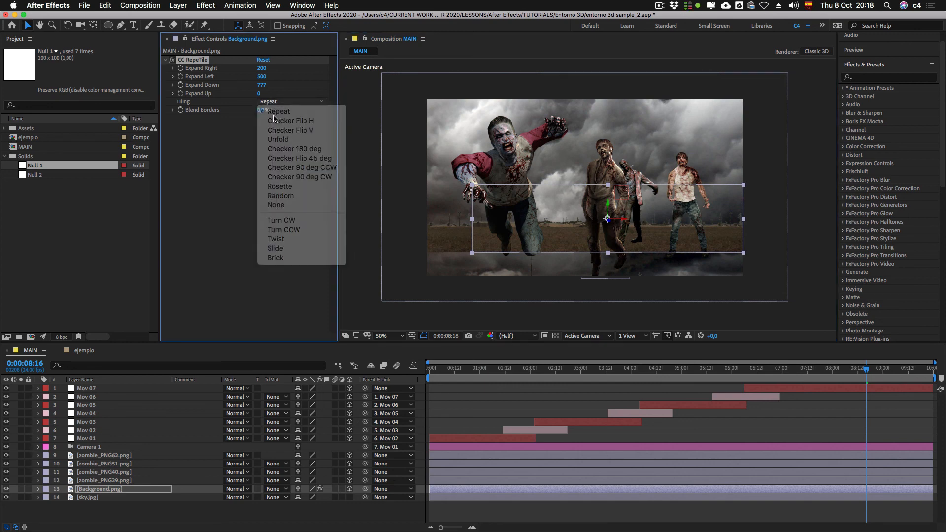
left_click(270, 104)
left_click(270, 104)
left_click(275, 138)
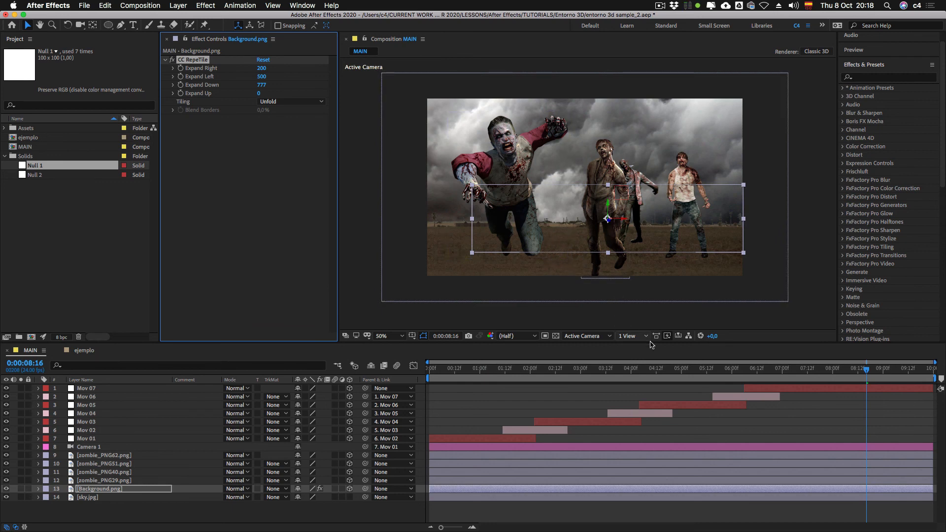
Step: Scrub through the MAIN composition to check the extended ground, deselect the layer, and preview the camera animation from 0:00:00:00
left_click_drag(867, 370, 706, 377)
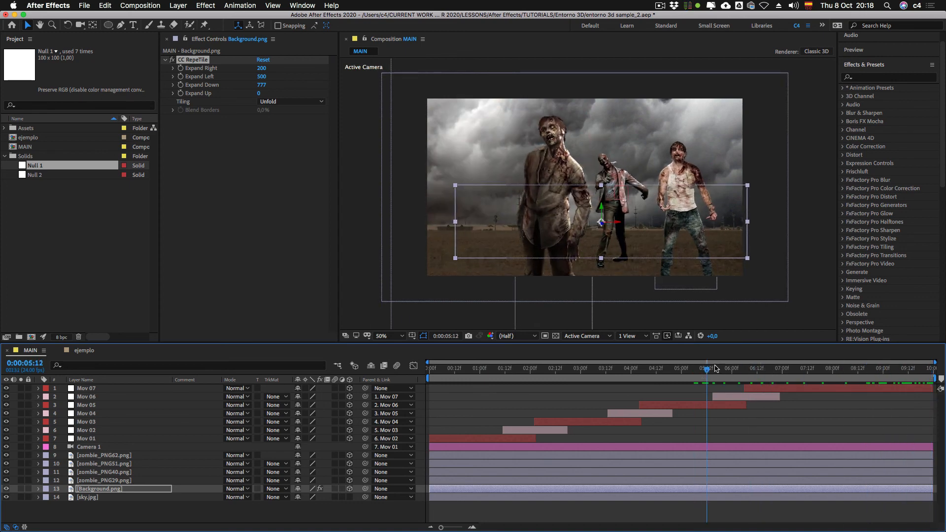
left_click_drag(696, 373, 469, 368)
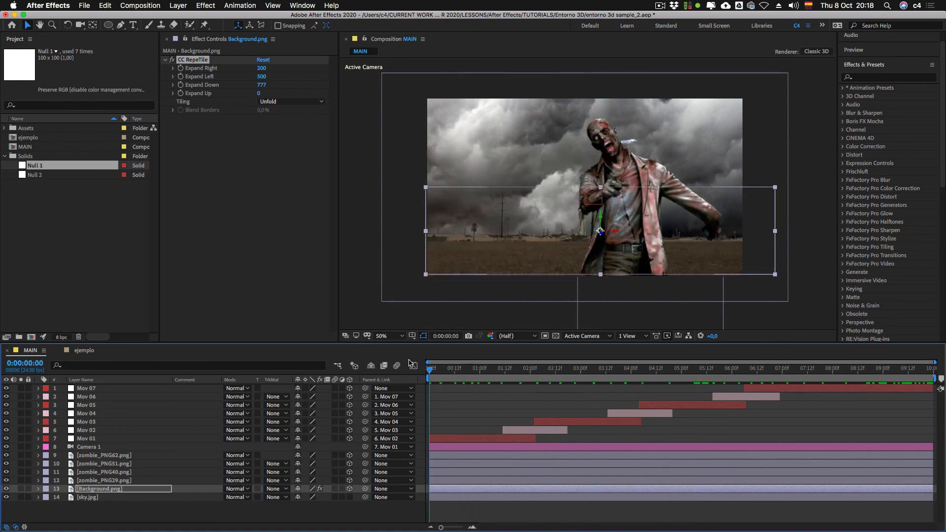
key("space")
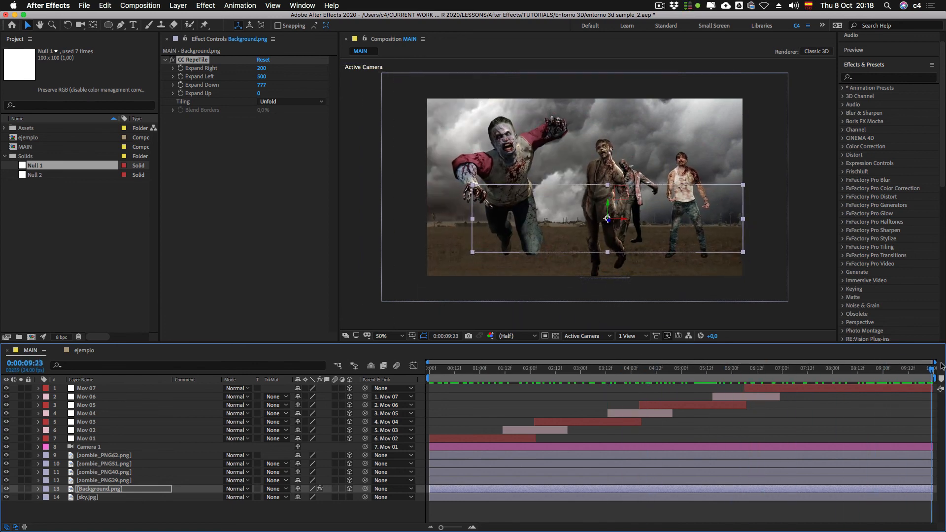
left_click_drag(932, 366, 428, 368)
left_click(426, 397)
key("0")
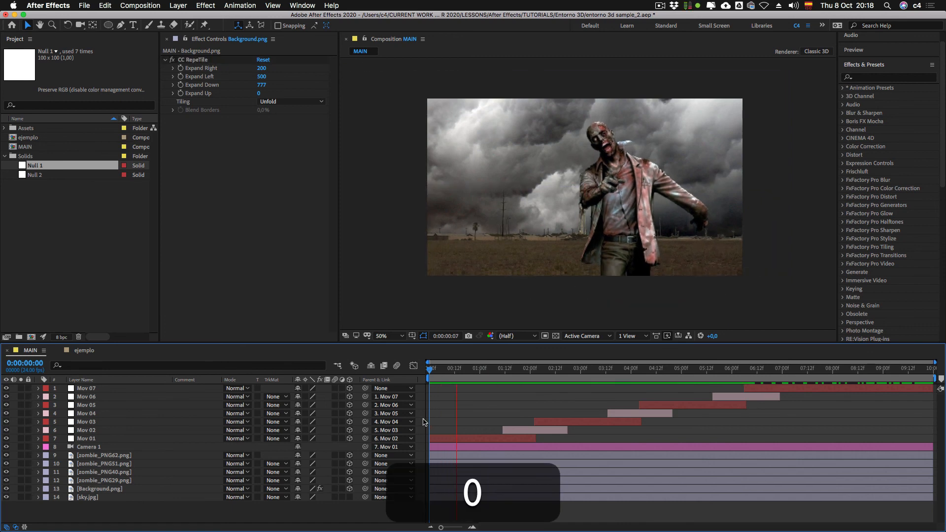